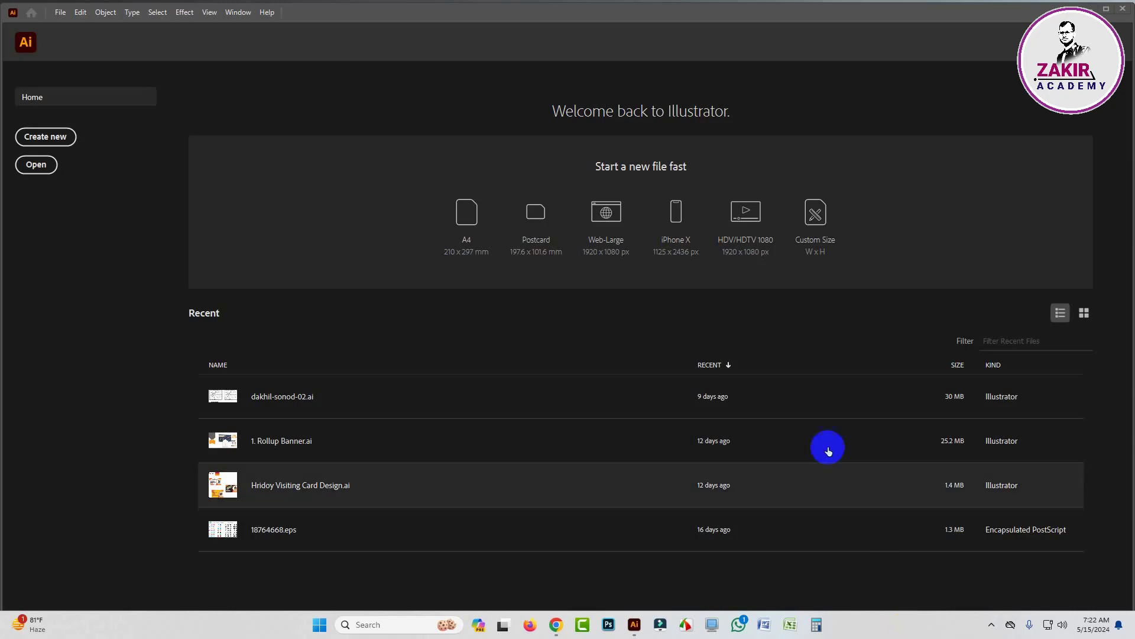
- Start a new document from the Letter print preset and name it "Bifold Brochure Design"
{"action": "left_click", "coordinate": [61, 148]}
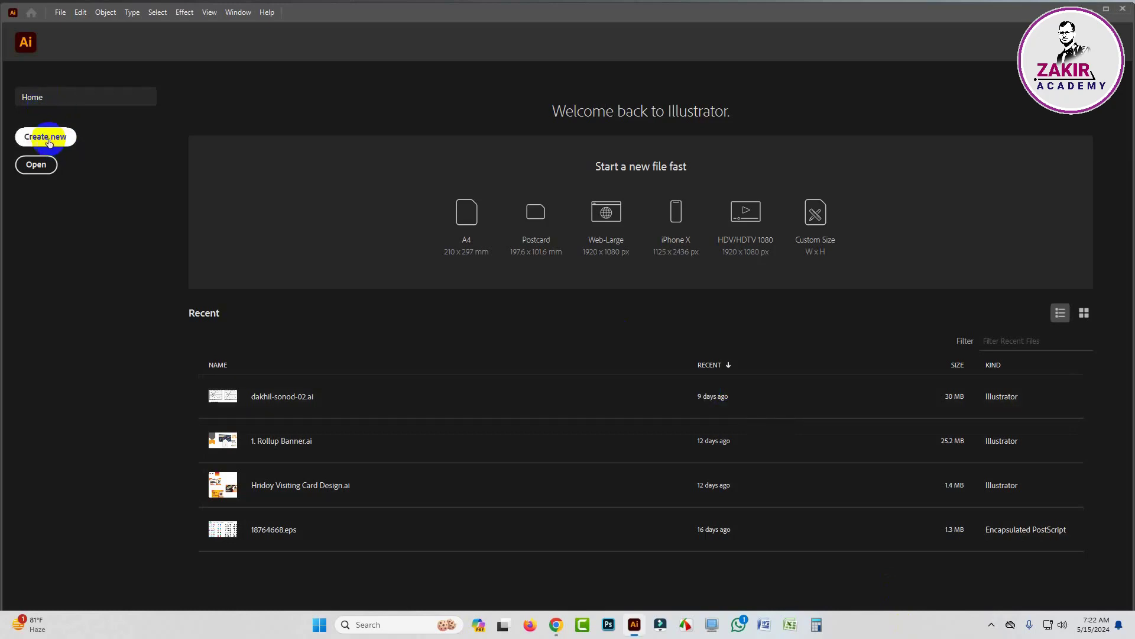
{"action": "left_click_drag", "start_coordinate": [620, 108], "coordinate": [622, 91]}
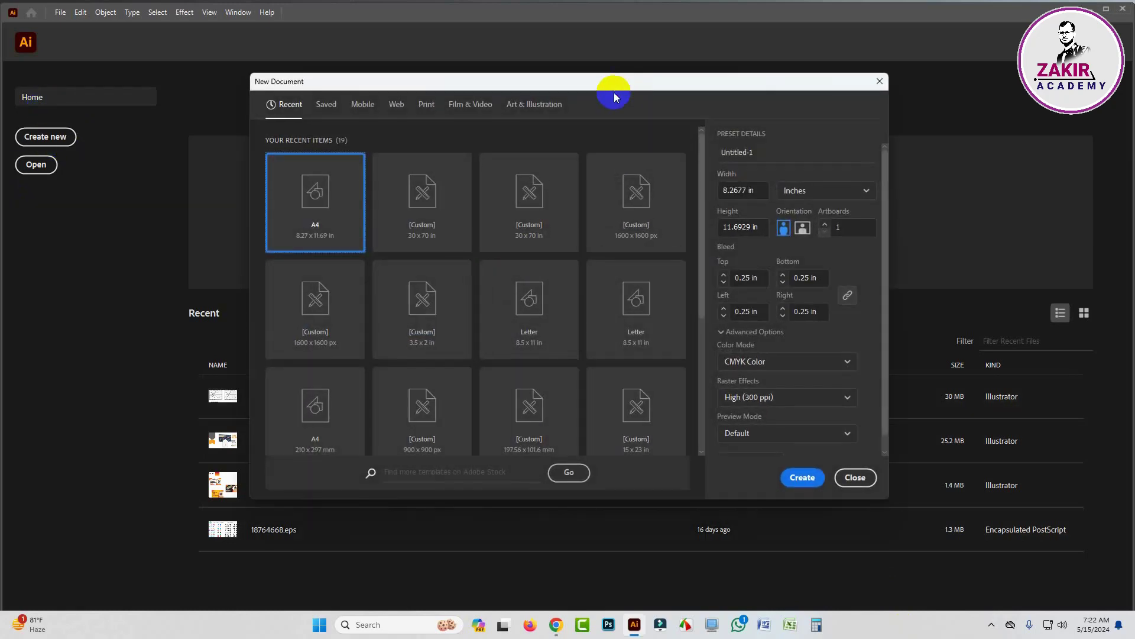
{"action": "left_click", "coordinate": [424, 114]}
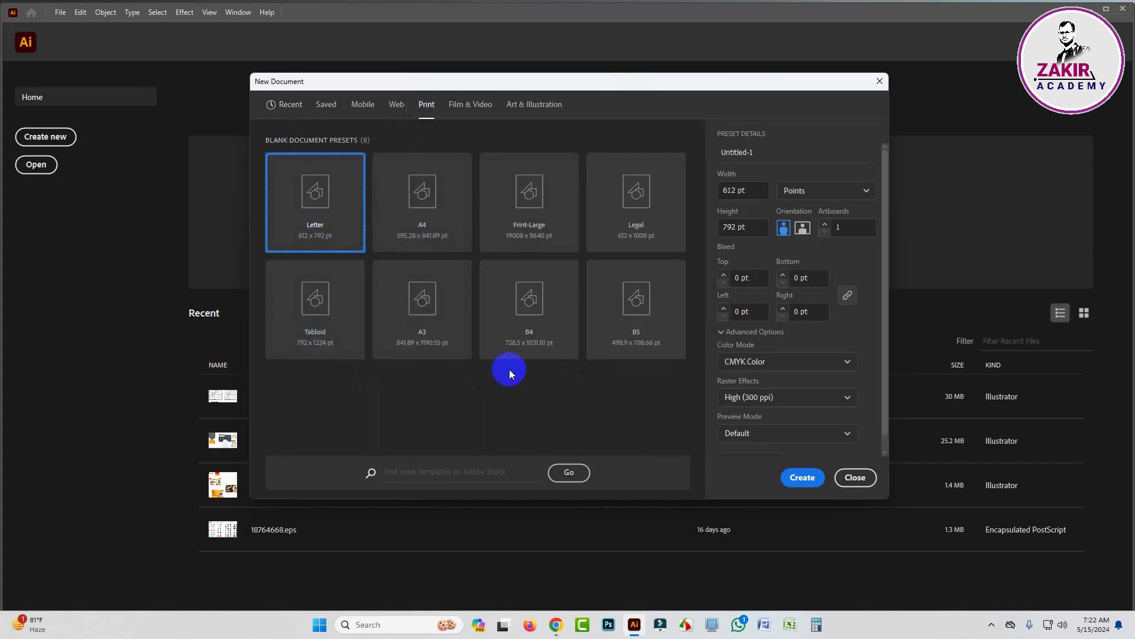
{"action": "left_click", "coordinate": [757, 148]}
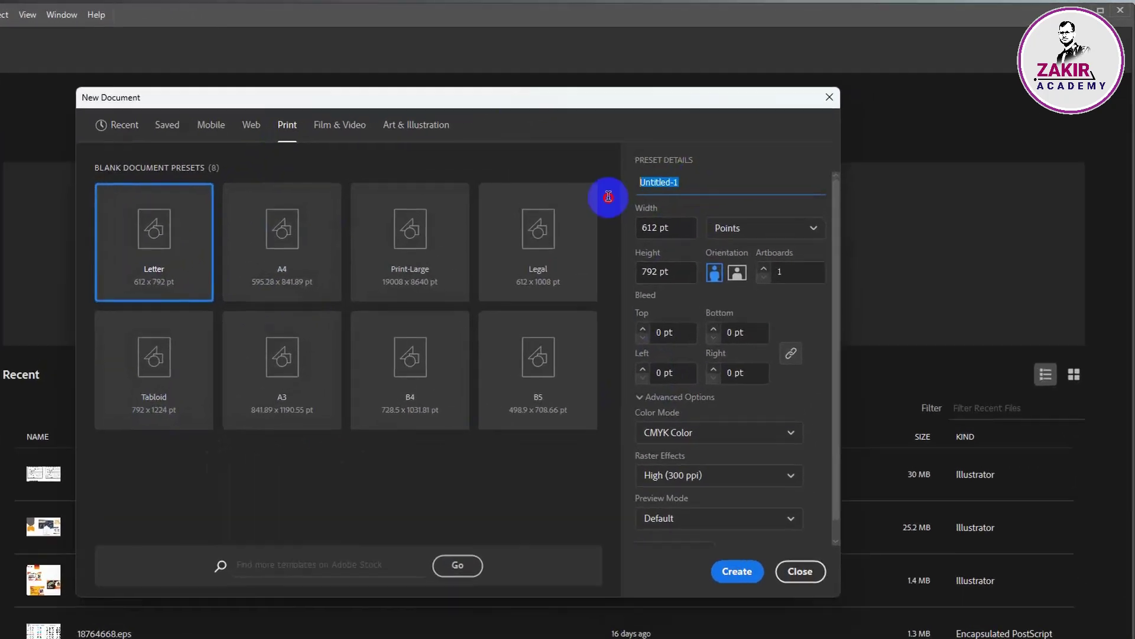
{"action": "type", "text": "Bifold"}
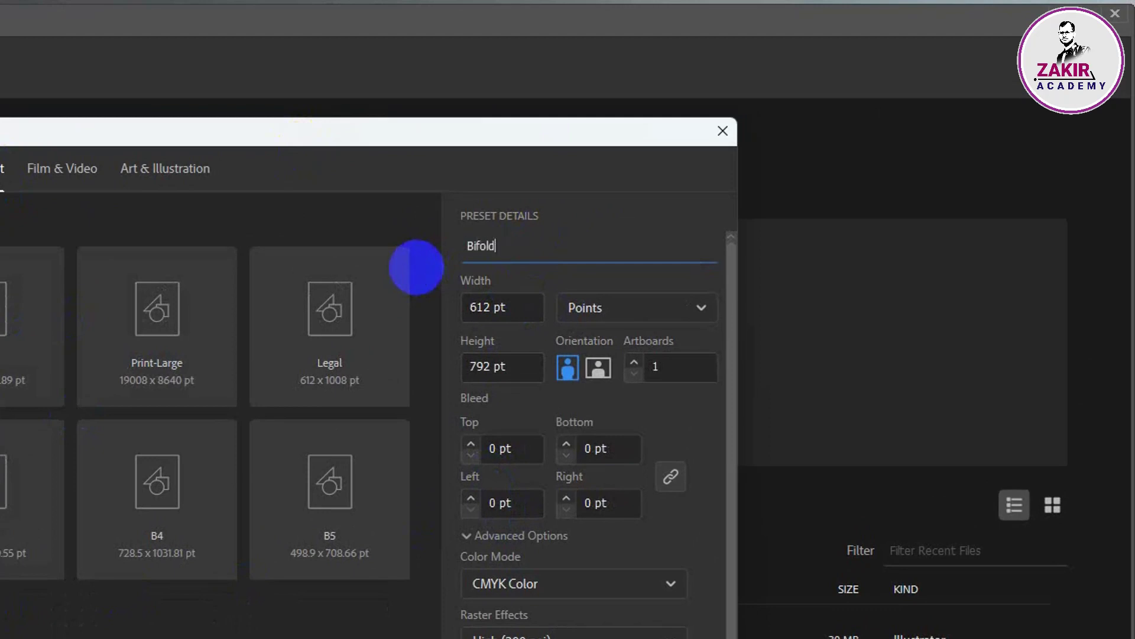
{"action": "type", "text": " Brochure Design"}
- Set the new document's units to inches and its orientation to landscape for an 11 x 8.5 in page
{"action": "left_click", "coordinate": [621, 312]}
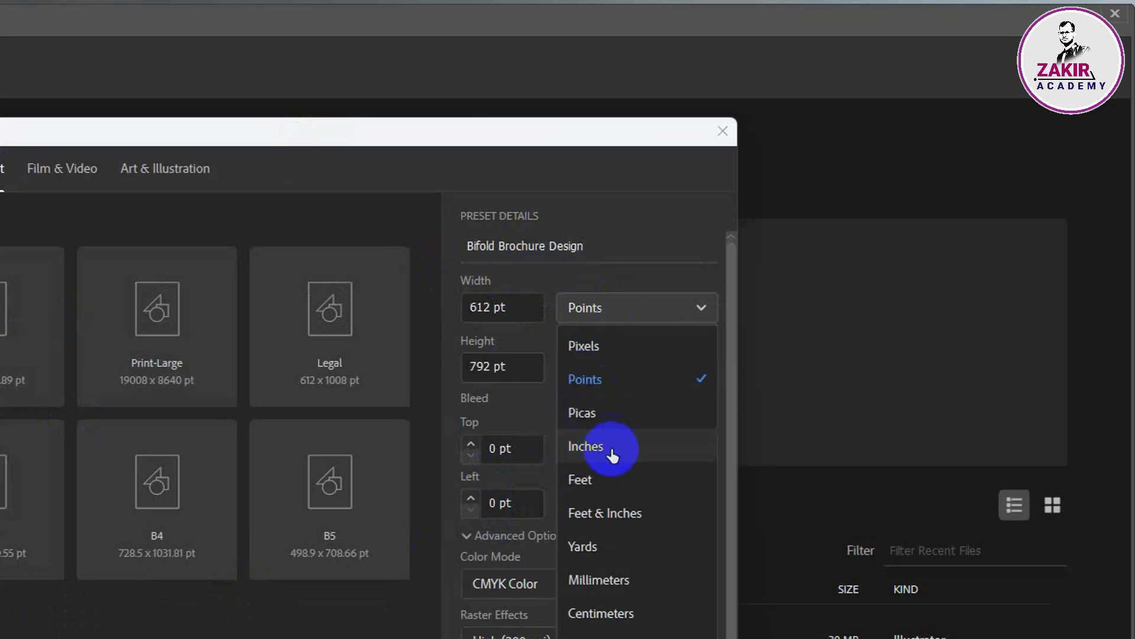
{"action": "left_click", "coordinate": [613, 455]}
{"action": "left_click", "coordinate": [599, 368]}
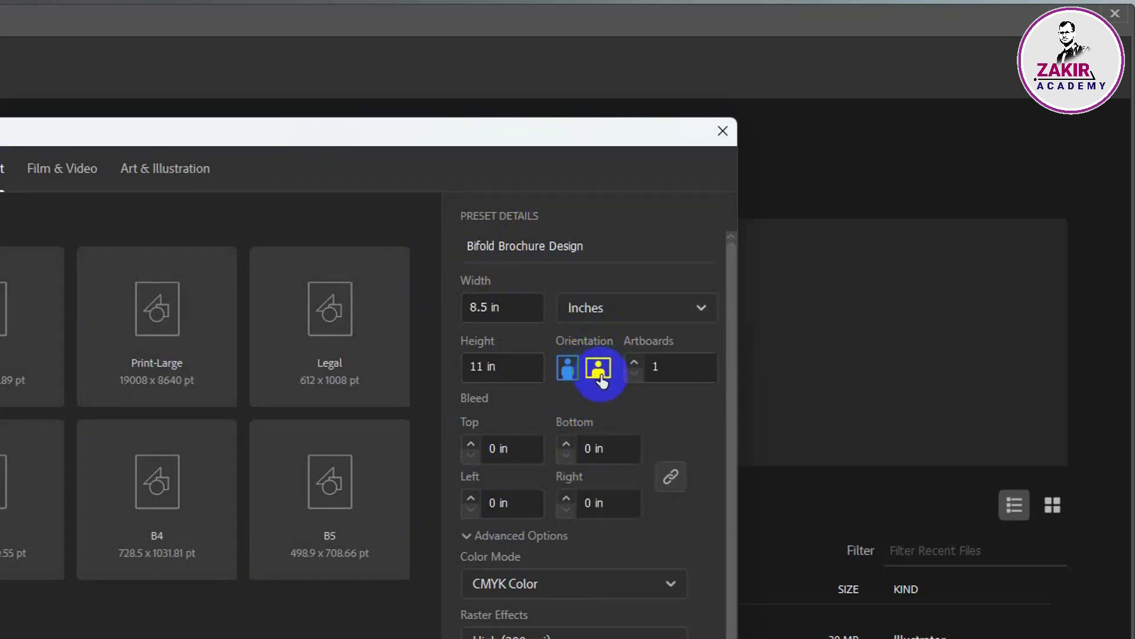
{"action": "left_click", "coordinate": [601, 376]}
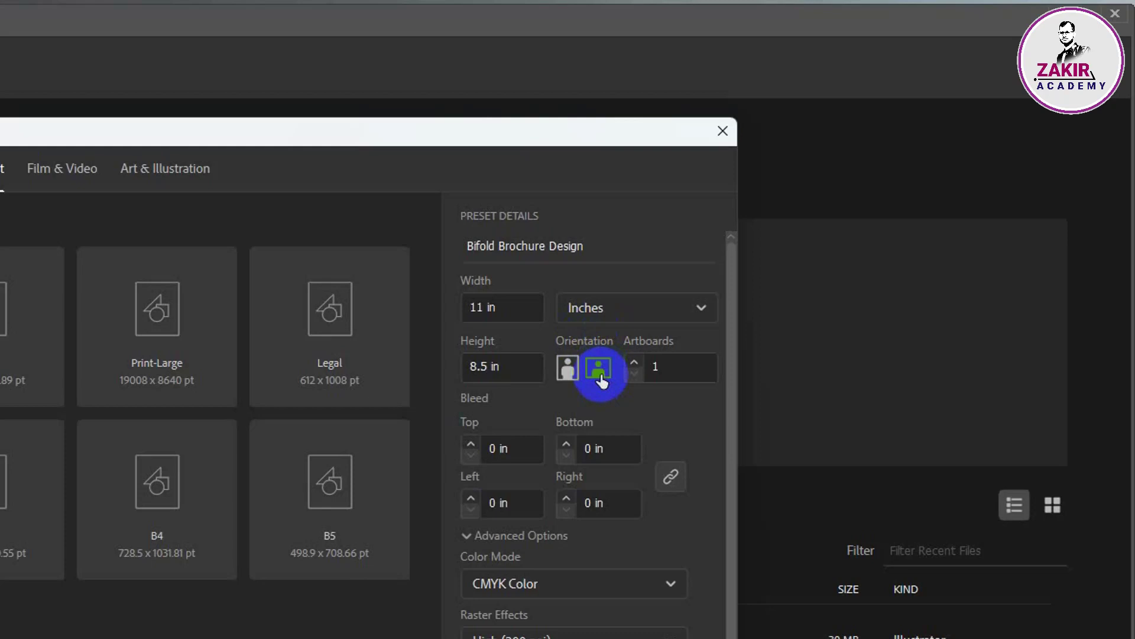
- Set the document's bleed to 0.125 in on all four sides
{"action": "left_click", "coordinate": [491, 449]}
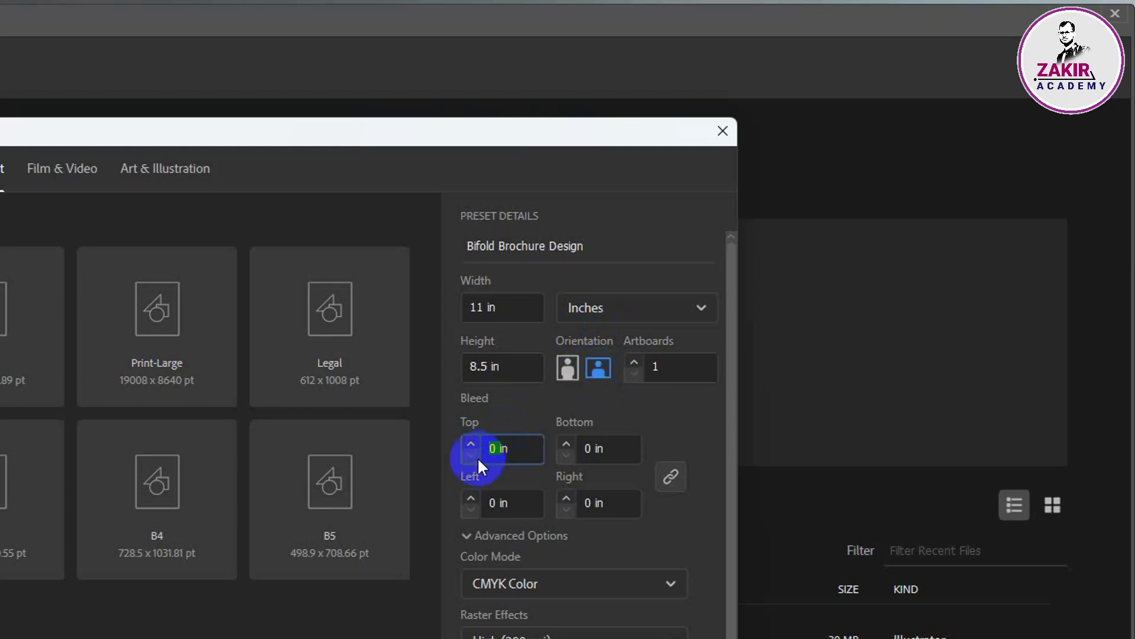
{"action": "type", "text": ".125"}
{"action": "left_click", "coordinate": [669, 439]}
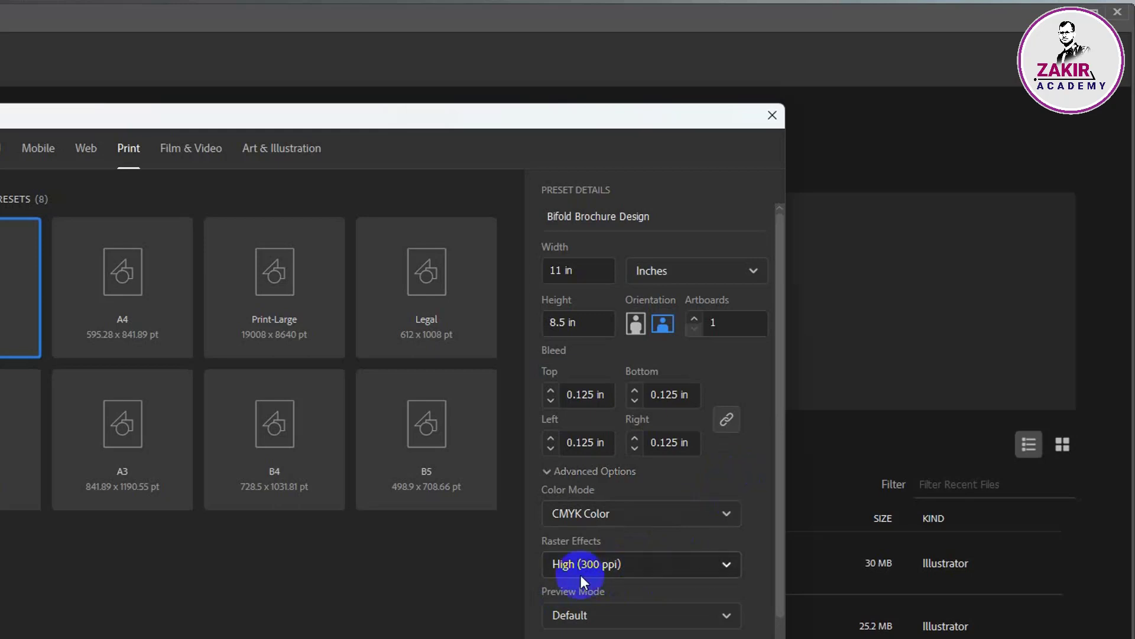
- Set the number of artboards to 2 and create the document
{"action": "scroll", "coordinate": [641, 547], "scroll_direction": "down", "scroll_amount": 1}
{"action": "scroll", "coordinate": [641, 546], "scroll_direction": "up", "scroll_amount": 1}
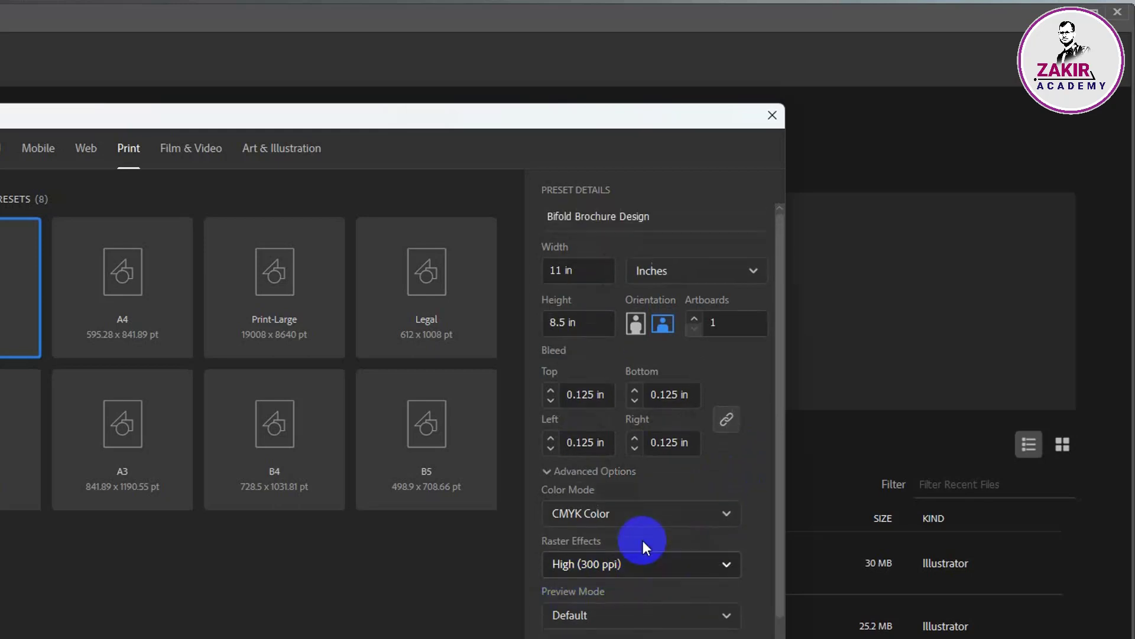
{"action": "left_click", "coordinate": [694, 318]}
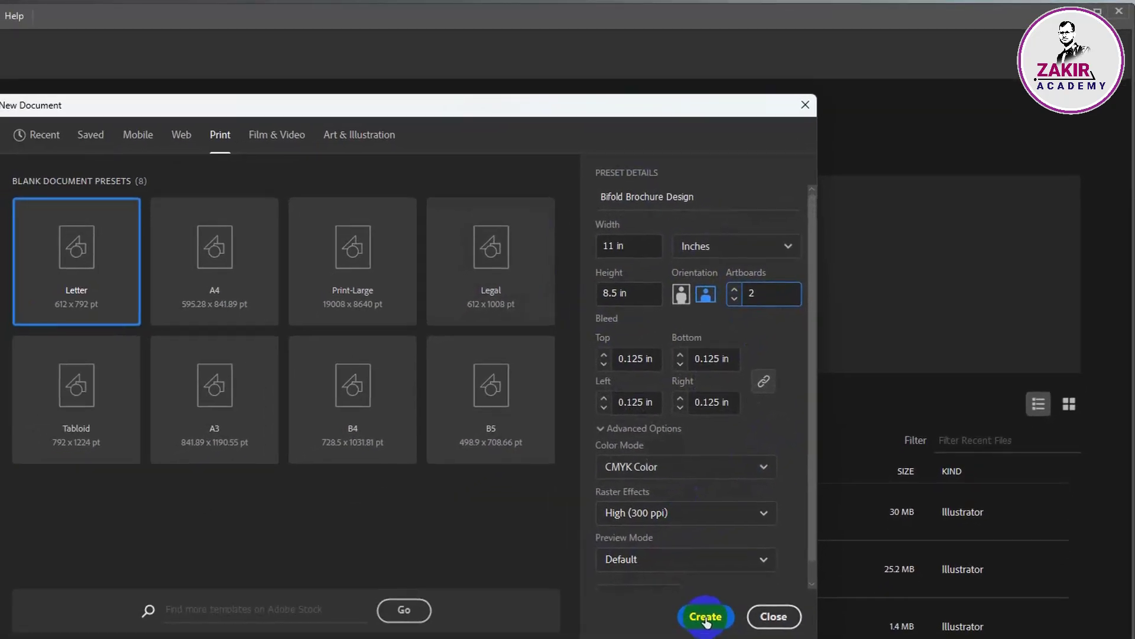
{"action": "left_click", "coordinate": [707, 617]}
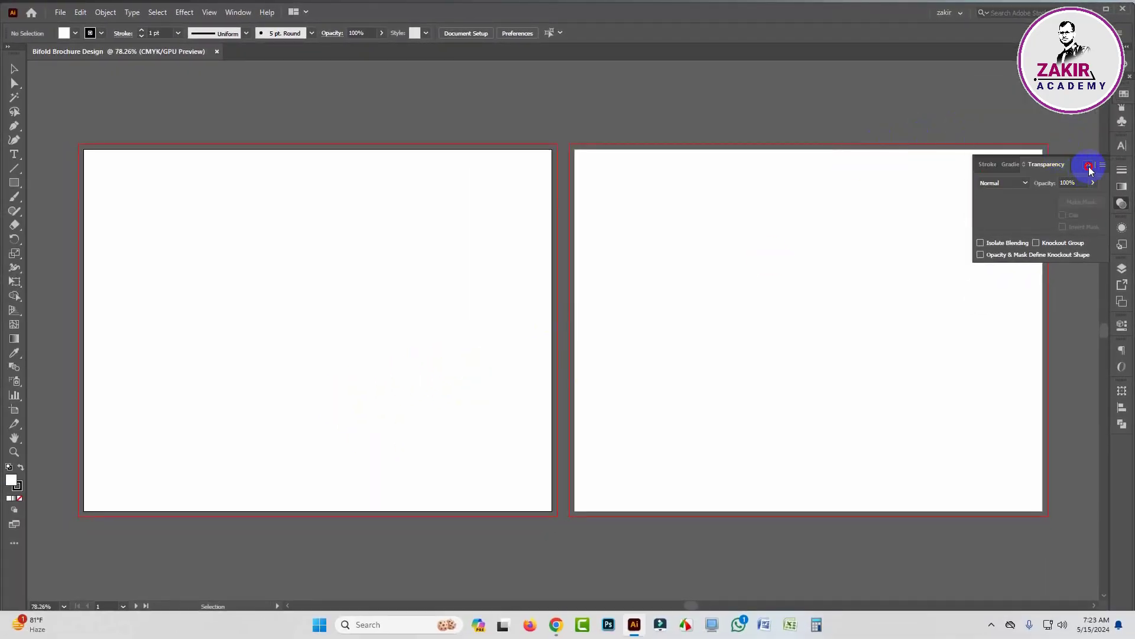
- Activate the Rectangle tool with no stroke and a pure cyan fill
{"action": "left_click", "coordinate": [616, 220]}
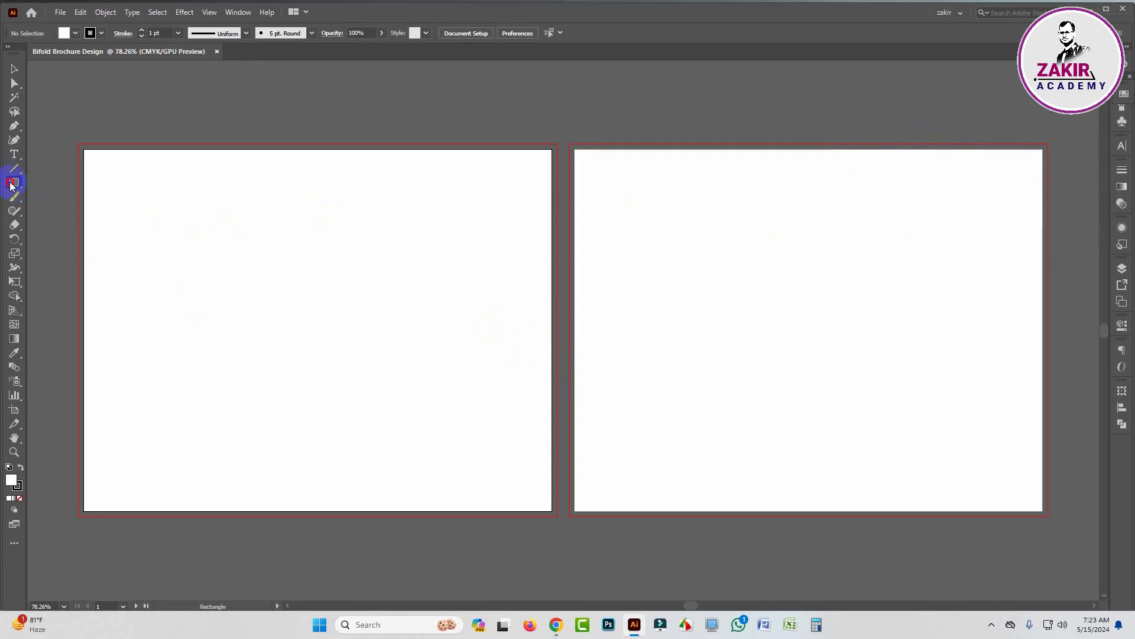
{"action": "left_click", "coordinate": [13, 498]}
{"action": "left_click", "coordinate": [18, 490]}
{"action": "left_click", "coordinate": [19, 499]}
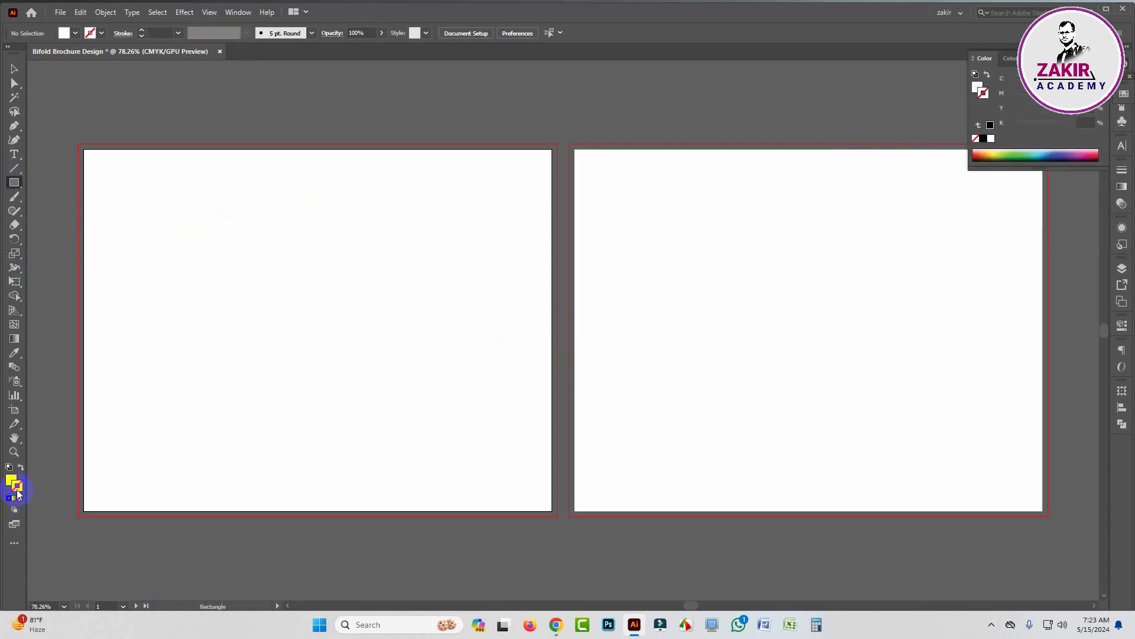
{"action": "left_click", "coordinate": [11, 480]}
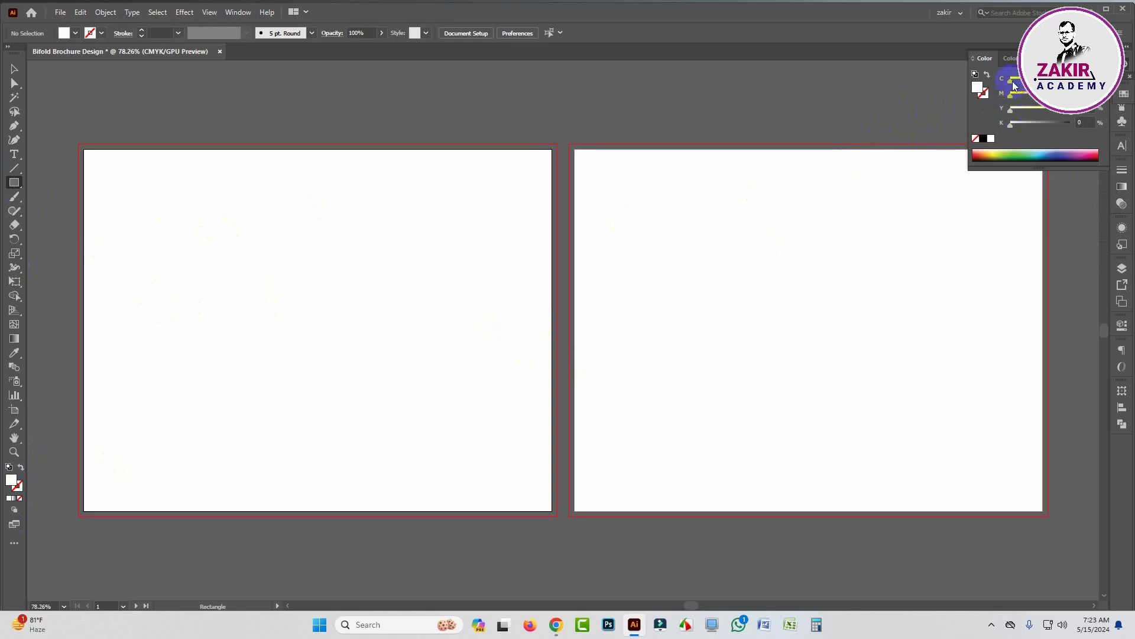
{"action": "left_click_drag", "start_coordinate": [1011, 80], "coordinate": [1128, 77]}
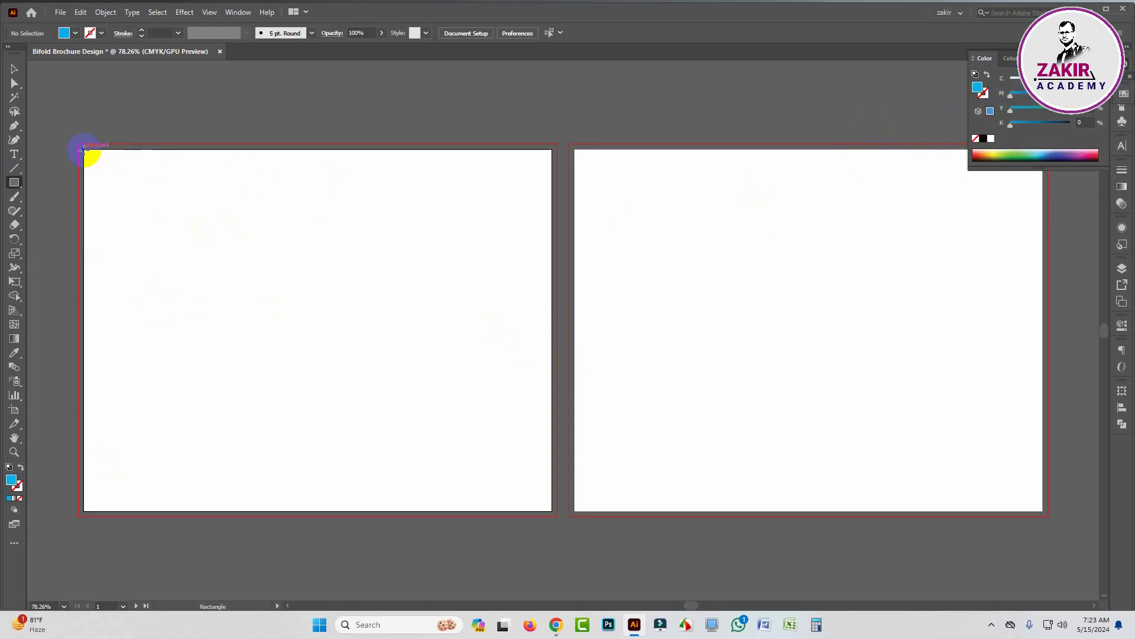
- Draw an 11 x 8.5 in cyan rectangle that covers the whole first artboard
{"action": "left_click_drag", "start_coordinate": [83, 149], "coordinate": [552, 510]}
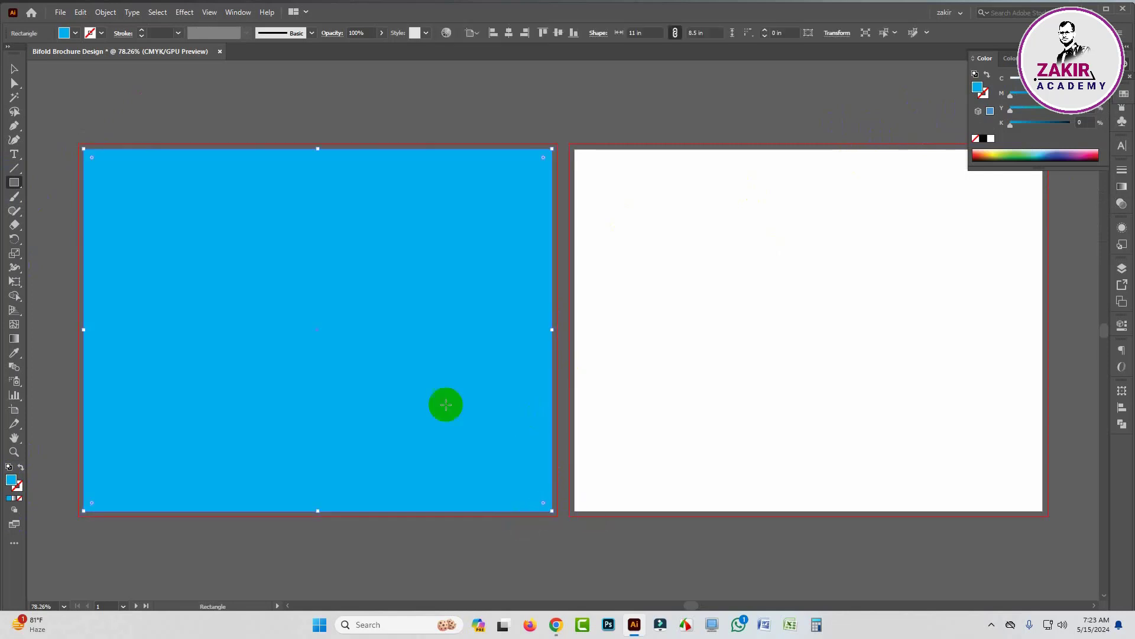
{"action": "left_click", "coordinate": [14, 68]}
{"action": "left_click", "coordinate": [150, 105]}
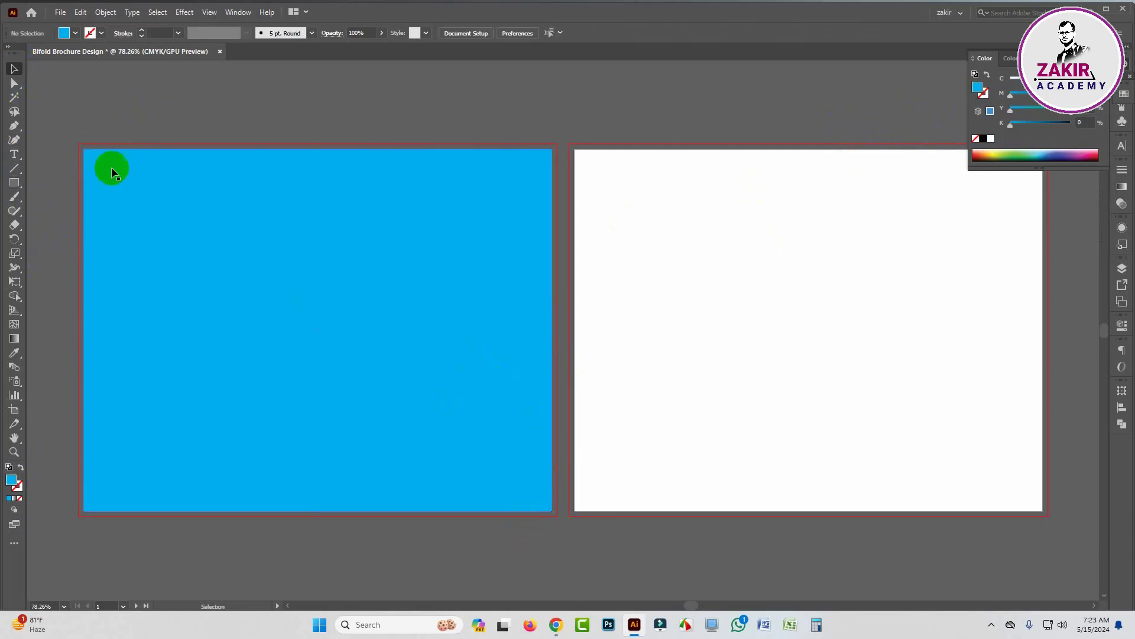
- Split the cyan rectangle into a grid of 1 row and 2 columns, each 5.5 in wide with a 0 in gutter
{"action": "key", "text": "ctrl+space"}
{"action": "left_click_drag", "start_coordinate": [69, 131], "coordinate": [41, 183]}
{"action": "left_click_drag", "start_coordinate": [268, 297], "coordinate": [367, 324]}
{"action": "left_click", "coordinate": [348, 324]}
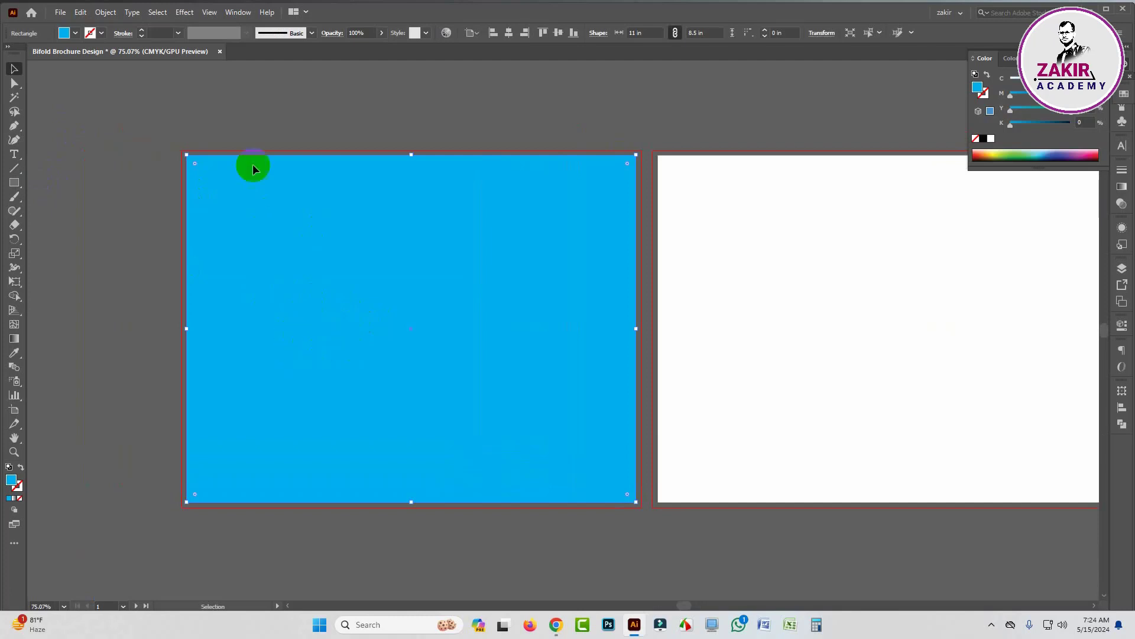
{"action": "left_click", "coordinate": [106, 12]}
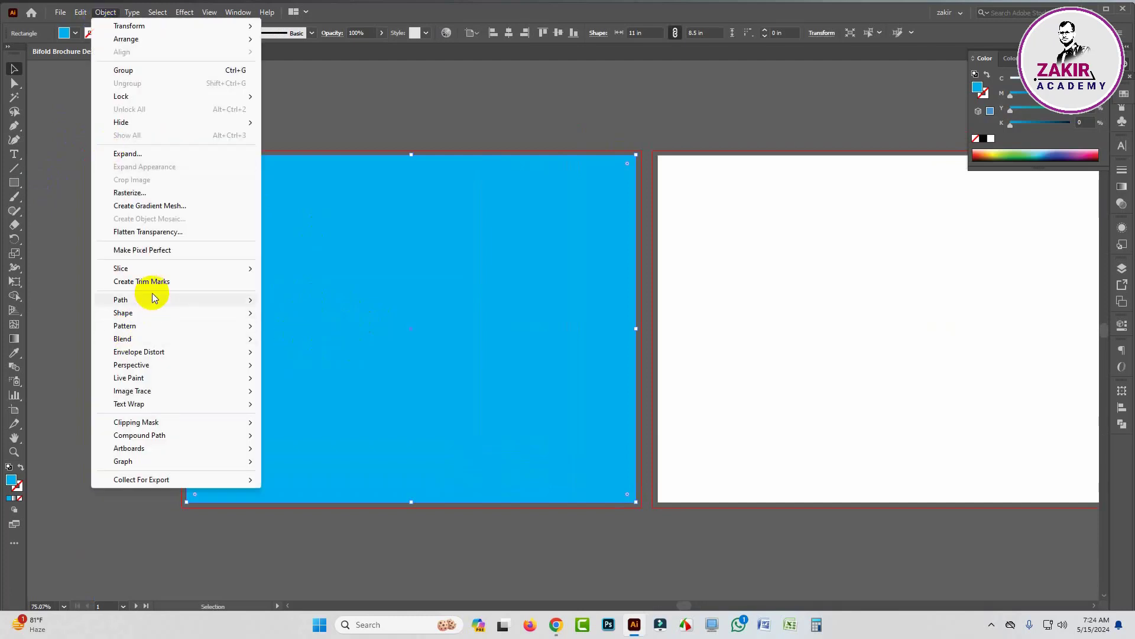
{"action": "mouse_move", "coordinate": [152, 304]}
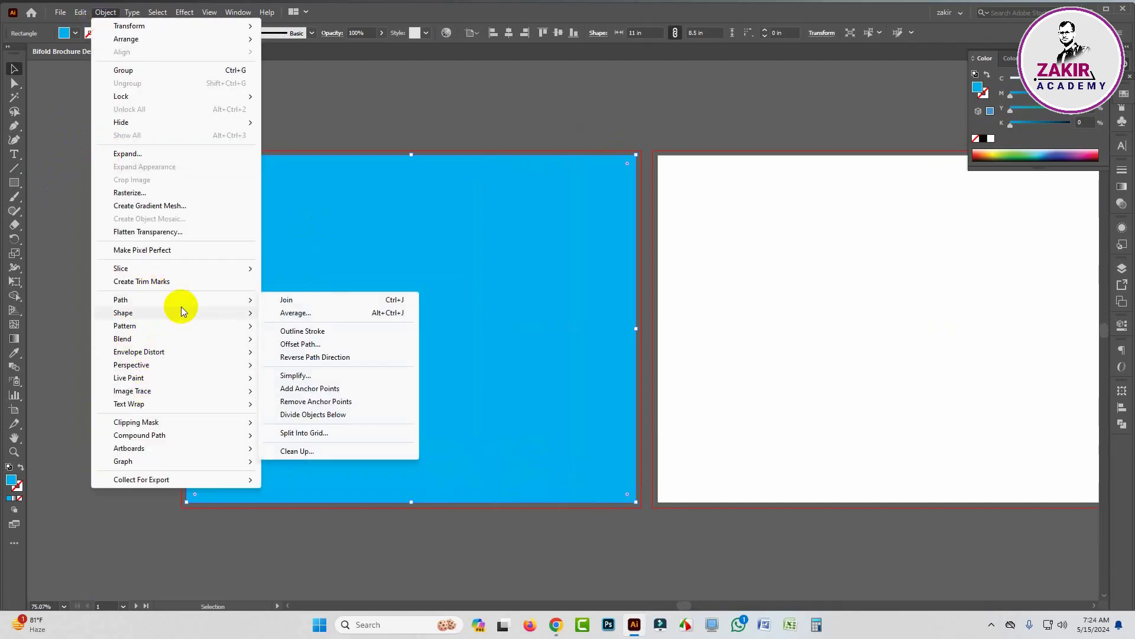
{"action": "left_click", "coordinate": [304, 435]}
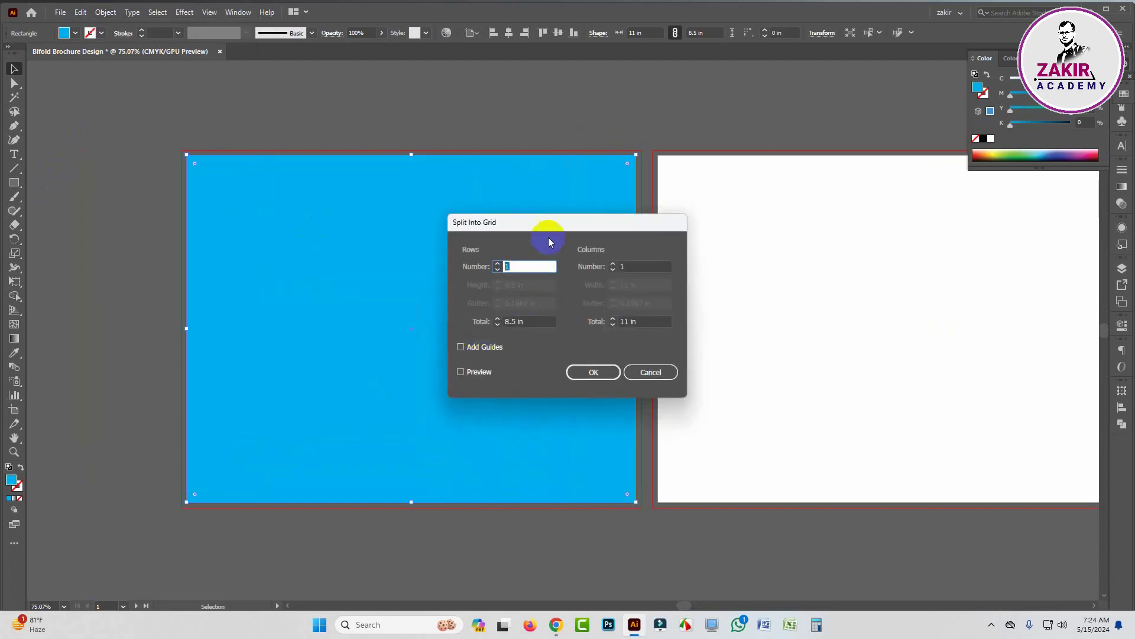
{"action": "left_click_drag", "start_coordinate": [537, 220], "coordinate": [750, 259]}
{"action": "left_click", "coordinate": [663, 408]}
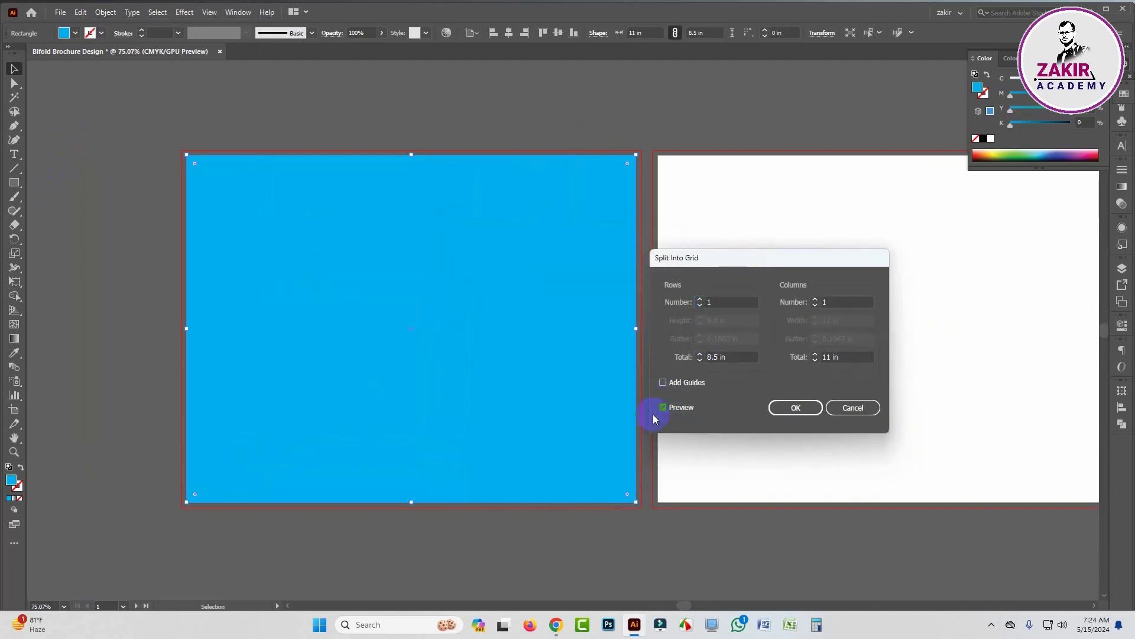
{"action": "left_click", "coordinate": [819, 302]}
{"action": "key", "text": "Up"}
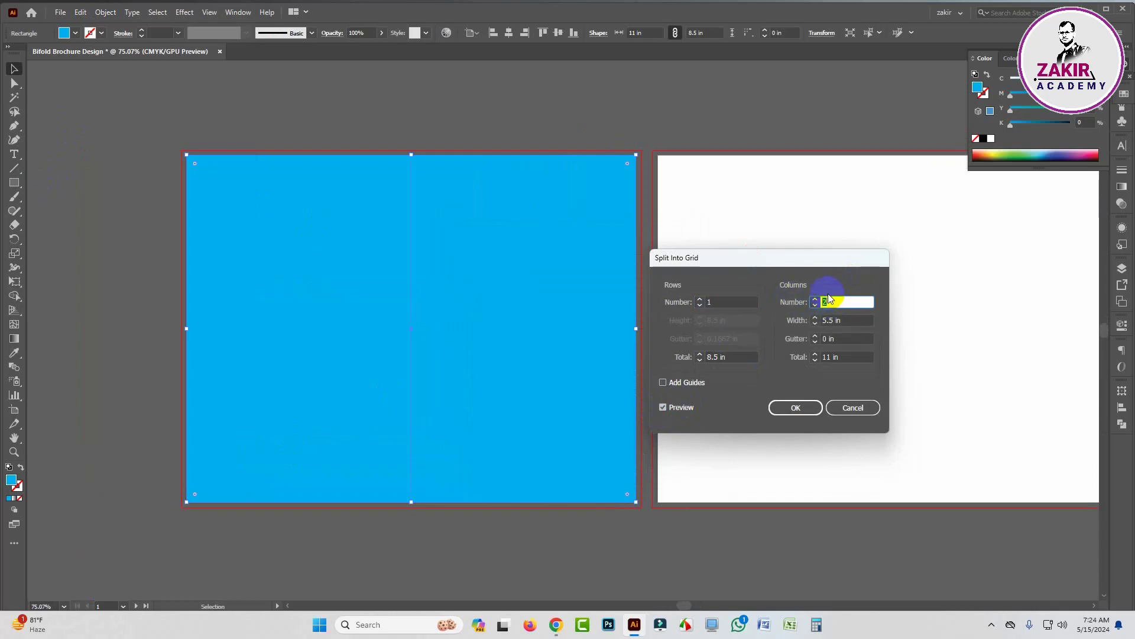
{"action": "left_click", "coordinate": [796, 407]}
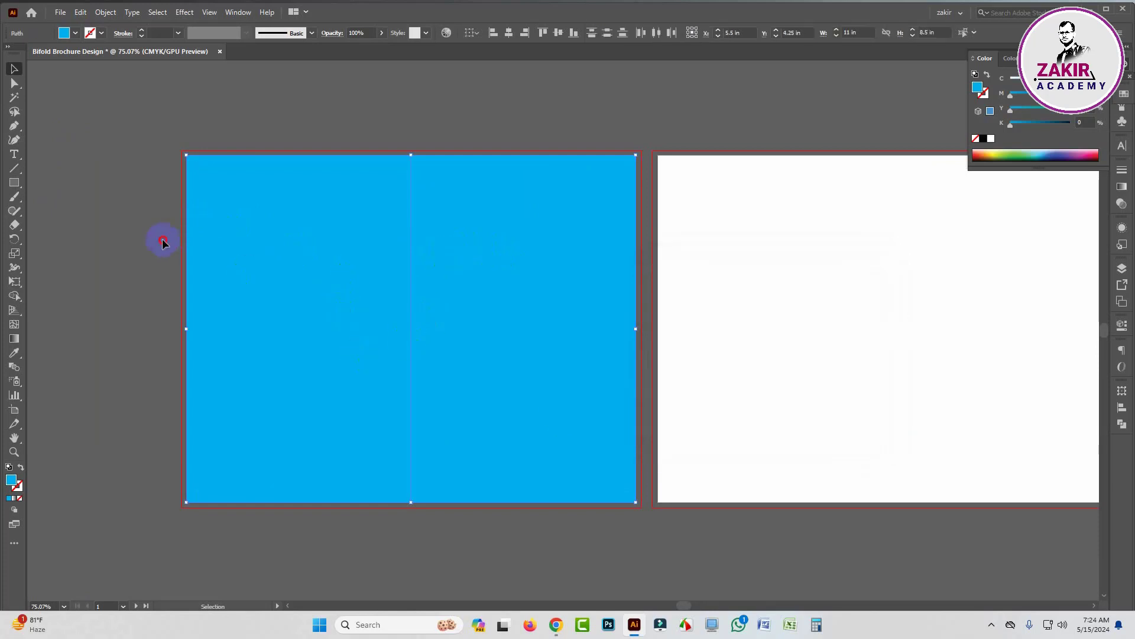
- Apply Offset Path at -0.125 in to both cyan panels to create inner margin rectangles
{"action": "left_click_drag", "start_coordinate": [163, 239], "coordinate": [500, 381]}
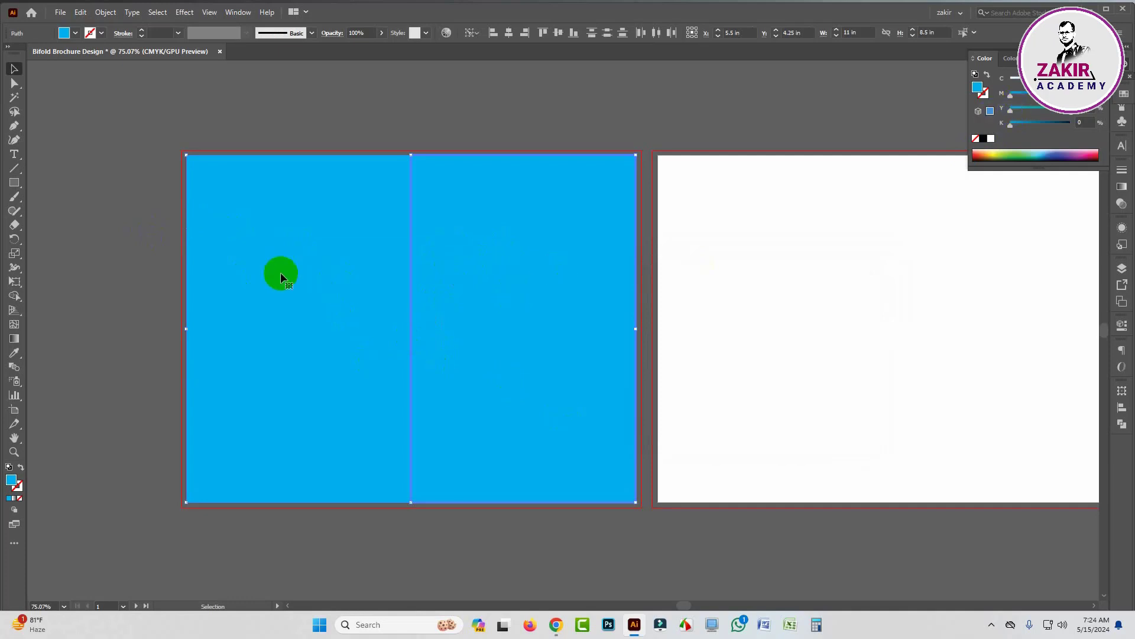
{"action": "left_click", "coordinate": [153, 221]}
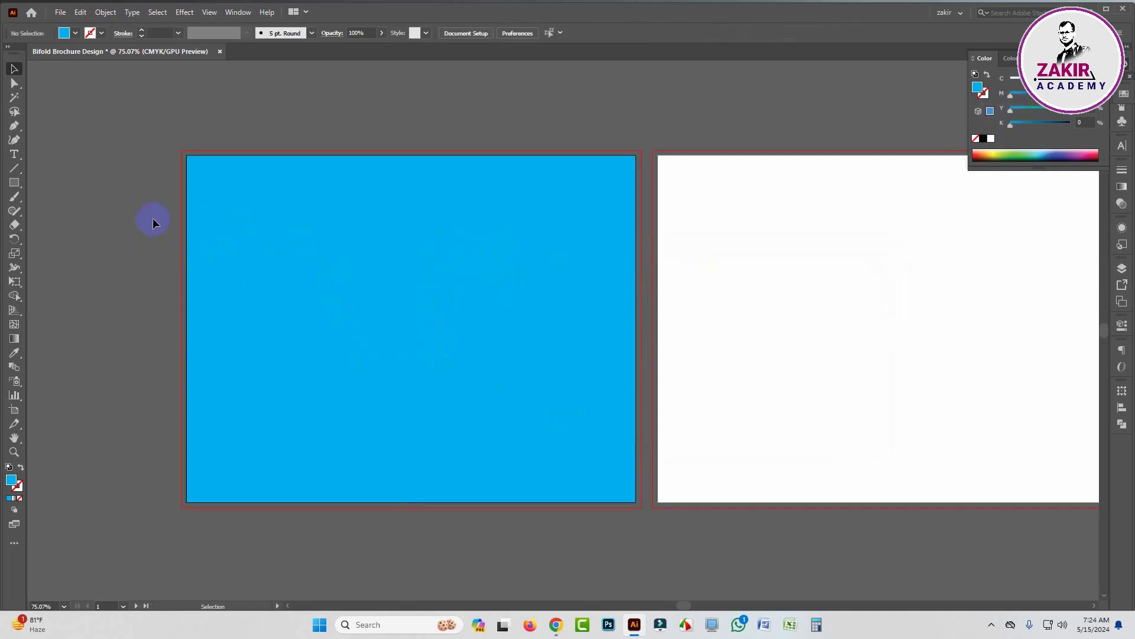
{"action": "left_click", "coordinate": [636, 448]}
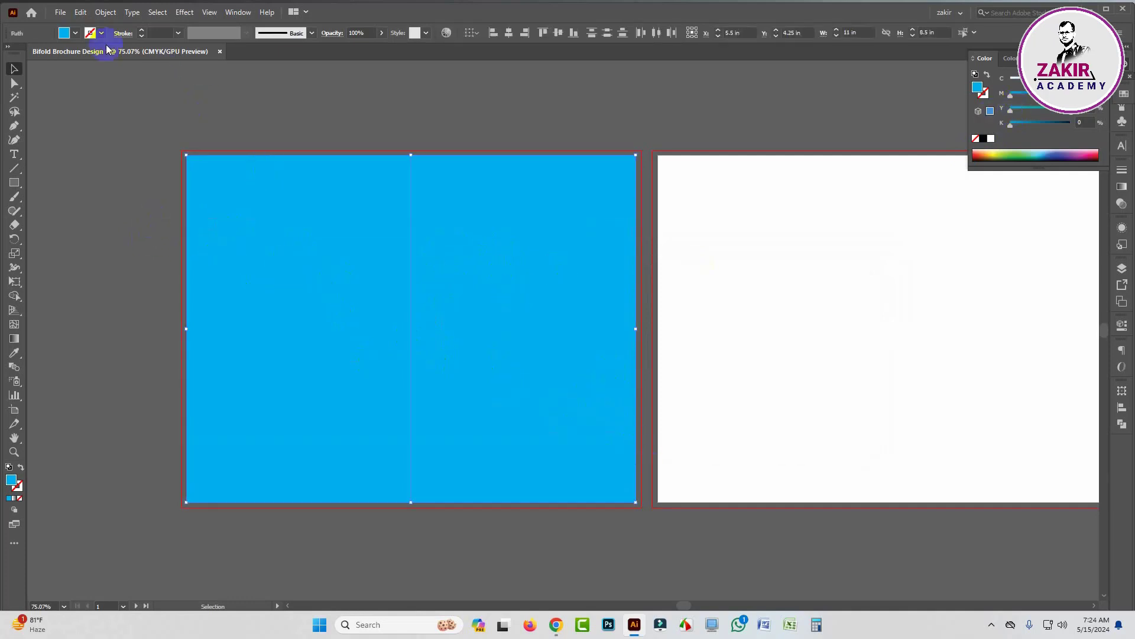
{"action": "left_click", "coordinate": [105, 12]}
{"action": "mouse_move", "coordinate": [148, 301]}
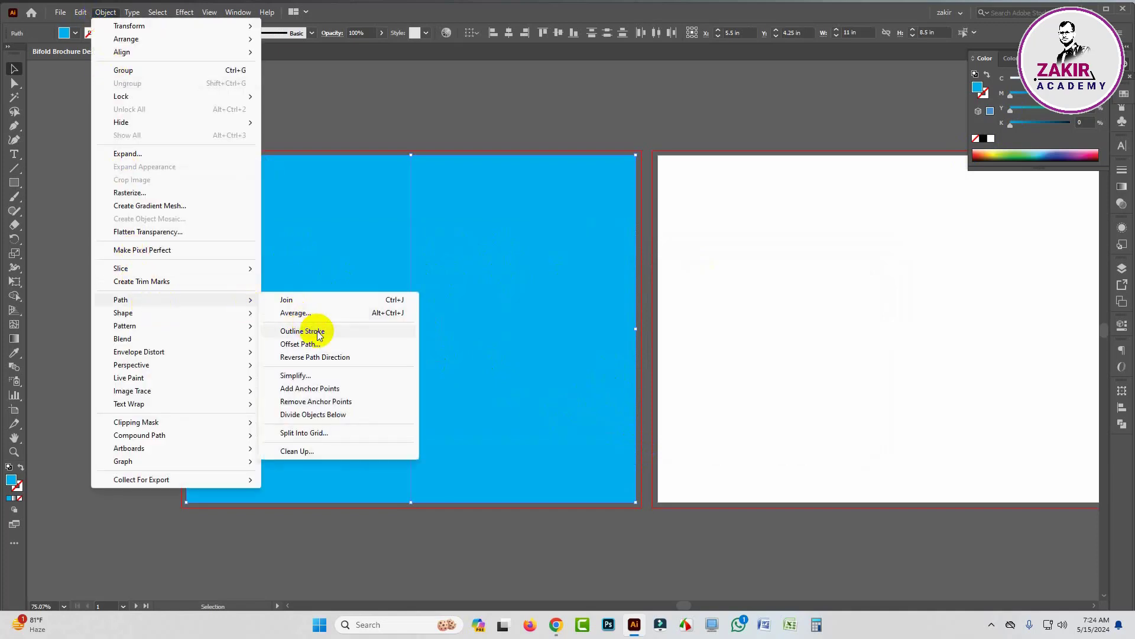
{"action": "left_click", "coordinate": [317, 349]}
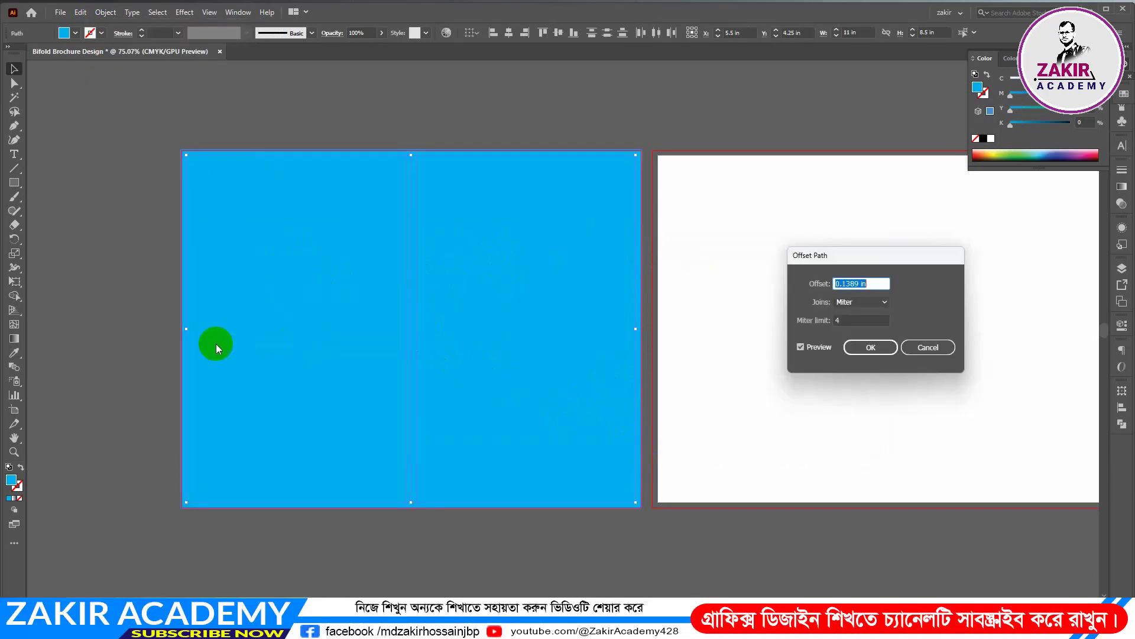
{"action": "left_click", "coordinate": [821, 322]}
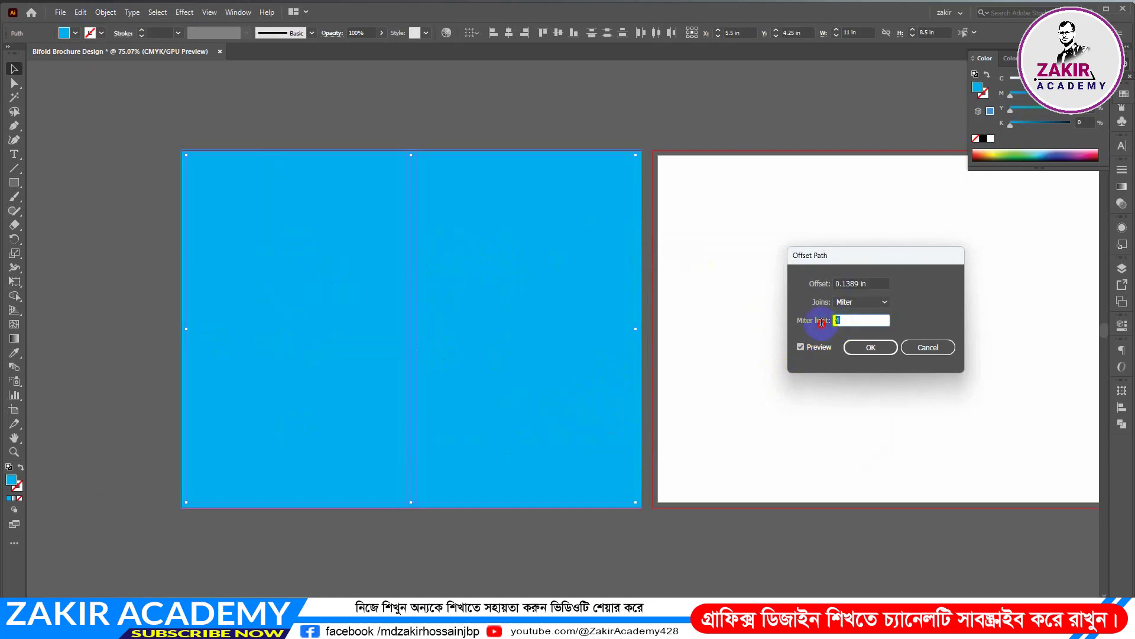
{"action": "left_click", "coordinate": [834, 286]}
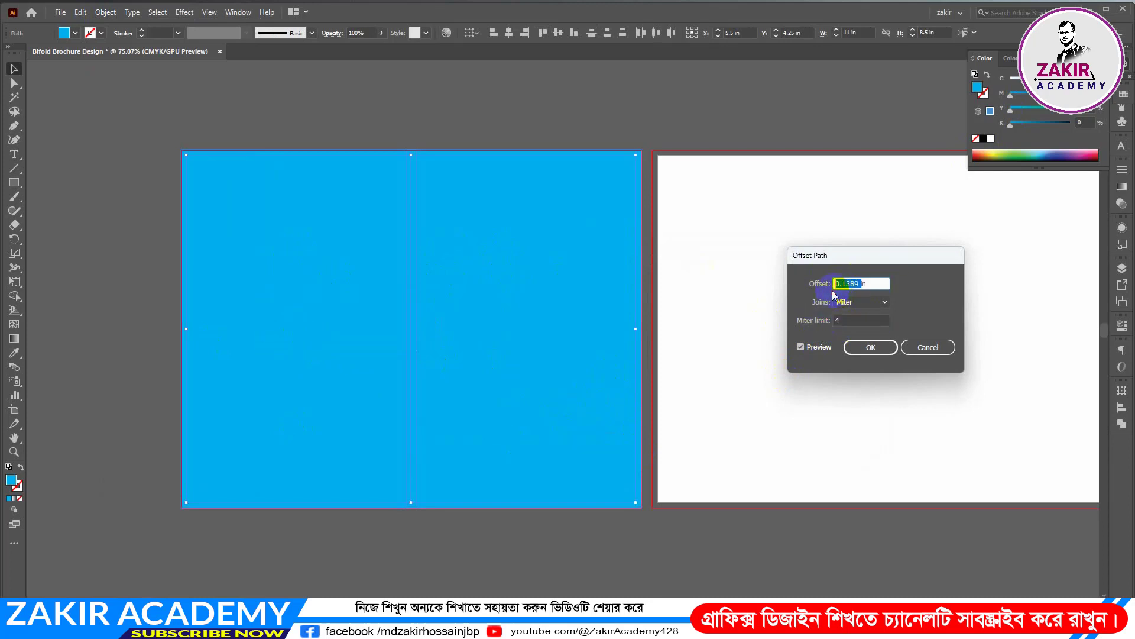
{"action": "type", "text": "-0"}
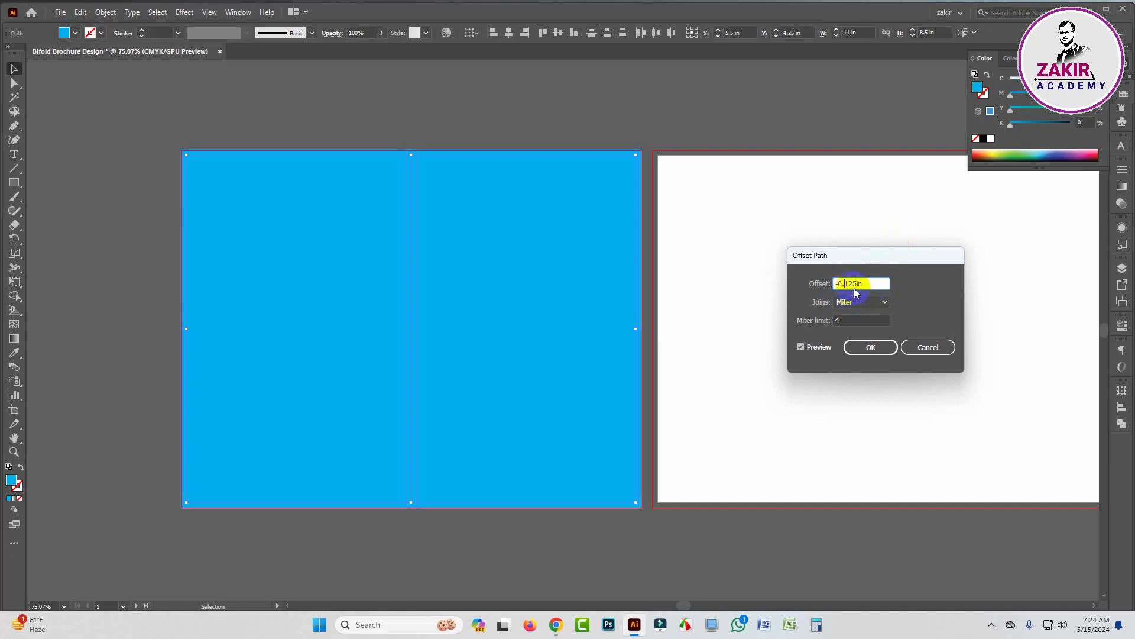
{"action": "left_click_drag", "start_coordinate": [868, 283], "coordinate": [841, 283]}
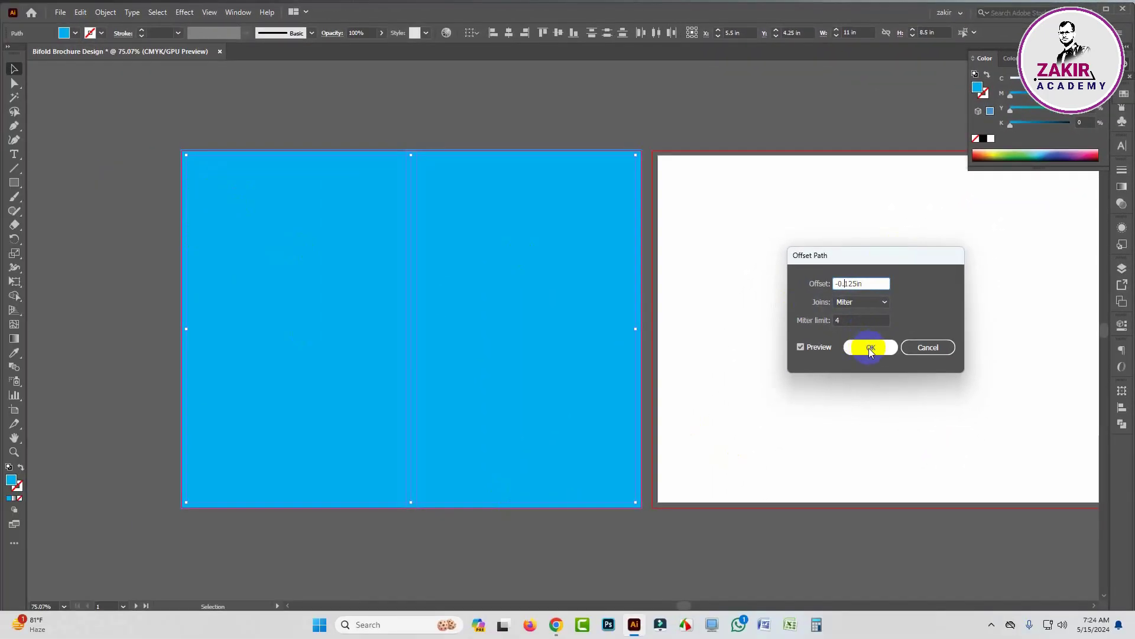
{"action": "left_click", "coordinate": [873, 349]}
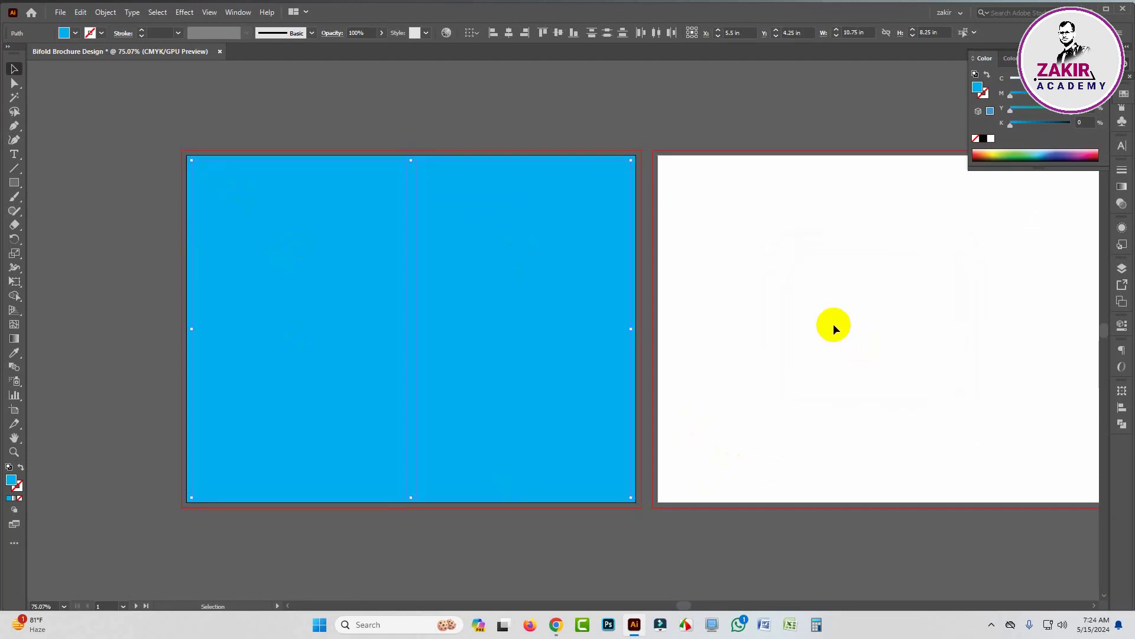
- Select all the panel and margin rectangles on the first artboard and convert them to guides
{"action": "left_click_drag", "start_coordinate": [158, 137], "coordinate": [642, 512]}
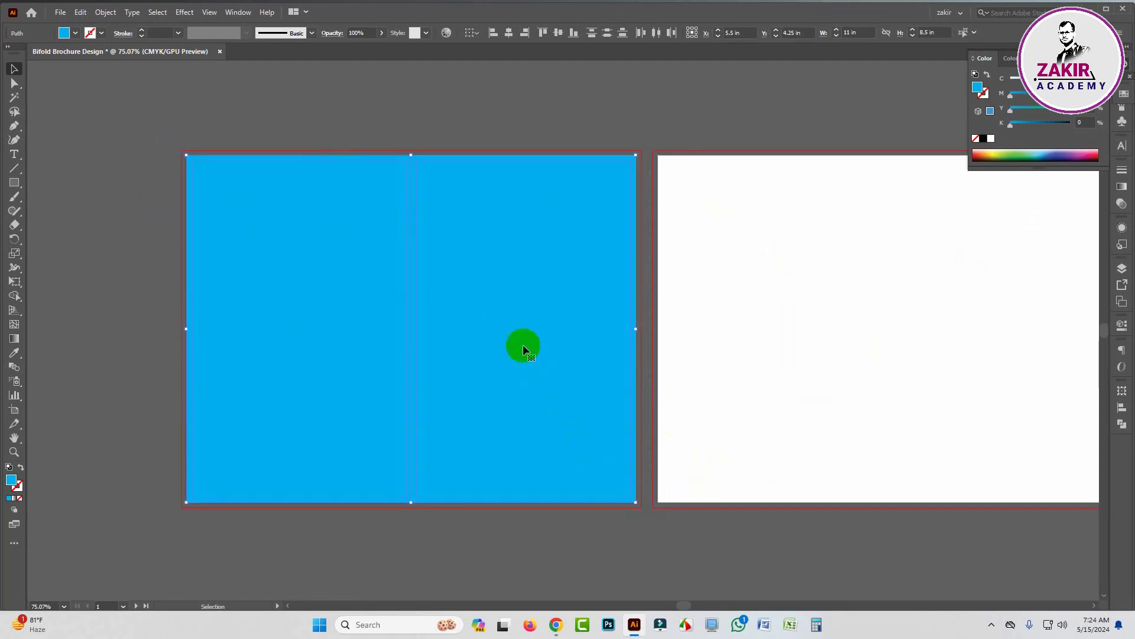
{"action": "right_click", "coordinate": [523, 344]}
{"action": "left_click", "coordinate": [566, 505]}
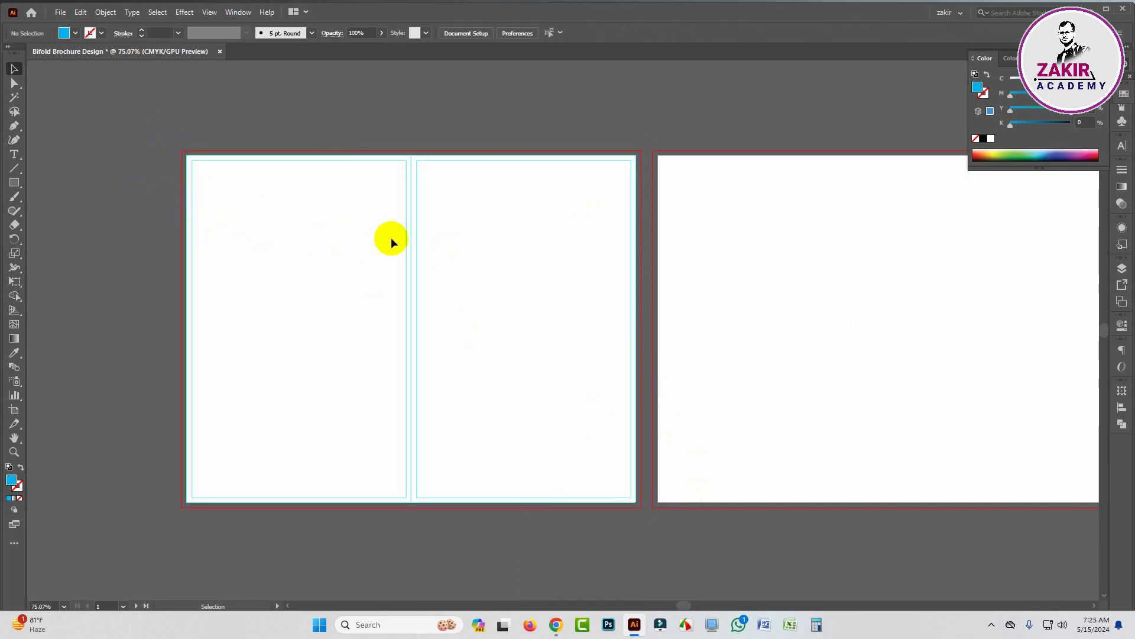
- Examine the bleed line, panel guides and margin guides up close on the first artboard
{"action": "key", "text": "ctrl+space"}
{"action": "left_click_drag", "start_coordinate": [175, 141], "coordinate": [537, 266]}
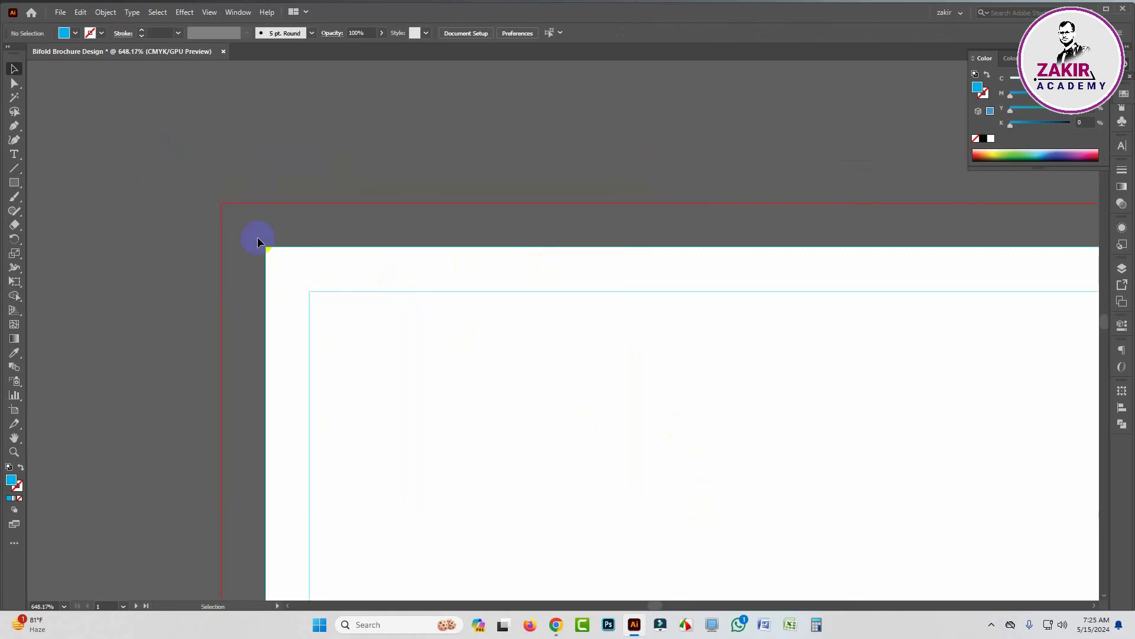
{"action": "key", "text": "ctrl+space"}
{"action": "left_click_drag", "start_coordinate": [639, 374], "coordinate": [358, 341]}
{"action": "left_click_drag", "start_coordinate": [737, 408], "coordinate": [585, 388]}
{"action": "key", "text": "space"}
{"action": "left_click_drag", "start_coordinate": [756, 394], "coordinate": [398, 194]}
{"action": "key", "text": "ctrl+space"}
{"action": "left_click_drag", "start_coordinate": [445, 236], "coordinate": [545, 268]}
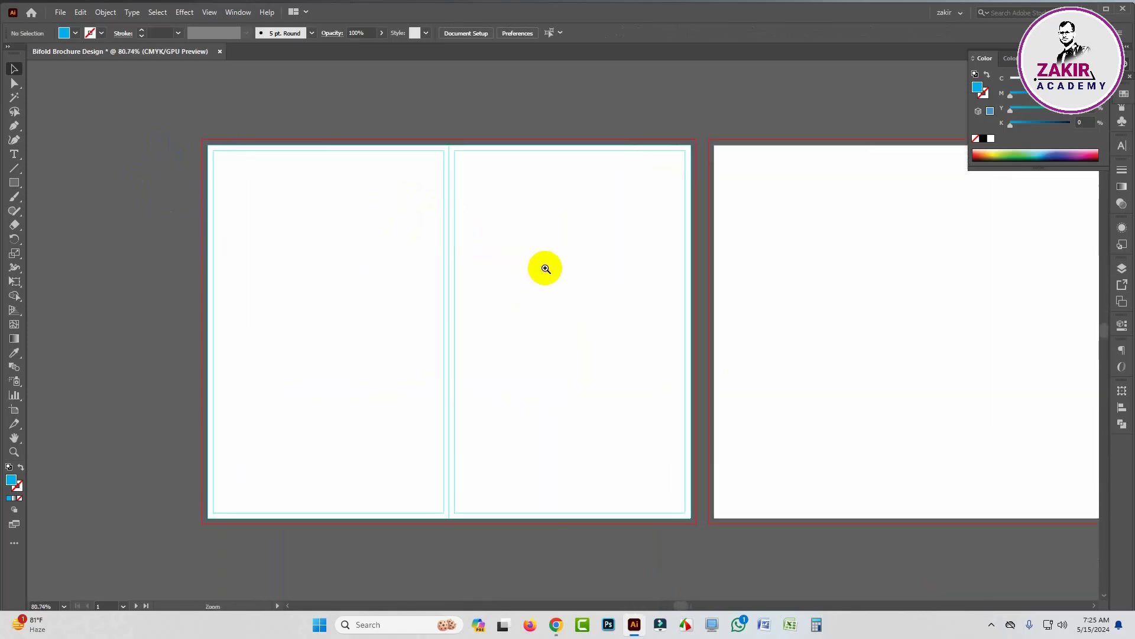
- Draw a cyan rectangle over the first artboard and fit it to the bleed edges at 11.25 x 8.75 in
{"action": "left_click", "coordinate": [14, 183]}
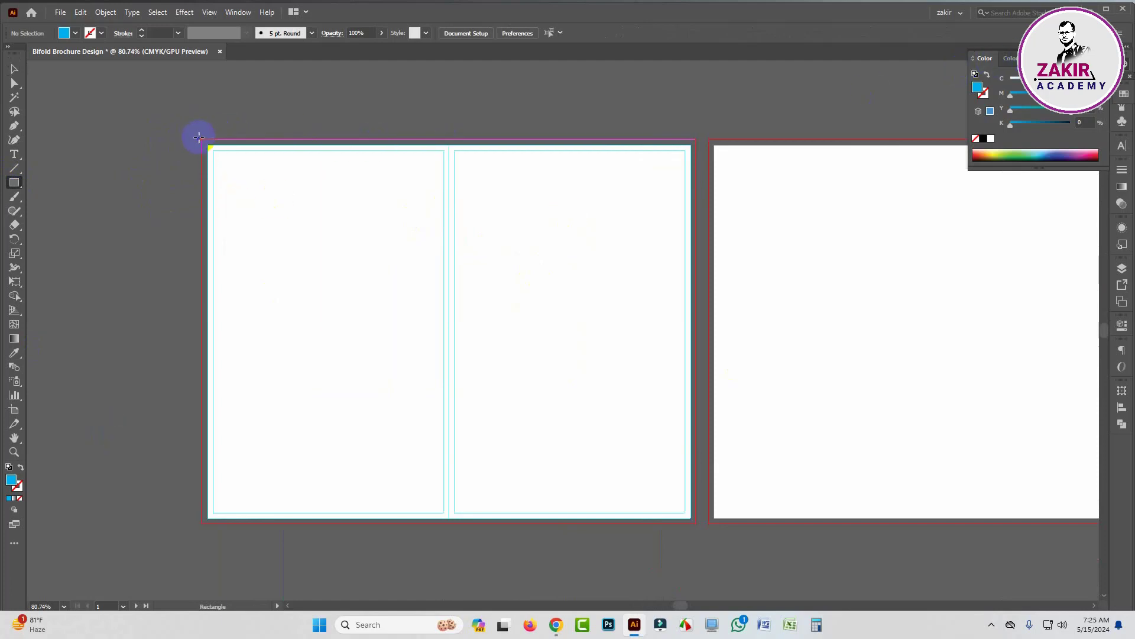
{"action": "left_click_drag", "start_coordinate": [198, 138], "coordinate": [696, 523]}
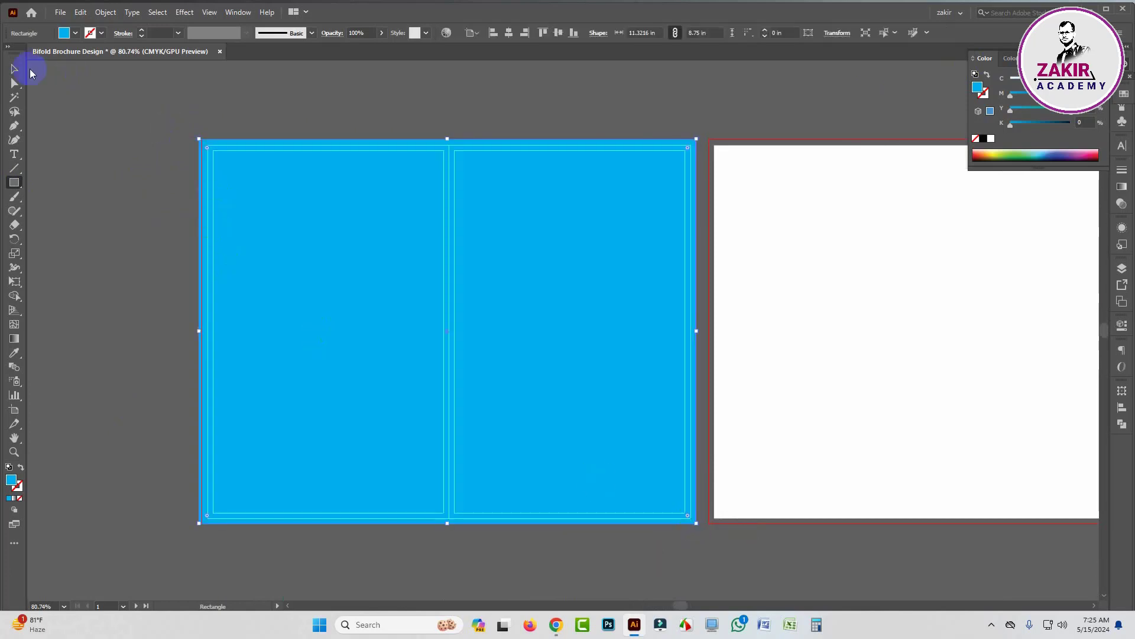
{"action": "left_click", "coordinate": [14, 69]}
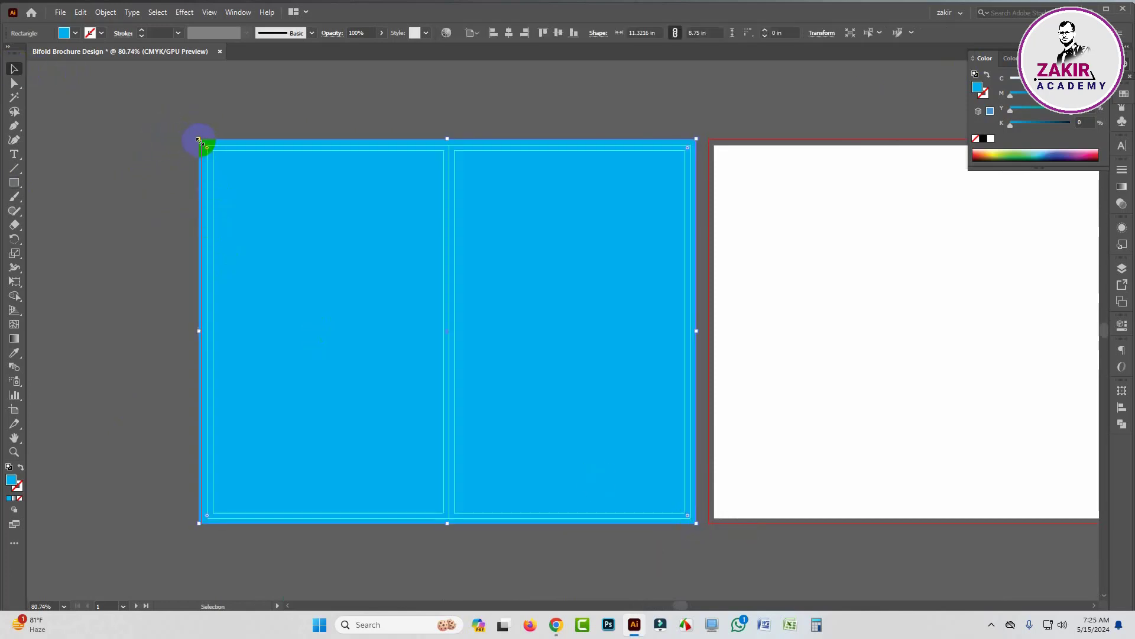
{"action": "left_click_drag", "start_coordinate": [200, 139], "coordinate": [642, 344]}
{"action": "left_click", "coordinate": [154, 151]}
- Check up close that the cyan rectangle's corners and edges align with the bleed line
{"action": "key", "text": "z"}
{"action": "left_click_drag", "start_coordinate": [546, 403], "coordinate": [562, 160]}
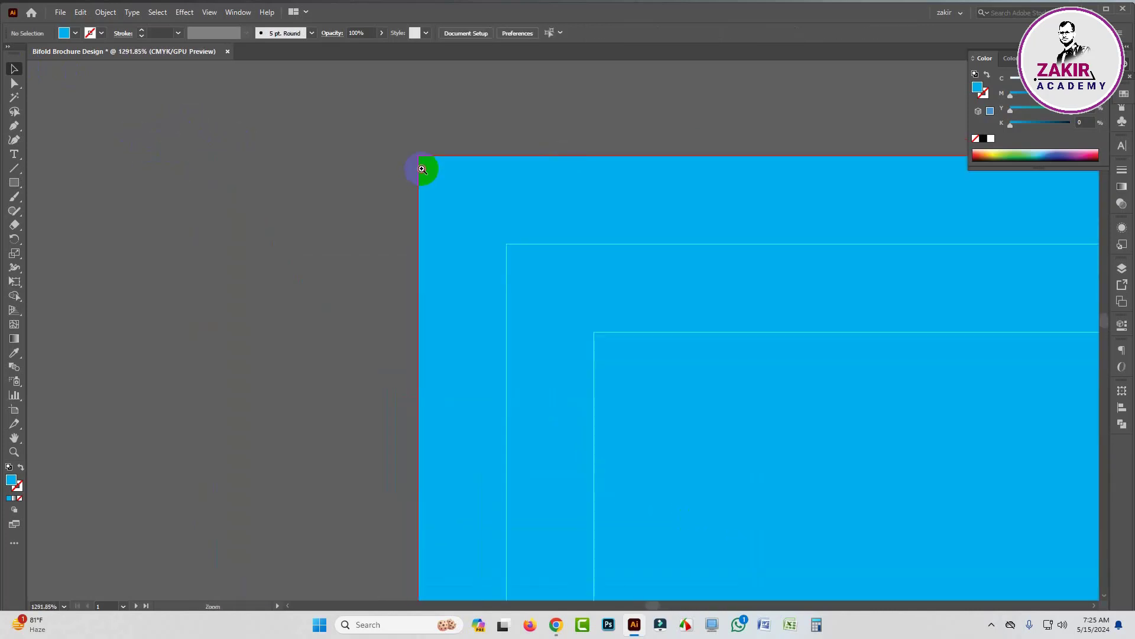
{"action": "left_click_drag", "start_coordinate": [423, 170], "coordinate": [579, 243]}
{"action": "left_click_drag", "start_coordinate": [661, 263], "coordinate": [361, 219]}
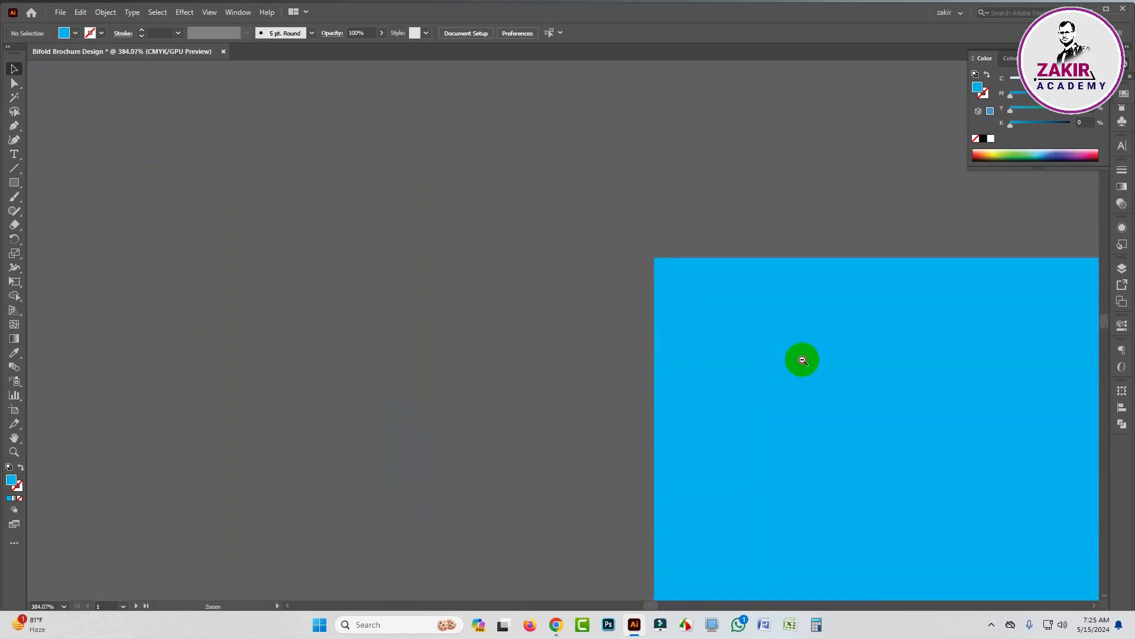
{"action": "left_click_drag", "start_coordinate": [887, 415], "coordinate": [773, 393]}
{"action": "left_click_drag", "start_coordinate": [959, 408], "coordinate": [556, 284]}
{"action": "left_click_drag", "start_coordinate": [598, 299], "coordinate": [694, 350]}
{"action": "left_click_drag", "start_coordinate": [655, 357], "coordinate": [630, 276]}
{"action": "left_click_drag", "start_coordinate": [596, 261], "coordinate": [651, 299]}
{"action": "left_click_drag", "start_coordinate": [610, 282], "coordinate": [588, 276]}
{"action": "left_click", "coordinate": [611, 284], "text": "ctrl"}
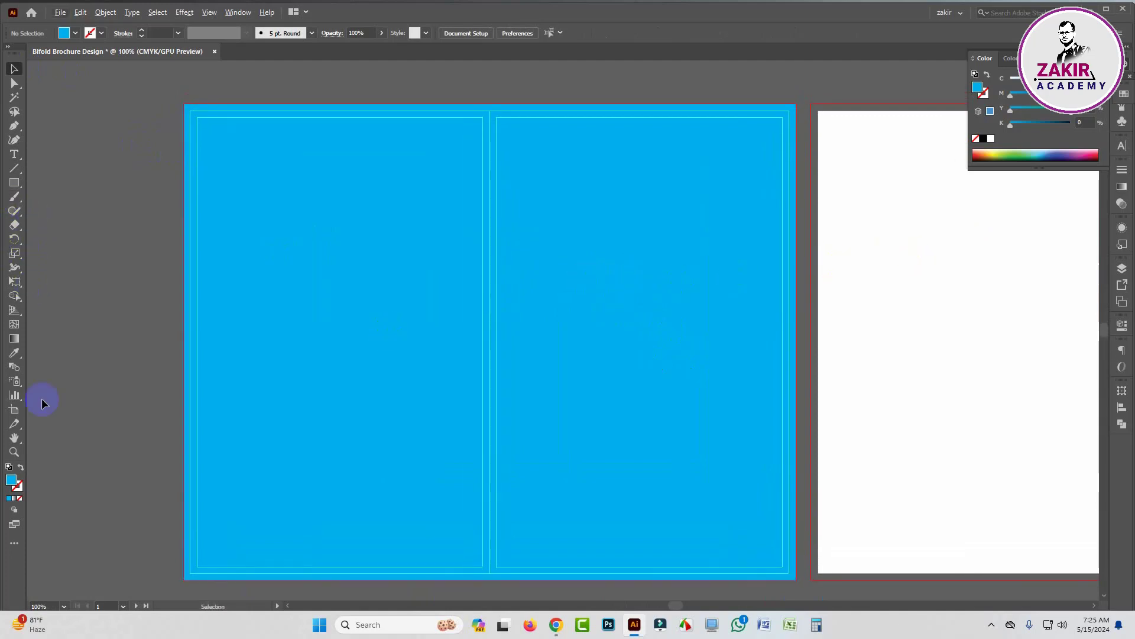
- Recolor the bleed-size rectangle white by sampling the blank second artboard with the Eyedropper, leaving nothing selected
{"action": "left_click", "coordinate": [14, 352]}
{"action": "left_click", "coordinate": [893, 284]}
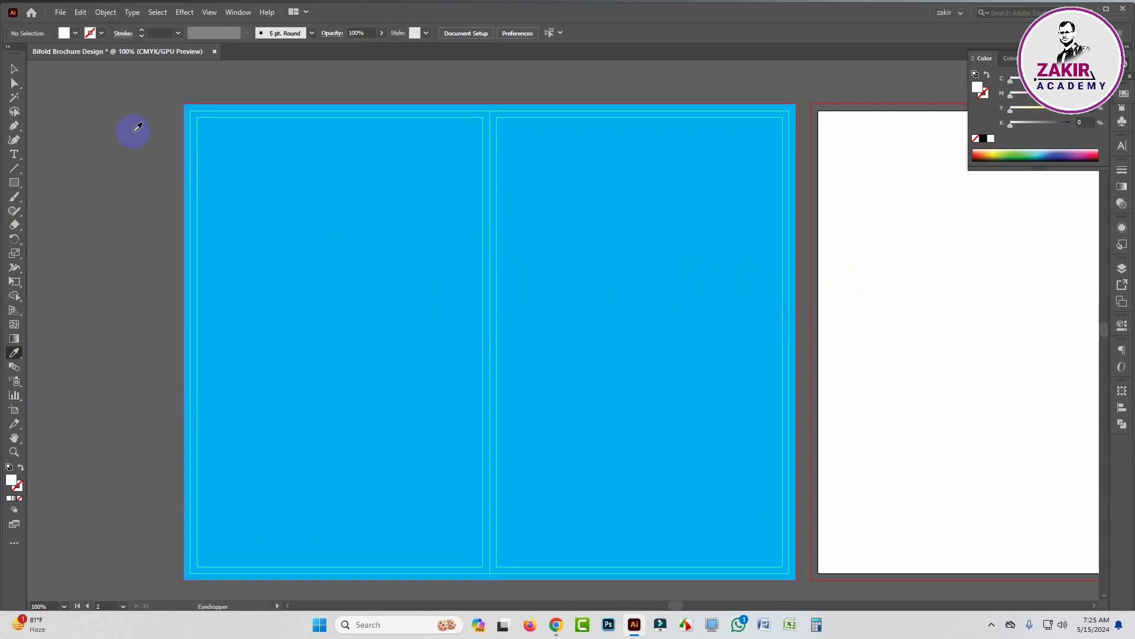
{"action": "left_click", "coordinate": [11, 69]}
{"action": "left_click", "coordinate": [321, 208]}
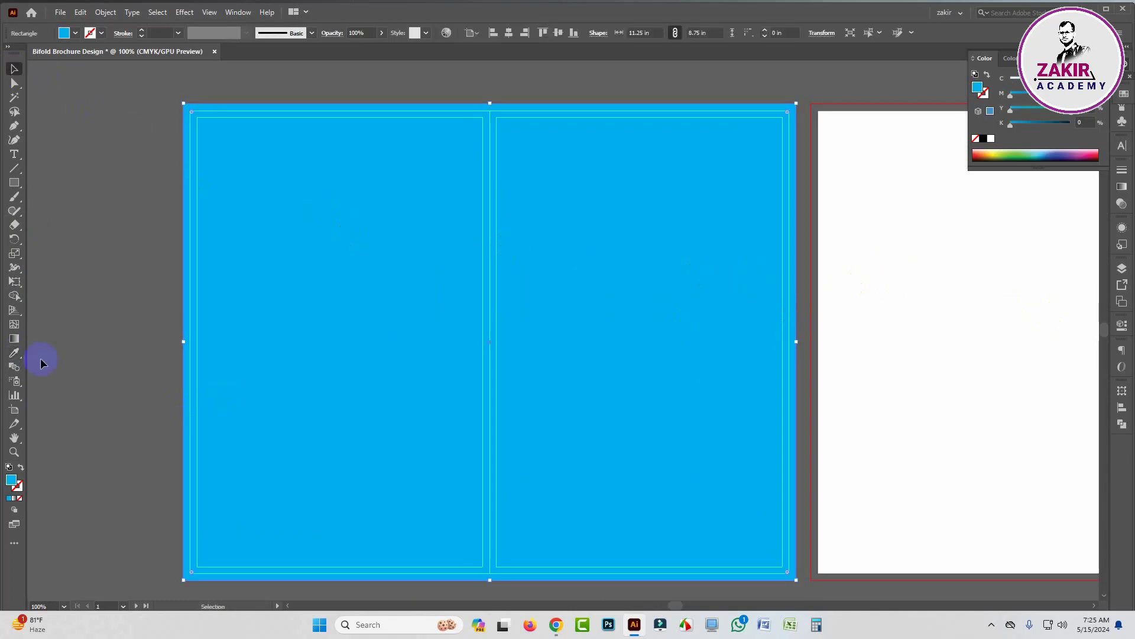
{"action": "left_click", "coordinate": [14, 352]}
{"action": "left_click", "coordinate": [906, 367]}
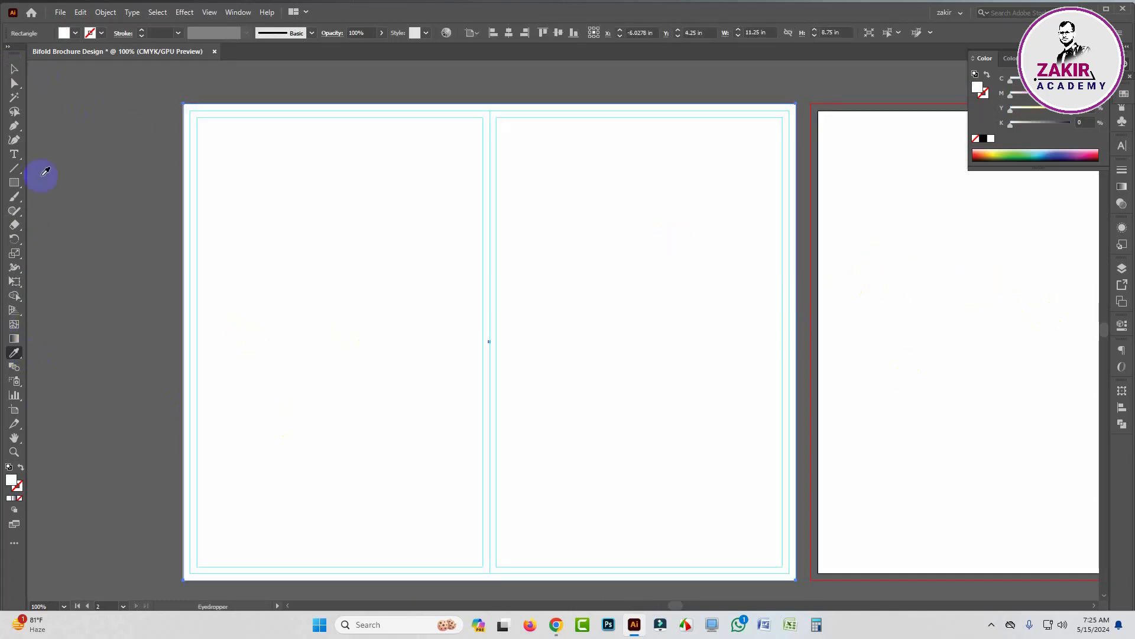
{"action": "left_click", "coordinate": [15, 71]}
{"action": "left_click", "coordinate": [91, 273]}
- Duplicate the white rectangle together with its guides onto the second artboard, aligned to its bleed edges
{"action": "left_click_drag", "start_coordinate": [719, 394], "coordinate": [652, 349]}
{"action": "left_click_drag", "start_coordinate": [669, 357], "coordinate": [489, 332]}
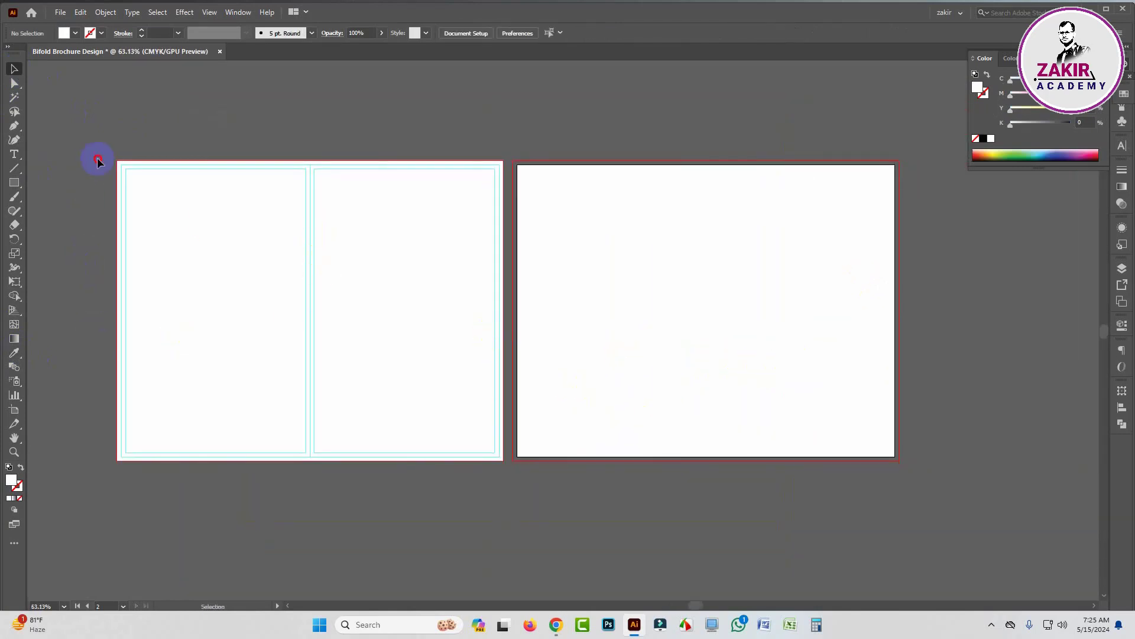
{"action": "left_click_drag", "start_coordinate": [98, 161], "coordinate": [510, 472]}
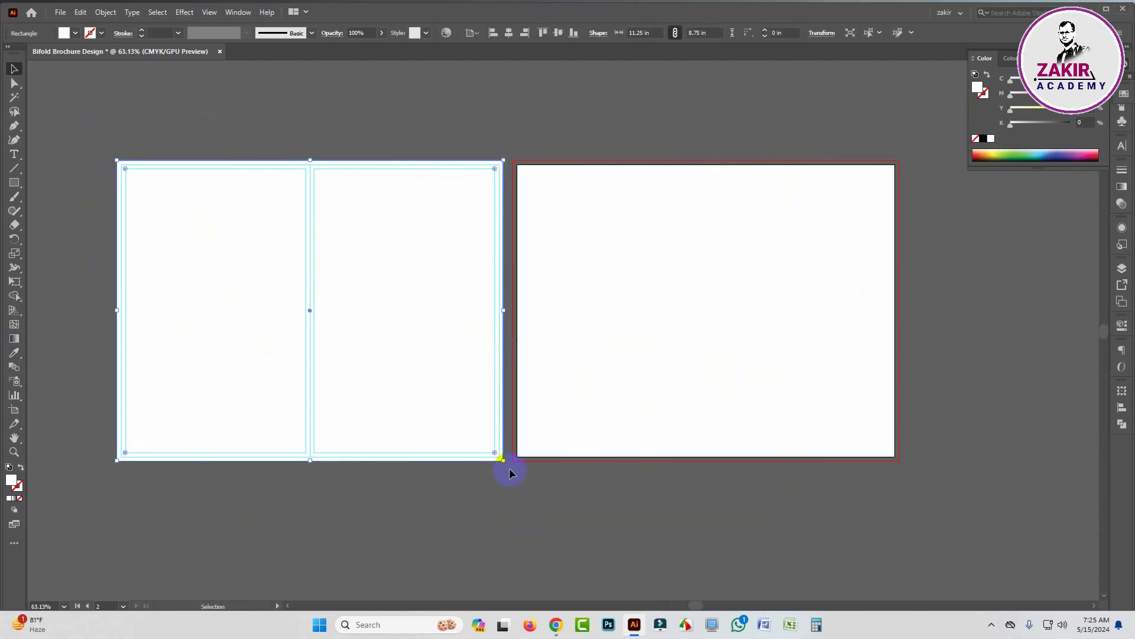
{"action": "key", "text": "ctrl"}
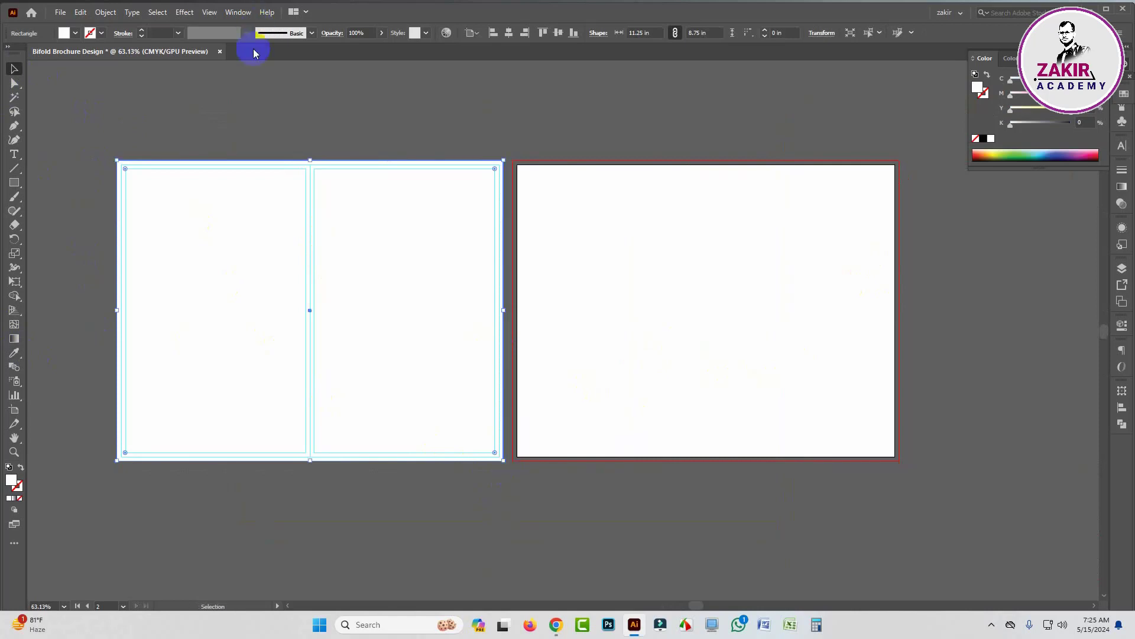
{"action": "left_click", "coordinate": [94, 143]}
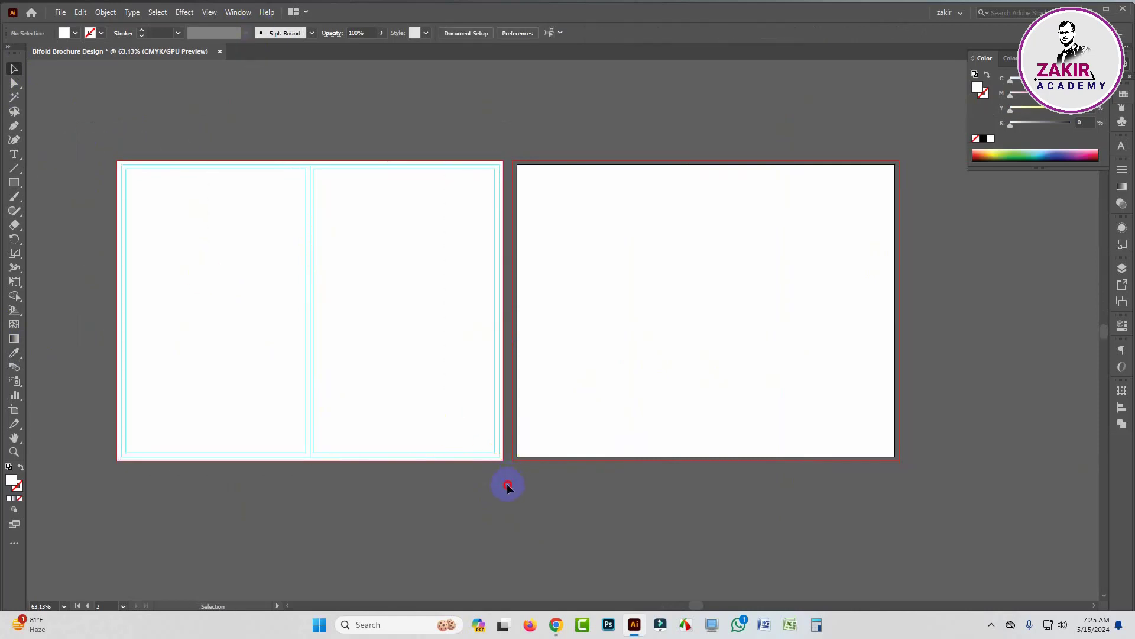
{"action": "key", "text": "ctrl+a"}
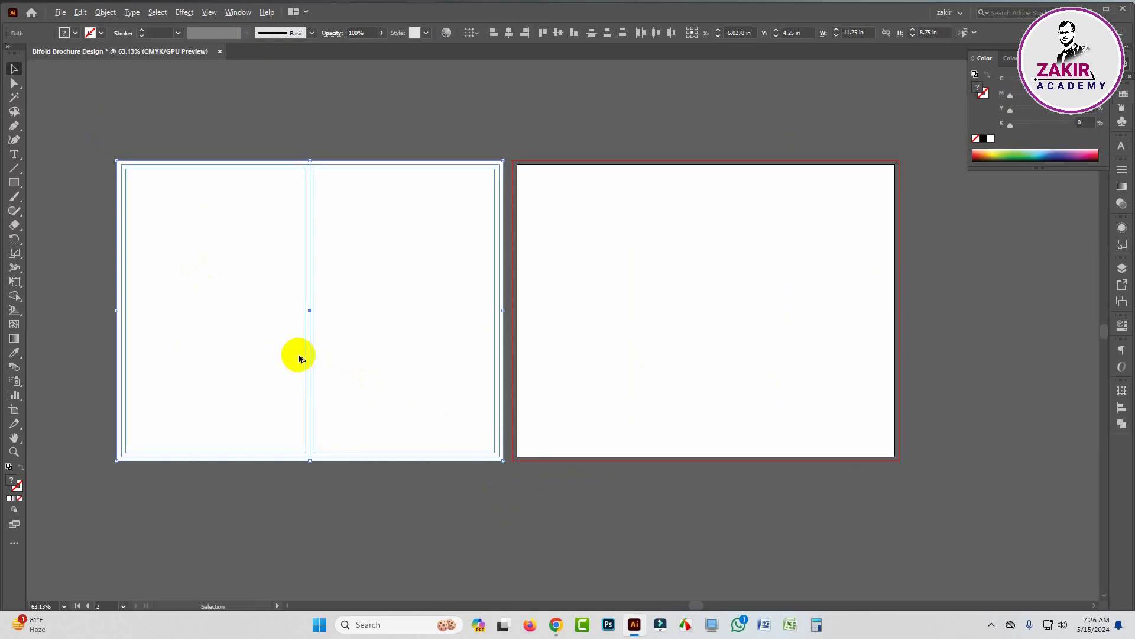
{"action": "left_click_drag", "start_coordinate": [300, 358], "coordinate": [695, 371]}
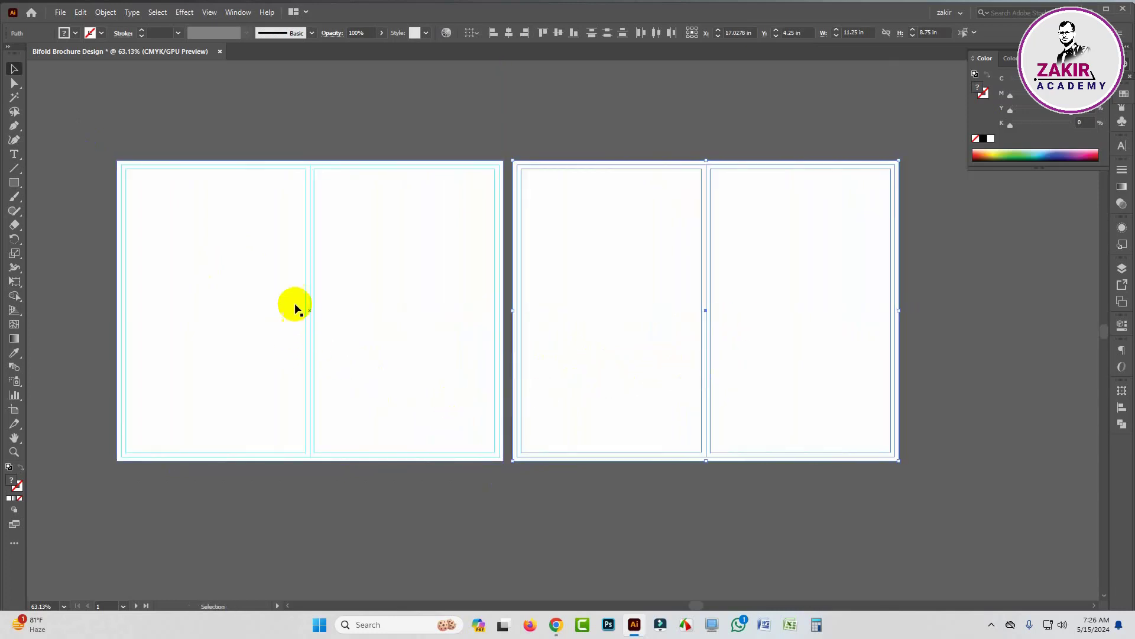
{"action": "left_click", "coordinate": [343, 112]}
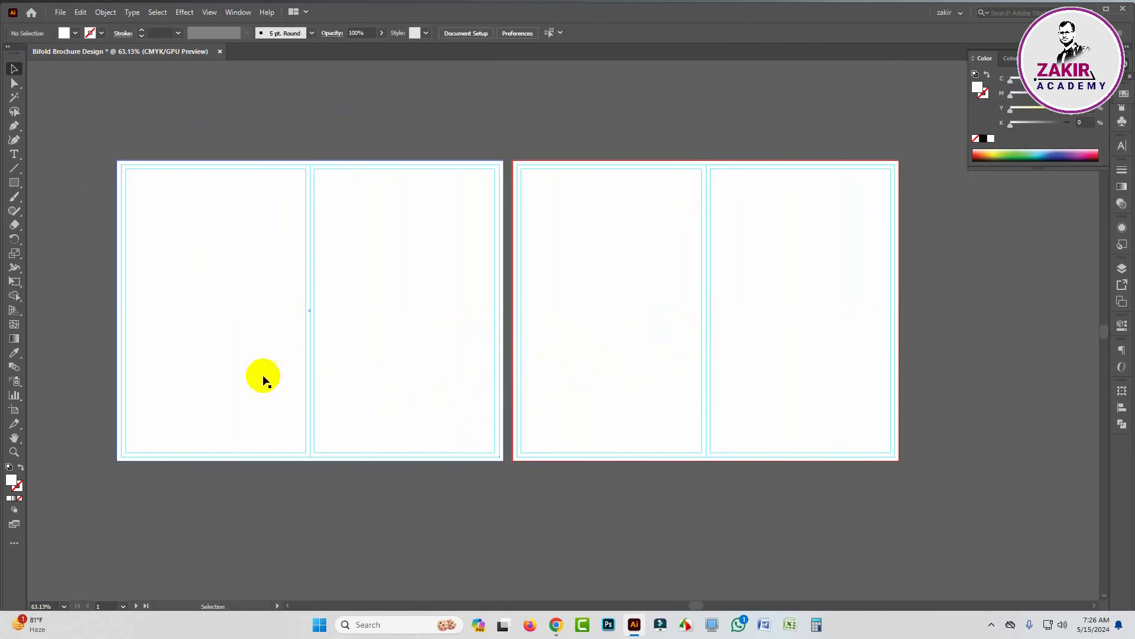
- Select everything on both artboards, lock the guides and clear the selection
{"action": "left_click", "coordinate": [263, 378]}
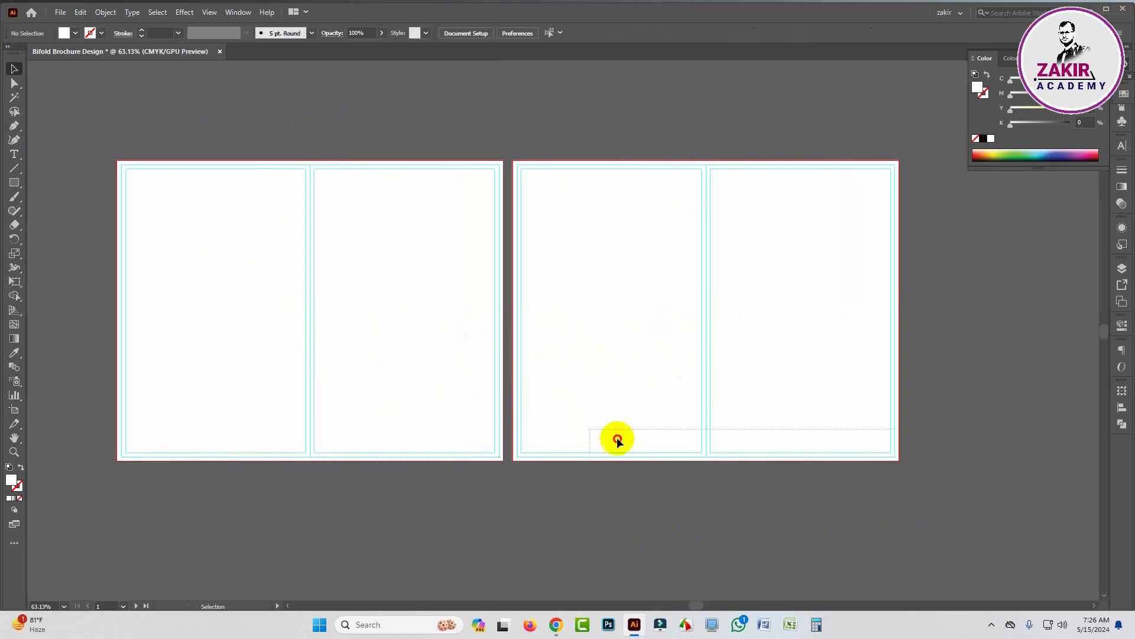
{"action": "left_click_drag", "start_coordinate": [84, 109], "coordinate": [157, 162]}
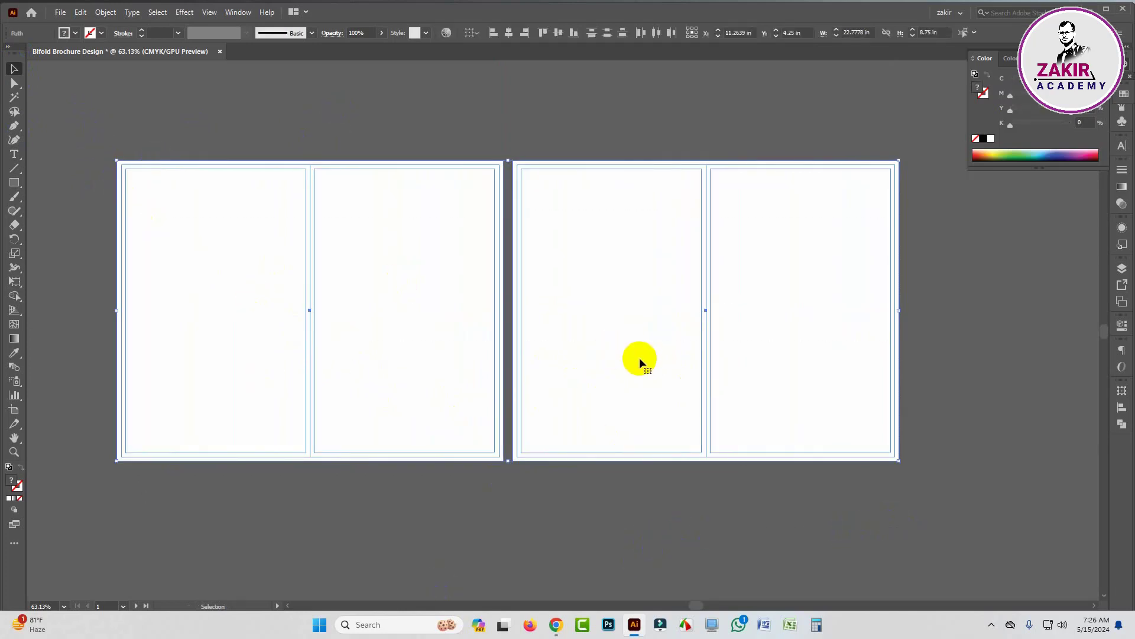
{"action": "key", "text": "a"}
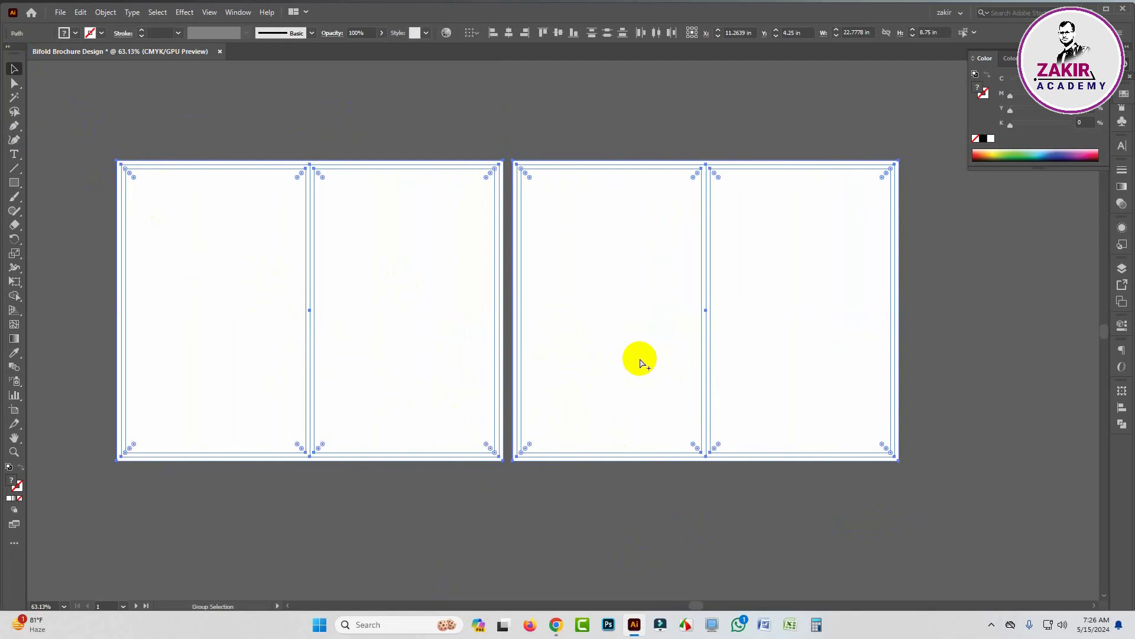
{"action": "key", "text": "v"}
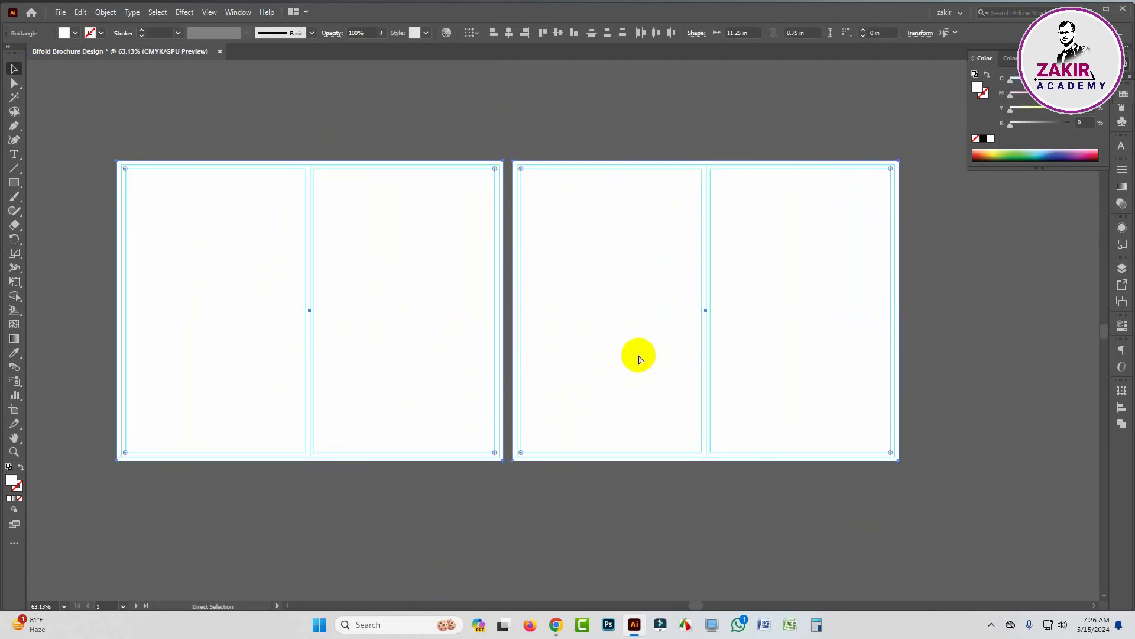
{"action": "key", "text": "ctrl+shift+a"}
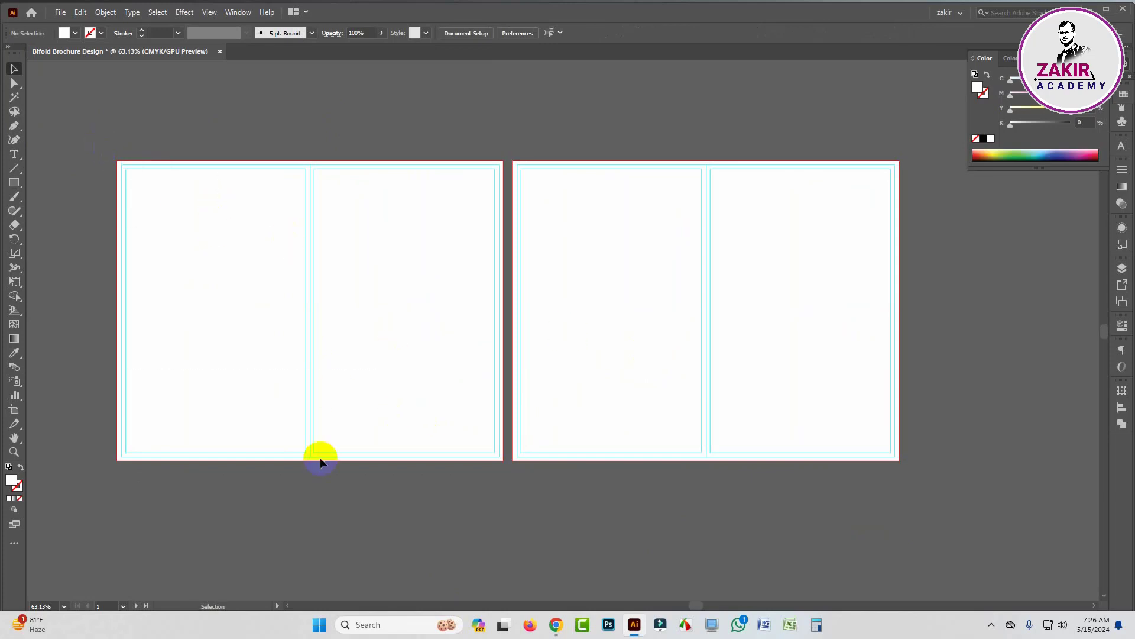
{"action": "left_click", "coordinate": [482, 515]}
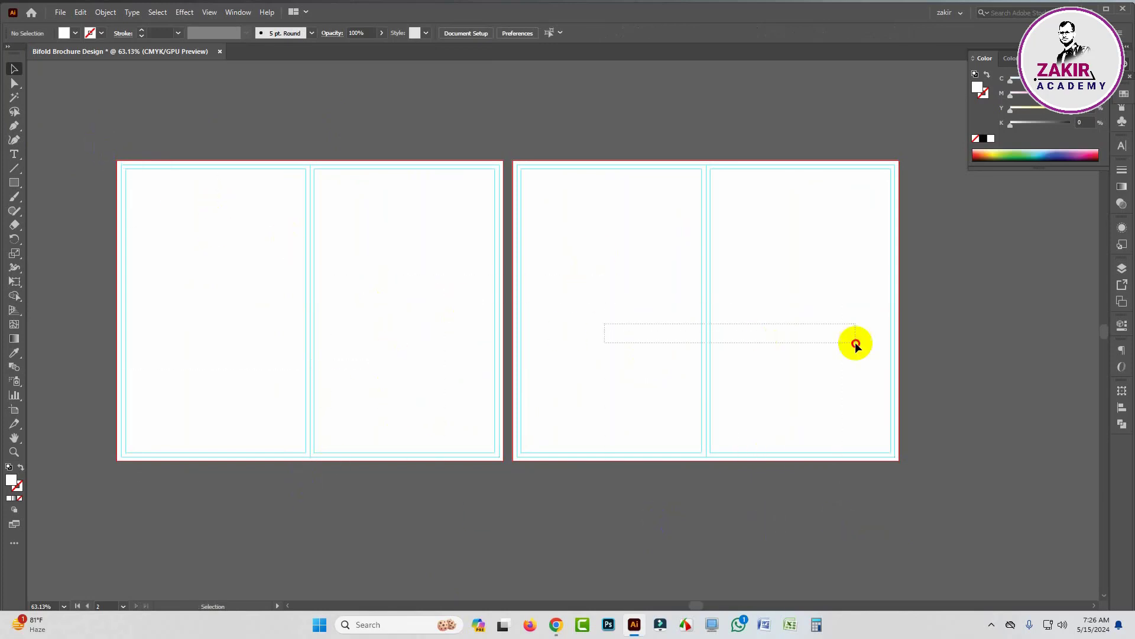
{"action": "left_click", "coordinate": [368, 356]}
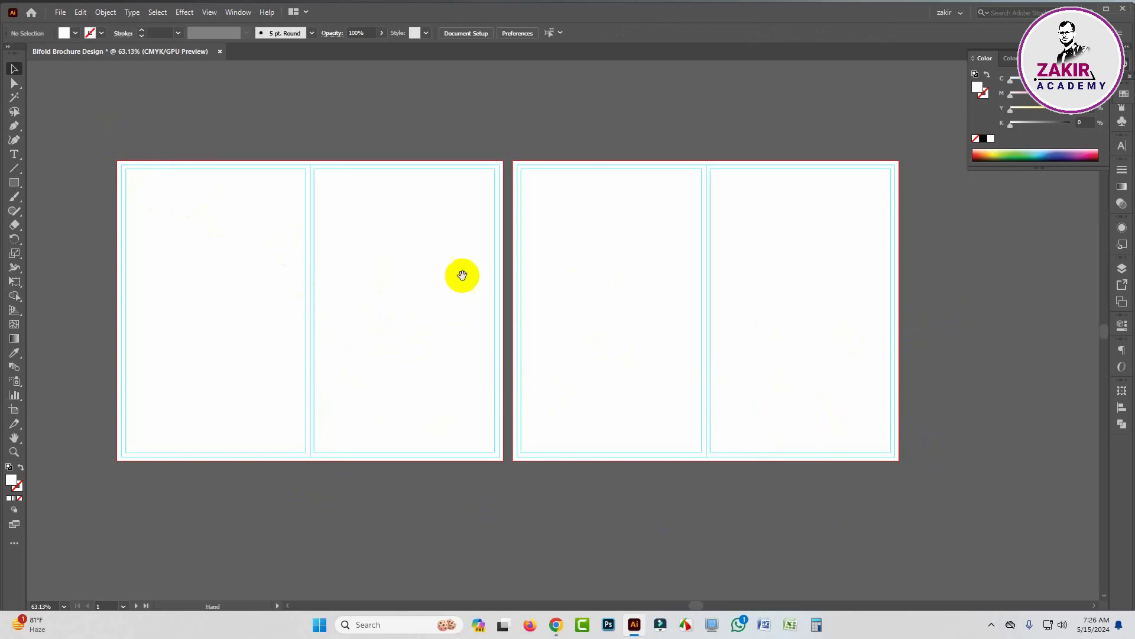
{"action": "left_click_drag", "start_coordinate": [462, 274], "coordinate": [520, 317]}
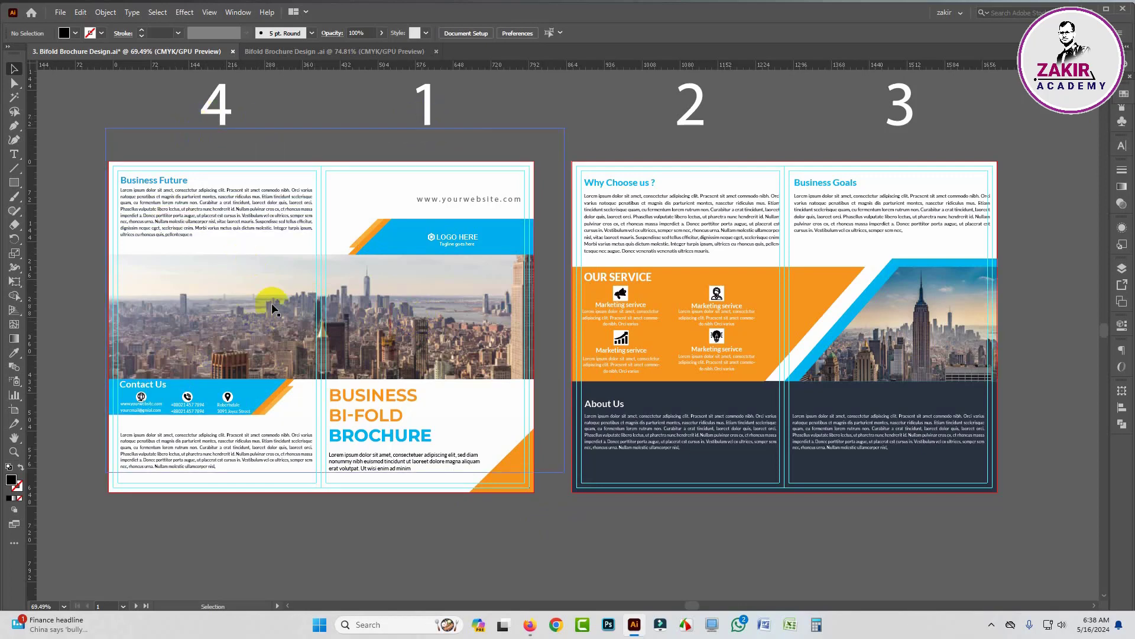
- Switch to the blank brochure document and ready the Rectangle tool with a medium blue fill and no stroke
{"action": "left_click", "coordinate": [342, 51]}
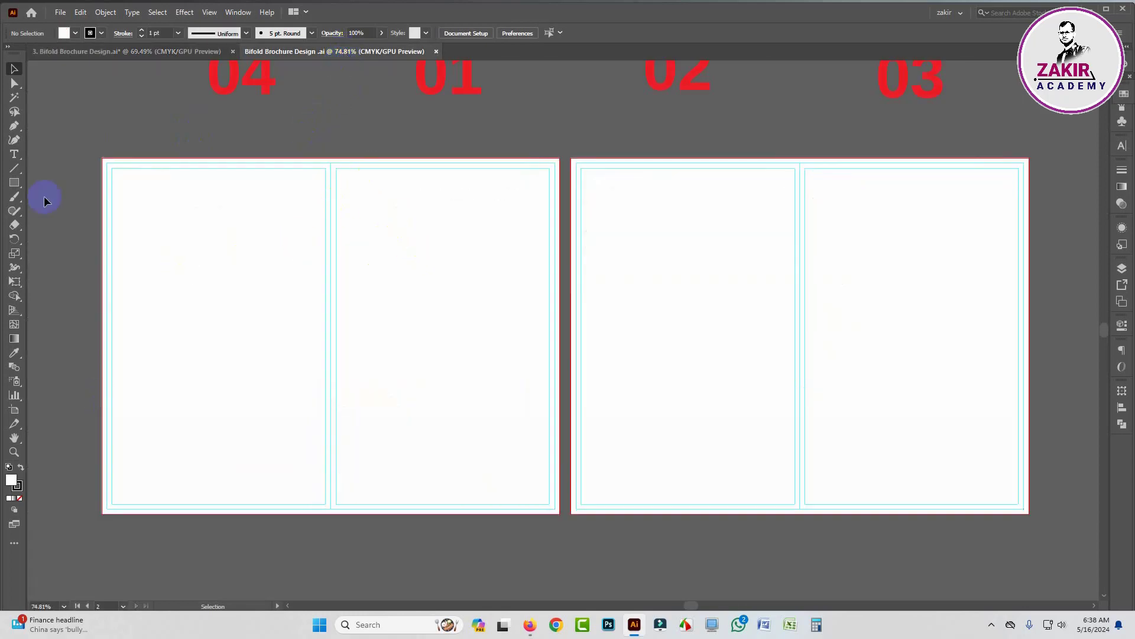
{"action": "left_click", "coordinate": [15, 182]}
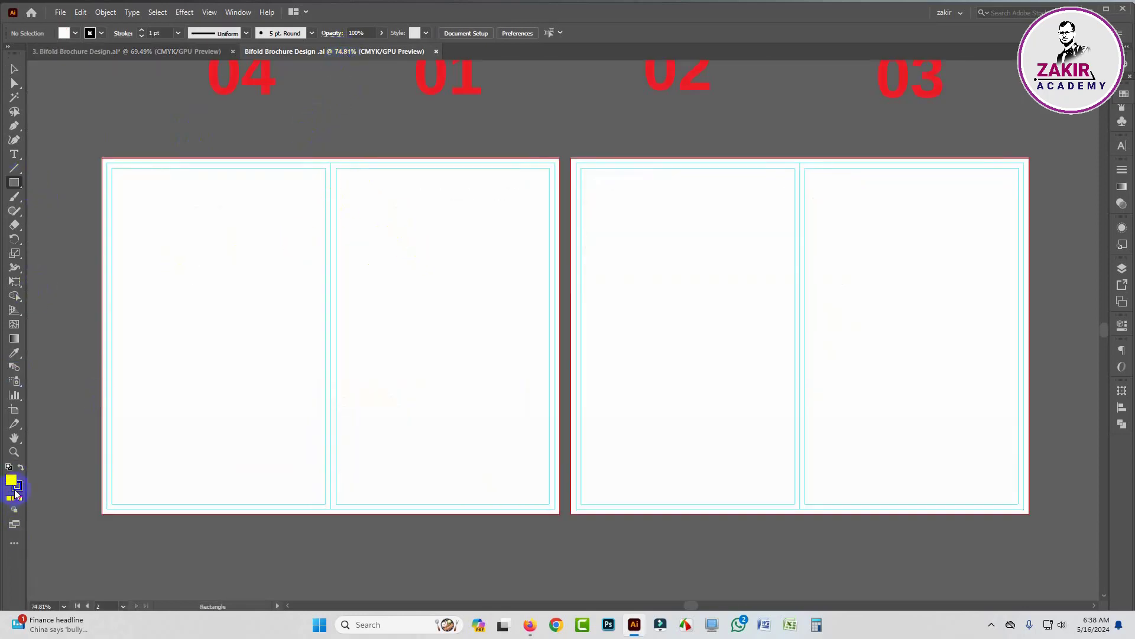
{"action": "left_click", "coordinate": [18, 487]}
{"action": "left_click", "coordinate": [20, 498]}
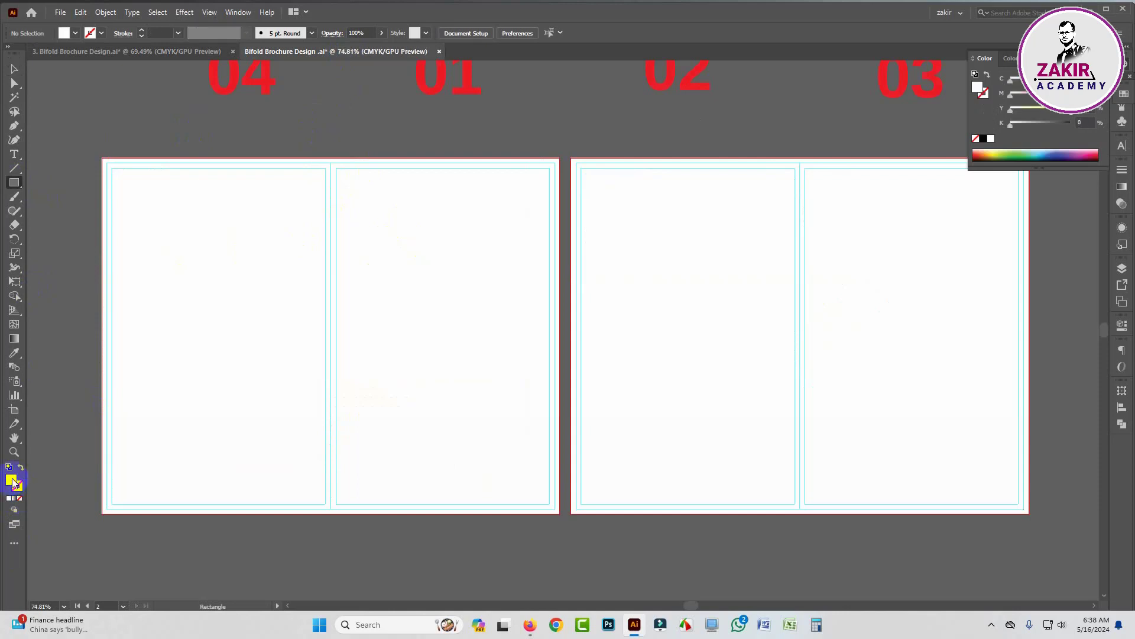
{"action": "left_click_drag", "start_coordinate": [912, 137], "coordinate": [912, 335]}
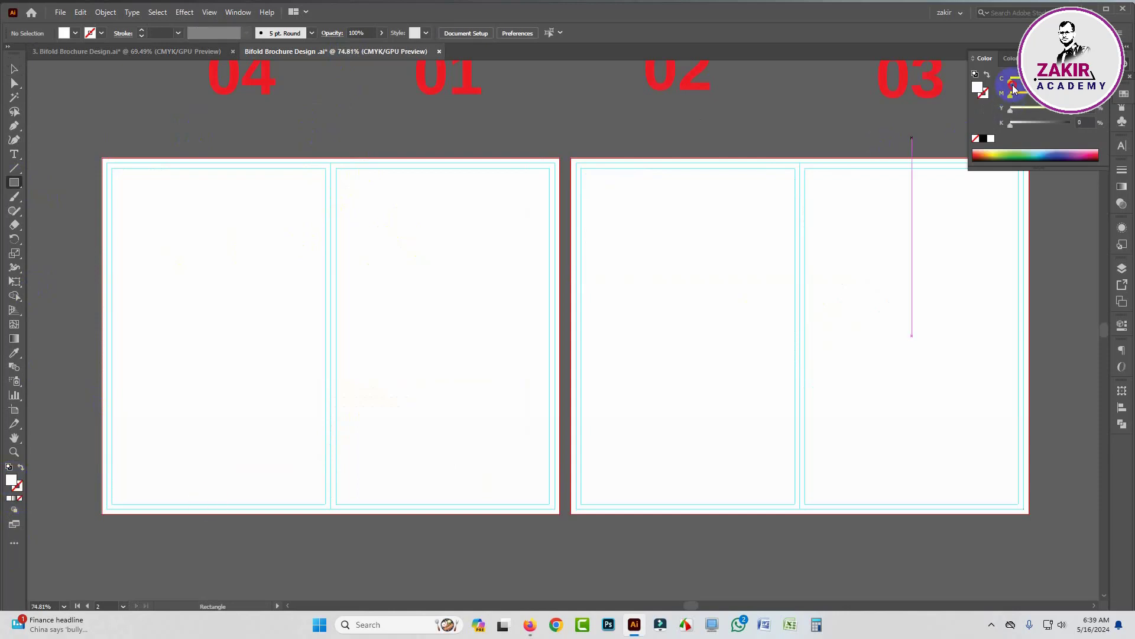
{"action": "left_click", "coordinate": [1069, 79]}
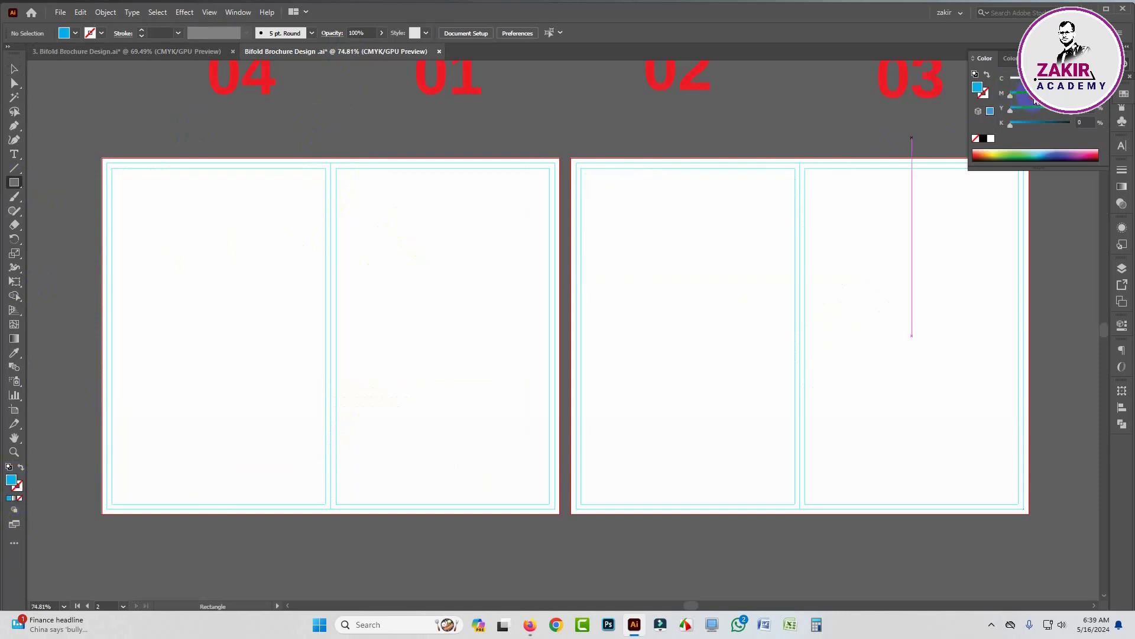
{"action": "left_click", "coordinate": [1039, 93]}
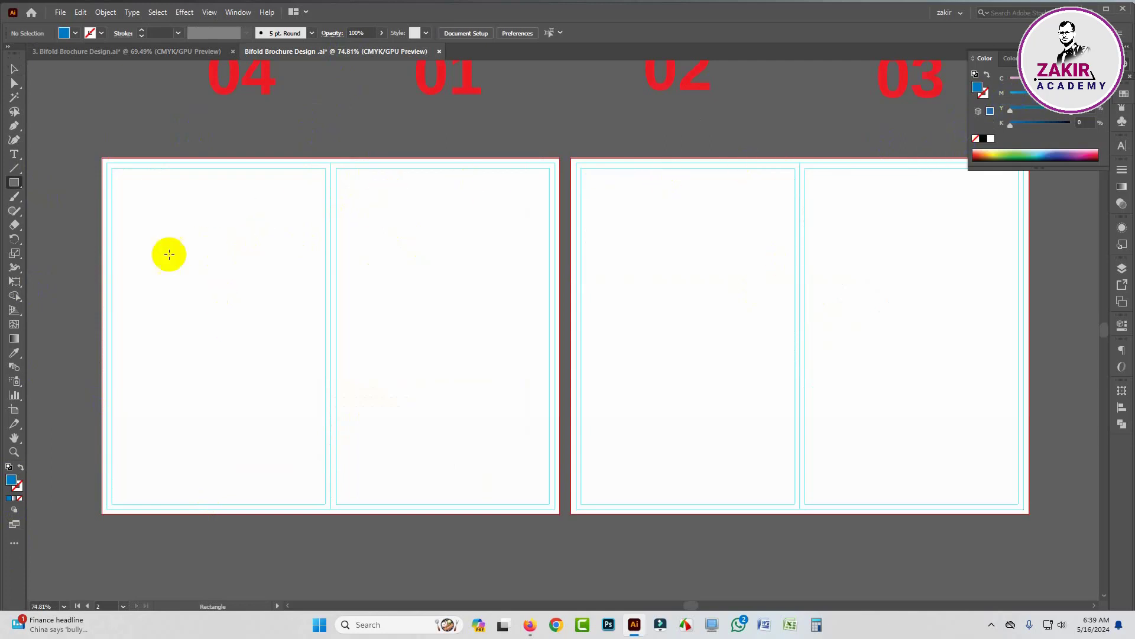
- Draw a blue rectangle 11.25 in wide and about 3.36 in tall across the middle of the first artboard, bleed to bleed, and deselect it
{"action": "left_click_drag", "start_coordinate": [103, 284], "coordinate": [559, 420]}
{"action": "left_click", "coordinate": [14, 68]}
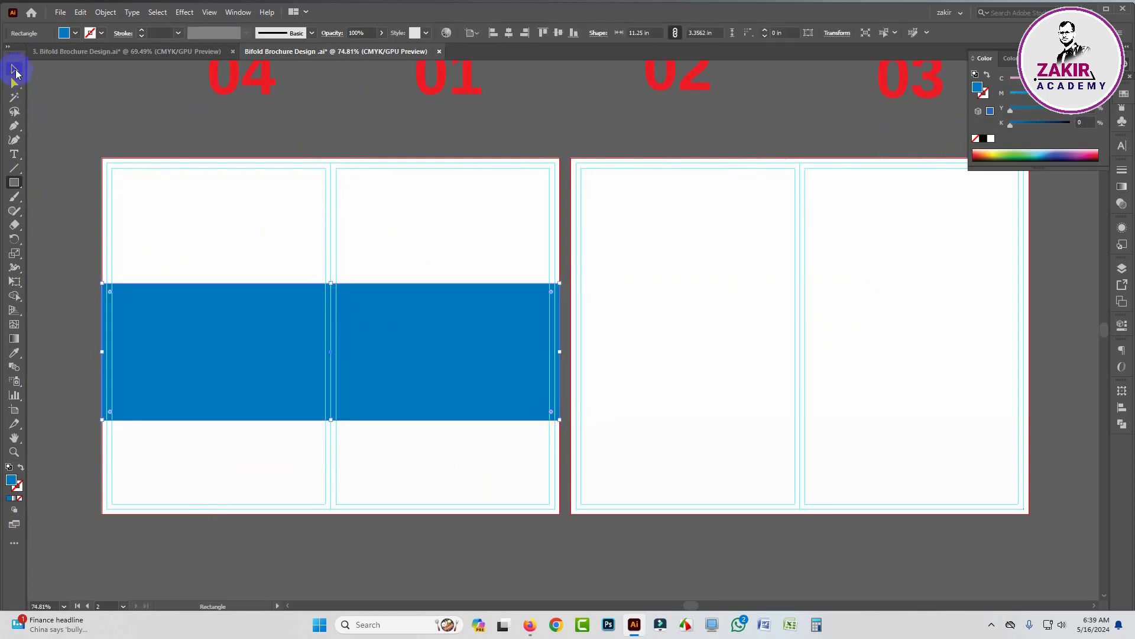
{"action": "left_click", "coordinate": [129, 108]}
- Increase the height of the blue band on the first artboard to about 3.44 in
{"action": "key", "text": "ctrl+space"}
{"action": "left_click_drag", "start_coordinate": [246, 375], "coordinate": [441, 379]}
{"action": "scroll", "coordinate": [441, 379], "scroll_direction": "up", "scroll_amount": 2}
{"action": "scroll", "coordinate": [680, 378], "scroll_direction": "down", "scroll_amount": 3}
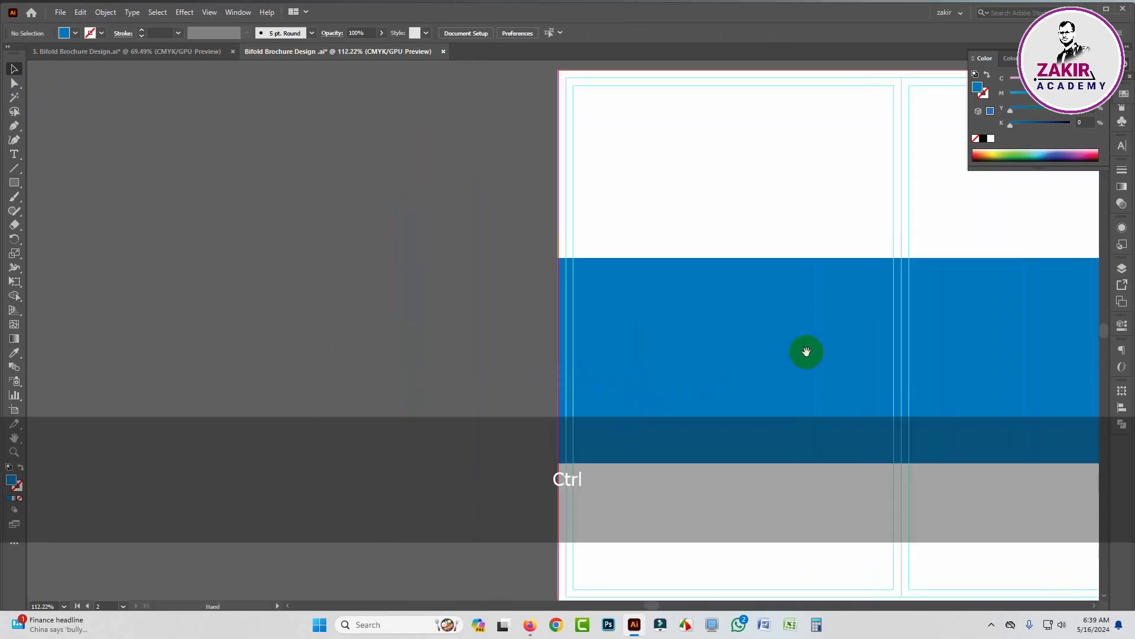
{"action": "left_click_drag", "start_coordinate": [814, 351], "coordinate": [121, 353]}
{"action": "left_click_drag", "start_coordinate": [371, 341], "coordinate": [445, 275]}
{"action": "scroll", "coordinate": [573, 262], "scroll_direction": "up", "scroll_amount": 4}
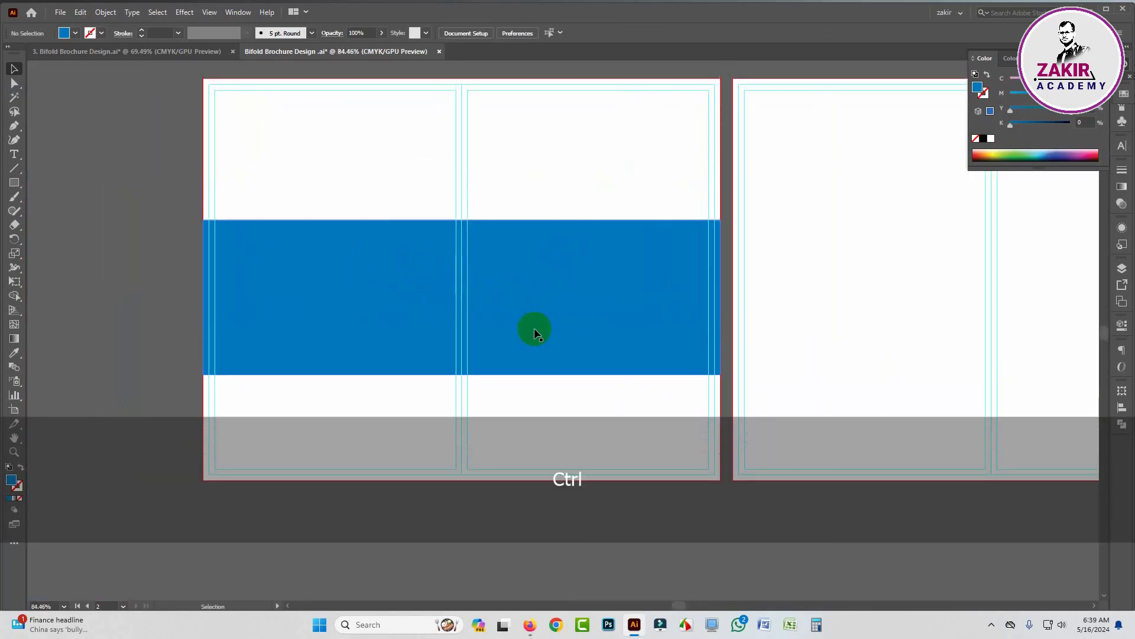
{"action": "left_click_drag", "start_coordinate": [536, 328], "coordinate": [537, 308]}
{"action": "left_click_drag", "start_coordinate": [461, 357], "coordinate": [460, 362]}
{"action": "left_click_drag", "start_coordinate": [517, 276], "coordinate": [509, 314]}
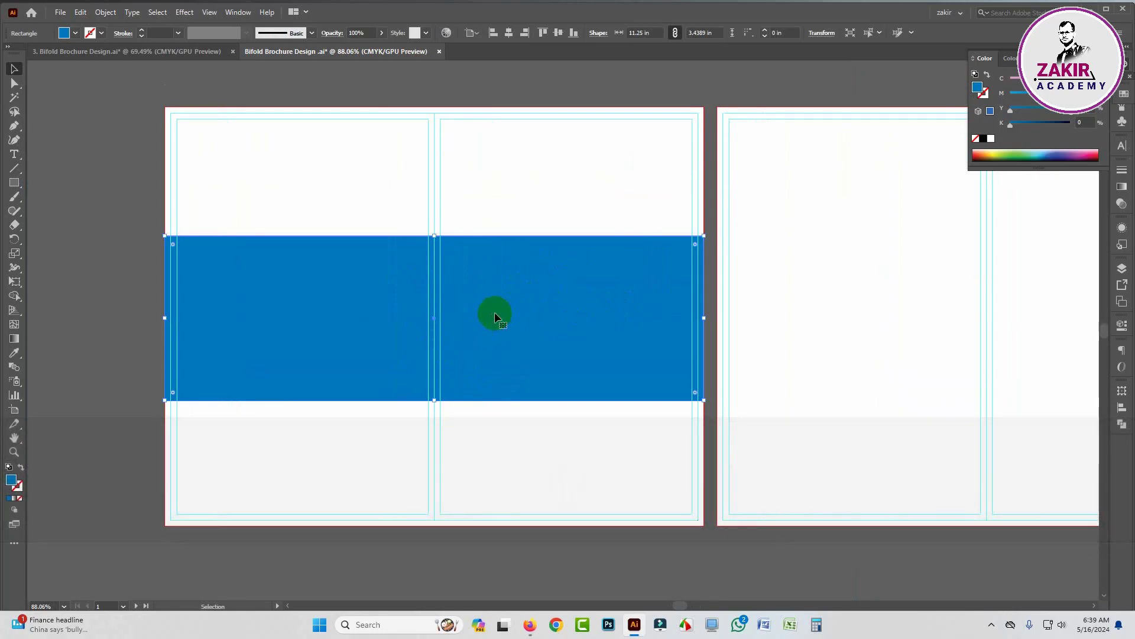
- Duplicate the blue band straight upward and shorten the copy from its lower edge to about 1.94 in tall
{"action": "key", "text": "space"}
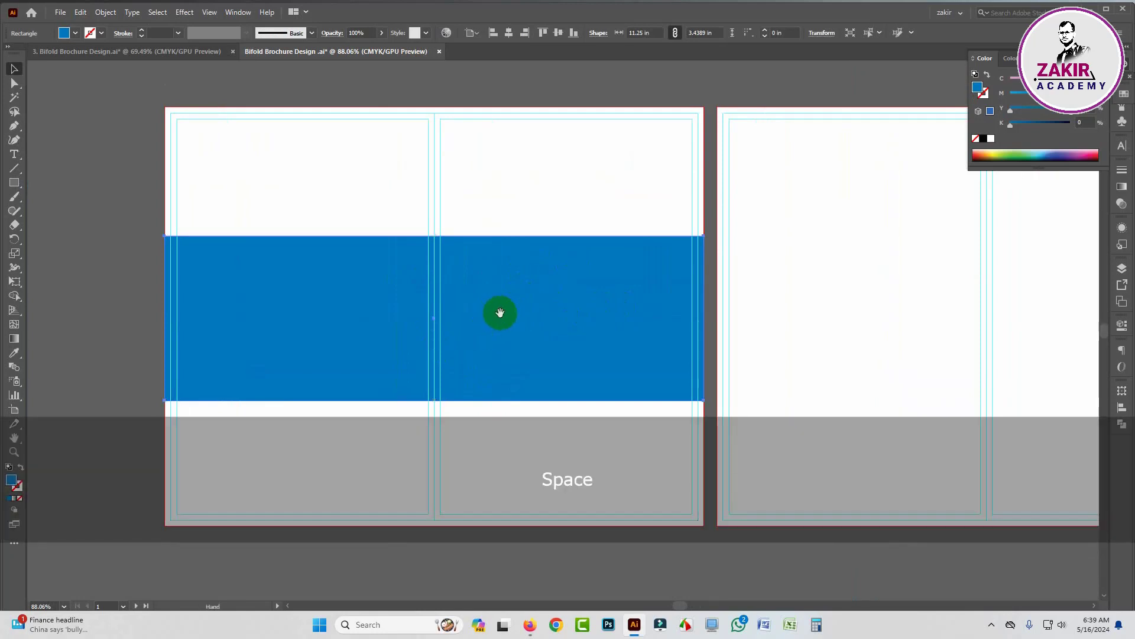
{"action": "key", "text": "alt"}
{"action": "key", "text": "shift"}
{"action": "left_click_drag", "start_coordinate": [503, 315], "coordinate": [515, 251]}
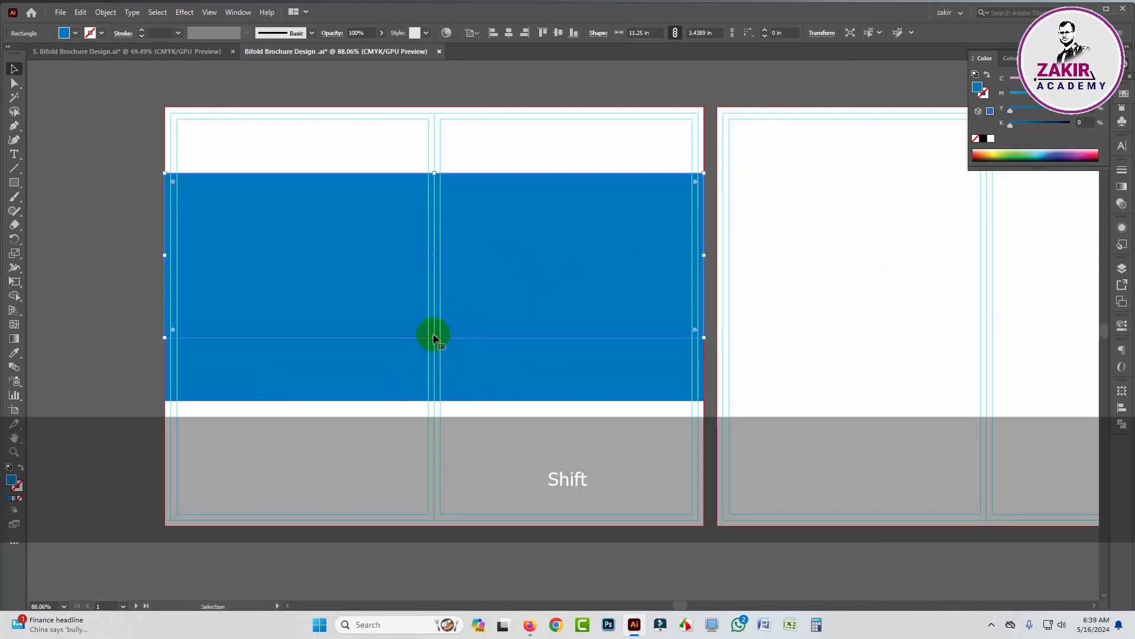
{"action": "left_click_drag", "start_coordinate": [434, 338], "coordinate": [439, 311]}
{"action": "left_click_drag", "start_coordinate": [446, 268], "coordinate": [446, 267]}
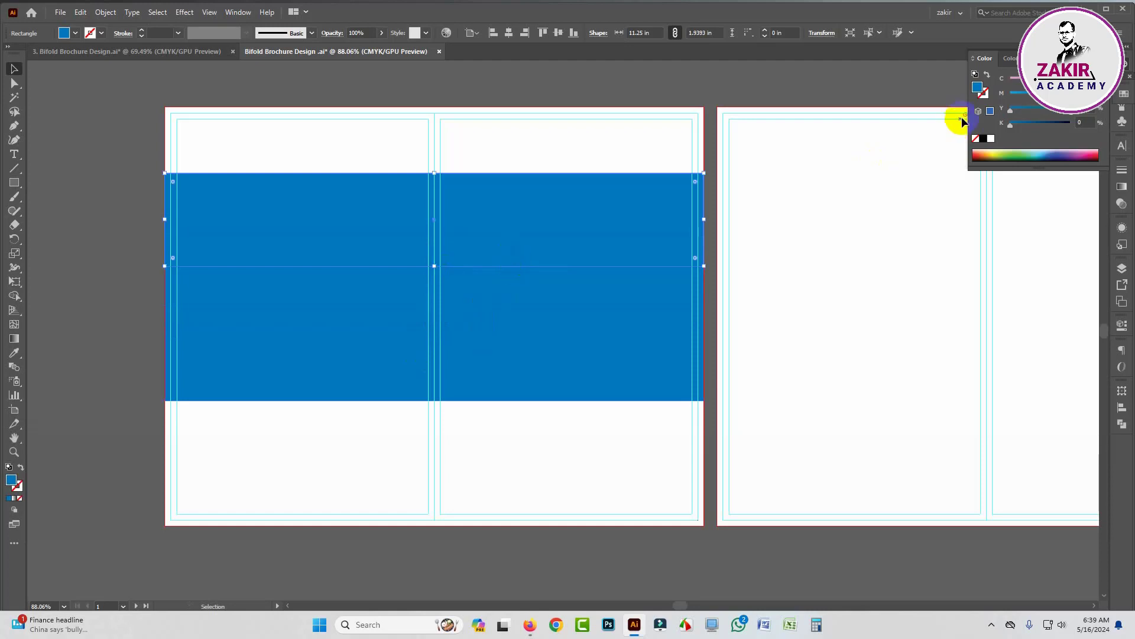
- Recolor the upper copy a darker blue and resize it to about 4.47 x 1.31 in, resting on the band at the right bleed edge
{"action": "left_click_drag", "start_coordinate": [1051, 95], "coordinate": [1057, 95]}
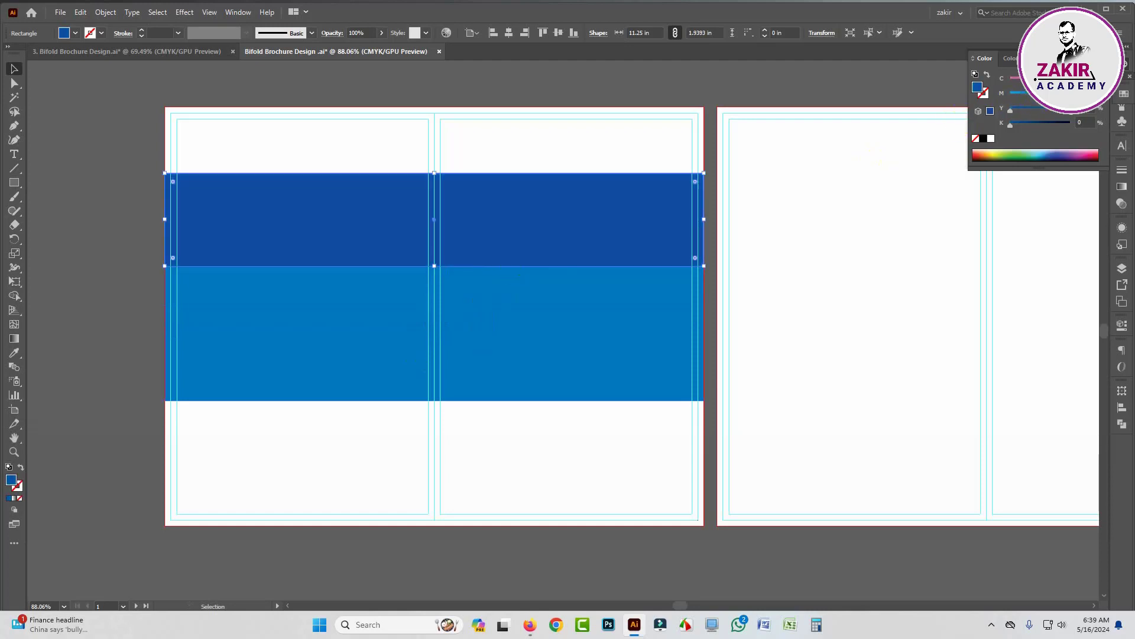
{"action": "left_click_drag", "start_coordinate": [434, 266], "coordinate": [393, 233]}
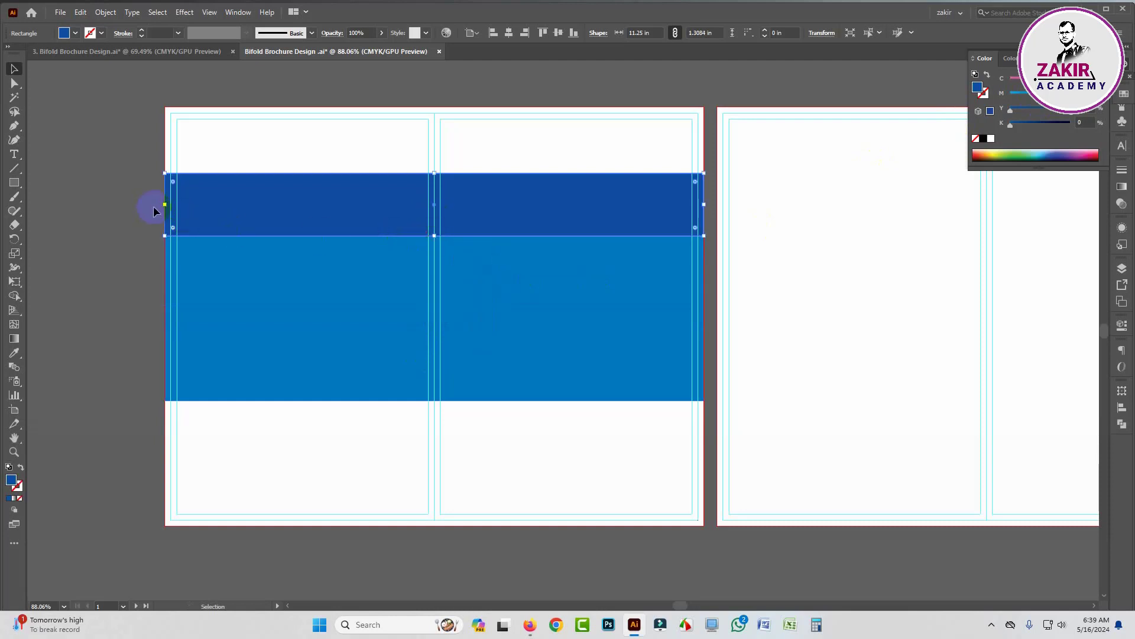
{"action": "left_click_drag", "start_coordinate": [164, 204], "coordinate": [490, 204]}
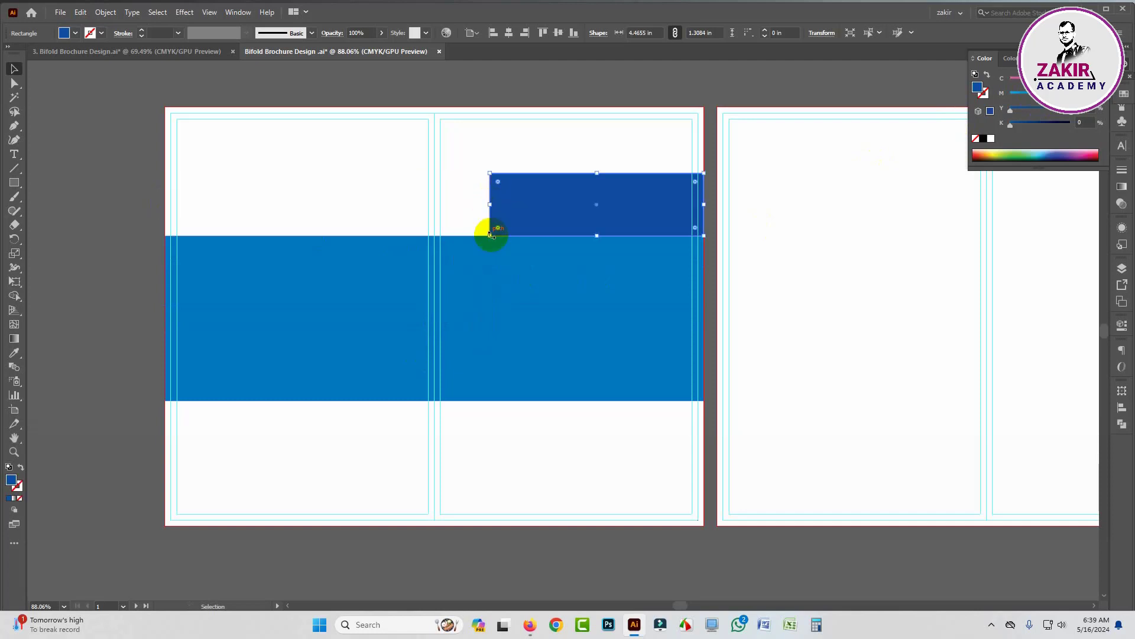
- Slant the dark blue shape's left side by moving only its upper-left anchor point horizontally to the right, and clear the selection
{"action": "left_click", "coordinate": [15, 84]}
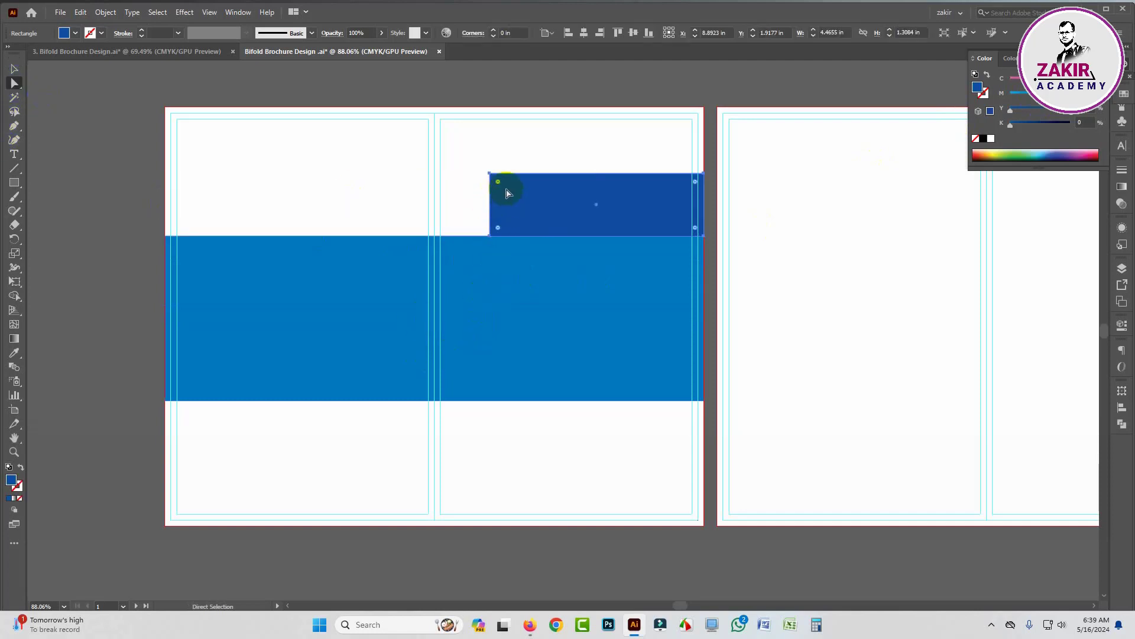
{"action": "left_click", "coordinate": [490, 173]}
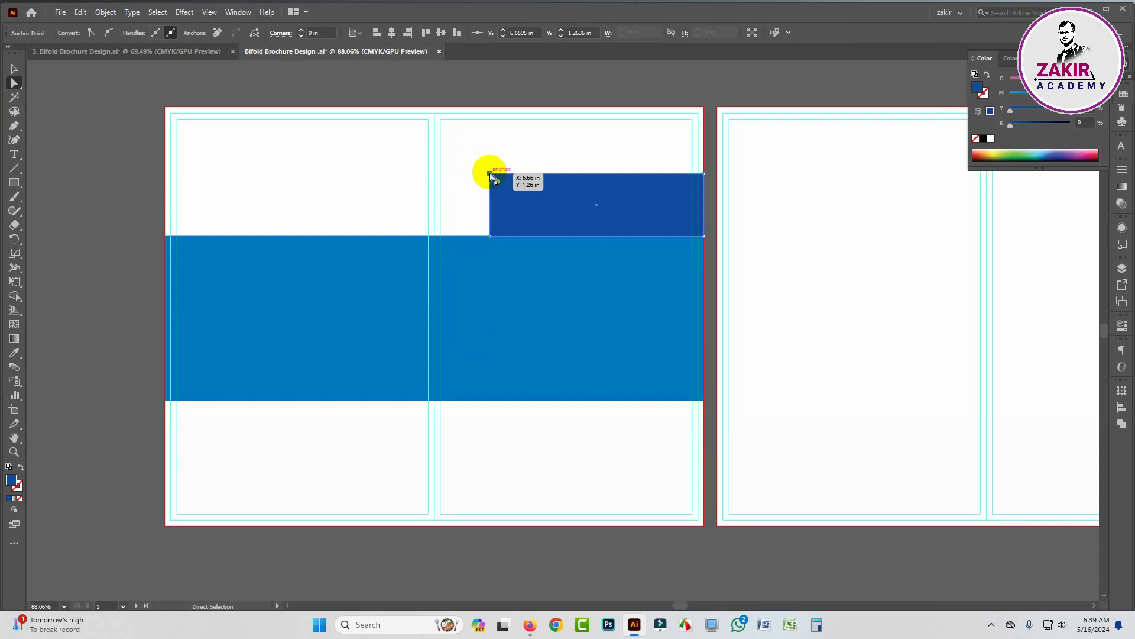
{"action": "key", "text": "shift+Right"}
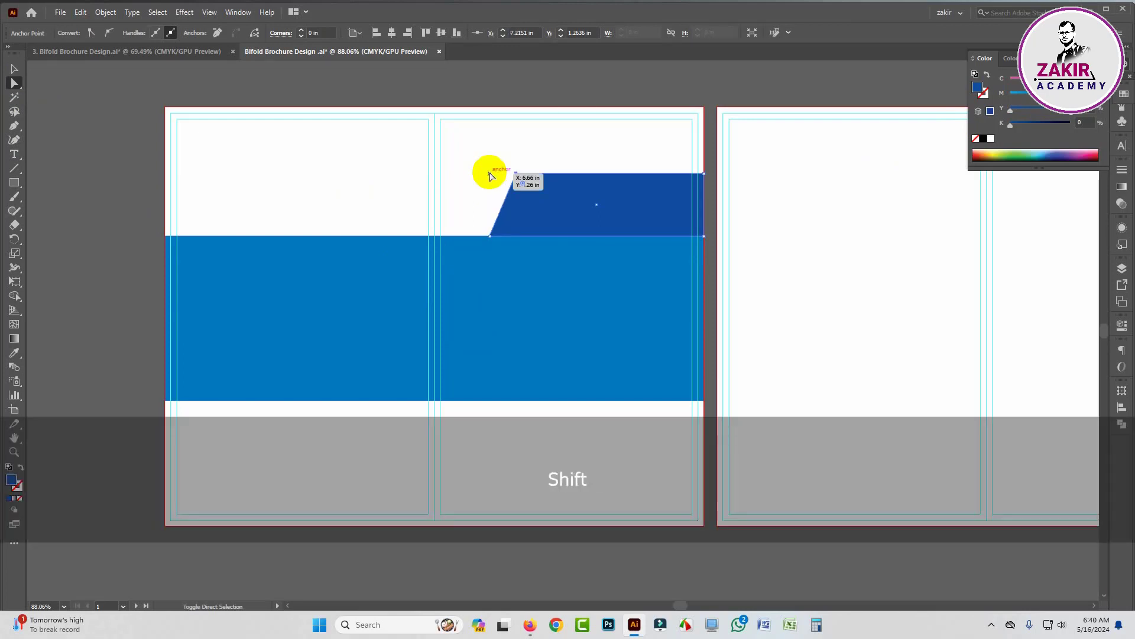
{"action": "key", "text": "shift+Right"}
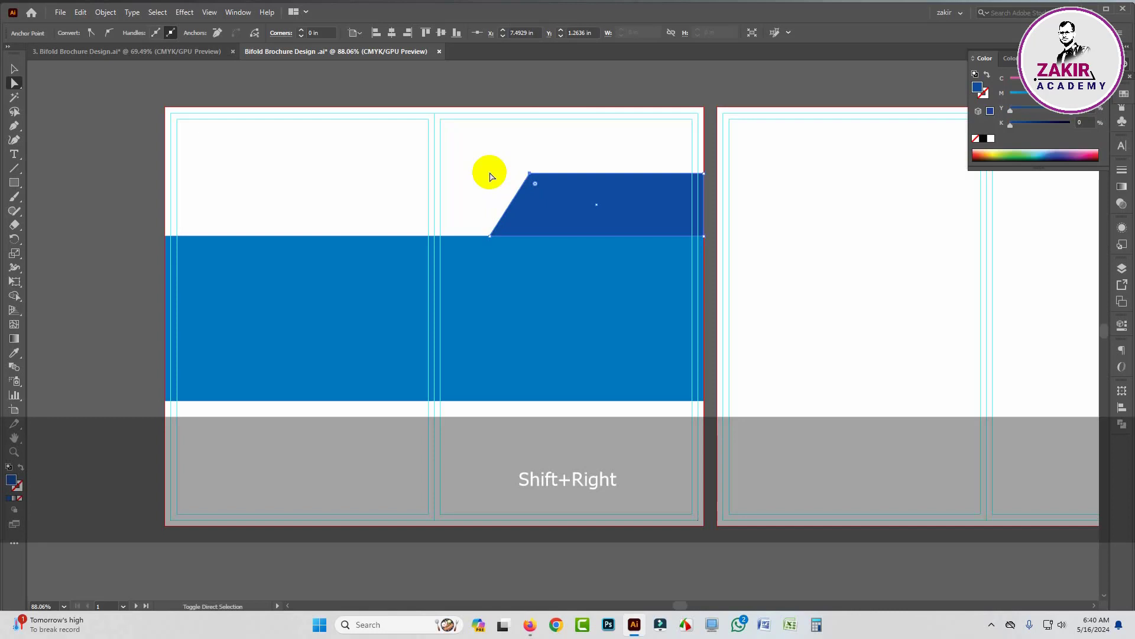
{"action": "left_click", "coordinate": [101, 228]}
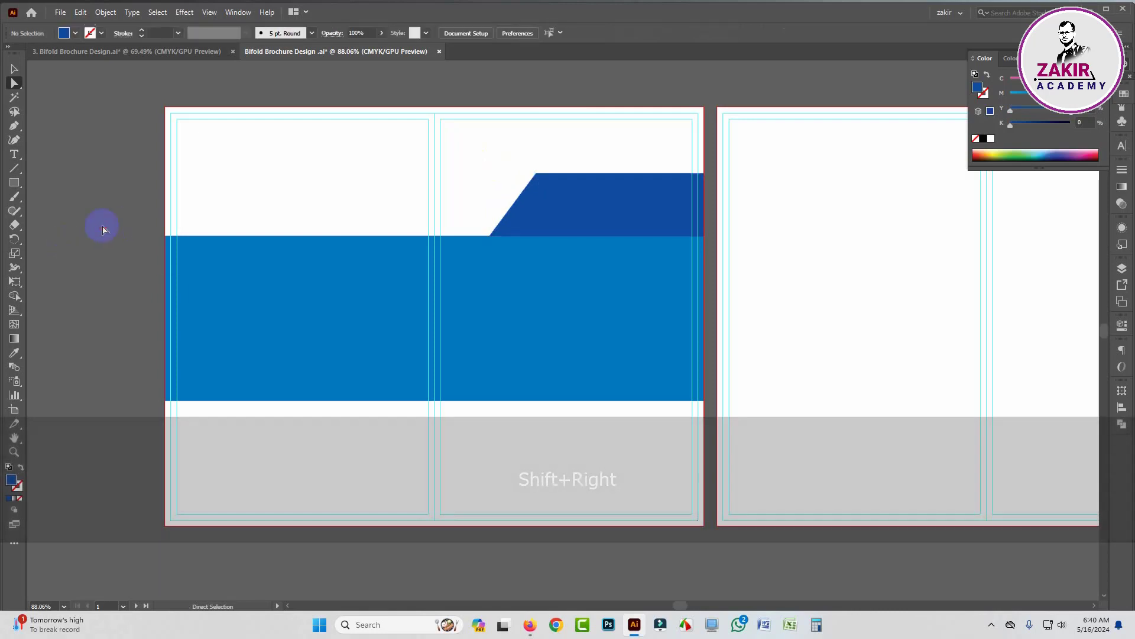
- Duplicate the slanted shape slightly to the left, set the copy's black to 33%, and send it one level backward
{"action": "key", "text": "ctrl+space"}
{"action": "left_click", "coordinate": [575, 186]}
{"action": "left_click", "coordinate": [649, 212]}
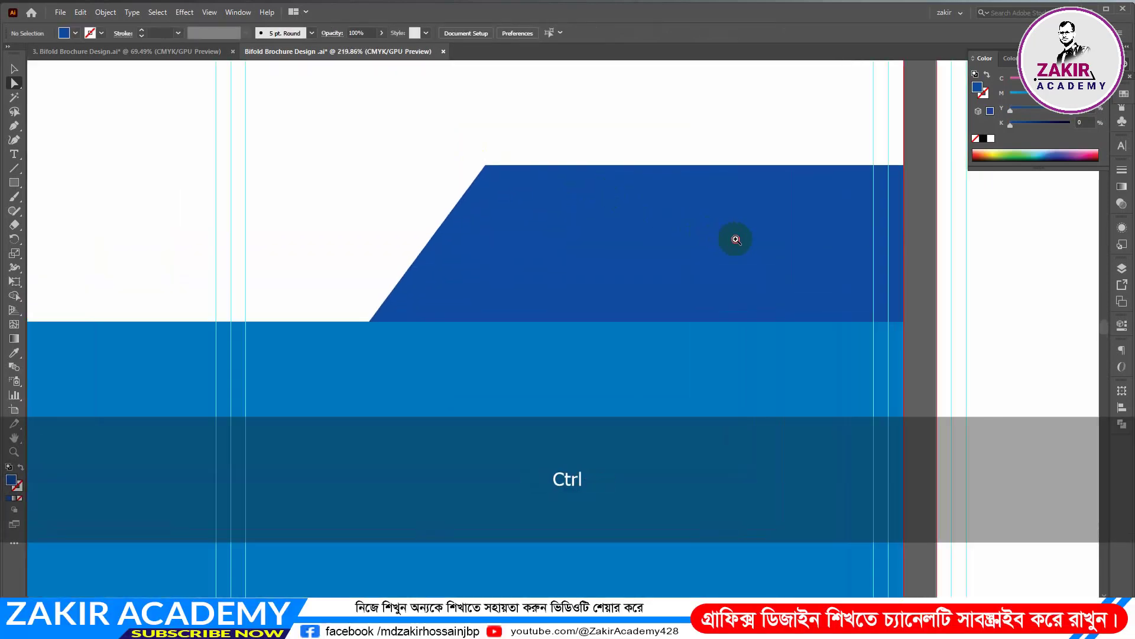
{"action": "left_click", "coordinate": [651, 240]}
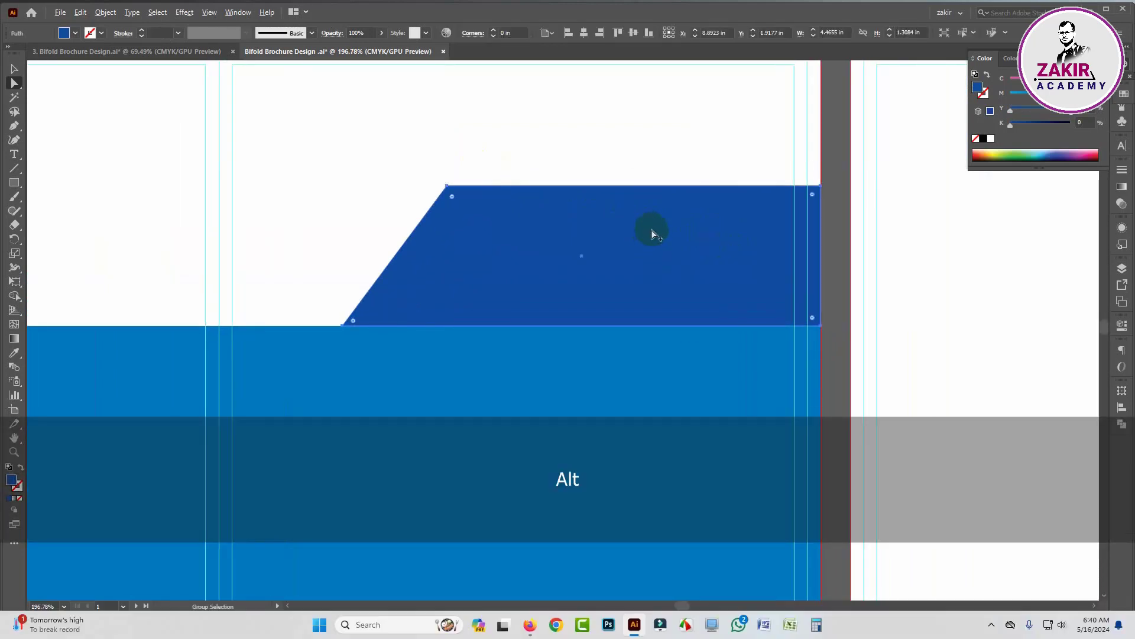
{"action": "left_click", "coordinate": [14, 68]}
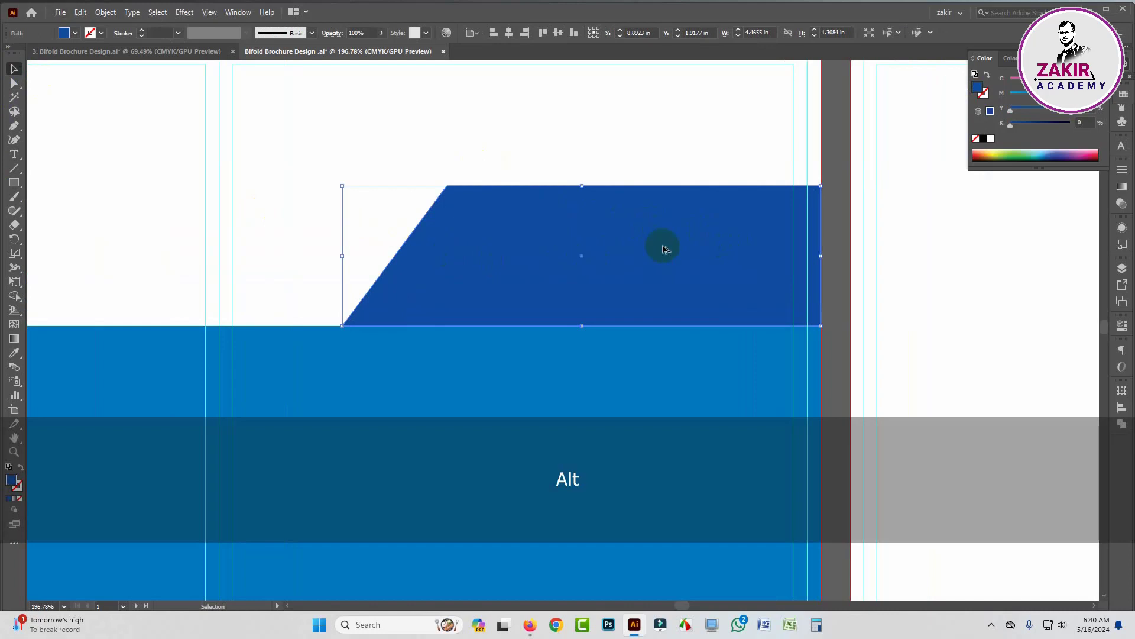
{"action": "left_click_drag", "start_coordinate": [663, 246], "coordinate": [655, 251]}
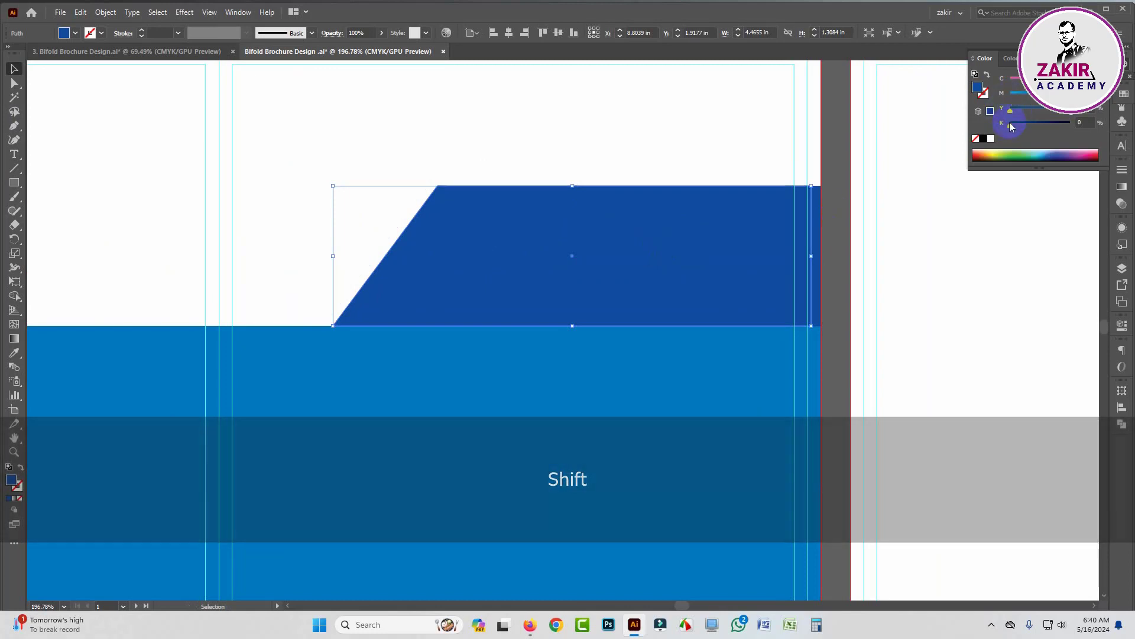
{"action": "left_click_drag", "start_coordinate": [1011, 125], "coordinate": [1029, 125]}
{"action": "key", "text": "ctrl"}
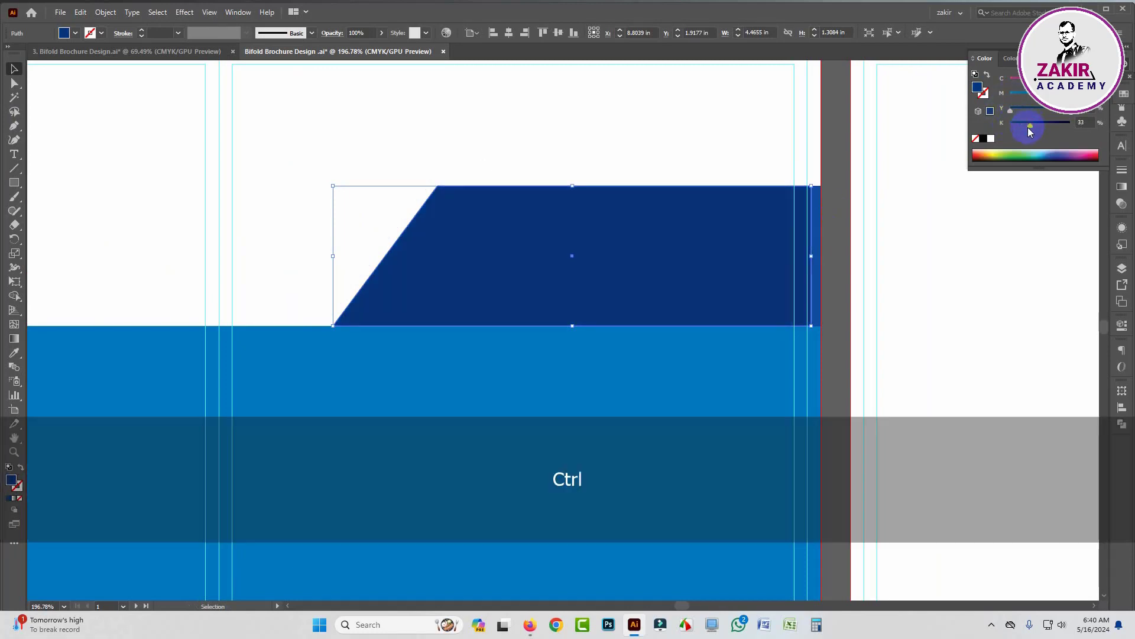
{"action": "key", "text": "ctrl+bracketleft"}
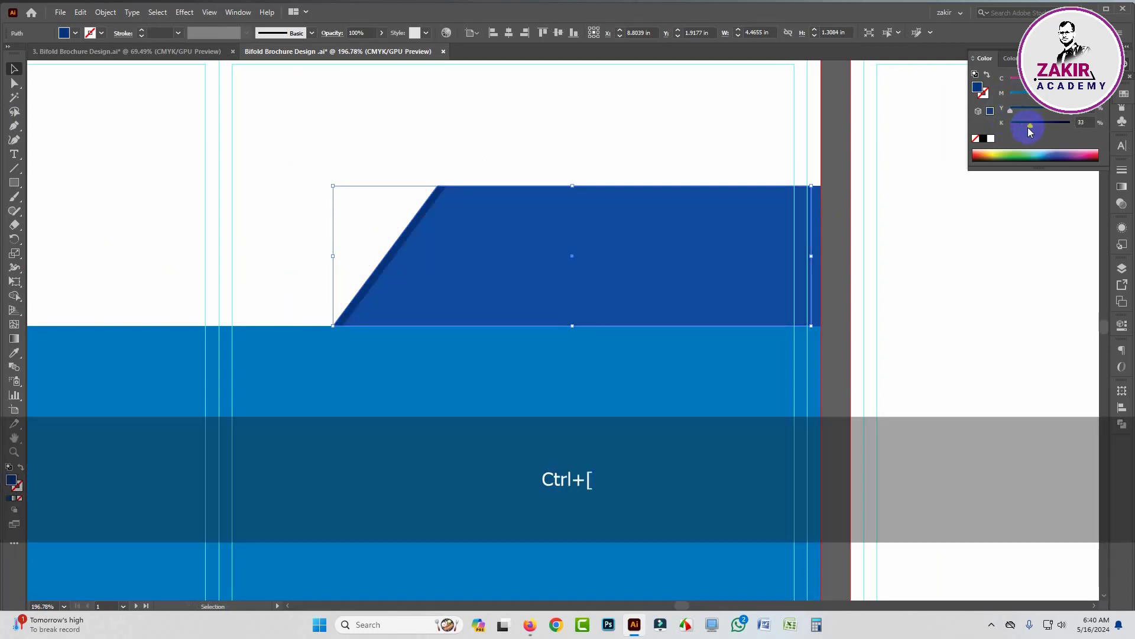
- Duplicate the darker slanted shape further left, set its black to 66%, send it one level backward, and nudge it slightly right
{"action": "left_click", "coordinate": [514, 231]}
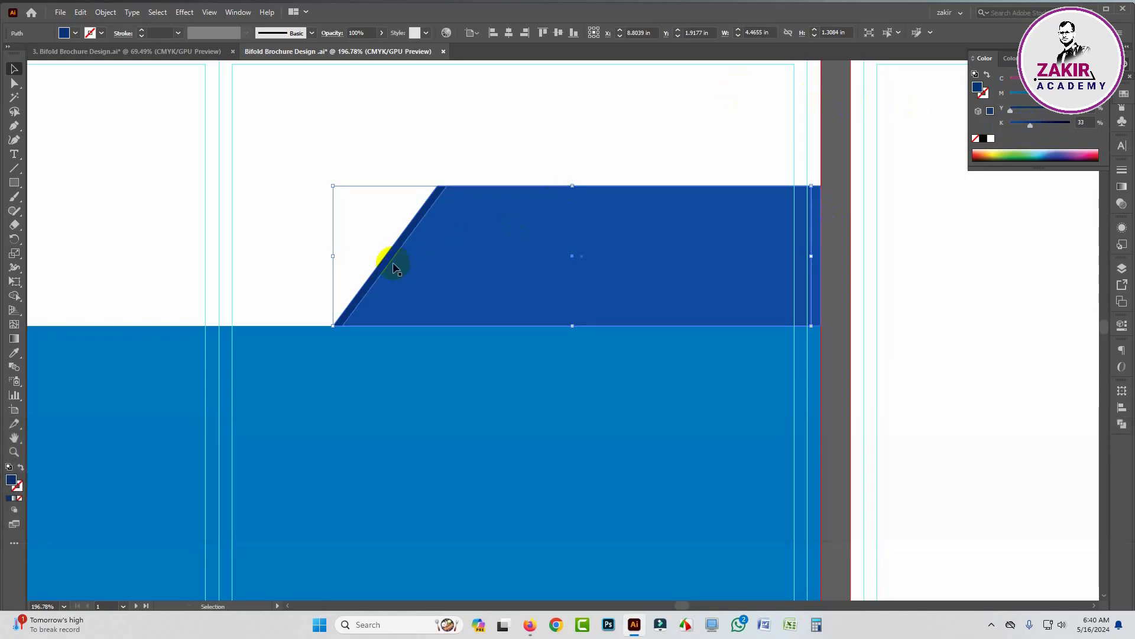
{"action": "key", "text": "alt"}
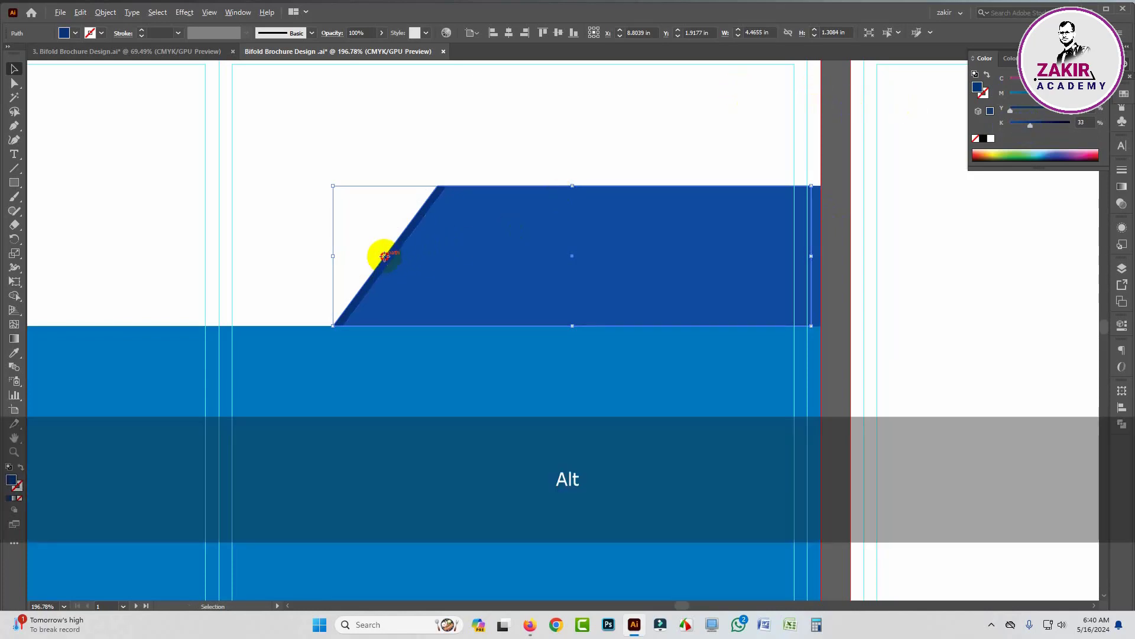
{"action": "key", "text": "shift"}
{"action": "left_click_drag", "start_coordinate": [384, 257], "coordinate": [369, 256]}
{"action": "left_click_drag", "start_coordinate": [1030, 125], "coordinate": [1053, 125]}
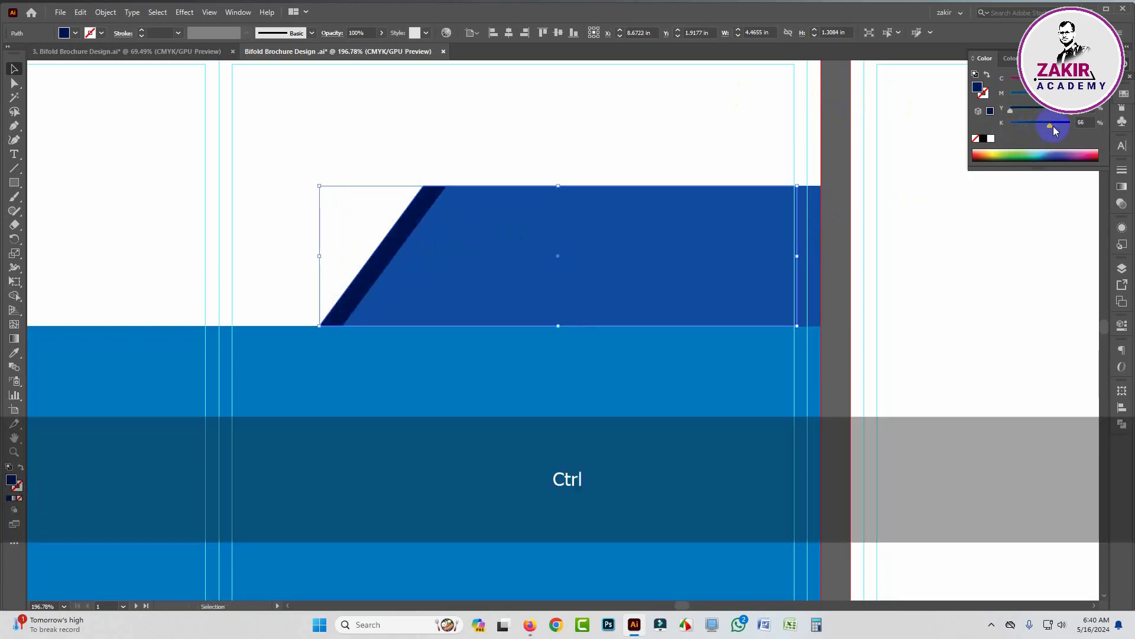
{"action": "key", "text": "ctrl+bracketleft"}
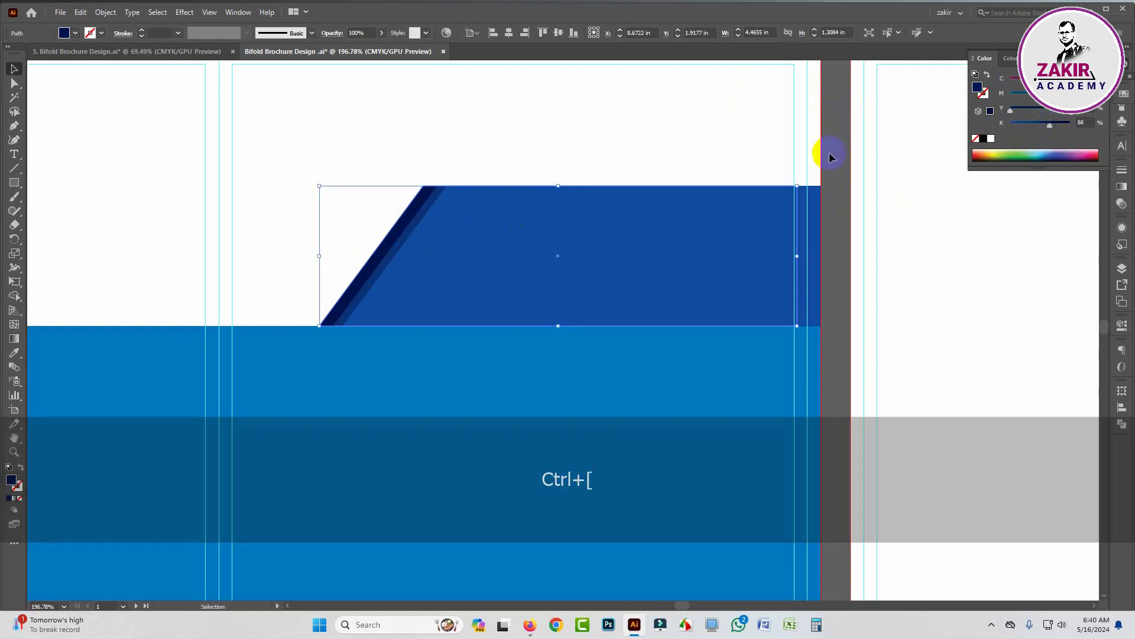
{"action": "key", "text": "Right"}
{"action": "key", "text": "Right"}
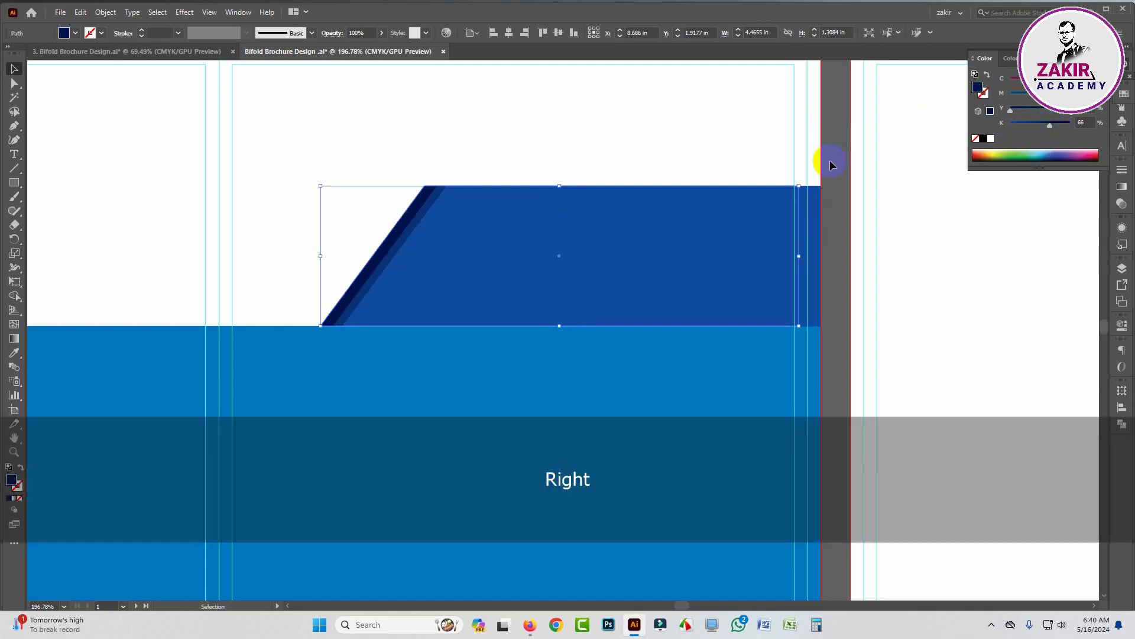
{"action": "left_click", "coordinate": [832, 164]}
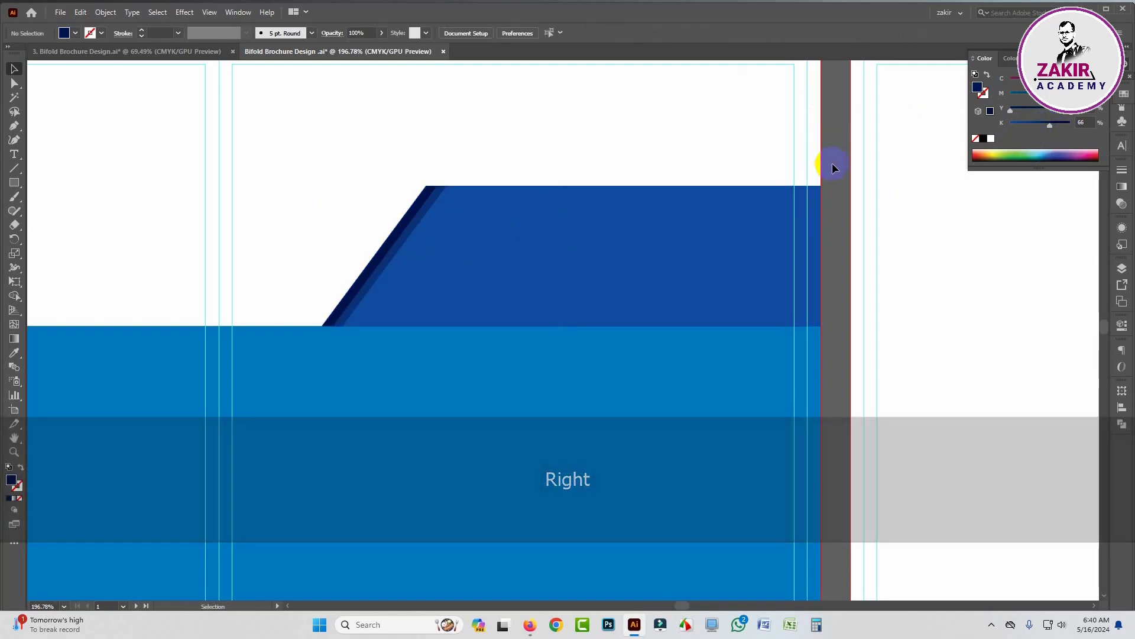
{"action": "left_click_drag", "start_coordinate": [717, 186], "coordinate": [629, 185]}
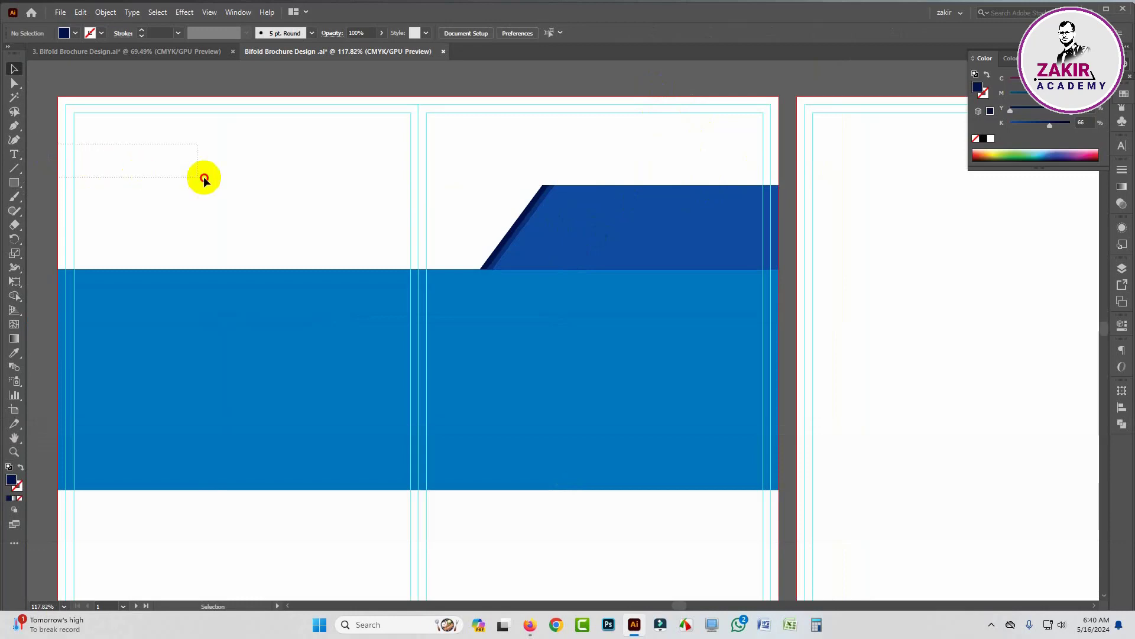
{"action": "left_click_drag", "start_coordinate": [58, 96], "coordinate": [320, 178]}
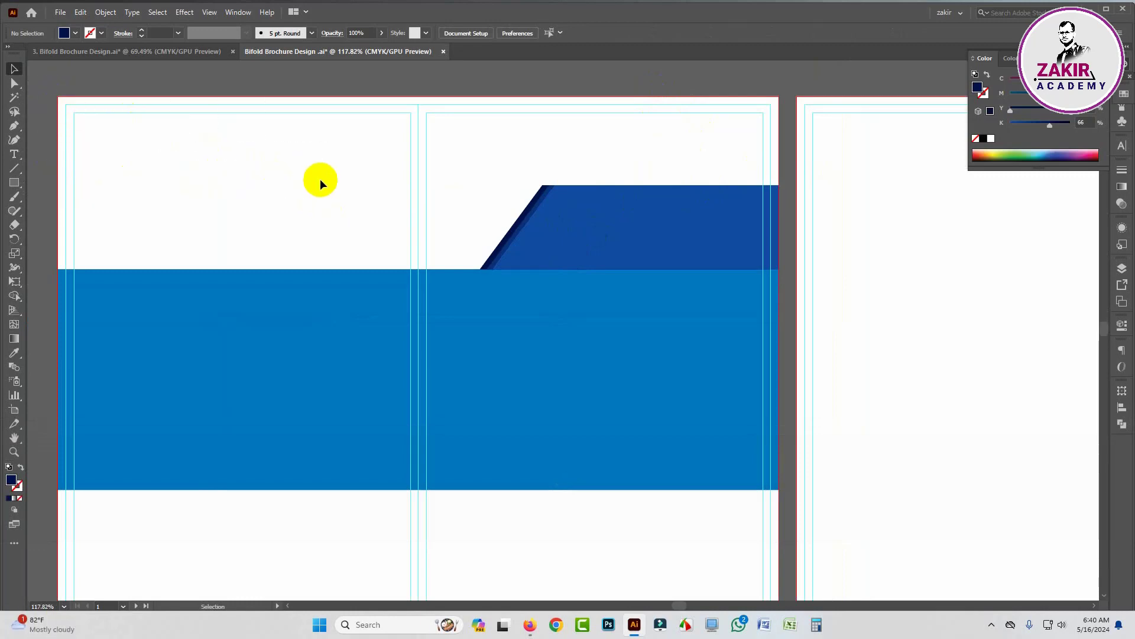
- Duplicate the three layered slanted header shapes together into the empty area below the blue band on the first artboard
{"action": "key", "text": "ctrl+space"}
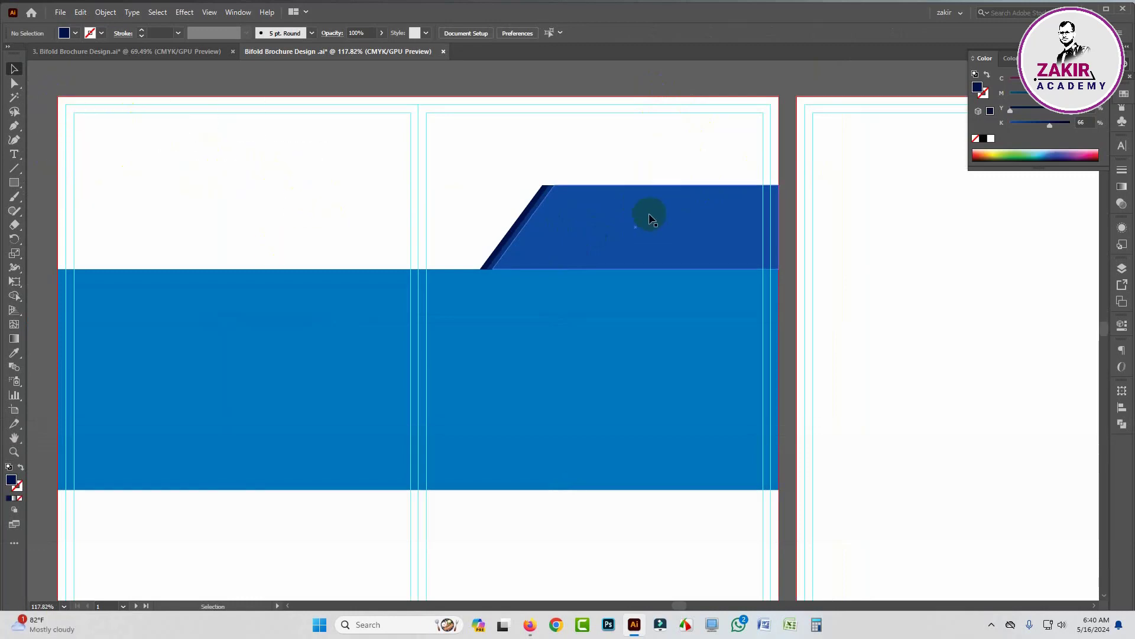
{"action": "left_click", "coordinate": [559, 216]}
{"action": "left_click_drag", "start_coordinate": [587, 224], "coordinate": [563, 230]}
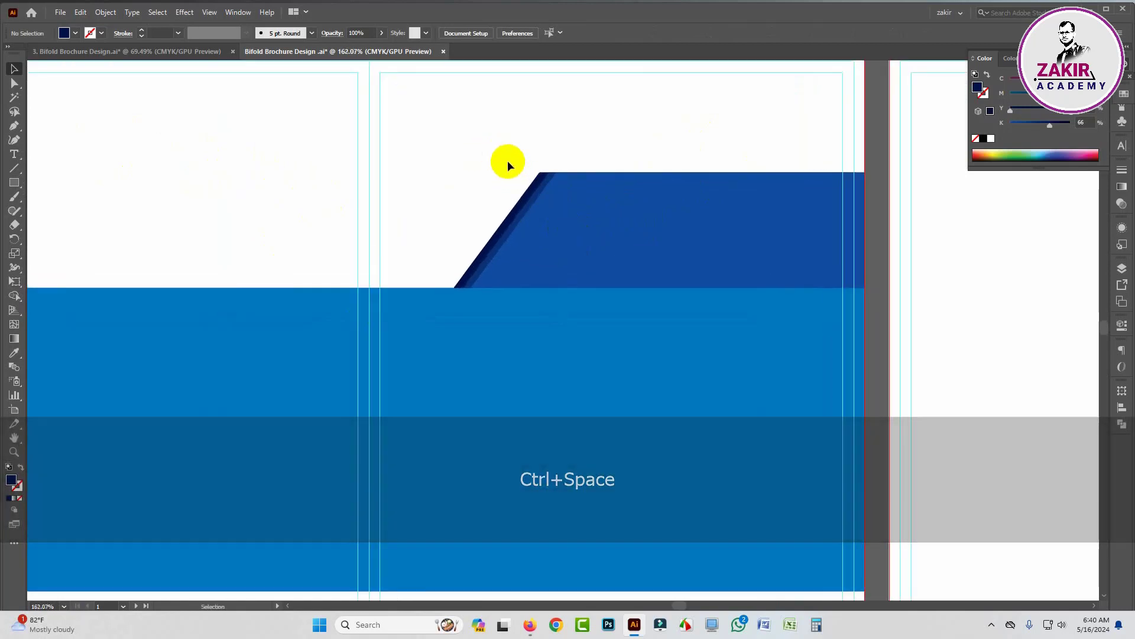
{"action": "left_click", "coordinate": [629, 203]}
{"action": "key", "text": "ctrl+space"}
{"action": "left_click_drag", "start_coordinate": [717, 296], "coordinate": [608, 388]}
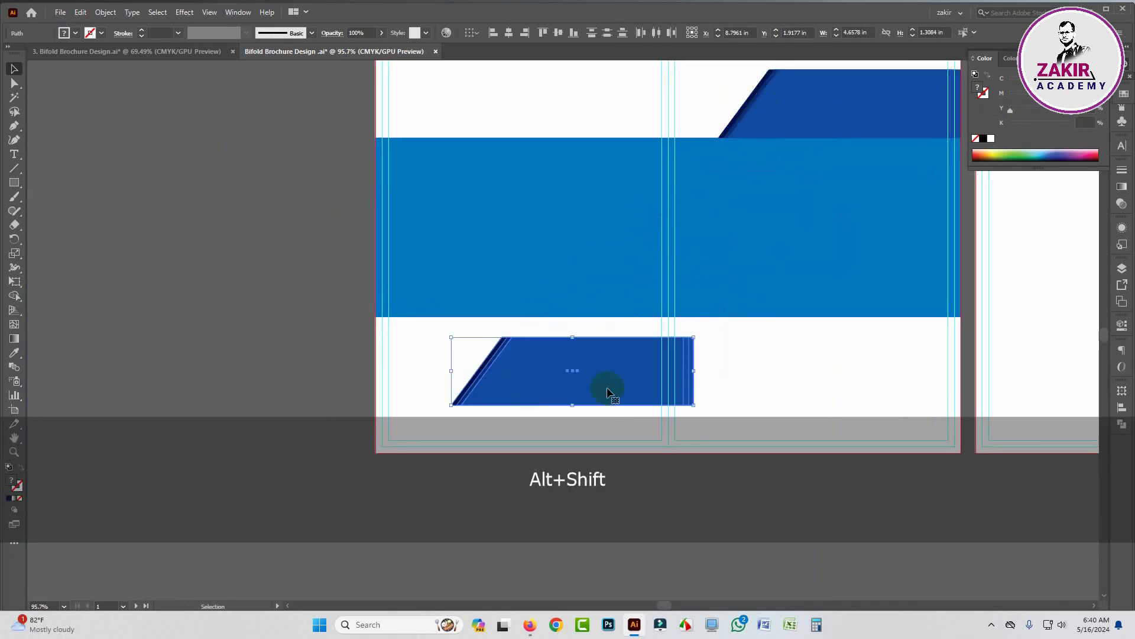
- Rotate the duplicated slanted shapes 180° and rest them against the band's lower edge at the left bleed, then clear the selection
{"action": "left_click_drag", "start_coordinate": [695, 338], "coordinate": [437, 404]}
{"action": "mouse_move", "coordinate": [552, 369]}
{"action": "left_mouse_down"}
{"action": "mouse_move", "coordinate": [476, 348]}
{"action": "mouse_move", "coordinate": [617, 338]}
{"action": "mouse_move", "coordinate": [788, 365]}
{"action": "mouse_move", "coordinate": [550, 353]}
{"action": "left_mouse_up"}
{"action": "left_click", "coordinate": [303, 343]}
{"action": "left_click_drag", "start_coordinate": [722, 366], "coordinate": [739, 365]}
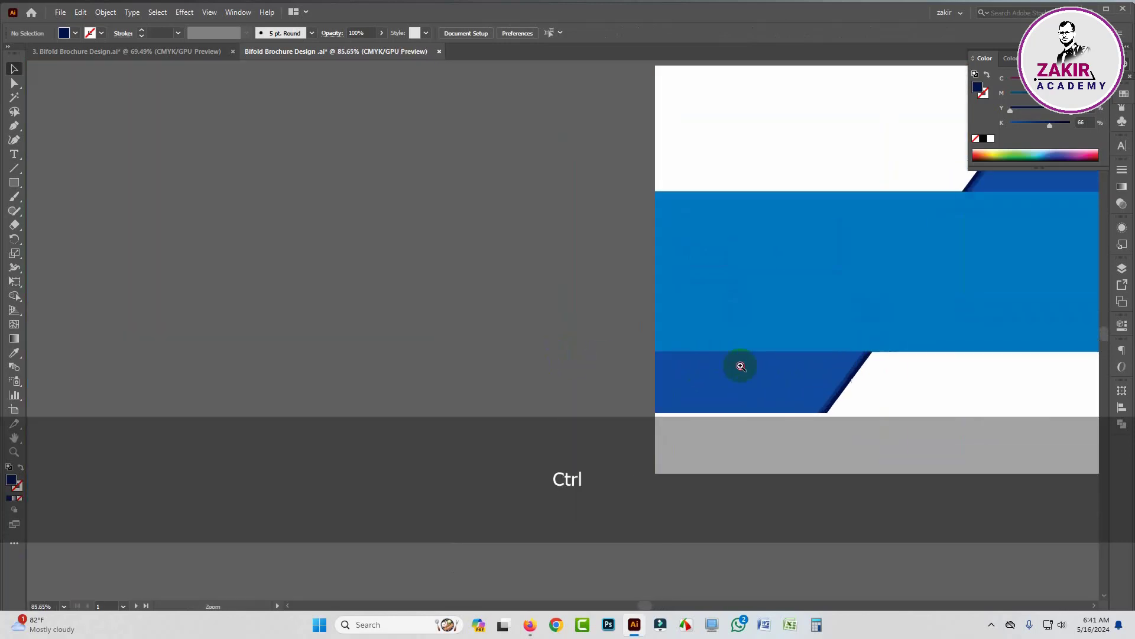
{"action": "left_click_drag", "start_coordinate": [798, 336], "coordinate": [284, 337]}
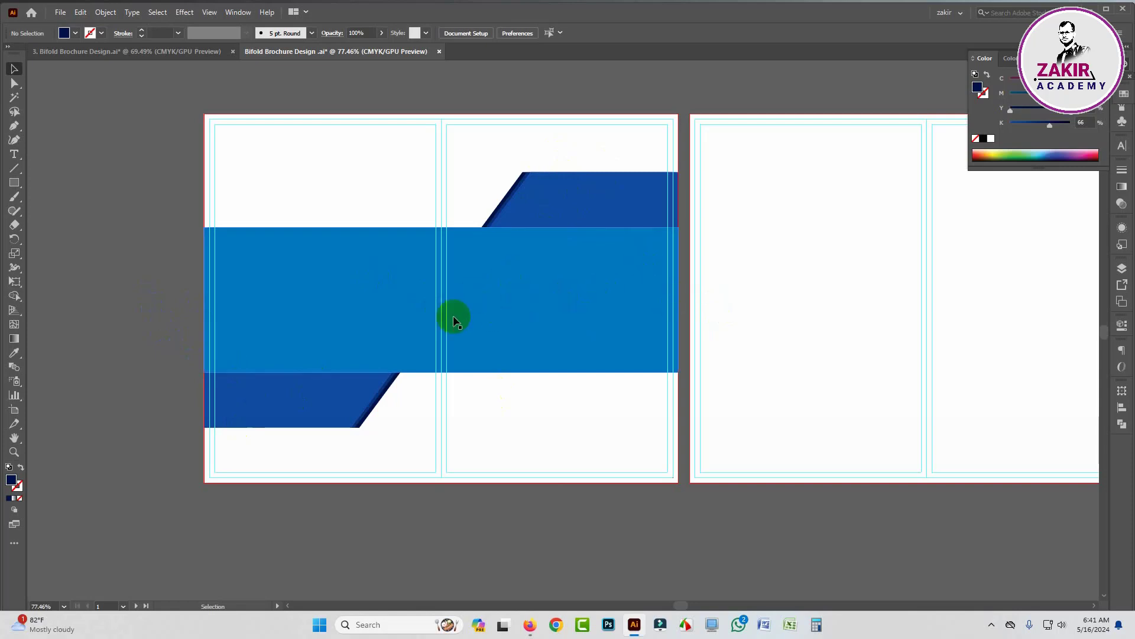
- Place the 190219_10_19_04 city skyline photo over the band at about 8.06 x 6.05 in and embed it
{"action": "left_click", "coordinate": [363, 303]}
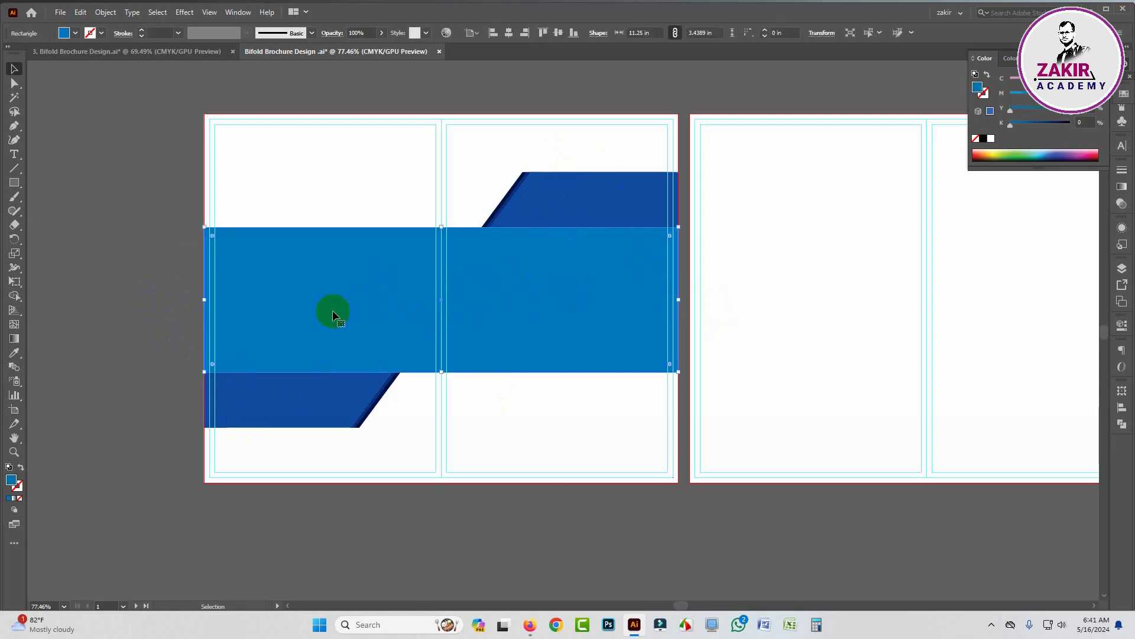
{"action": "left_click", "coordinate": [61, 12]}
{"action": "left_click", "coordinate": [95, 218]}
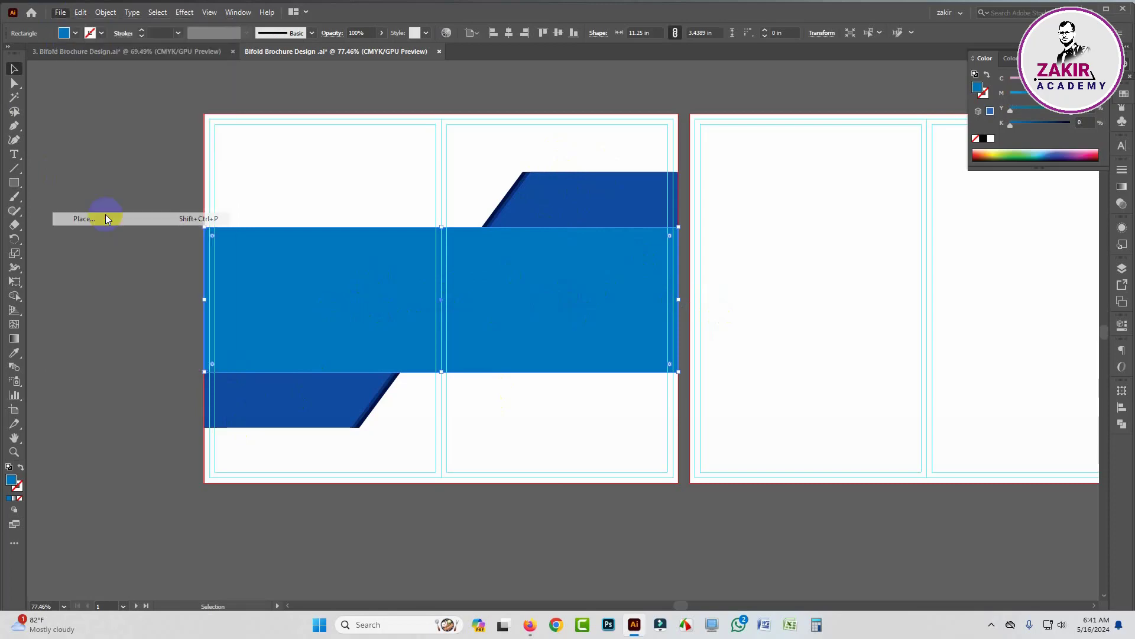
{"action": "left_click", "coordinate": [405, 206]}
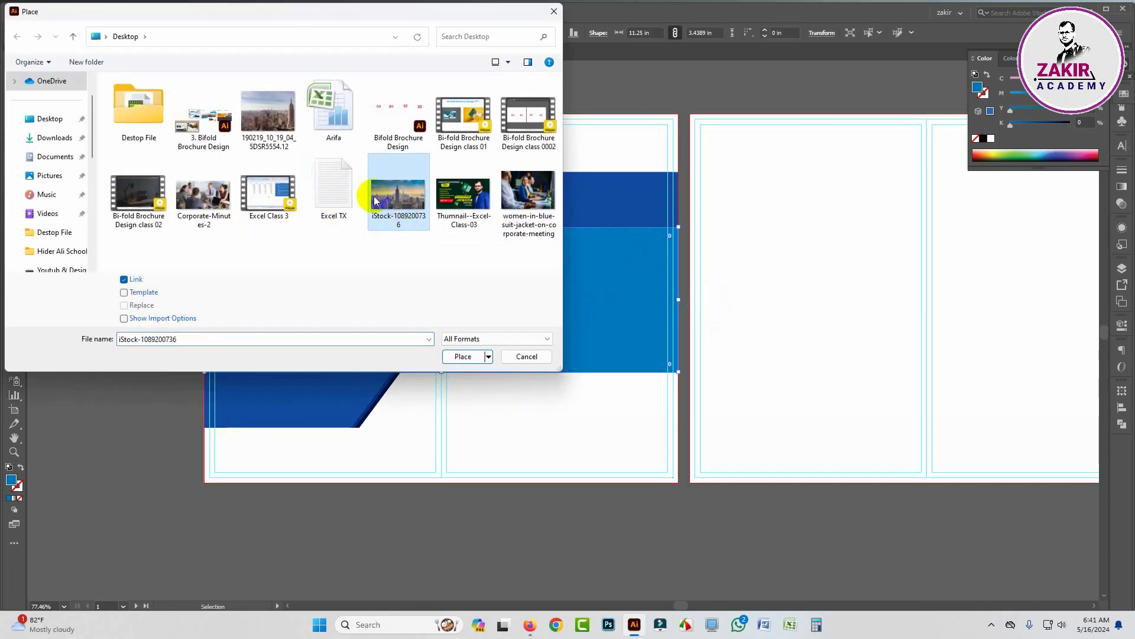
{"action": "left_click", "coordinate": [269, 115]}
{"action": "left_click", "coordinate": [463, 356]}
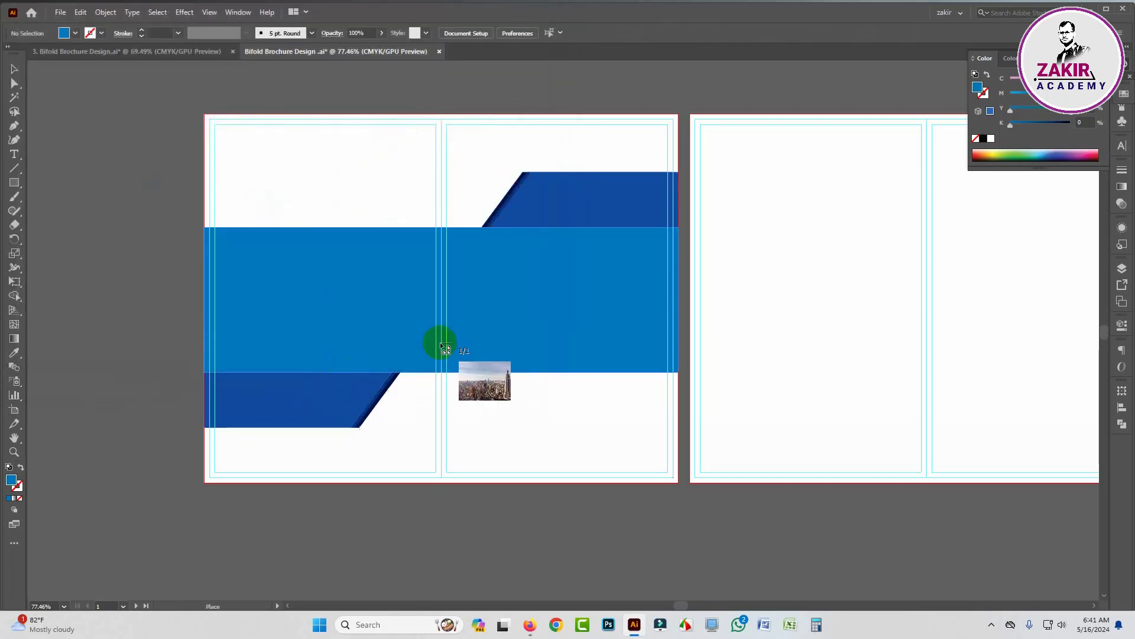
{"action": "left_click_drag", "start_coordinate": [176, 223], "coordinate": [776, 480]}
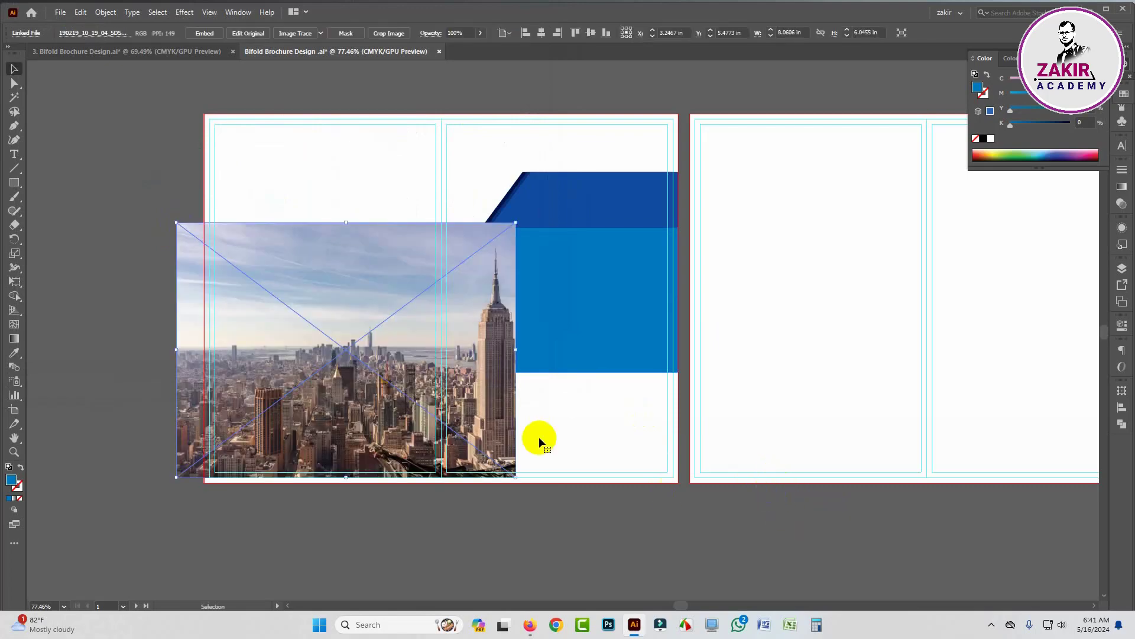
{"action": "left_click", "coordinate": [135, 172]}
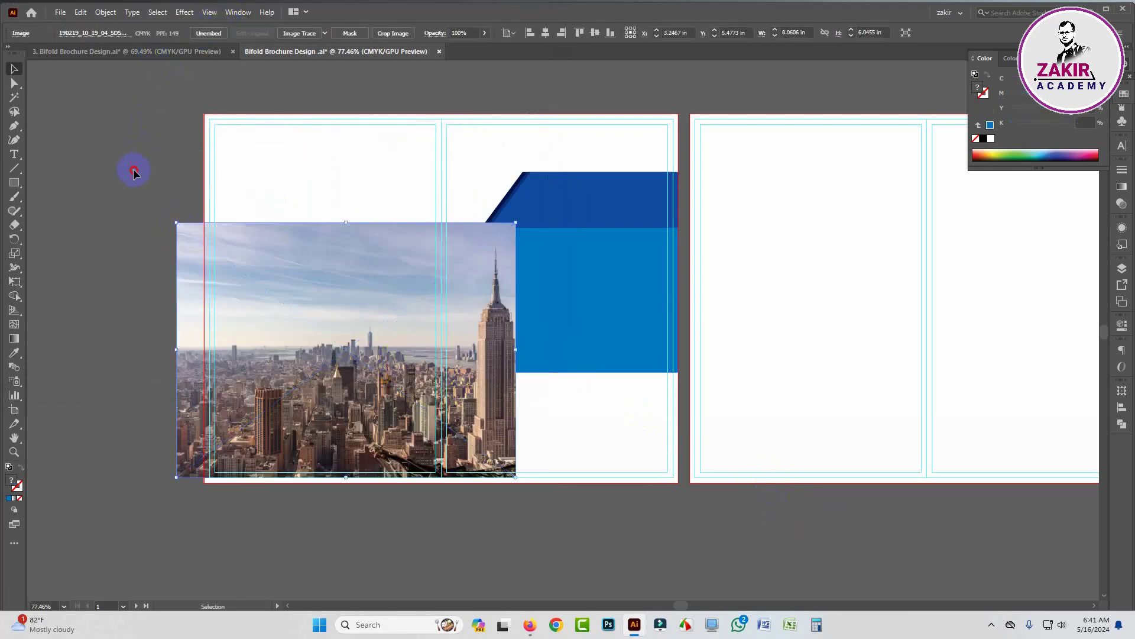
- Enlarge the skyline photo proportionally to about 11.40 x 8.52 in so it spans the first artboard from bleed to bleed
{"action": "key", "text": "ctrl+space"}
{"action": "left_click_drag", "start_coordinate": [366, 350], "coordinate": [426, 383]}
{"action": "left_click_drag", "start_coordinate": [368, 359], "coordinate": [321, 309]}
{"action": "left_click_drag", "start_coordinate": [613, 503], "coordinate": [798, 393]}
{"action": "scroll", "coordinate": [690, 423], "scroll_direction": "up", "scroll_amount": 5}
{"action": "left_click_drag", "start_coordinate": [570, 381], "coordinate": [565, 349]}
{"action": "left_click_drag", "start_coordinate": [793, 125], "coordinate": [804, 116]}
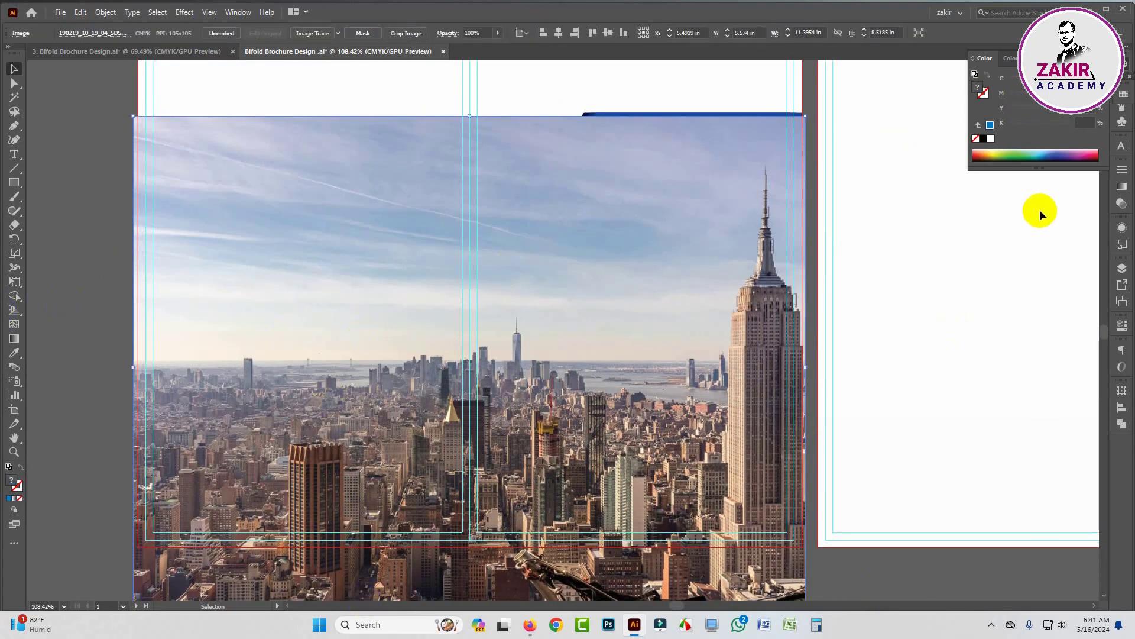
- Lower the skyline photo's opacity to 44% so the blue band and slanted shapes show through it
{"action": "left_click", "coordinate": [1126, 188]}
{"action": "left_click", "coordinate": [1057, 168]}
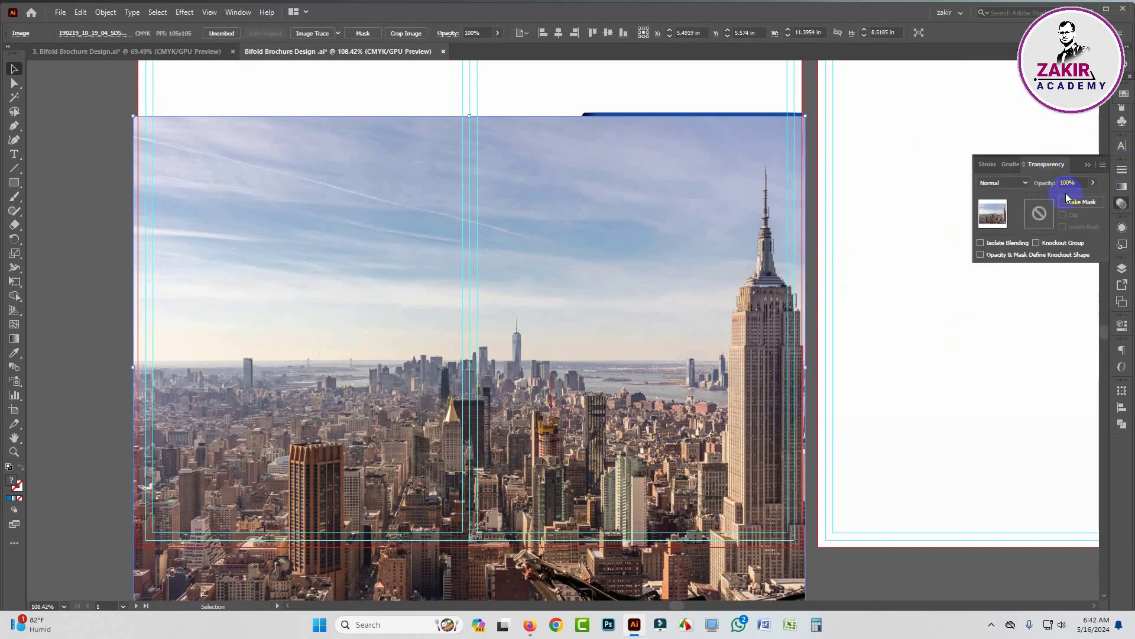
{"action": "left_click", "coordinate": [1093, 182]}
{"action": "left_click_drag", "start_coordinate": [1094, 197], "coordinate": [1067, 201]}
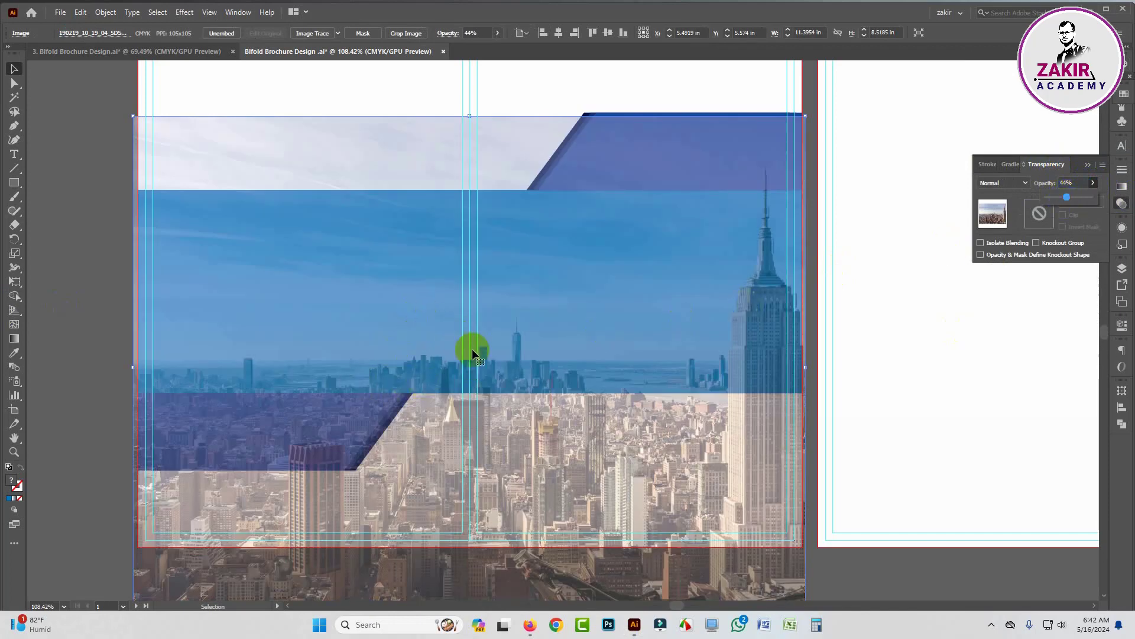
{"action": "left_click", "coordinate": [587, 317]}
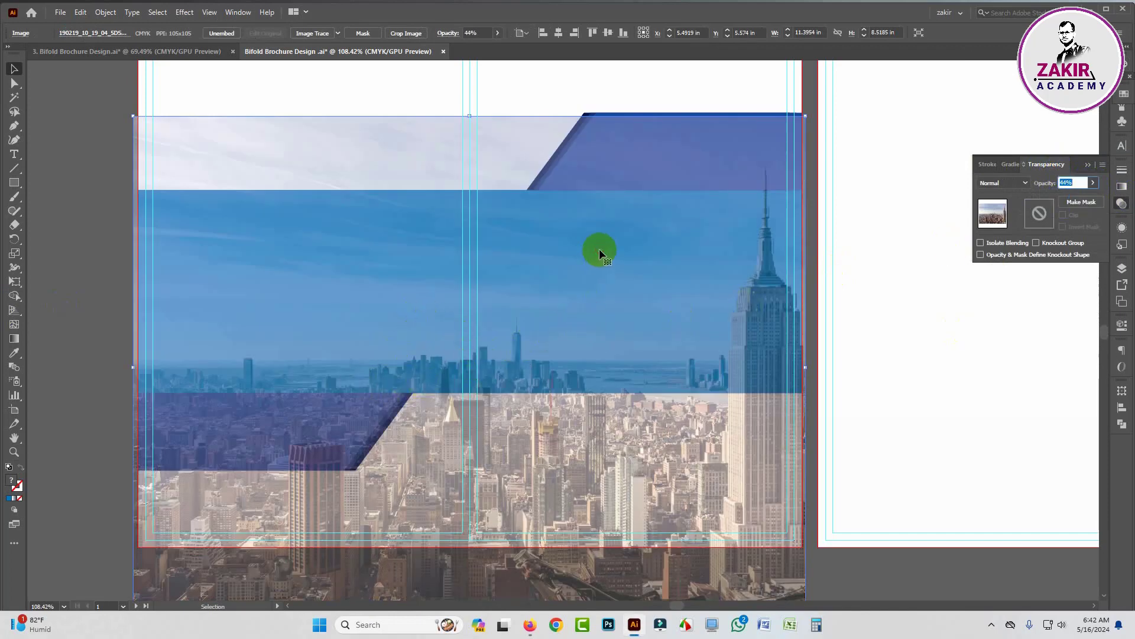
- Move the skyline photo up to about X 5.54 in, Y 4.29 in, so its skyline falls within the blue band's area
{"action": "left_click_drag", "start_coordinate": [231, 148], "coordinate": [264, 116]}
{"action": "left_click_drag", "start_coordinate": [267, 102], "coordinate": [267, 122]}
{"action": "left_click_drag", "start_coordinate": [268, 109], "coordinate": [269, 118]}
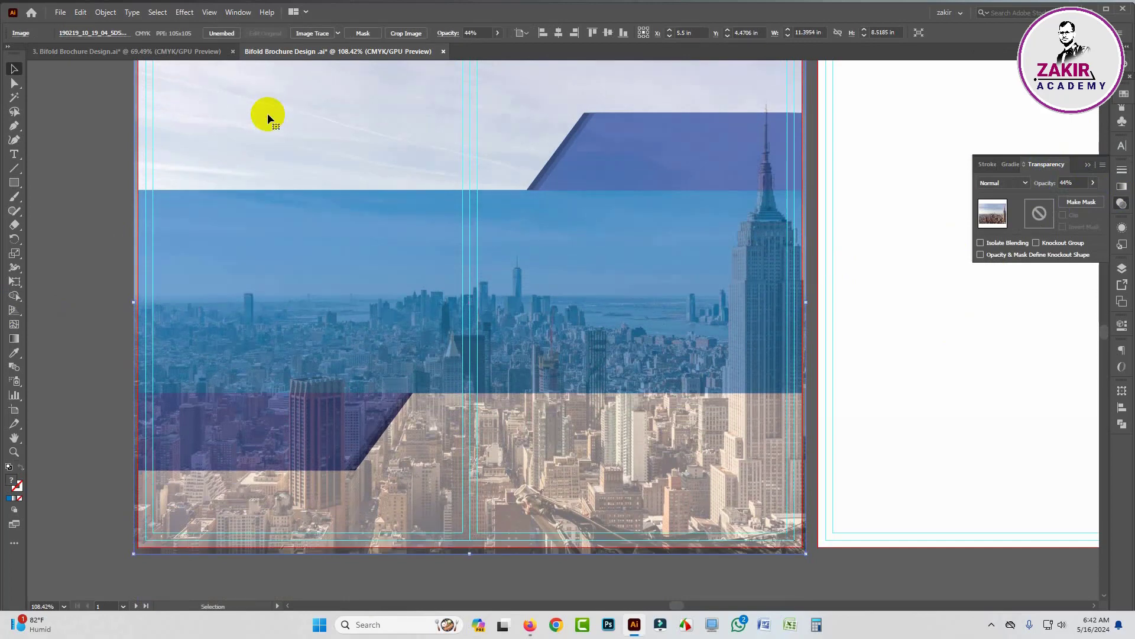
{"action": "left_click_drag", "start_coordinate": [268, 122], "coordinate": [269, 115]}
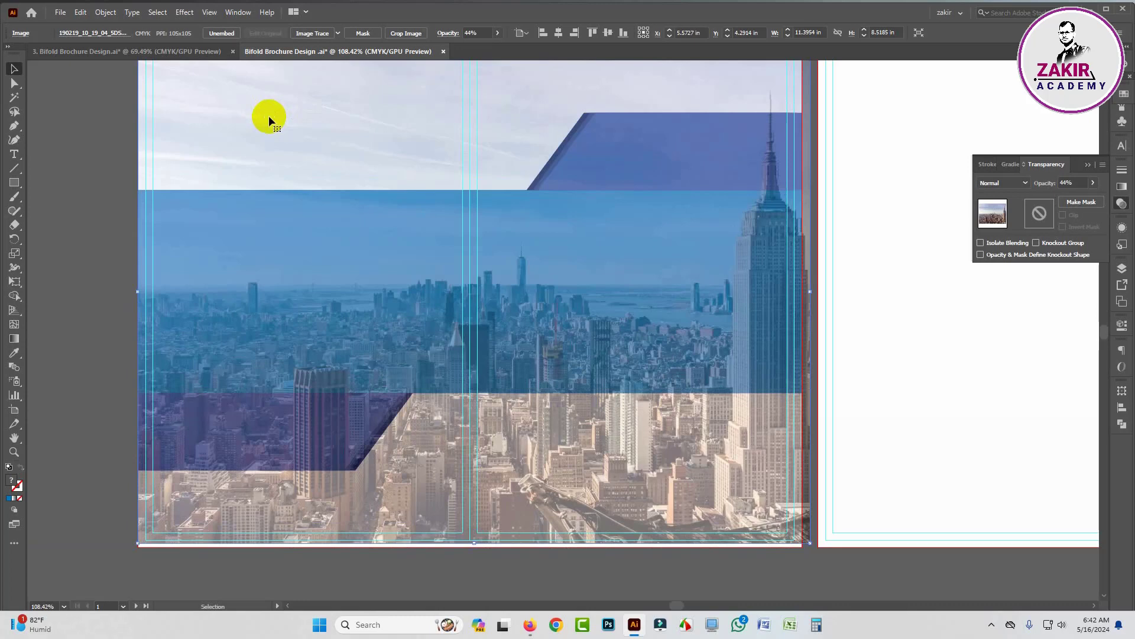
{"action": "key", "text": "Left"}
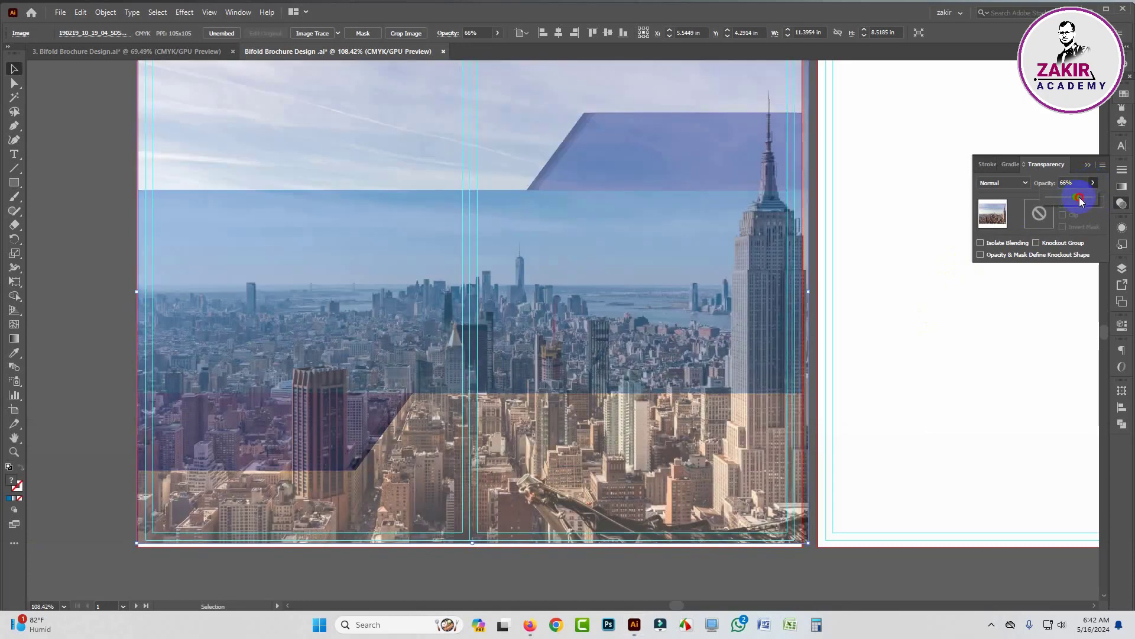
- Restore the skyline photo's opacity to 100% and send it backward until it lies behind the band and slanted shapes
{"action": "left_click_drag", "start_coordinate": [1080, 199], "coordinate": [1060, 201]}
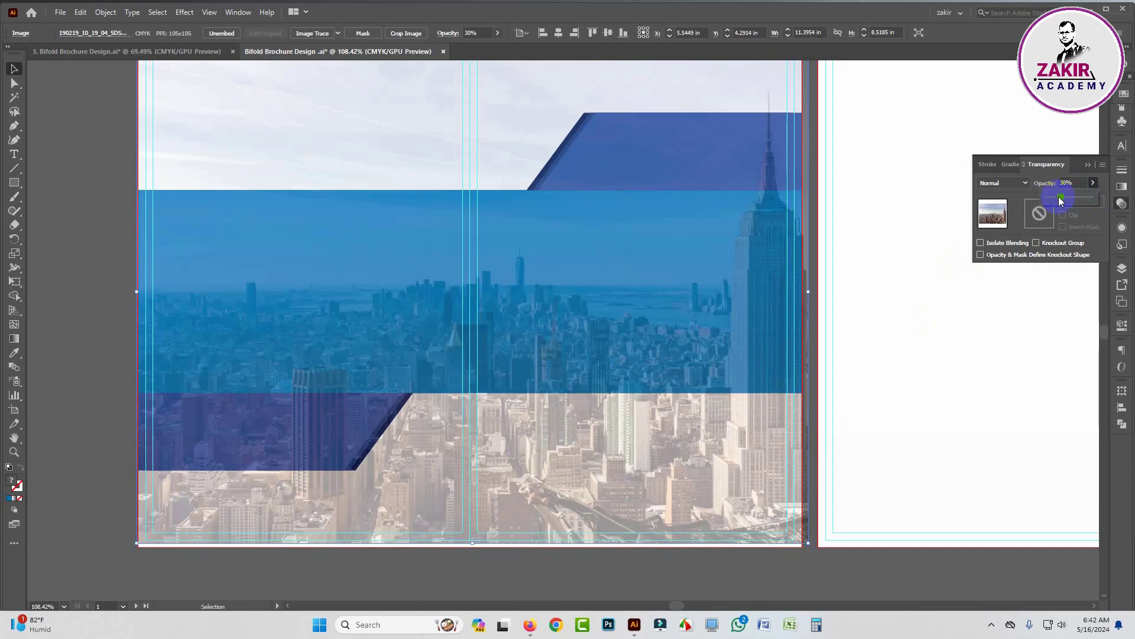
{"action": "left_click_drag", "start_coordinate": [1058, 201], "coordinate": [1111, 191]}
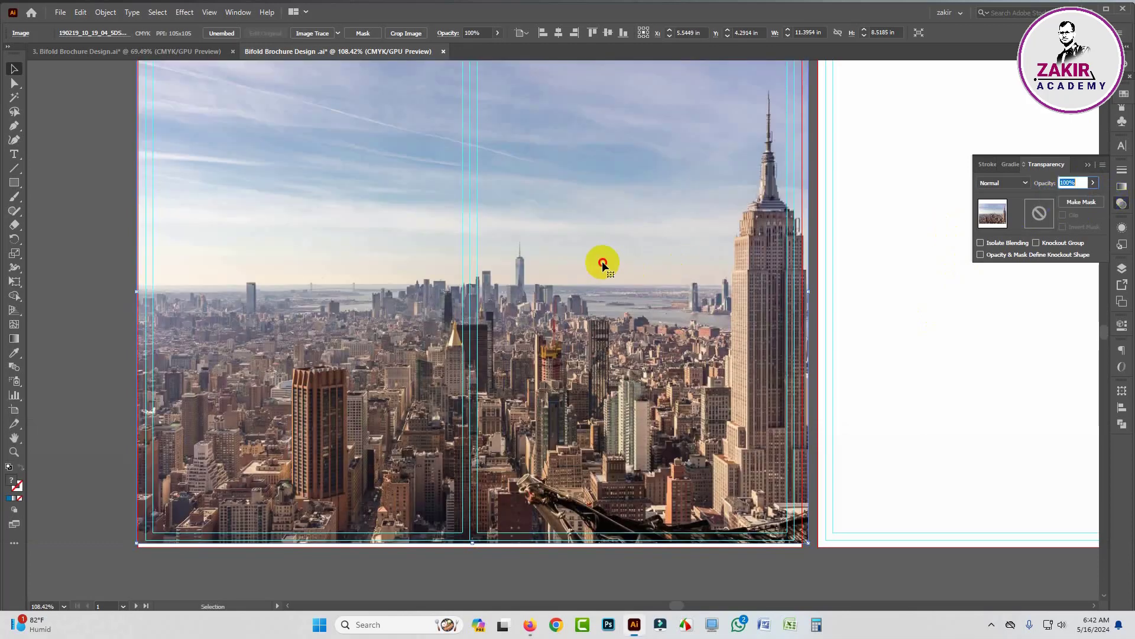
{"action": "key", "text": "ctrl"}
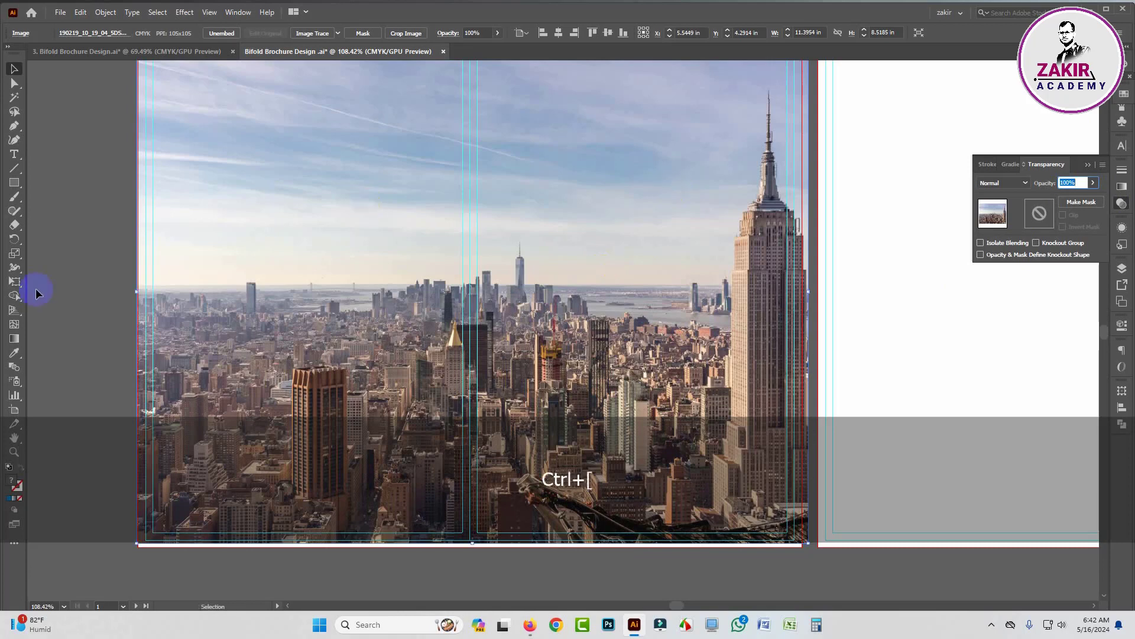
{"action": "left_click", "coordinate": [81, 159]}
{"action": "left_click", "coordinate": [191, 182]}
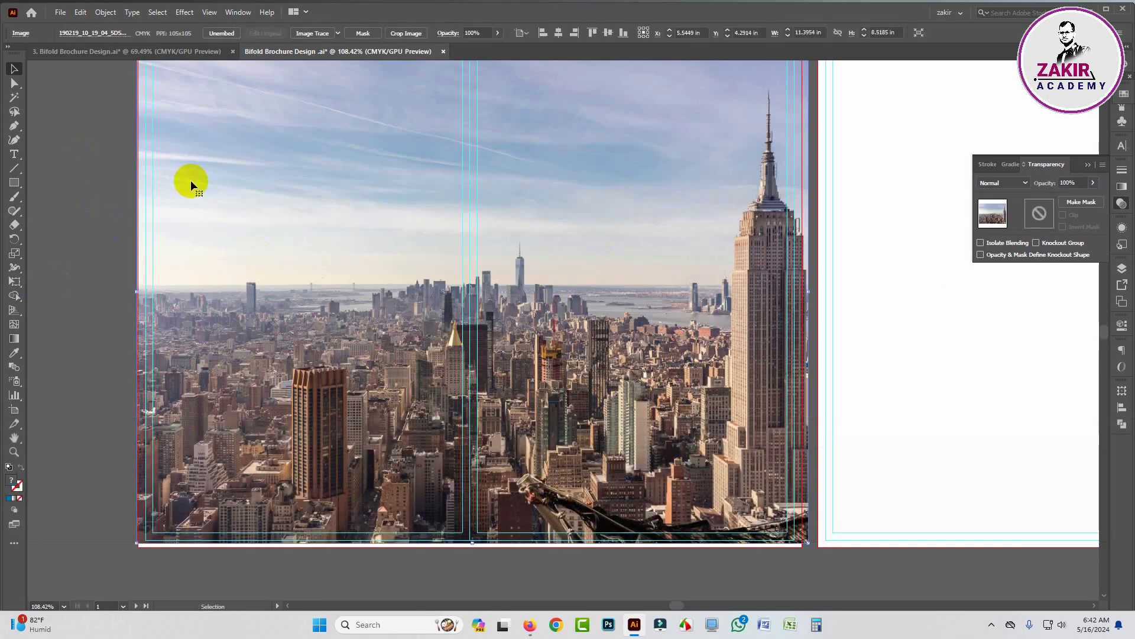
{"action": "key", "text": "ctrl+bracketleft"}
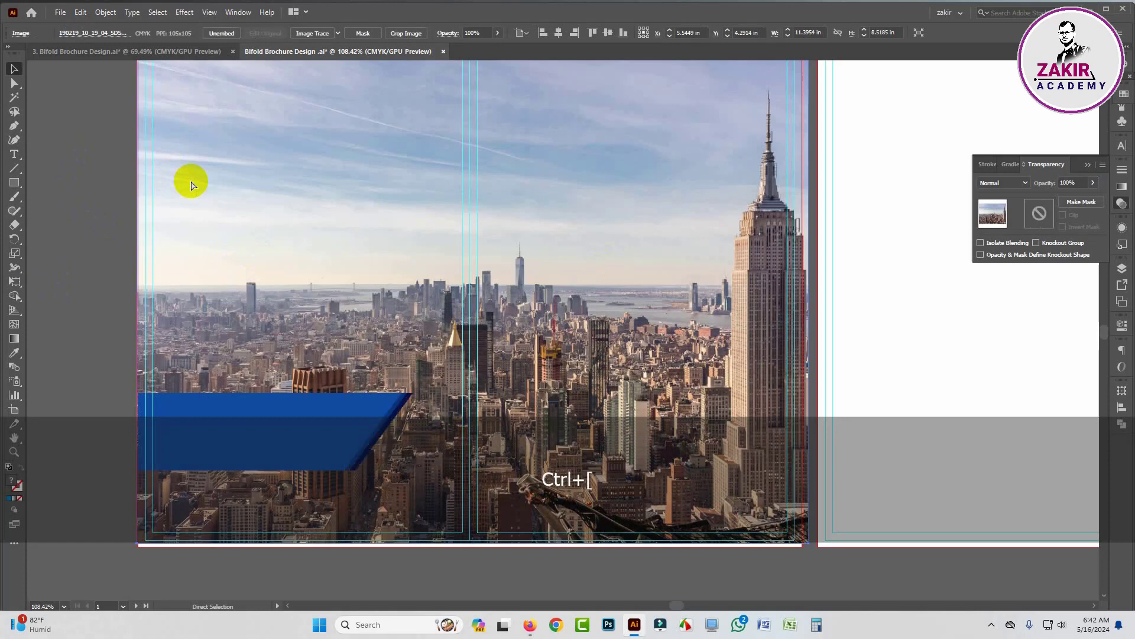
{"action": "key", "text": "ctrl+bracketleft"}
{"action": "key", "text": "ctrl+bracketleft"}
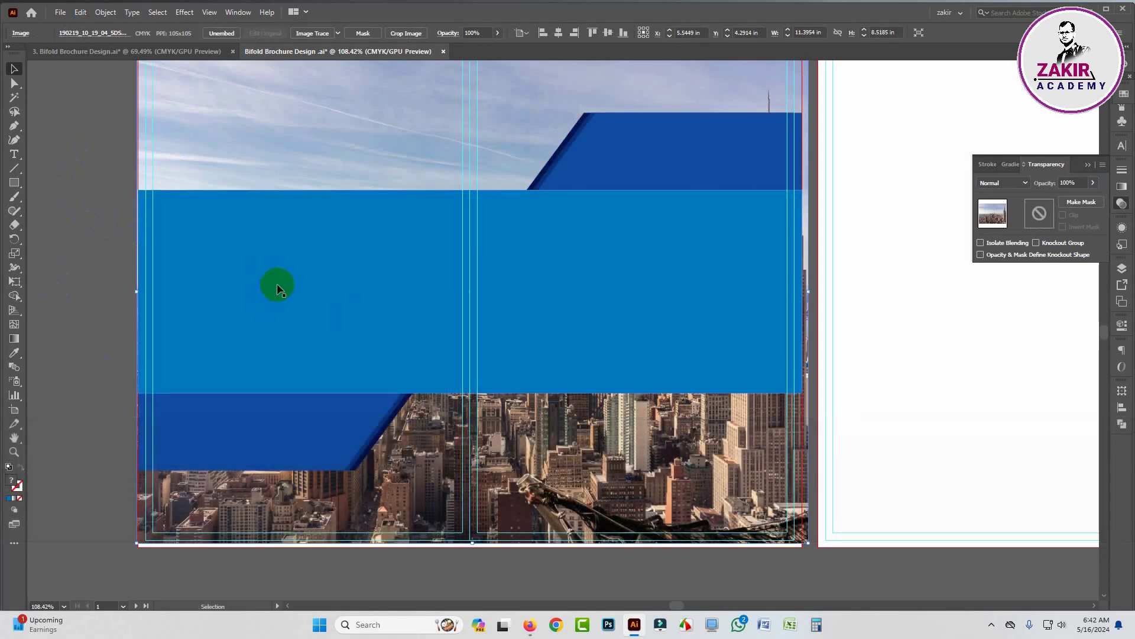
- Clip the skyline photo to the blue band's rectangle with a clipping mask and clear the selection
{"action": "left_click", "coordinate": [286, 274], "text": "shift"}
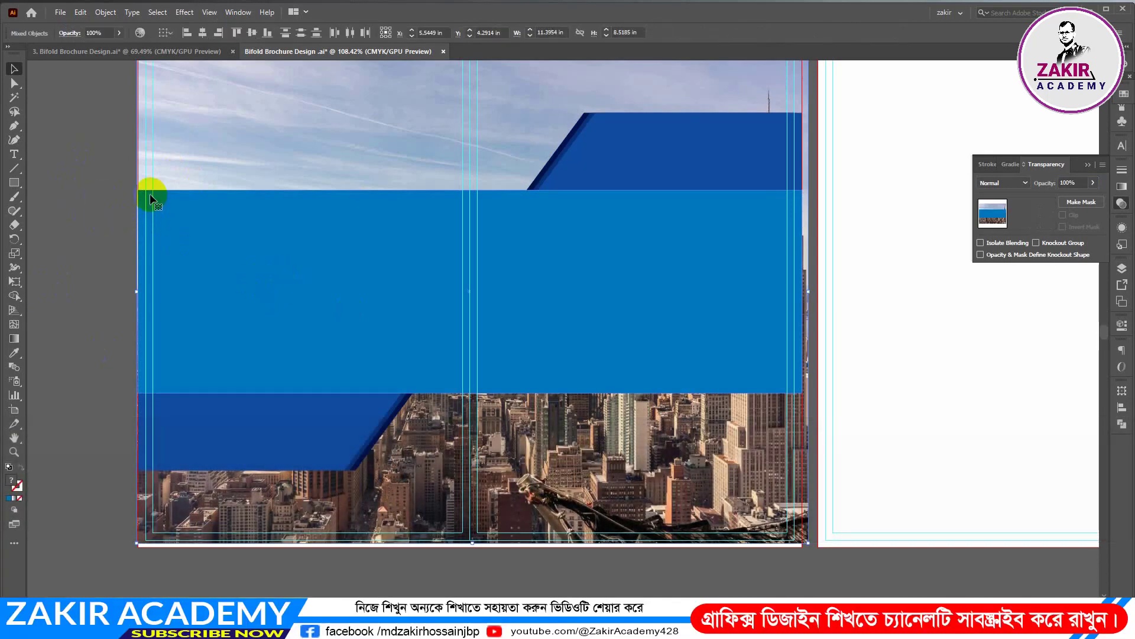
{"action": "key", "text": "ctrl+7"}
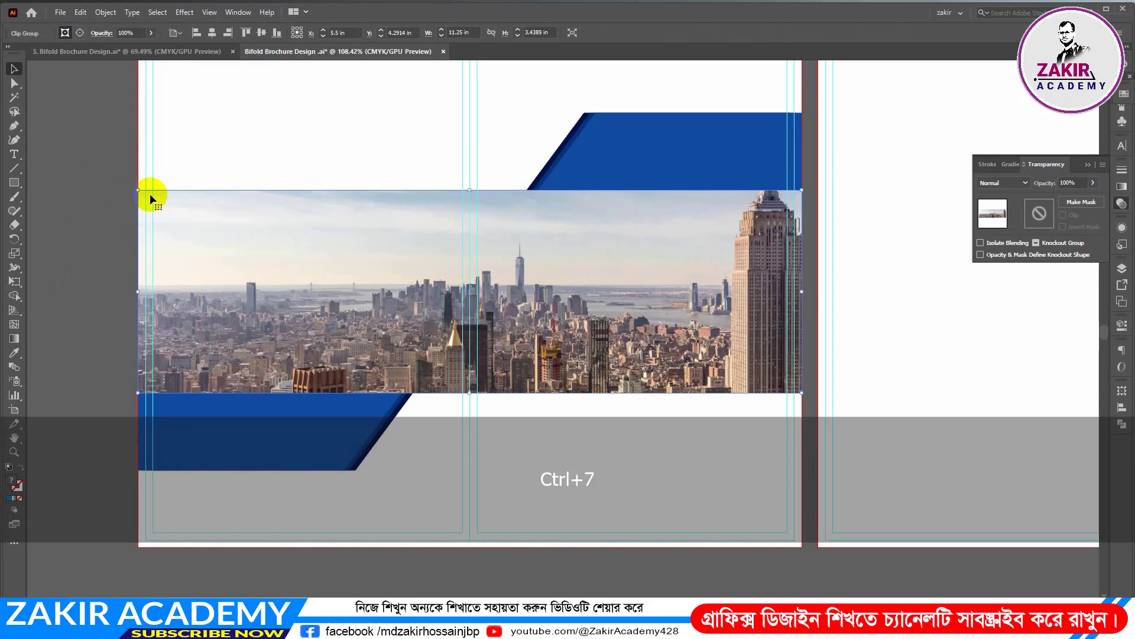
{"action": "left_click", "coordinate": [94, 236]}
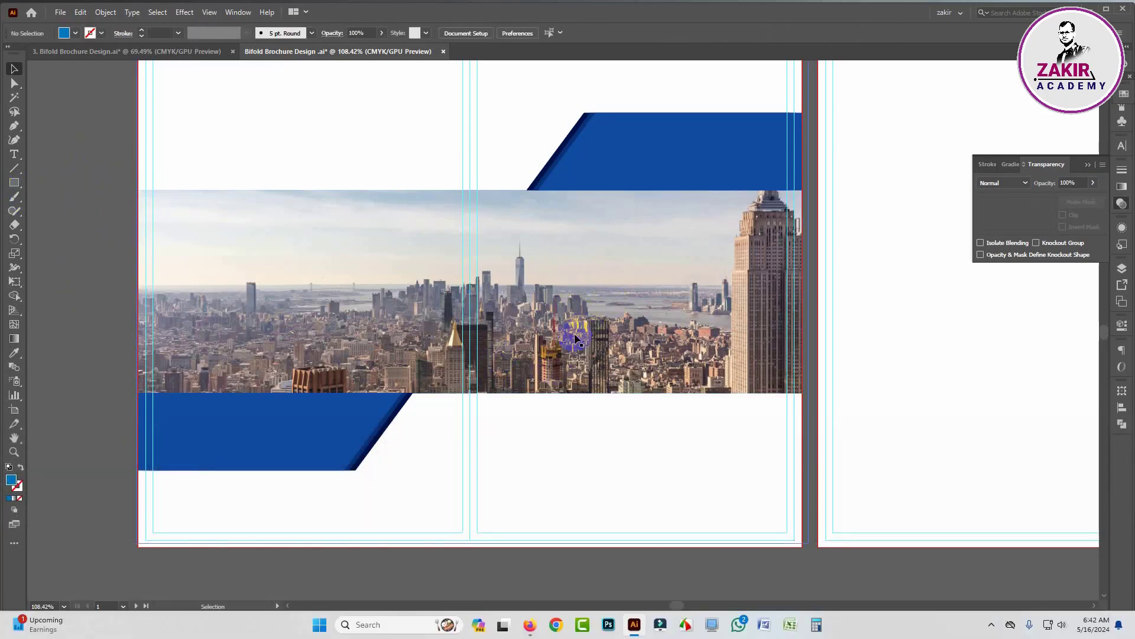
- Compare the cover layout with the finished reference brochure document and return to the working document
{"action": "left_click_drag", "start_coordinate": [535, 272], "coordinate": [491, 275]}
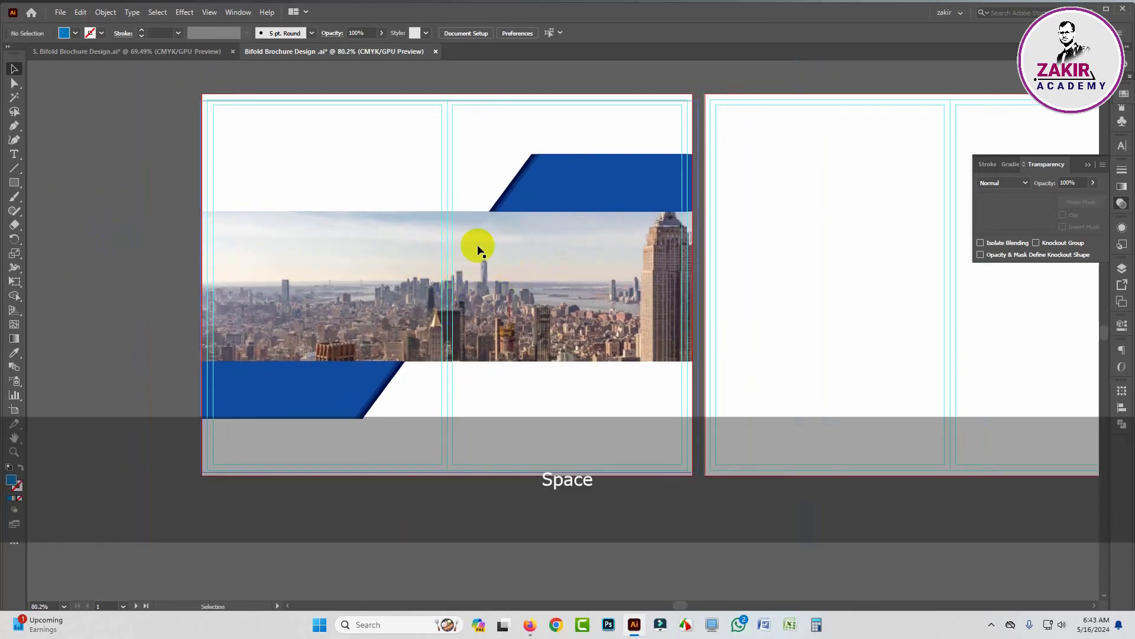
{"action": "left_click_drag", "start_coordinate": [438, 290], "coordinate": [460, 291]}
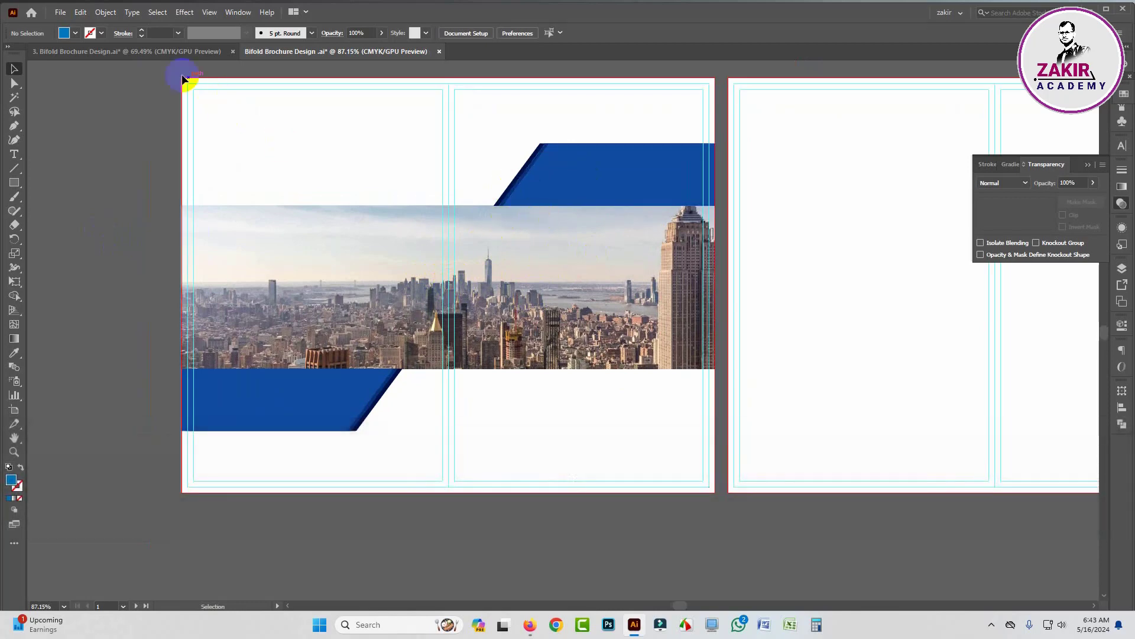
{"action": "key", "text": "ctrl+Tab"}
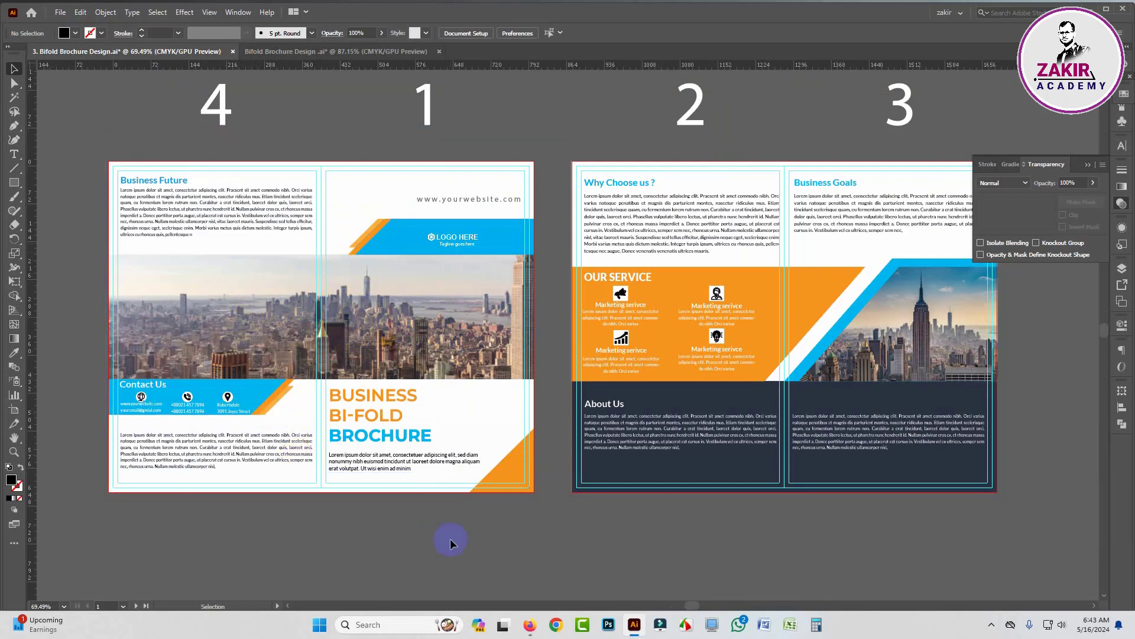
{"action": "left_click", "coordinate": [334, 52]}
- Move the navy slanted shape of the upper banner up along its slant to about X 8.91 in, Y 1.64 in
{"action": "key", "text": "ctrl+space"}
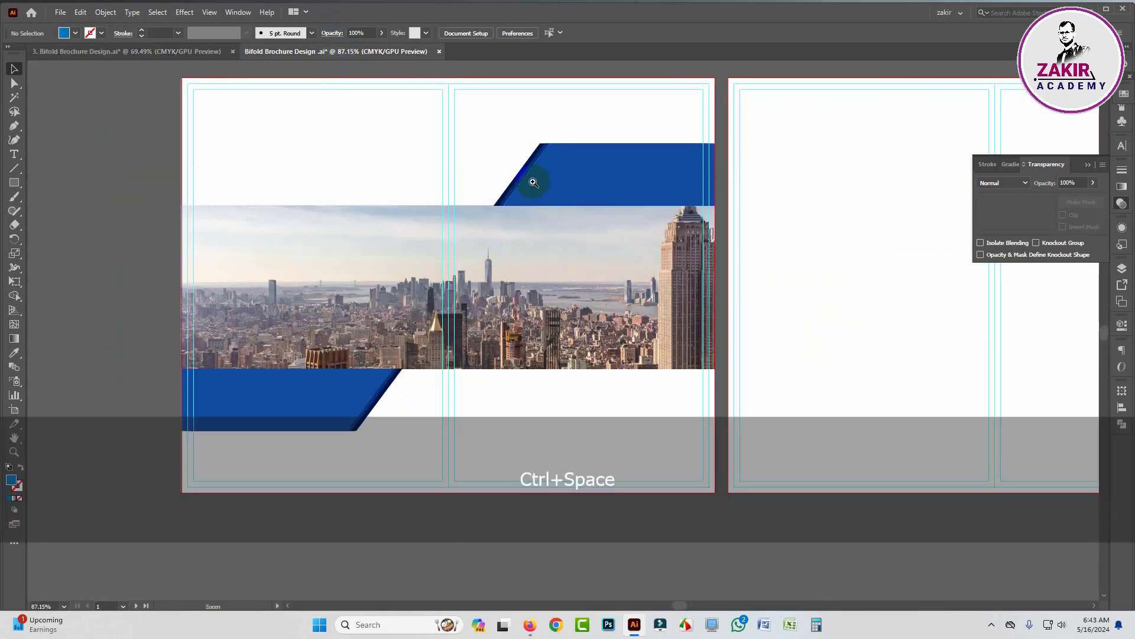
{"action": "left_click_drag", "start_coordinate": [534, 157], "coordinate": [740, 208]}
{"action": "left_click_drag", "start_coordinate": [520, 208], "coordinate": [547, 230]}
{"action": "left_click", "coordinate": [436, 217], "text": "ctrl"}
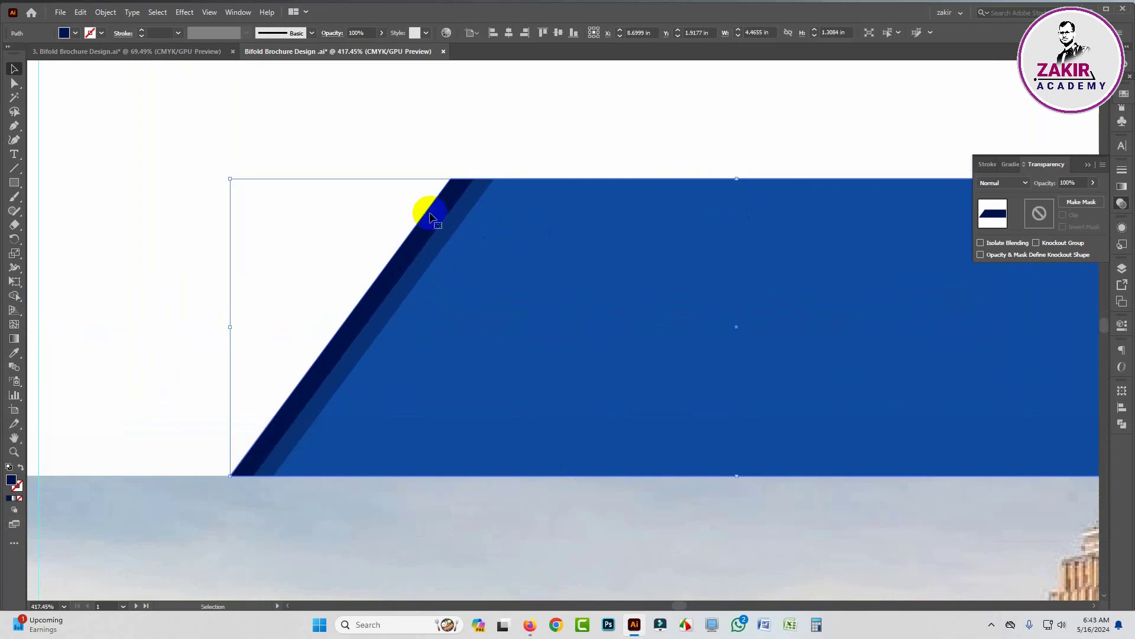
{"action": "left_click_drag", "start_coordinate": [430, 217], "coordinate": [479, 153]}
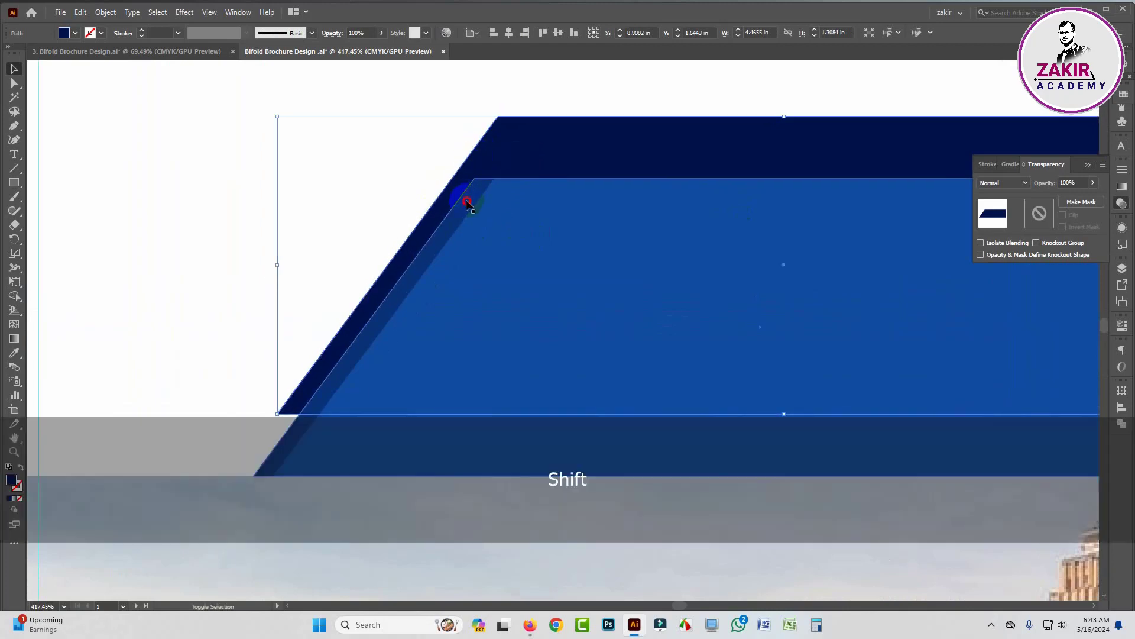
- Remove the navy area lying outside the dark blue slanted shape of the upper banner with the Shape Builder tool
{"action": "left_click", "coordinate": [464, 197], "text": "shift"}
{"action": "left_click", "coordinate": [492, 146], "text": "shift"}
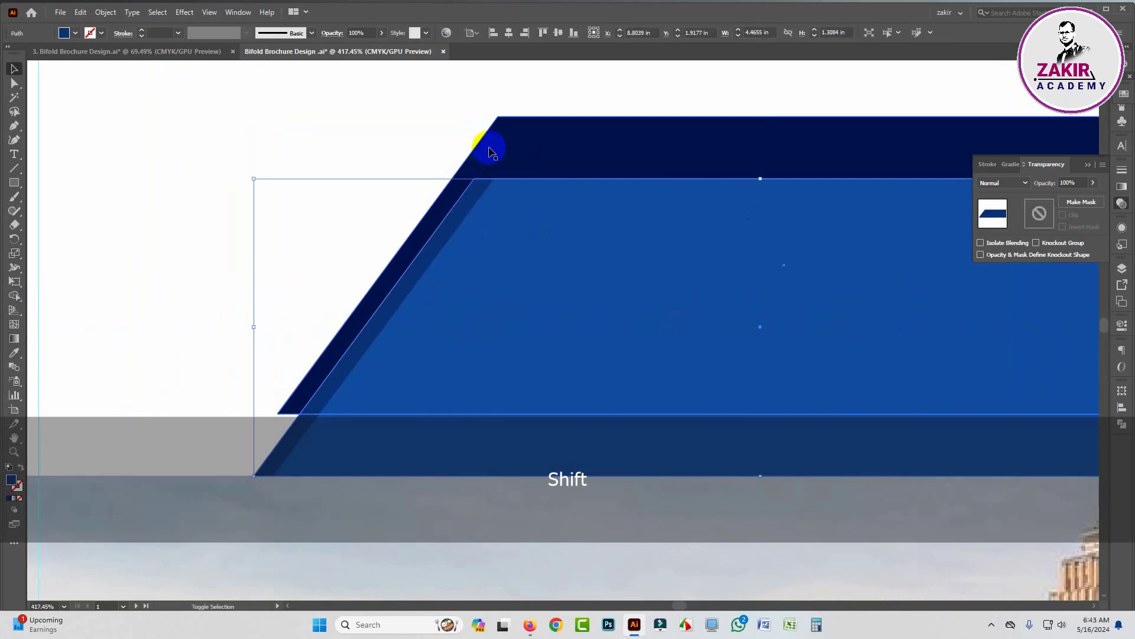
{"action": "left_click", "coordinate": [488, 152], "text": "shift"}
{"action": "left_click", "coordinate": [14, 299]}
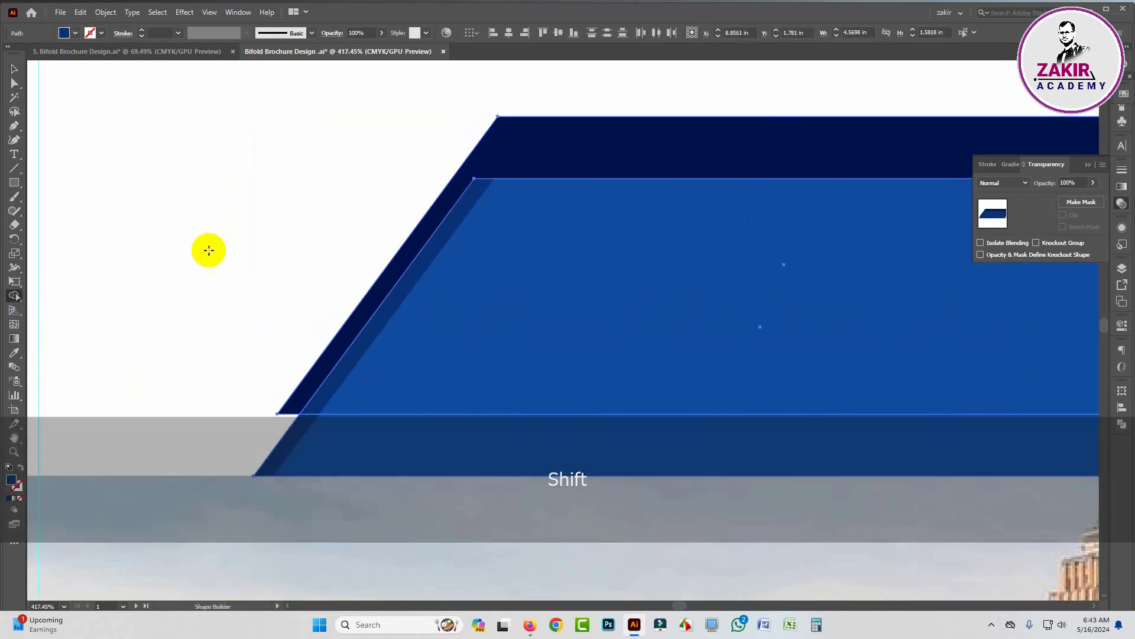
{"action": "key", "text": "alt"}
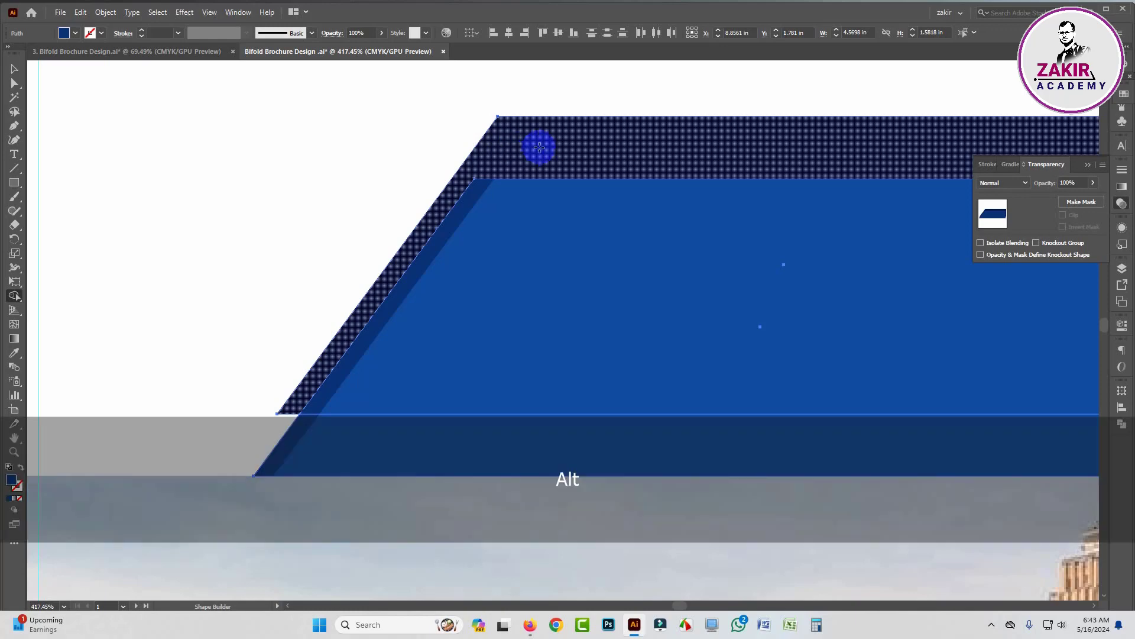
{"action": "left_click", "coordinate": [564, 135], "text": "alt"}
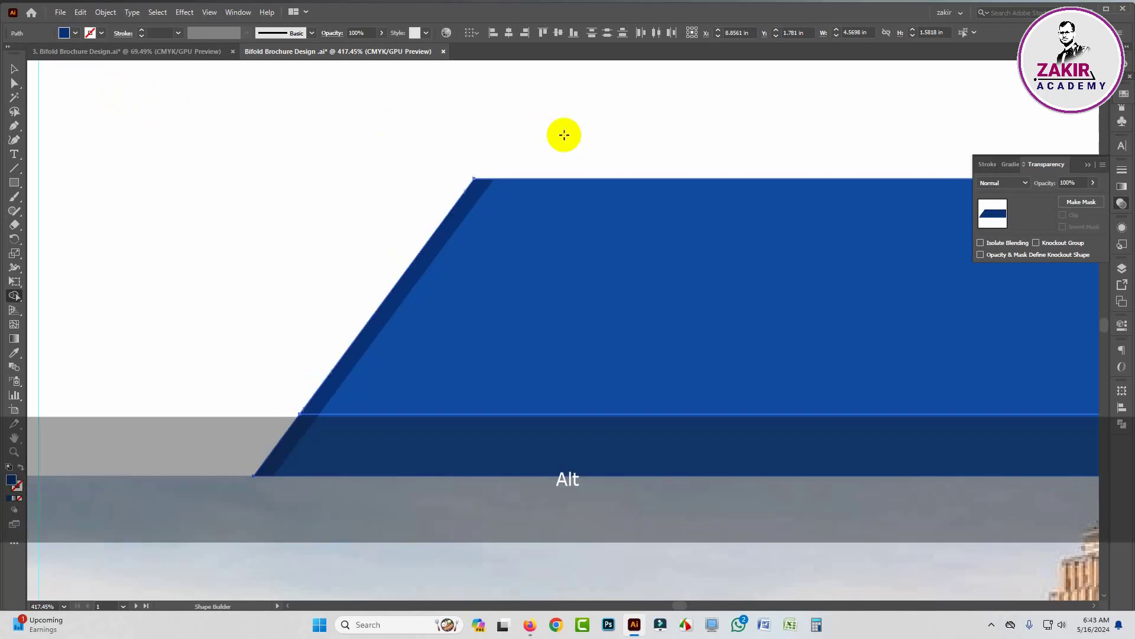
{"action": "left_click", "coordinate": [18, 74]}
{"action": "left_click", "coordinate": [446, 143]}
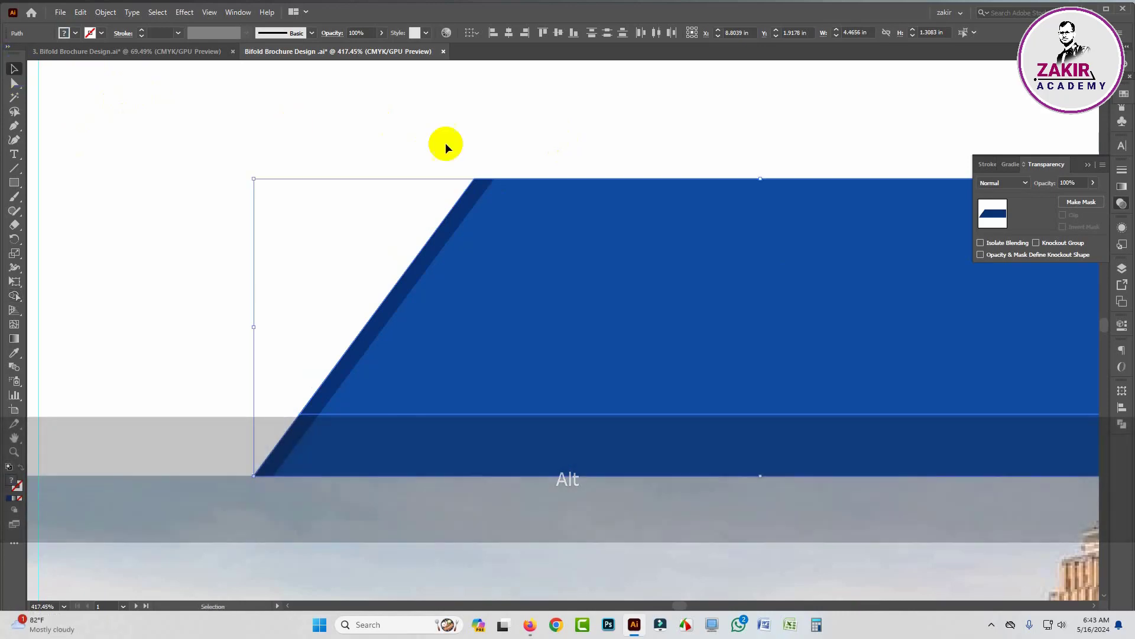
{"action": "key", "text": "Left"}
{"action": "key", "text": "Left"}
{"action": "key", "text": "Left"}
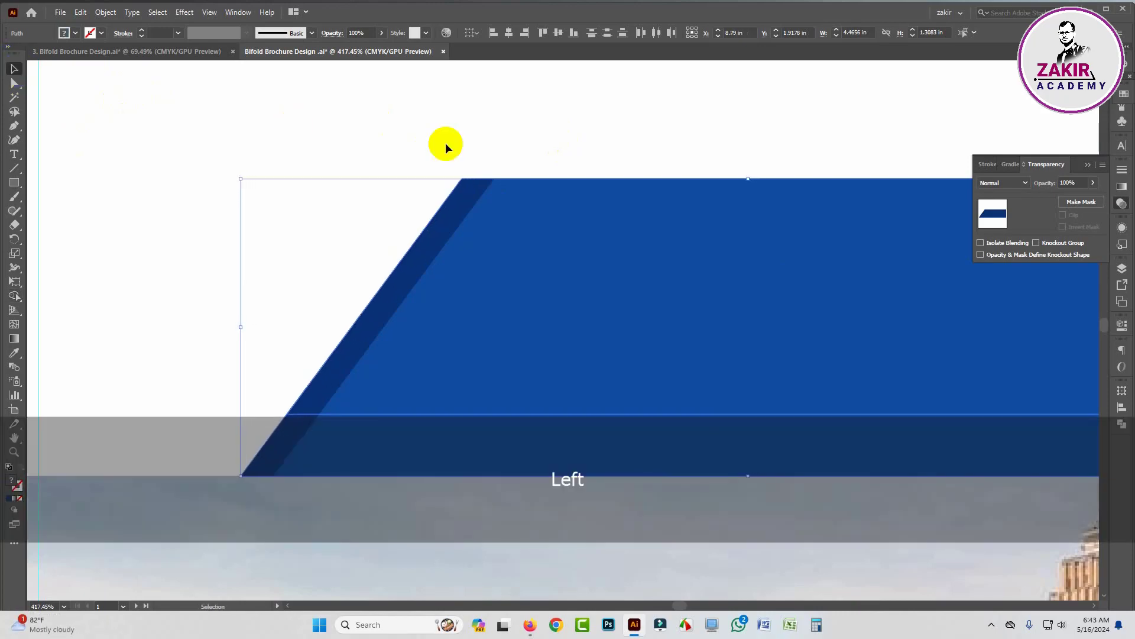
{"action": "key", "text": "ctrl"}
{"action": "key", "text": "ctrl+z"}
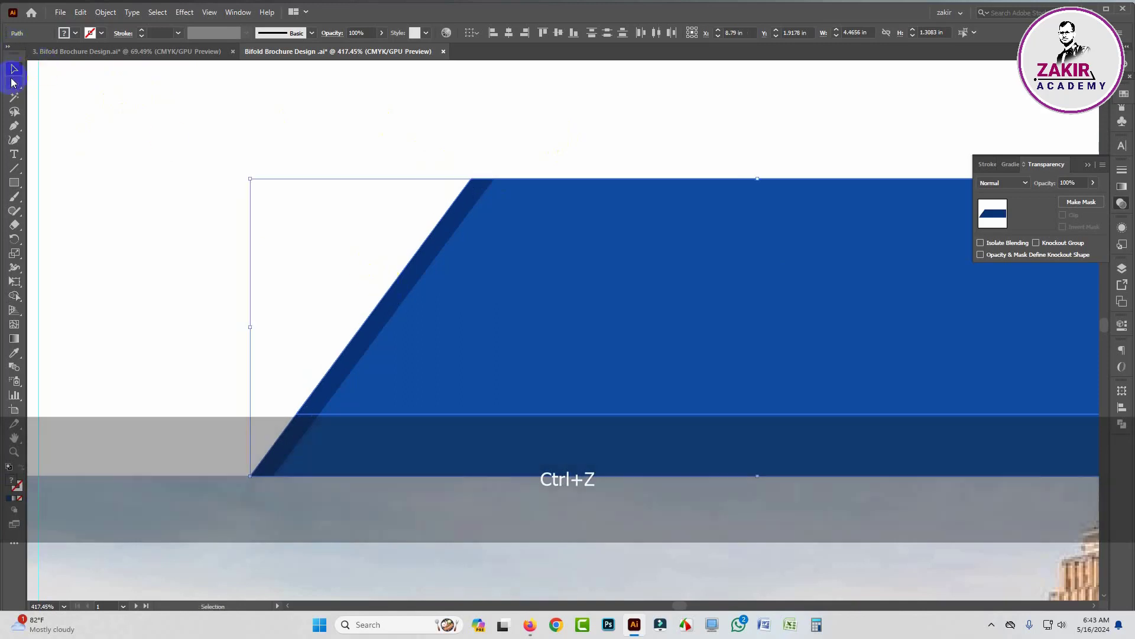
- Place the dark blue and navy shapes as staggered stripes along the upper banner's slanted edge, and group the banner shapes
{"action": "left_click", "coordinate": [169, 177]}
{"action": "left_click_drag", "start_coordinate": [414, 276], "coordinate": [357, 278]}
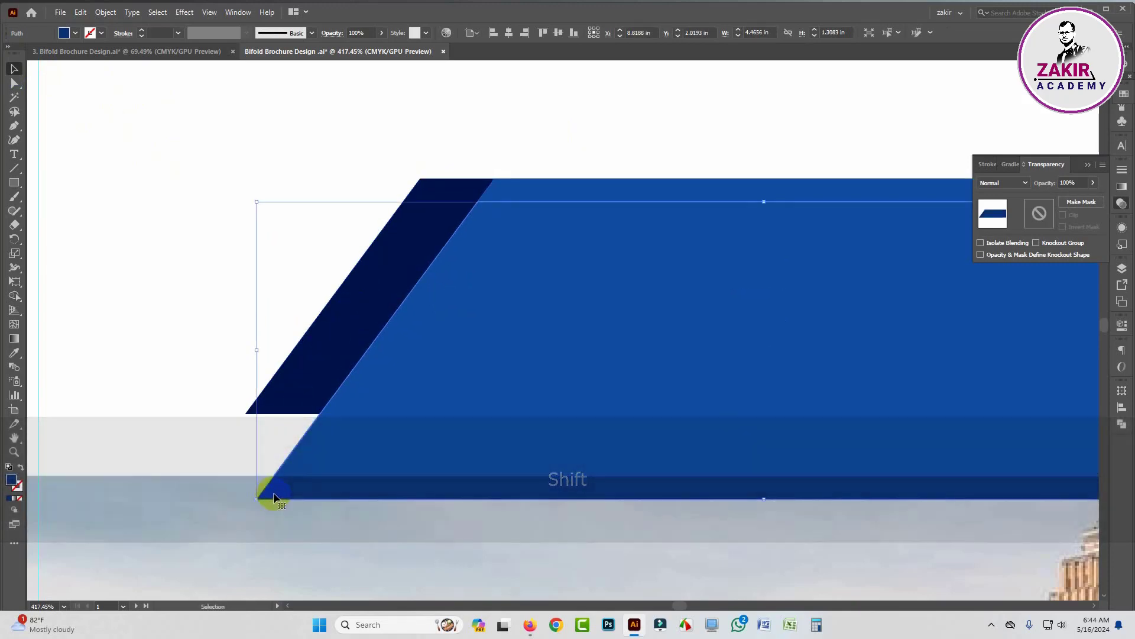
{"action": "left_click_drag", "start_coordinate": [269, 500], "coordinate": [264, 474]}
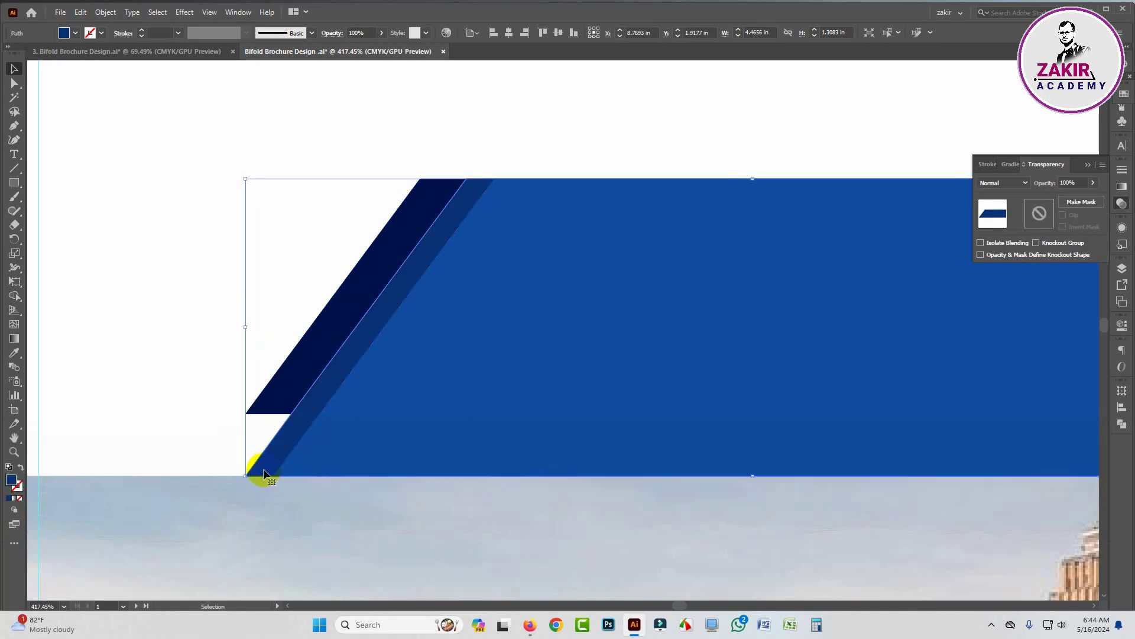
{"action": "left_click", "coordinate": [208, 419]}
{"action": "left_click_drag", "start_coordinate": [287, 368], "coordinate": [312, 372]}
{"action": "left_click", "coordinate": [222, 376]}
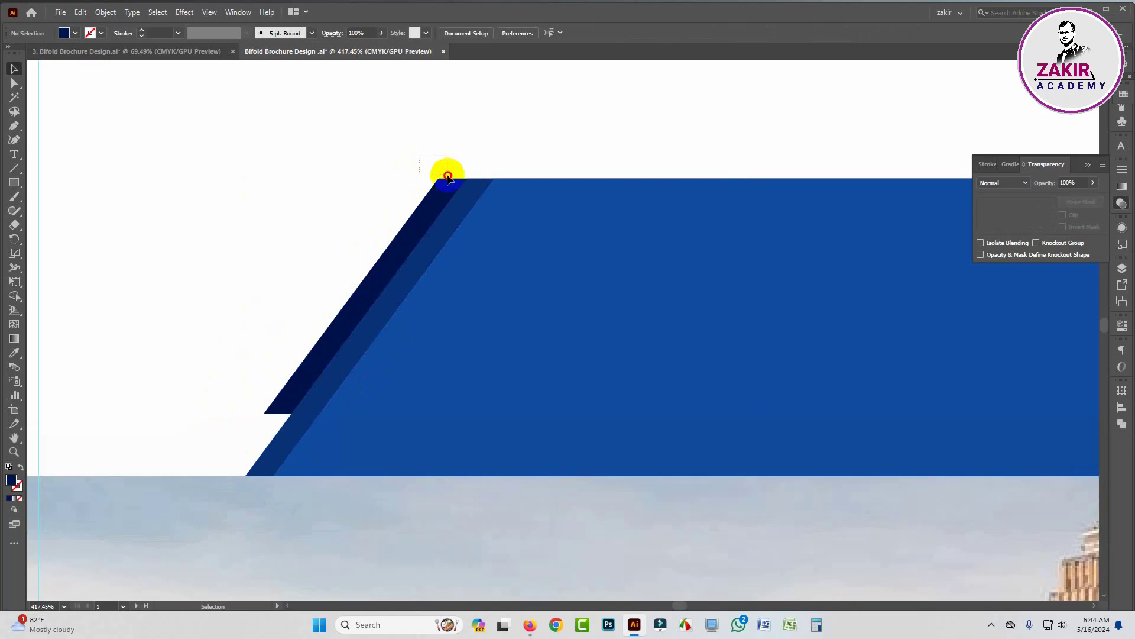
{"action": "left_click_drag", "start_coordinate": [448, 176], "coordinate": [449, 177]}
{"action": "key", "text": "ctrl+g"}
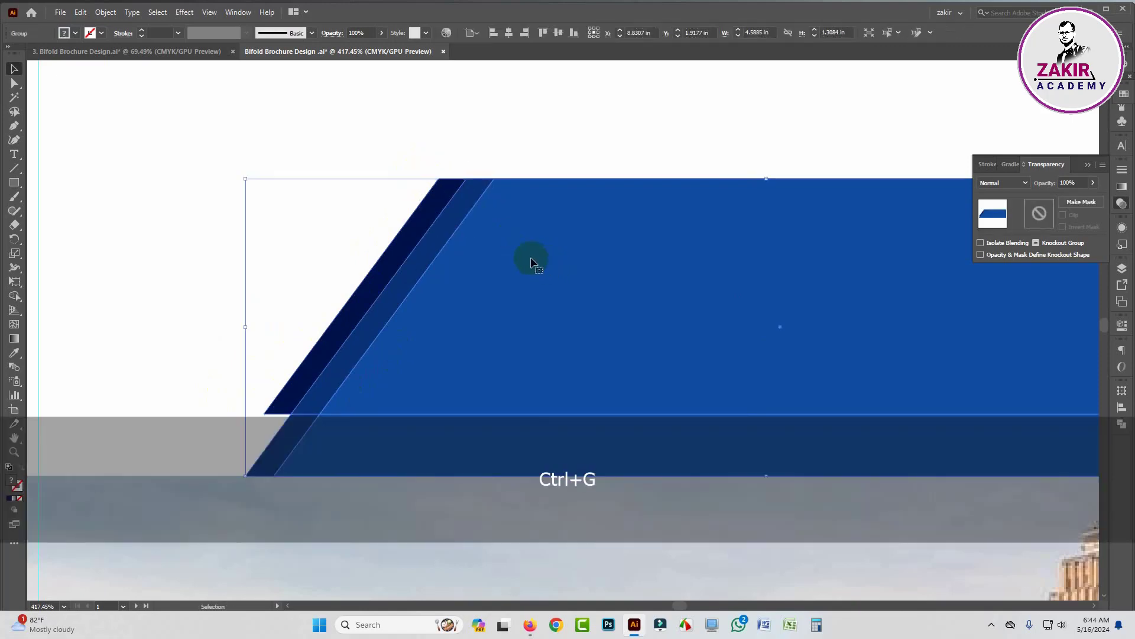
- Delete the old layered slanted banner below the skyline photo
{"action": "key", "text": "ctrl+space"}
{"action": "left_click_drag", "start_coordinate": [656, 369], "coordinate": [601, 360]}
{"action": "left_click_drag", "start_coordinate": [542, 329], "coordinate": [583, 30]}
{"action": "left_click", "coordinate": [352, 292]}
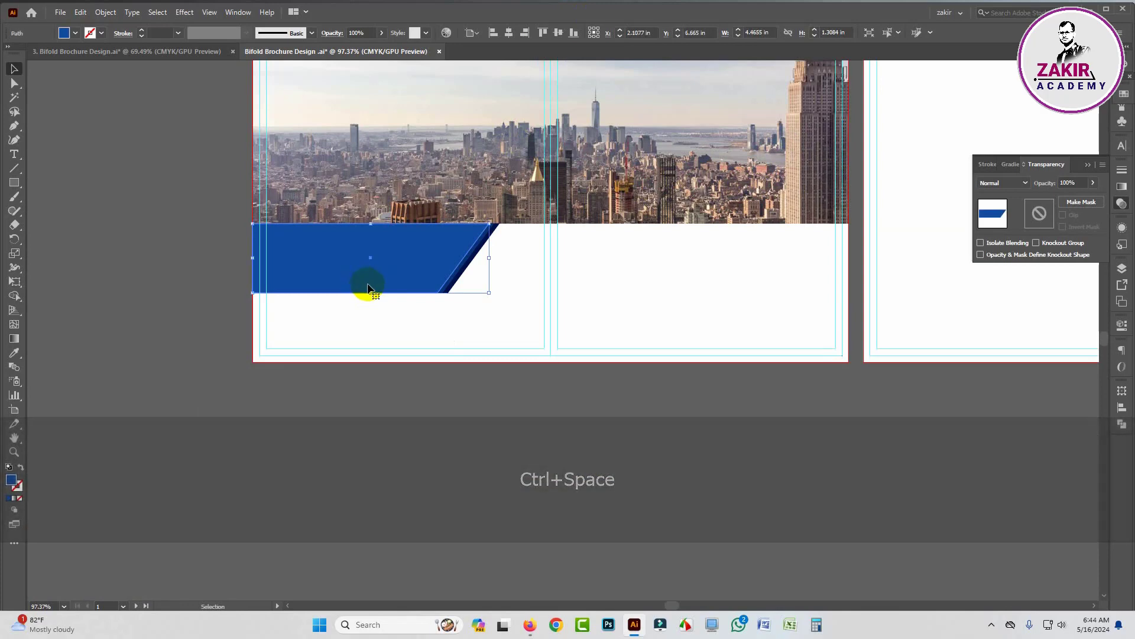
{"action": "key", "text": "Delete"}
{"action": "double_click", "coordinate": [381, 275]}
{"action": "key", "text": "Delete"}
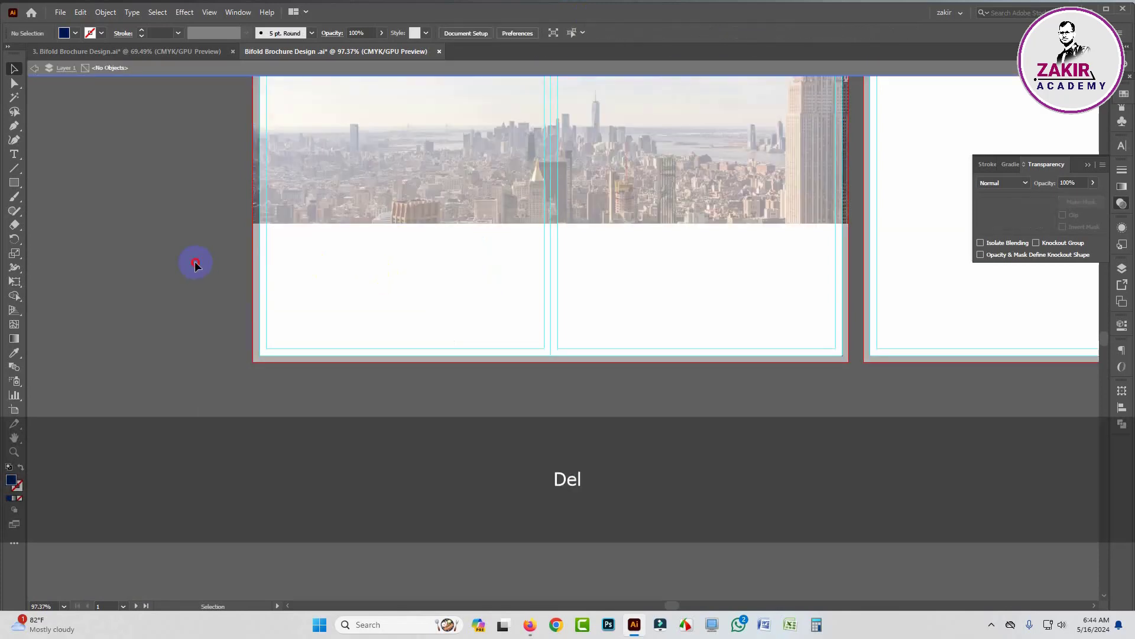
{"action": "double_click", "coordinate": [420, 260]}
- Duplicate the grouped upper banner, rotate the copy 180° and place it below the skyline photo against the back cover's outer edge
{"action": "scroll", "coordinate": [421, 261], "scroll_direction": "up", "scroll_amount": 3}
{"action": "left_click_drag", "start_coordinate": [702, 141], "coordinate": [420, 431]}
{"action": "left_click_drag", "start_coordinate": [573, 383], "coordinate": [275, 461]}
{"action": "left_click_drag", "start_coordinate": [401, 433], "coordinate": [330, 394]}
{"action": "left_click", "coordinate": [208, 348]}
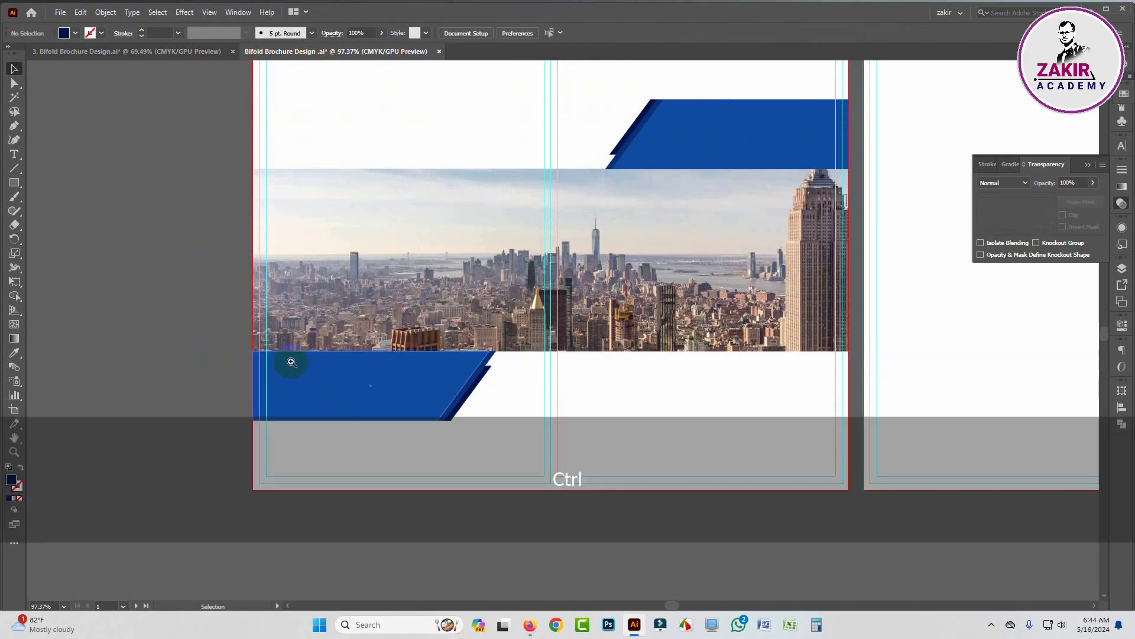
- Copy the Business Future text block, website line and logo from the finished reference brochure into the working document
{"action": "key", "text": "ctrl+space"}
{"action": "left_click_drag", "start_coordinate": [287, 362], "coordinate": [474, 299]}
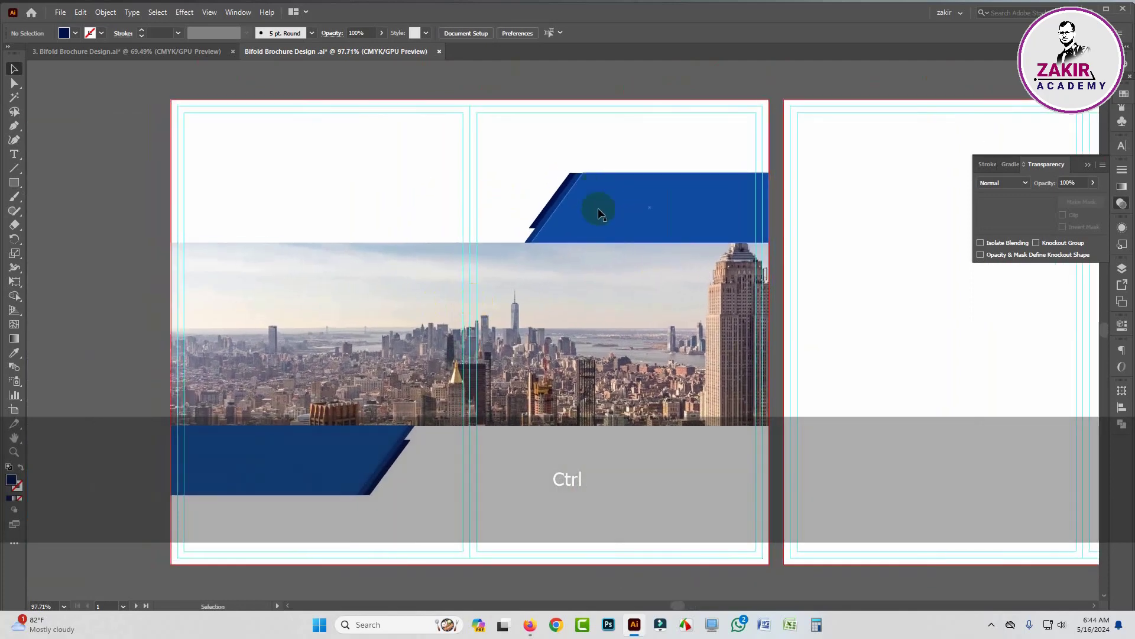
{"action": "left_click", "coordinate": [172, 51]}
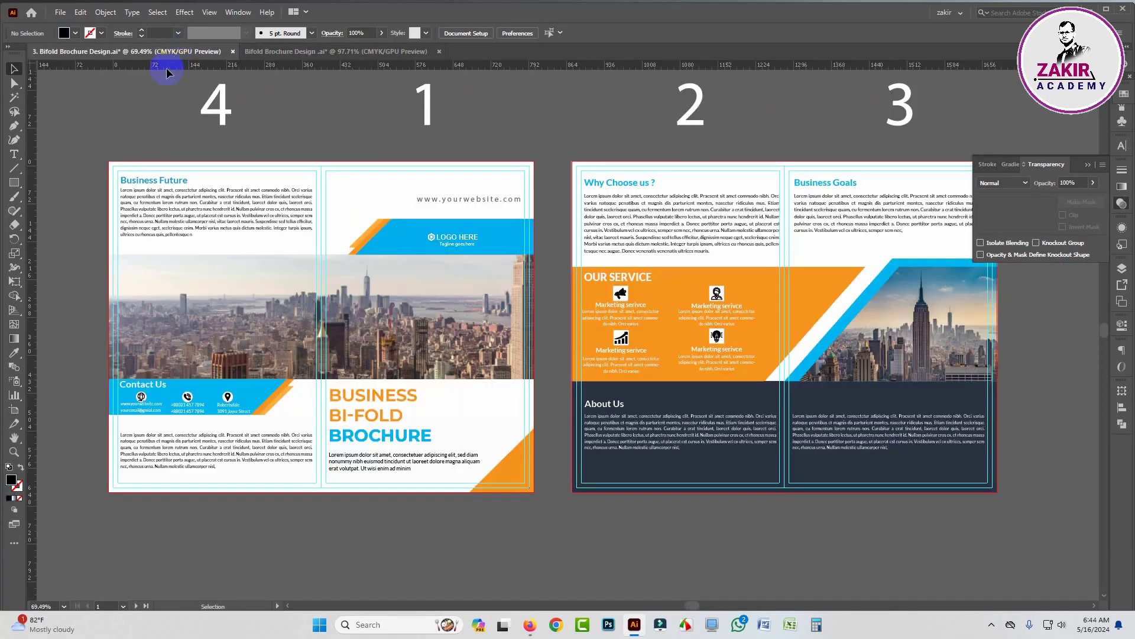
{"action": "left_click", "coordinate": [189, 193]}
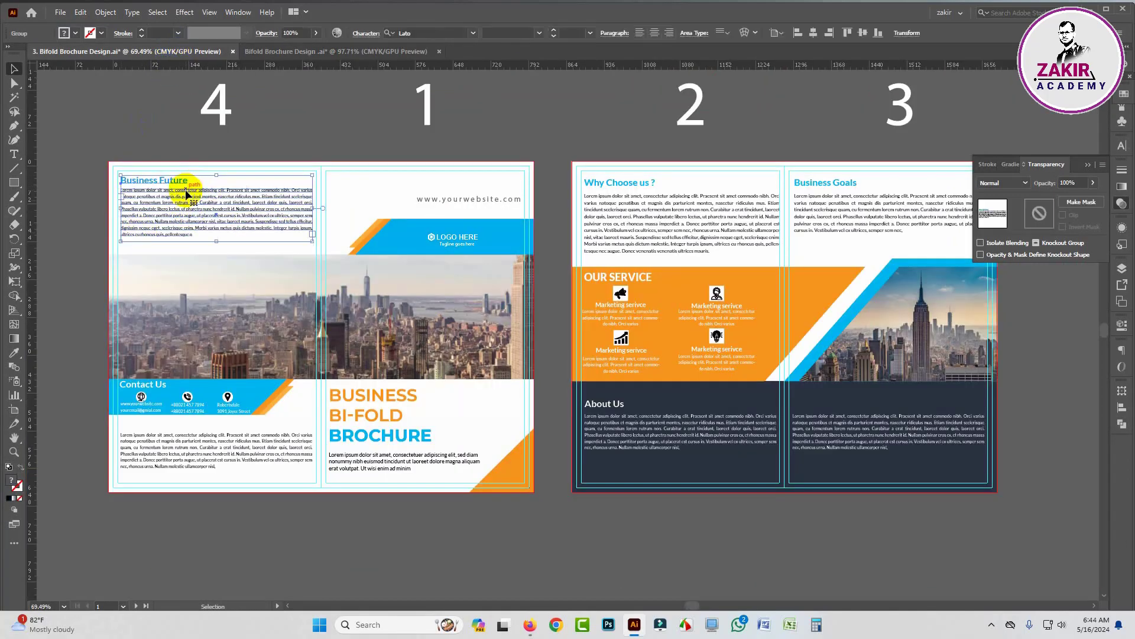
{"action": "left_click", "coordinate": [456, 198], "text": "shift"}
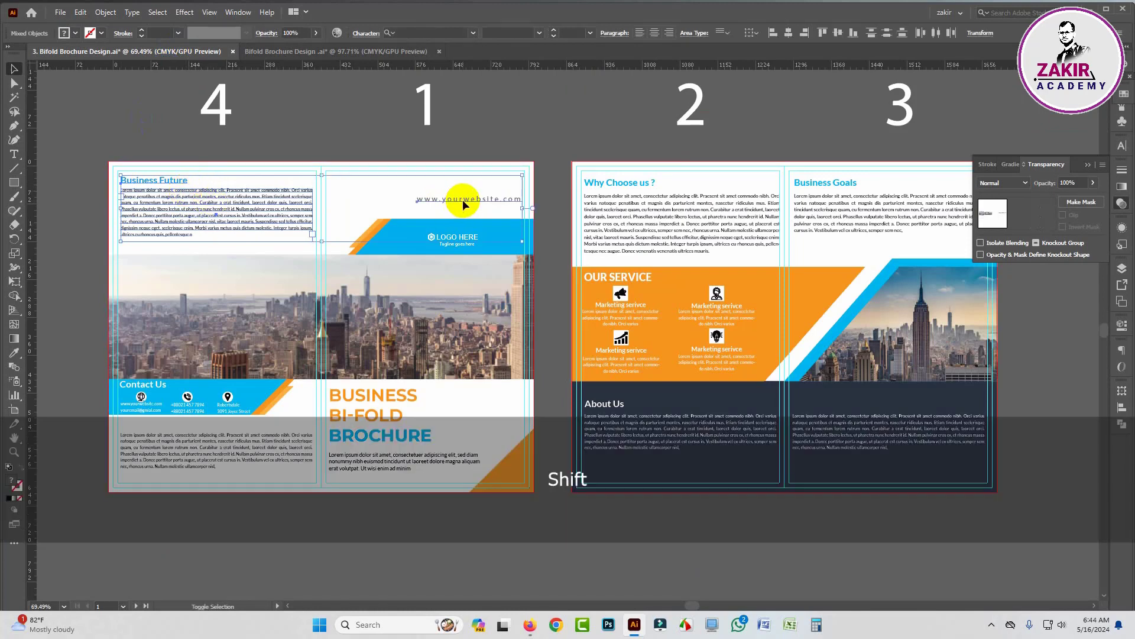
{"action": "left_click", "coordinate": [462, 238], "text": "shift"}
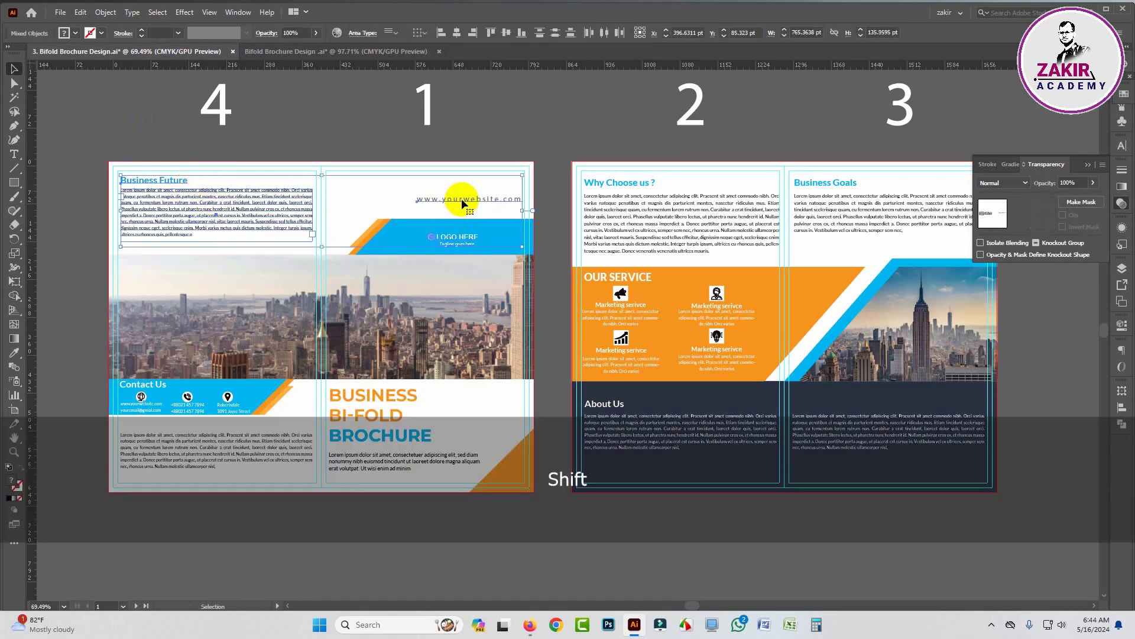
{"action": "left_click_drag", "start_coordinate": [462, 204], "coordinate": [316, 56]}
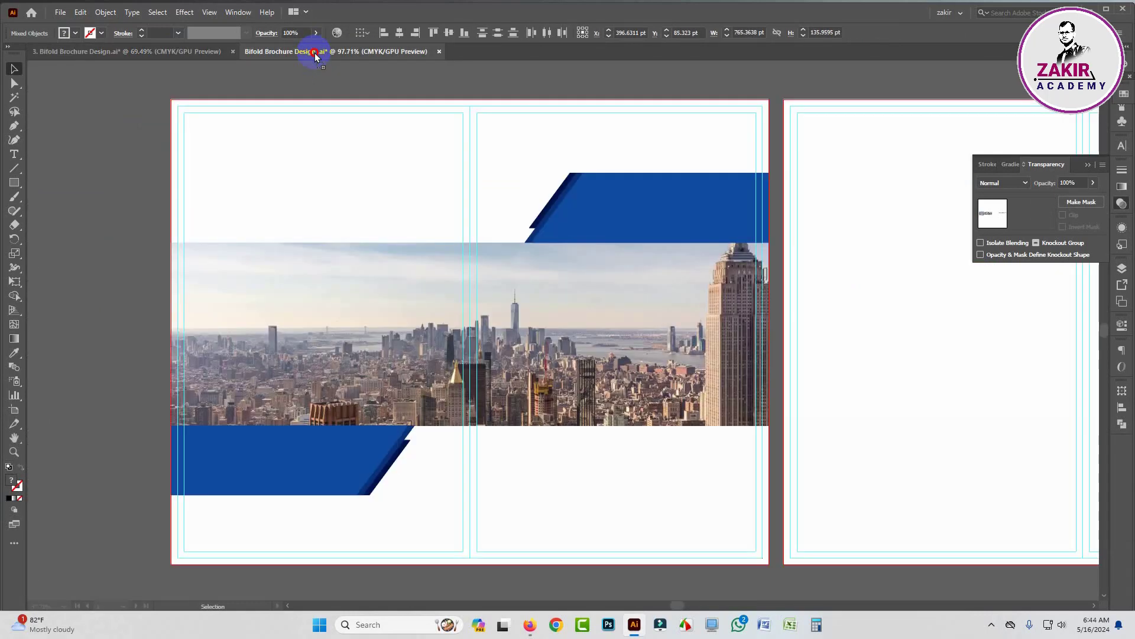
{"action": "left_click_drag", "start_coordinate": [467, 233], "coordinate": [470, 237]}
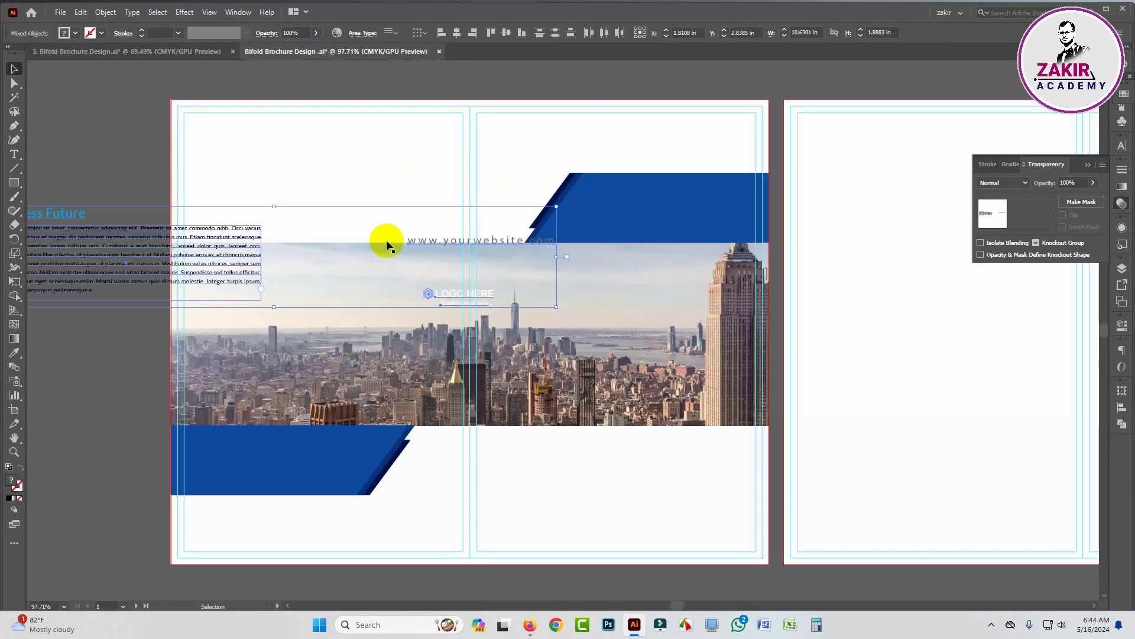
- Position the copied content with Business Future atop the back cover, the website above the upper banner and the logo on it
{"action": "left_click_drag", "start_coordinate": [238, 236], "coordinate": [437, 152]}
{"action": "left_click", "coordinate": [110, 188]}
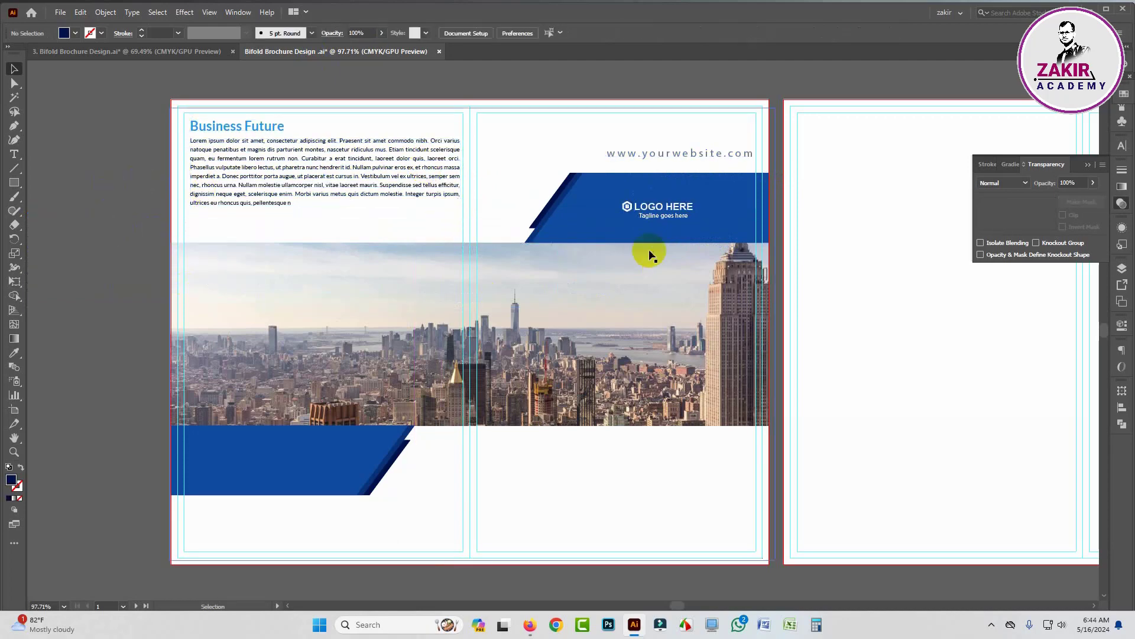
{"action": "left_click", "coordinate": [115, 247]}
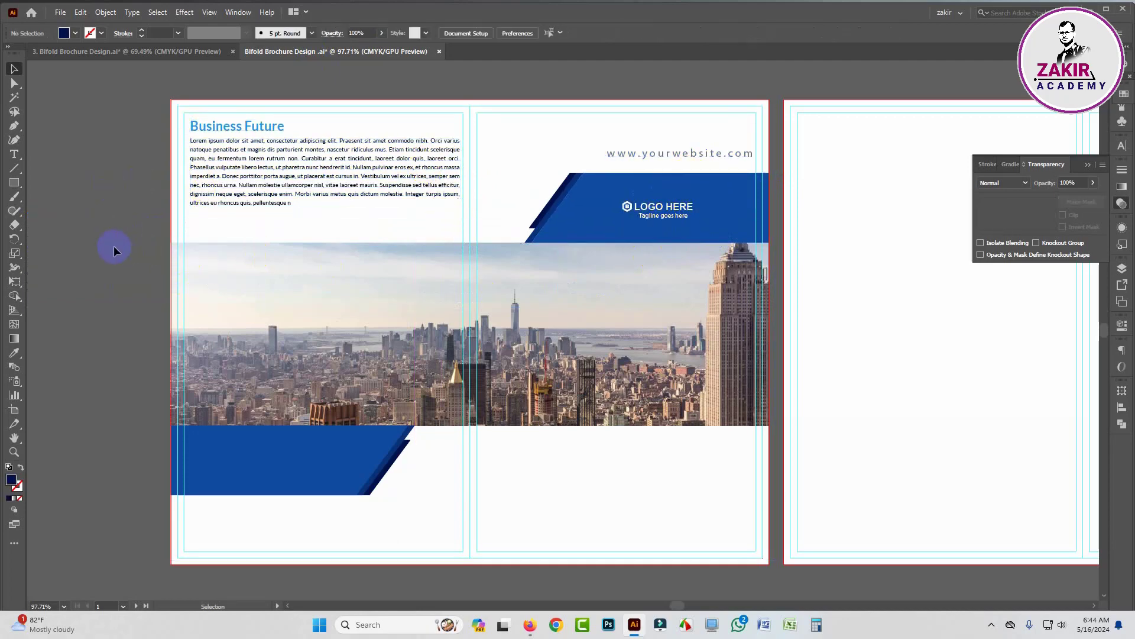
- Copy the Contact Us group and the paragraph beneath it from the reference brochure into the working document
{"action": "left_click", "coordinate": [170, 51]}
{"action": "scroll", "coordinate": [223, 317], "scroll_direction": "down", "scroll_amount": 2}
{"action": "scroll", "coordinate": [207, 354], "scroll_direction": "down", "scroll_amount": 1}
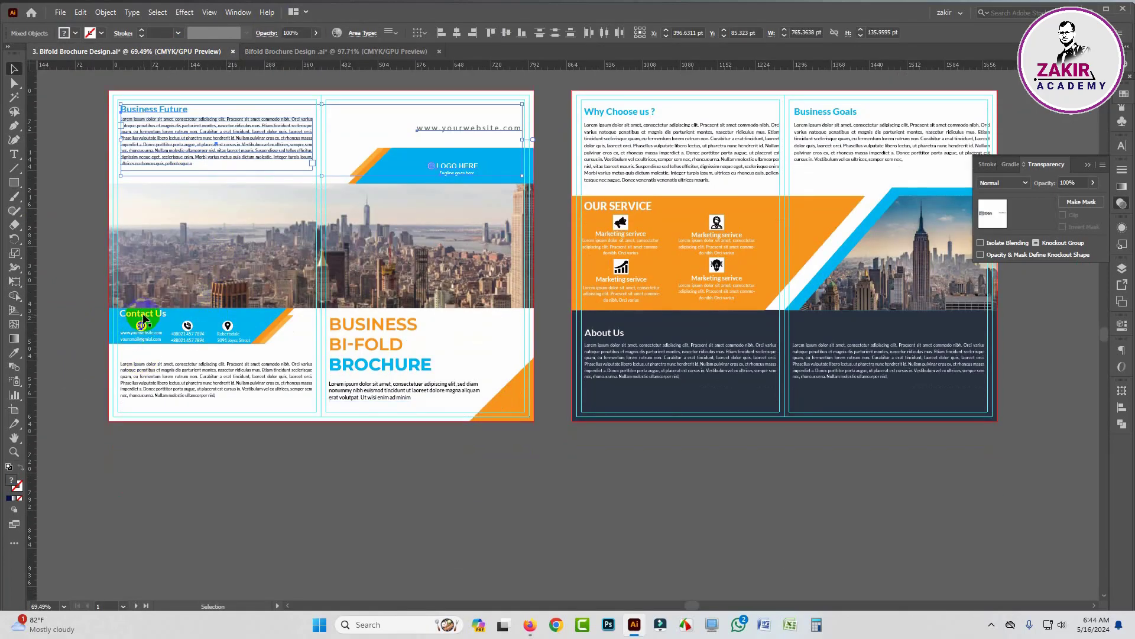
{"action": "left_click", "coordinate": [143, 320]}
{"action": "left_click", "coordinate": [165, 371], "text": "shift"}
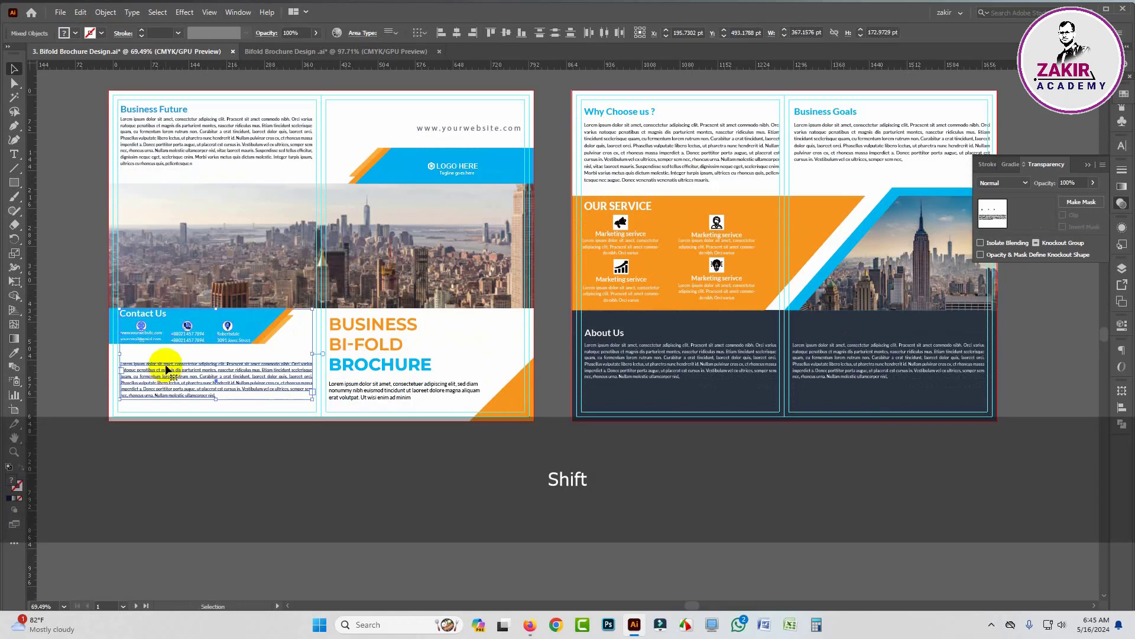
{"action": "left_click_drag", "start_coordinate": [168, 367], "coordinate": [330, 463]}
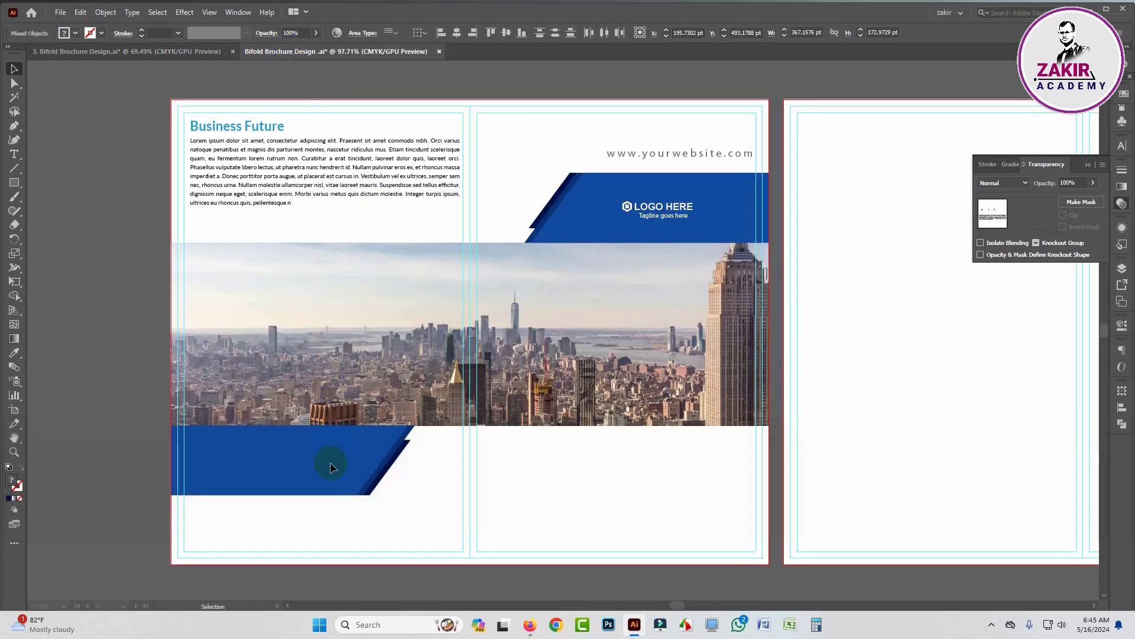
- Position the Contact Us group on the lower blue banner with its paragraph below, inside the back cover's side margins
{"action": "key", "text": "ctrl+space"}
{"action": "left_click_drag", "start_coordinate": [260, 471], "coordinate": [520, 300]}
{"action": "key", "text": "space"}
{"action": "key", "text": "ctrl+space"}
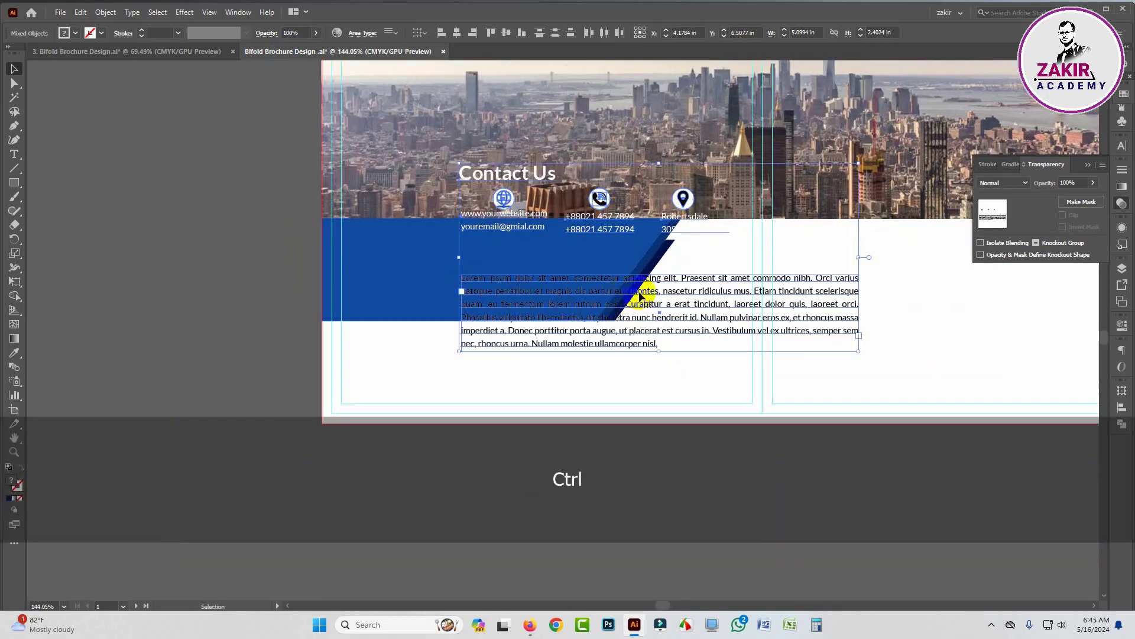
{"action": "left_click_drag", "start_coordinate": [640, 296], "coordinate": [527, 352]}
{"action": "left_click", "coordinate": [207, 347]}
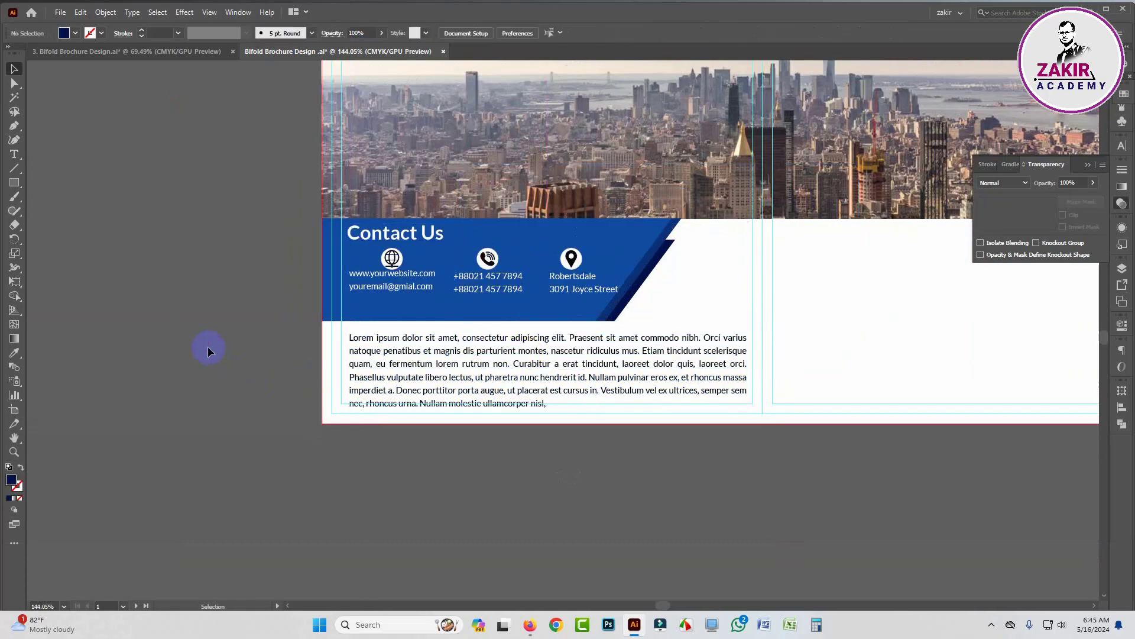
- Move the paragraph below the Contact Us banner up and slightly outward so it fits within the back cover's margin guides
{"action": "key", "text": "ctrl+space"}
{"action": "left_click_drag", "start_coordinate": [524, 446], "coordinate": [596, 445]}
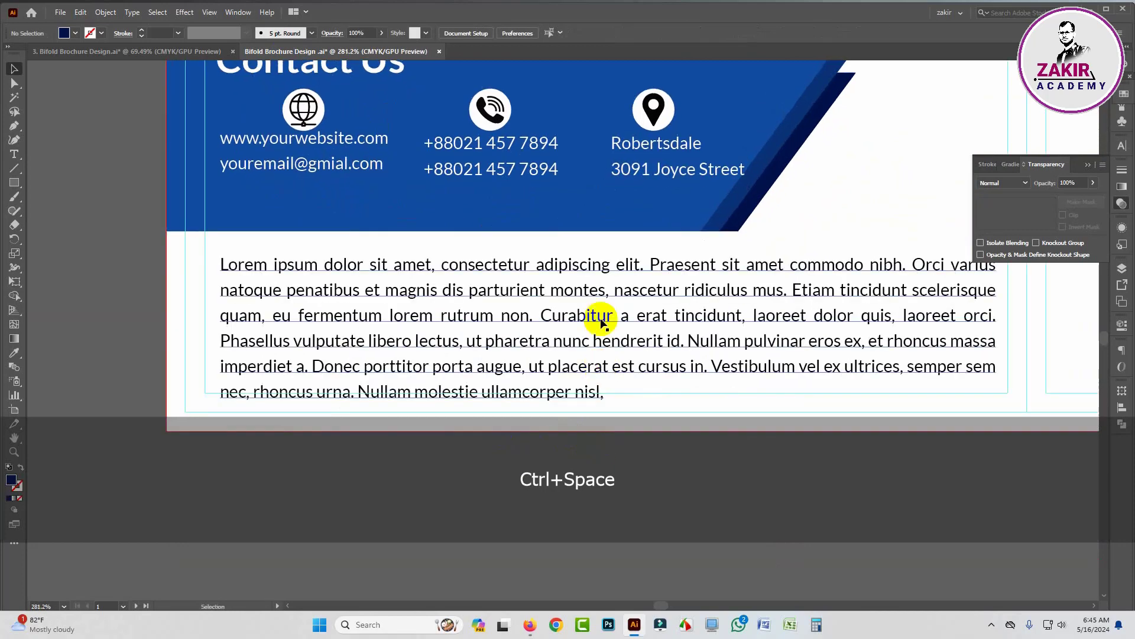
{"action": "left_click", "coordinate": [603, 317]}
{"action": "right_click", "coordinate": [594, 314]}
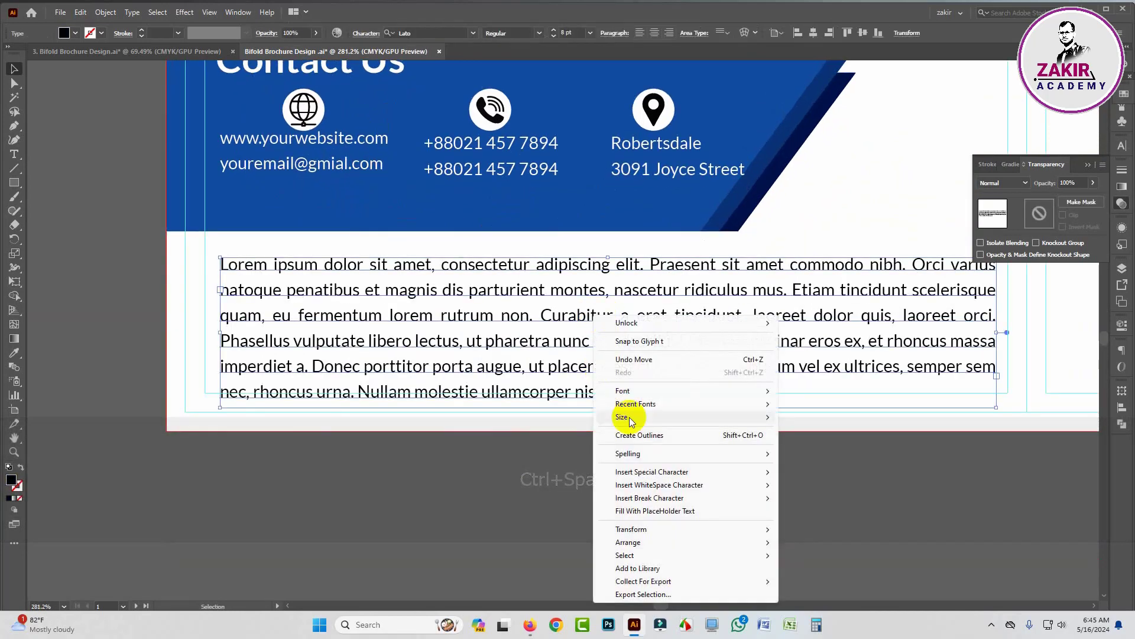
{"action": "left_click", "coordinate": [553, 497]}
{"action": "left_click", "coordinate": [560, 316]}
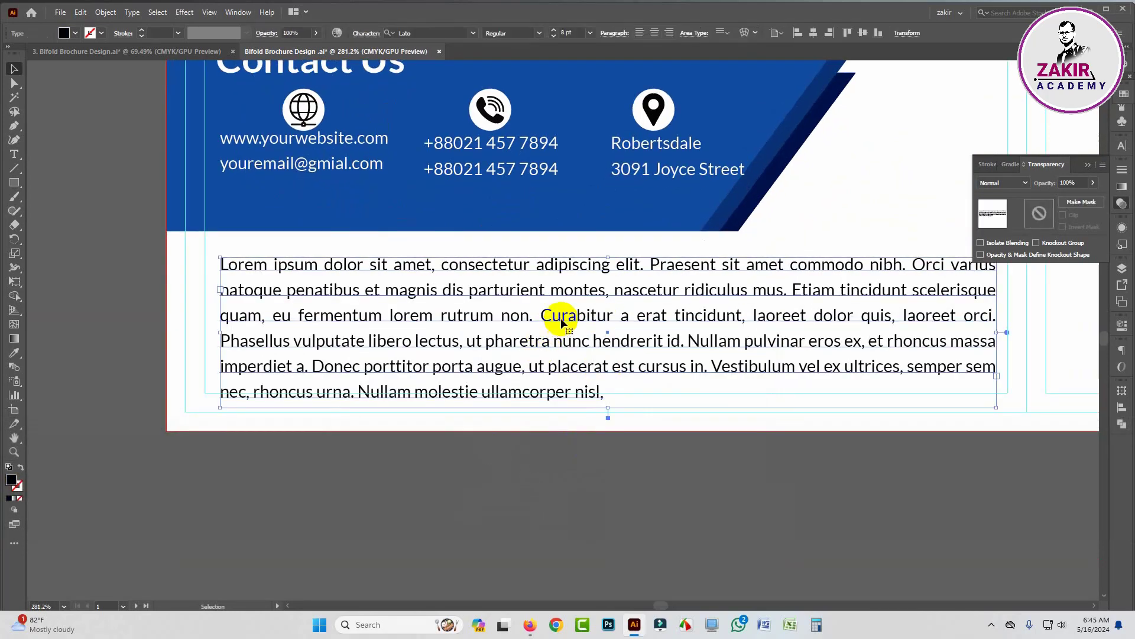
{"action": "mouse_move", "coordinate": [560, 317]}
{"action": "left_mouse_down"}
{"action": "mouse_move", "coordinate": [552, 300]}
{"action": "mouse_move", "coordinate": [558, 307]}
{"action": "left_mouse_up"}
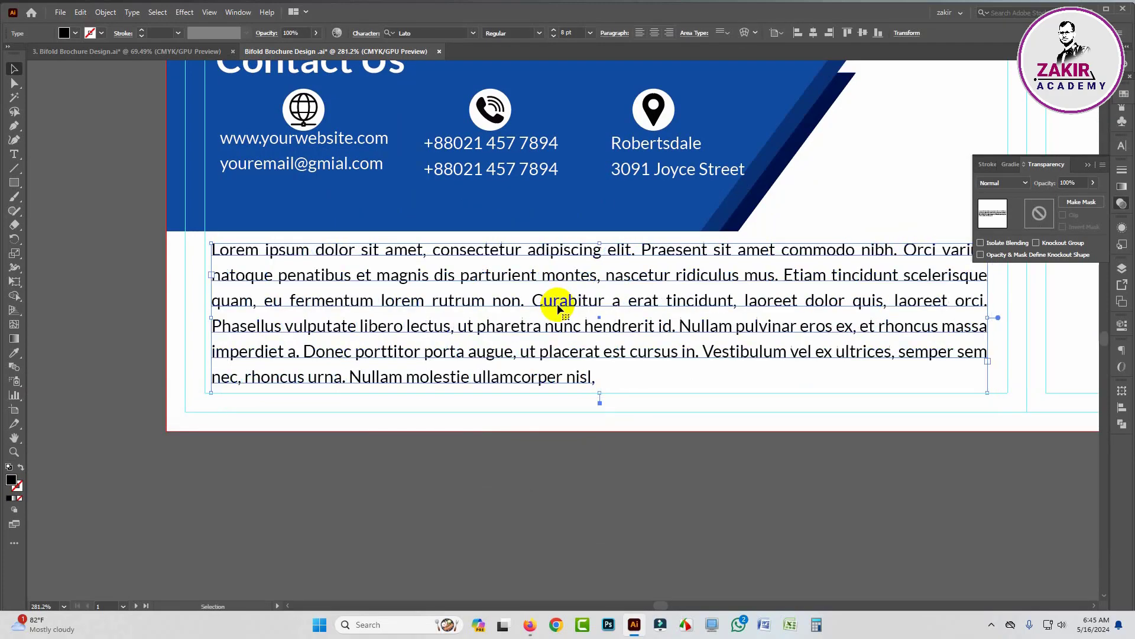
- Copy the BUSINESS BI-FOLD BROCHURE title group with its paragraph from the reference brochure onto the front cover below the skyline photo
{"action": "left_click", "coordinate": [264, 504]}
{"action": "key", "text": "ctrl+space"}
{"action": "left_click_drag", "start_coordinate": [612, 450], "coordinate": [390, 469]}
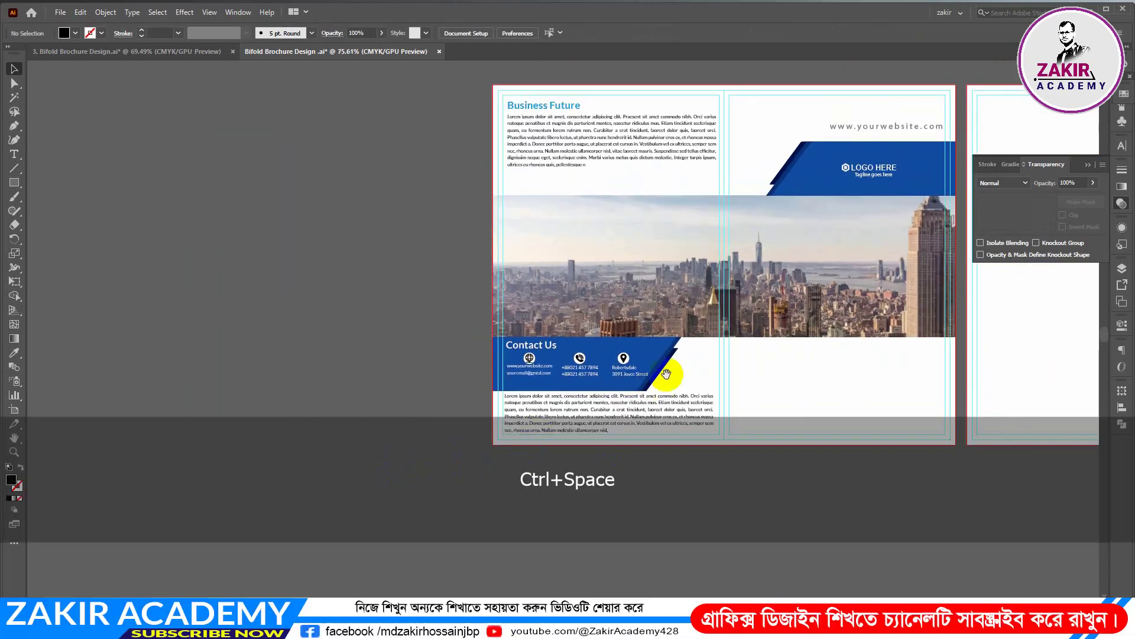
{"action": "left_click_drag", "start_coordinate": [697, 355], "coordinate": [464, 337]}
{"action": "key", "text": "ctrl+space"}
{"action": "left_click_drag", "start_coordinate": [464, 313], "coordinate": [378, 345]}
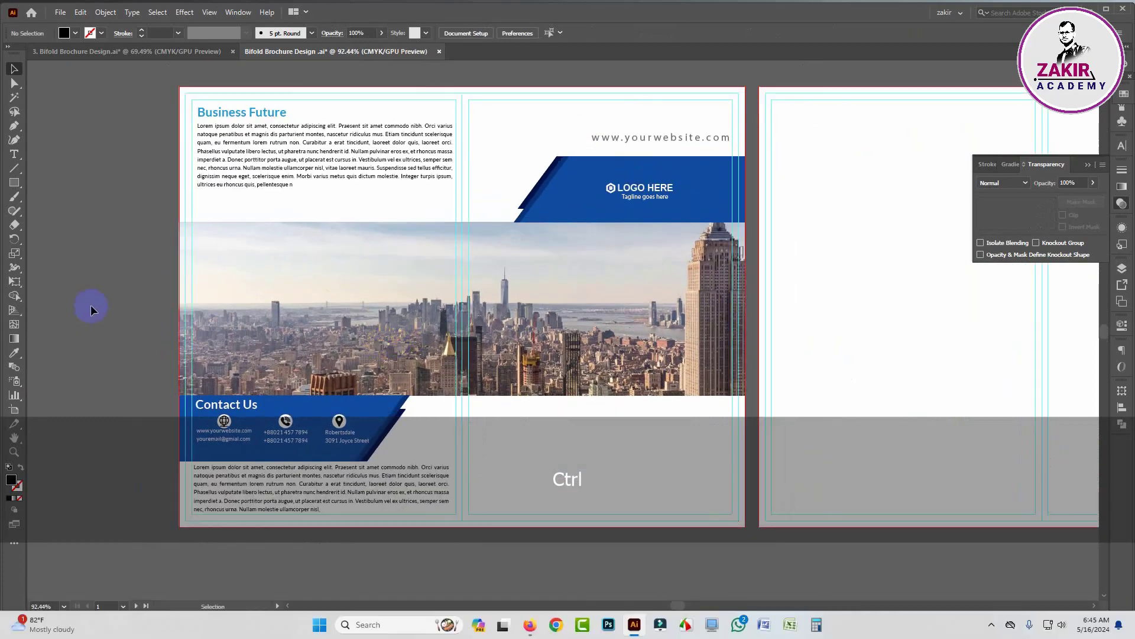
{"action": "left_click", "coordinate": [152, 51]}
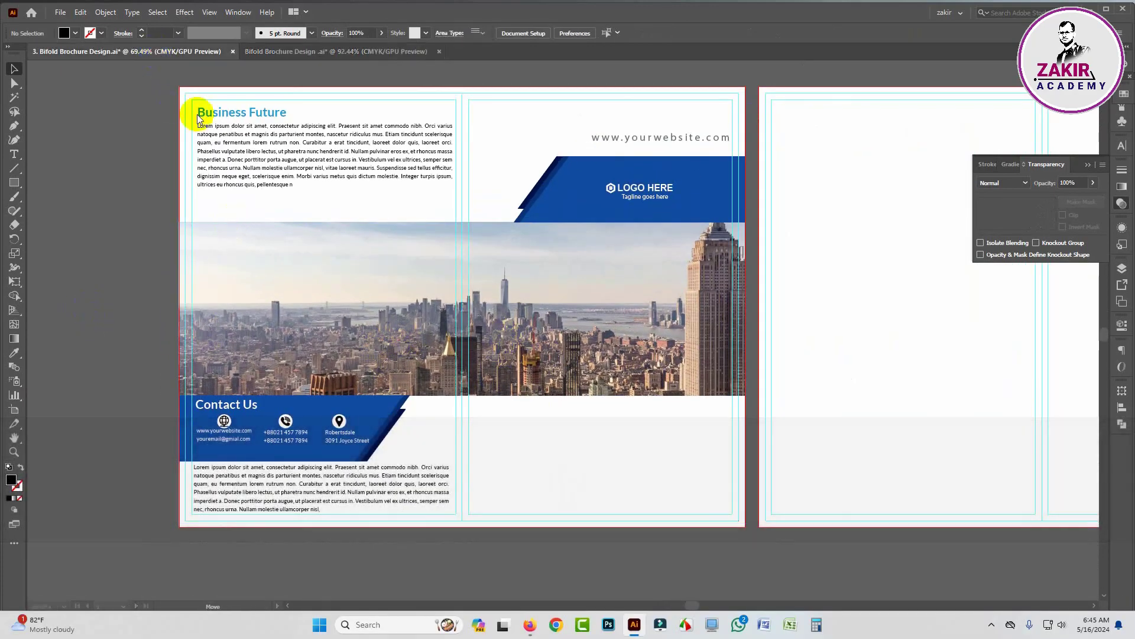
{"action": "left_click", "coordinate": [387, 355]}
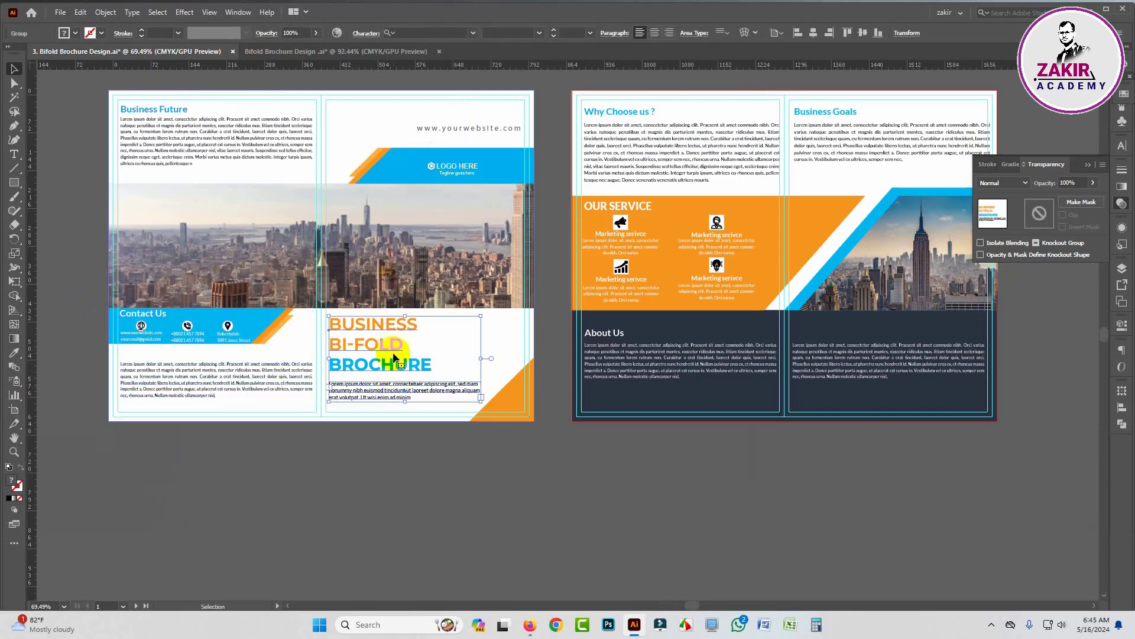
{"action": "left_click_drag", "start_coordinate": [391, 345], "coordinate": [585, 411]}
{"action": "key", "text": "ctrl+space"}
{"action": "left_click", "coordinate": [601, 483]}
{"action": "key", "text": "ctrl+space"}
{"action": "left_click_drag", "start_coordinate": [659, 484], "coordinate": [591, 375]}
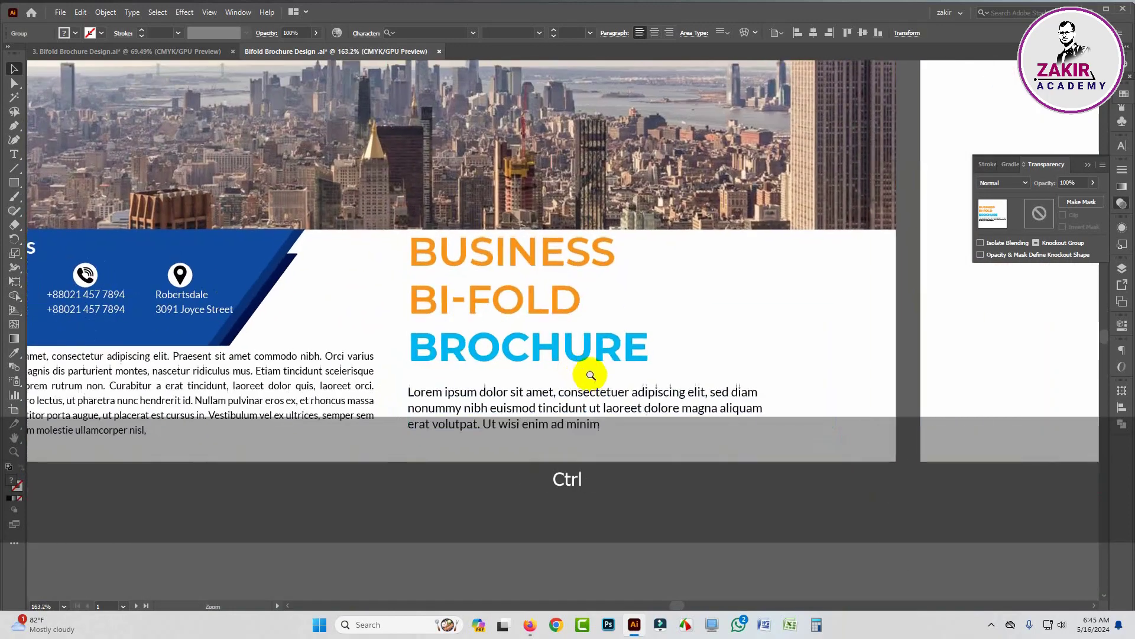
- Ungroup the front cover's title and paragraph, and move the paragraph up closer beneath BROCHURE
{"action": "right_click", "coordinate": [562, 412]}
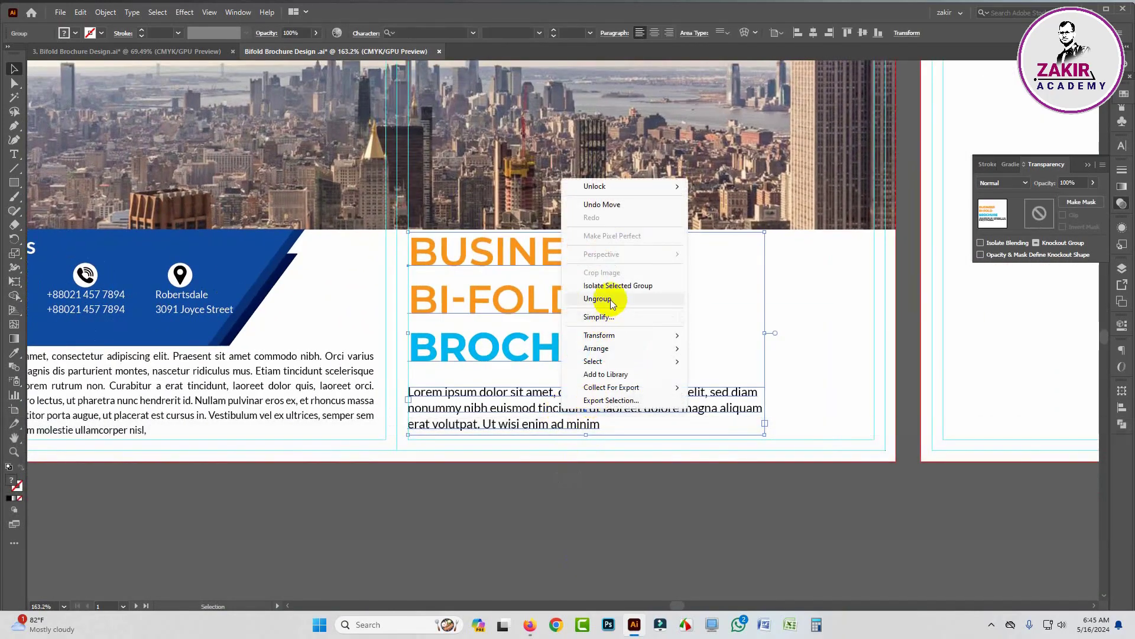
{"action": "left_click", "coordinate": [629, 299]}
{"action": "left_click", "coordinate": [578, 514]}
{"action": "key", "text": "ctrl+space"}
{"action": "left_click", "coordinate": [520, 406]}
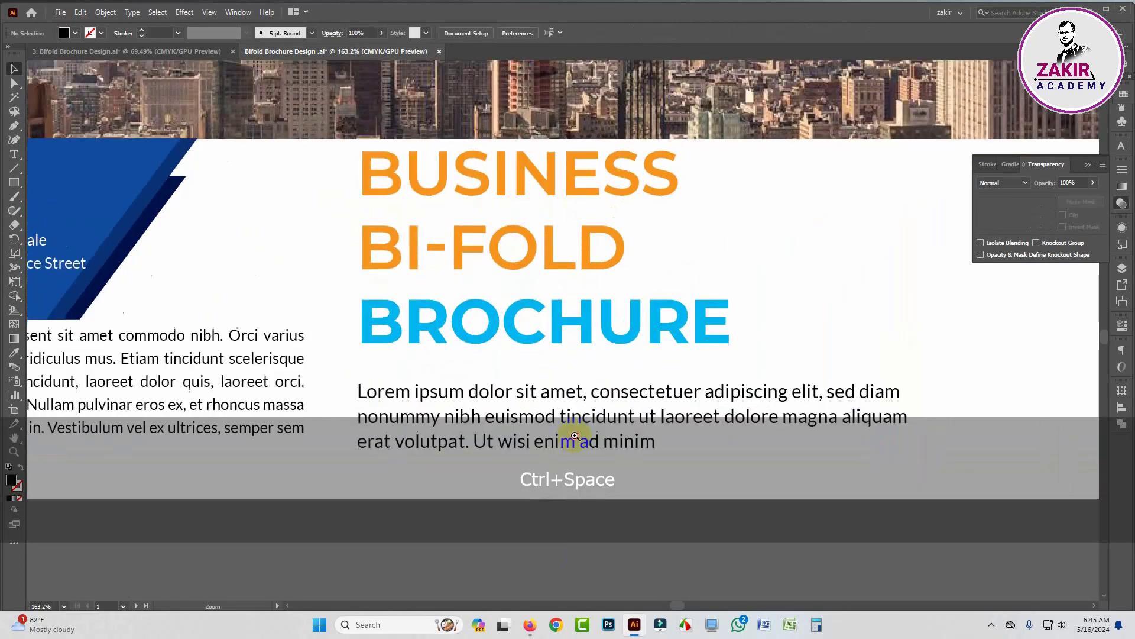
{"action": "left_click_drag", "start_coordinate": [540, 393], "coordinate": [541, 376]}
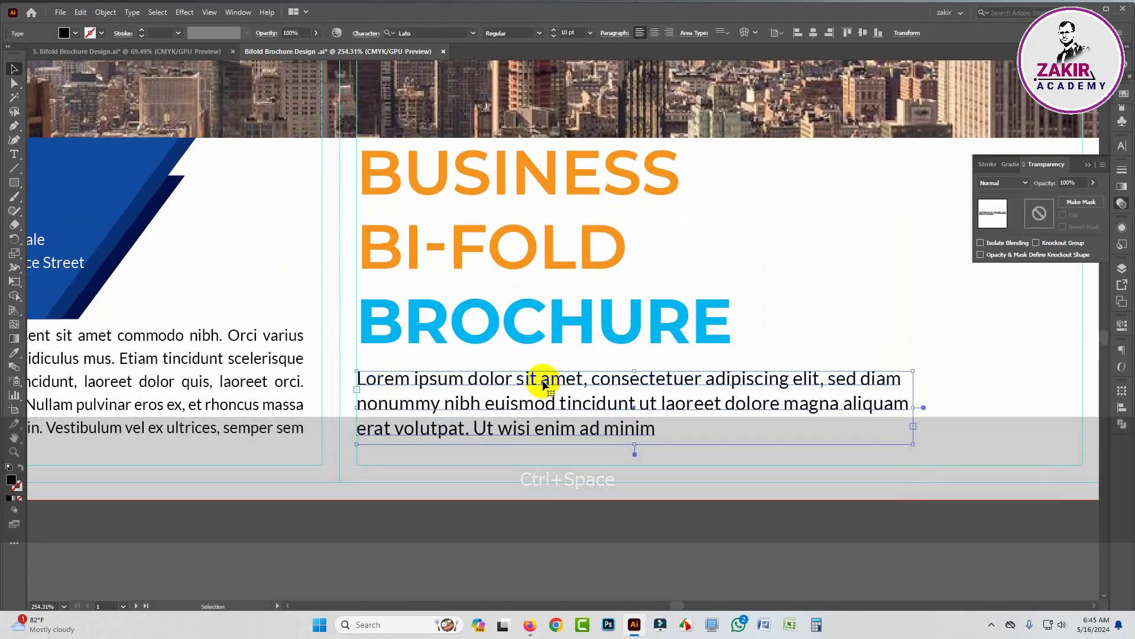
- Shift the cover title and its paragraph together slightly inward from the fold-side margin guide
{"action": "left_click", "coordinate": [559, 331], "text": "shift"}
{"action": "left_click_drag", "start_coordinate": [559, 332], "coordinate": [569, 332]}
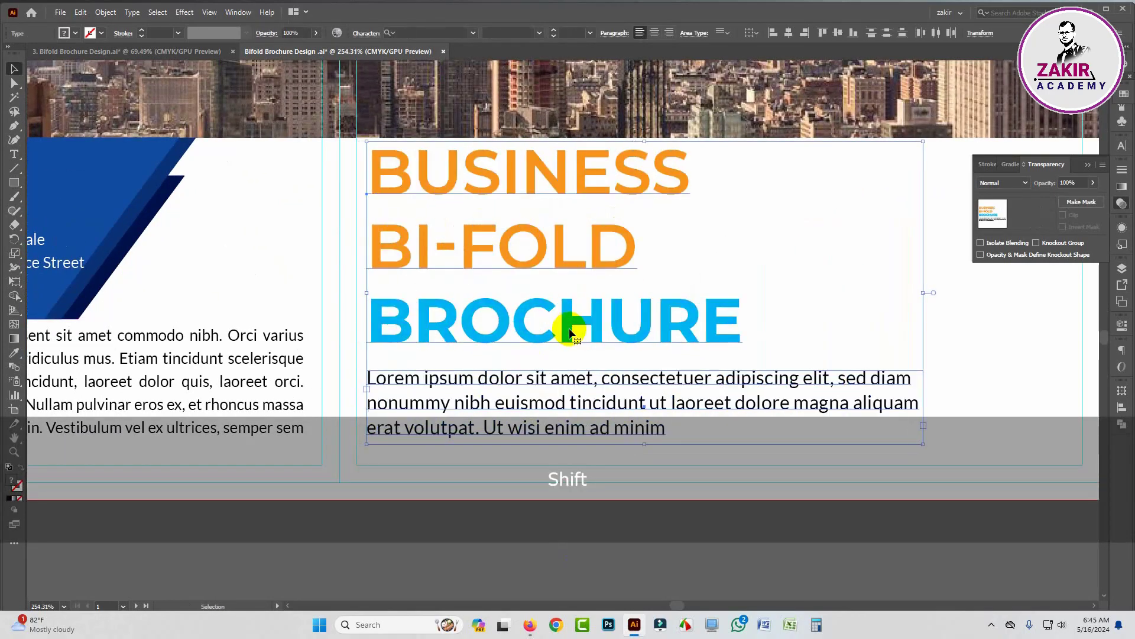
{"action": "left_click", "coordinate": [615, 547]}
- Review the cover artboard and compare it with the reference brochure's cover and inside spread
{"action": "key", "text": "ctrl+space"}
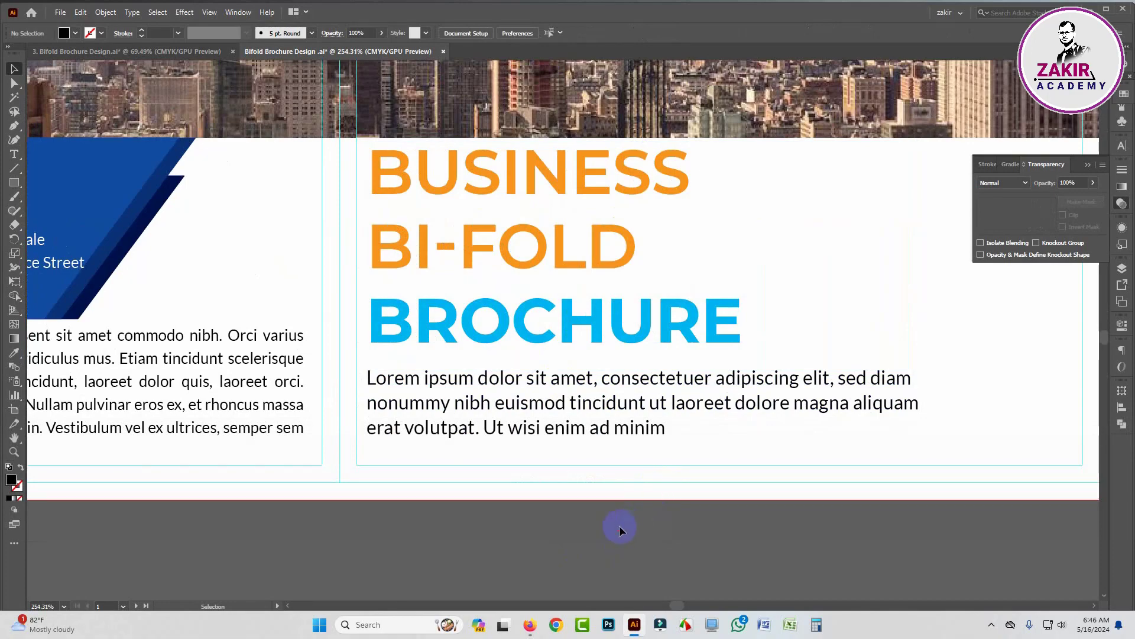
{"action": "key", "text": "ctrl+space"}
{"action": "left_click_drag", "start_coordinate": [668, 331], "coordinate": [495, 336]}
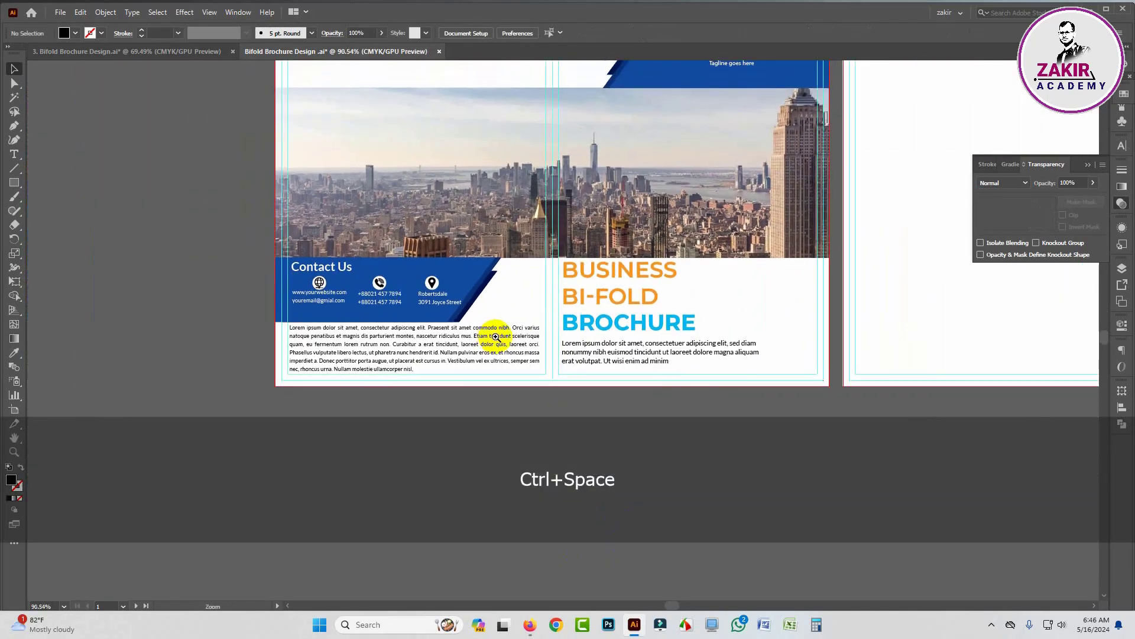
{"action": "left_click_drag", "start_coordinate": [589, 261], "coordinate": [530, 402]}
{"action": "left_click_drag", "start_coordinate": [594, 353], "coordinate": [619, 351]}
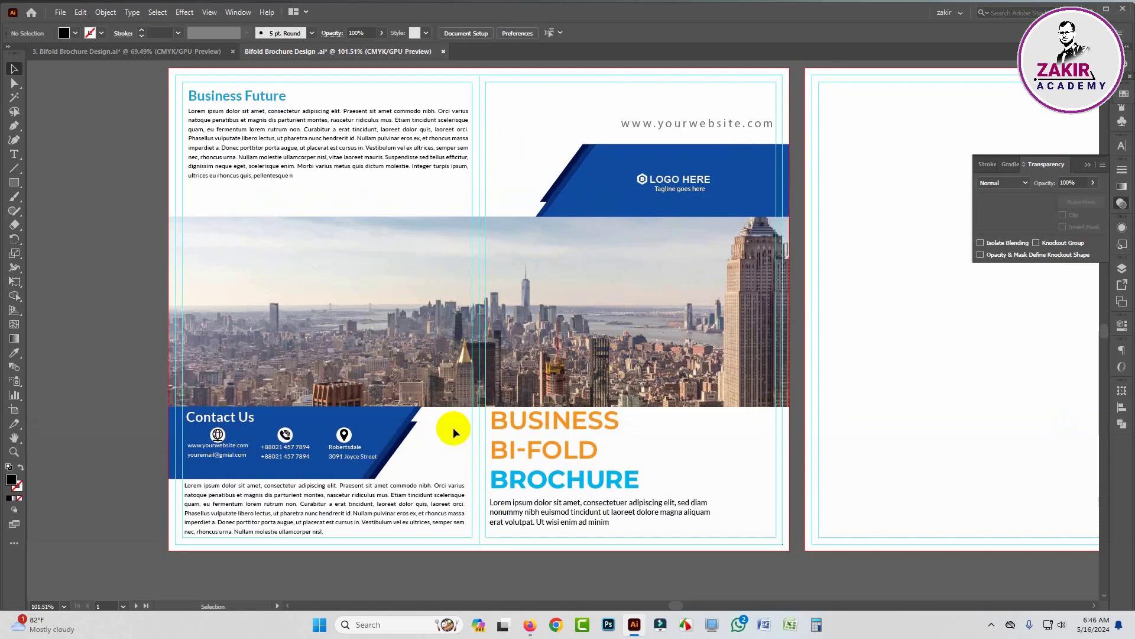
{"action": "left_click", "coordinate": [139, 382]}
{"action": "scroll", "coordinate": [140, 379], "scroll_direction": "down", "scroll_amount": 1}
{"action": "scroll", "coordinate": [137, 378], "scroll_direction": "up", "scroll_amount": 1}
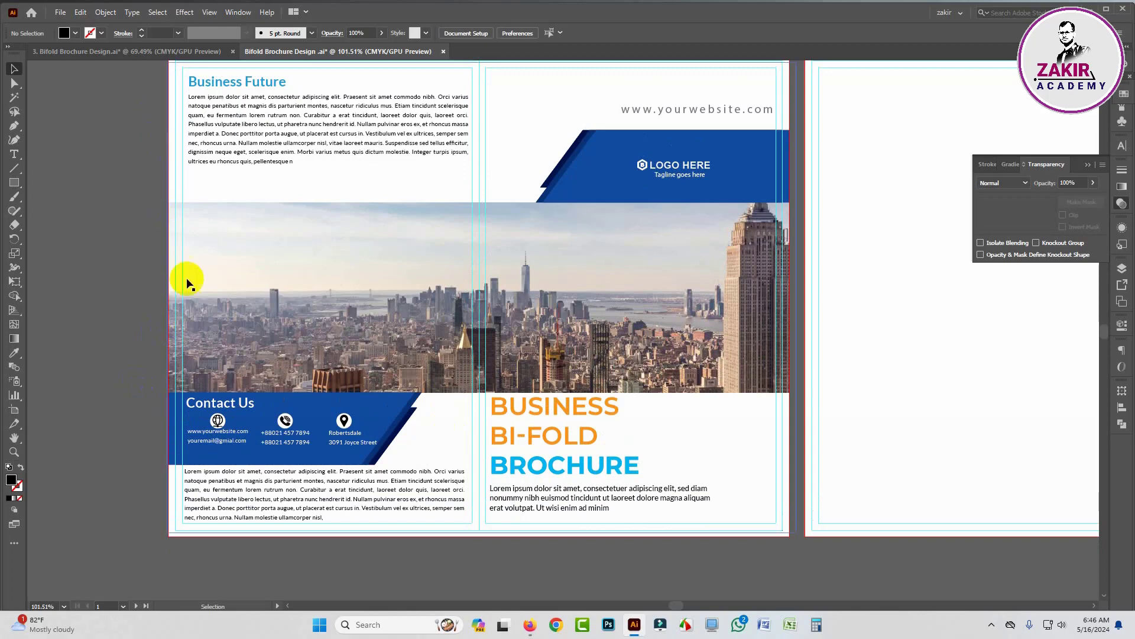
{"action": "left_click", "coordinate": [172, 51]}
{"action": "left_click_drag", "start_coordinate": [682, 286], "coordinate": [712, 268]}
{"action": "left_click_drag", "start_coordinate": [716, 265], "coordinate": [577, 298]}
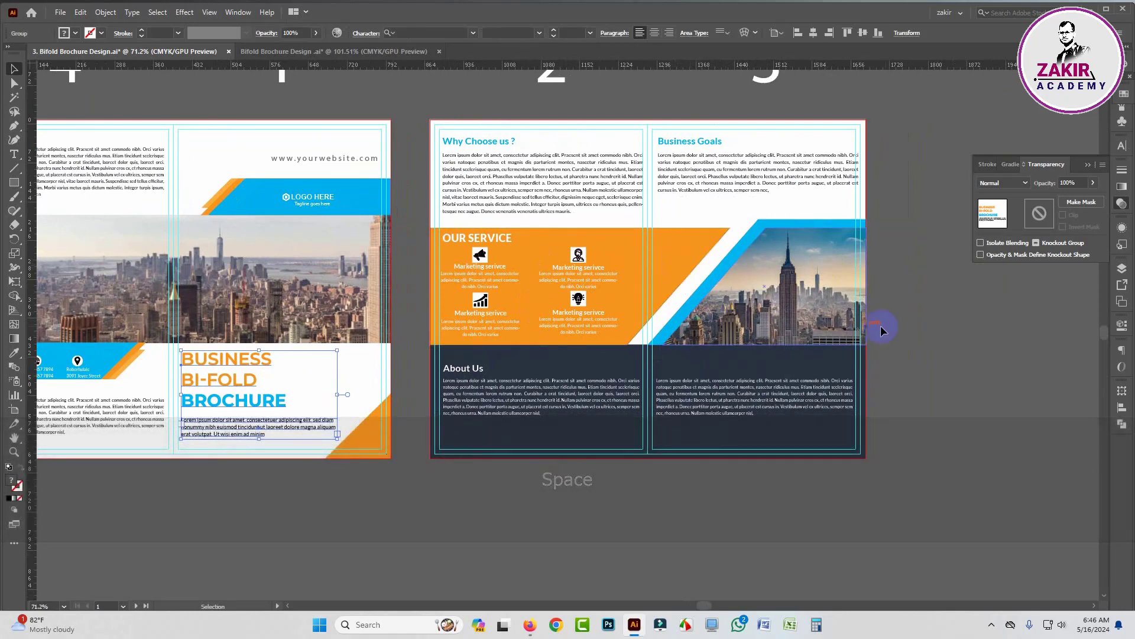
{"action": "left_click", "coordinate": [205, 123]}
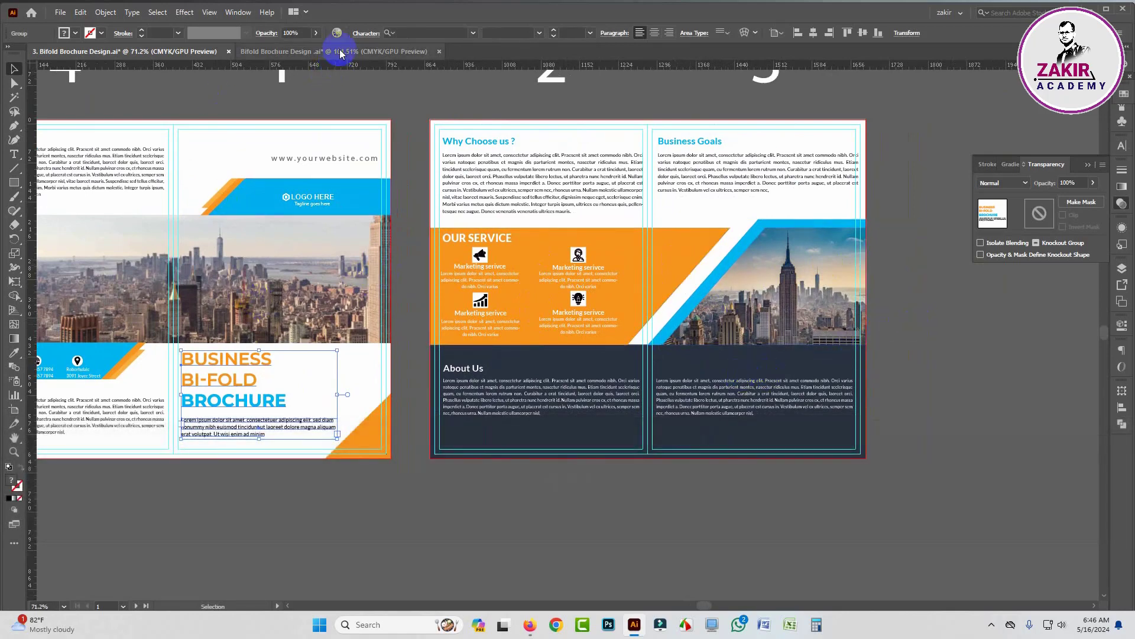
{"action": "left_click", "coordinate": [342, 56]}
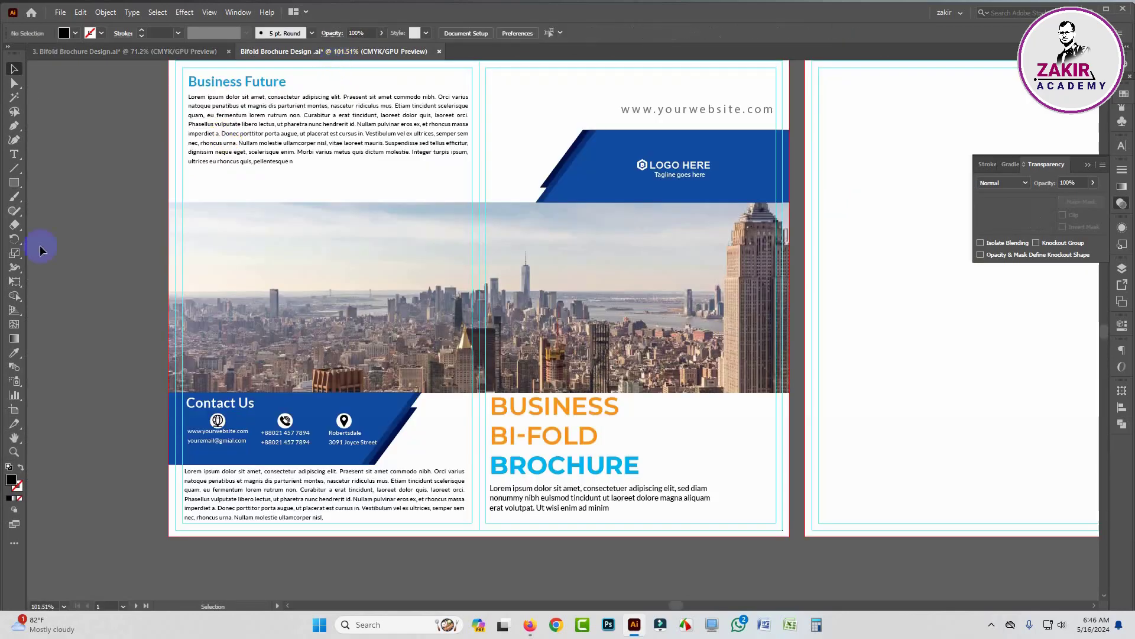
{"action": "left_click", "coordinate": [14, 182]}
{"action": "key", "text": "space"}
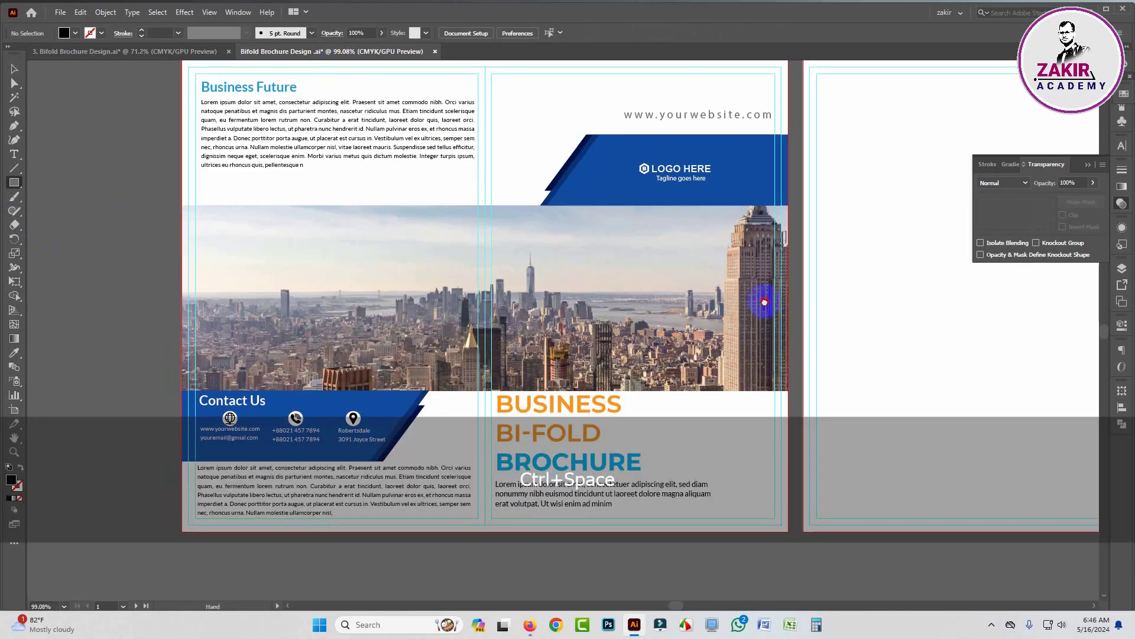
{"action": "left_click_drag", "start_coordinate": [760, 299], "coordinate": [329, 227]}
{"action": "key", "text": "ctrl+space"}
{"action": "left_click_drag", "start_coordinate": [613, 261], "coordinate": [493, 270]}
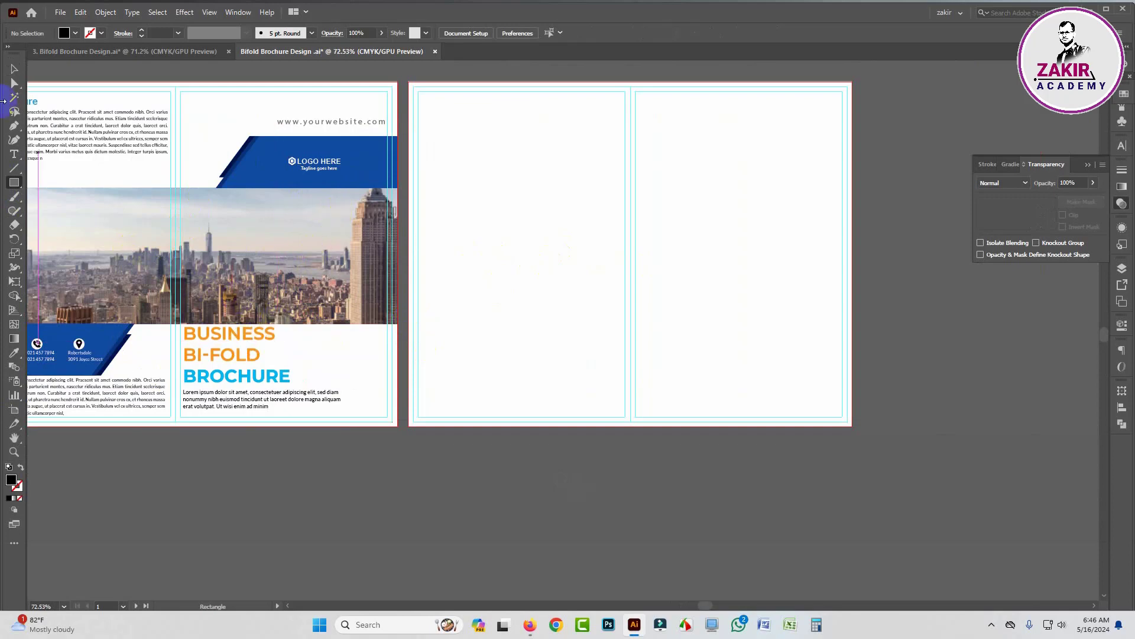
- Recolour the BUSINESS and BI-FOLD lines of the cover title with the blue sampled from the logo banner
{"action": "left_click", "coordinate": [13, 70]}
{"action": "left_click", "coordinate": [247, 359]}
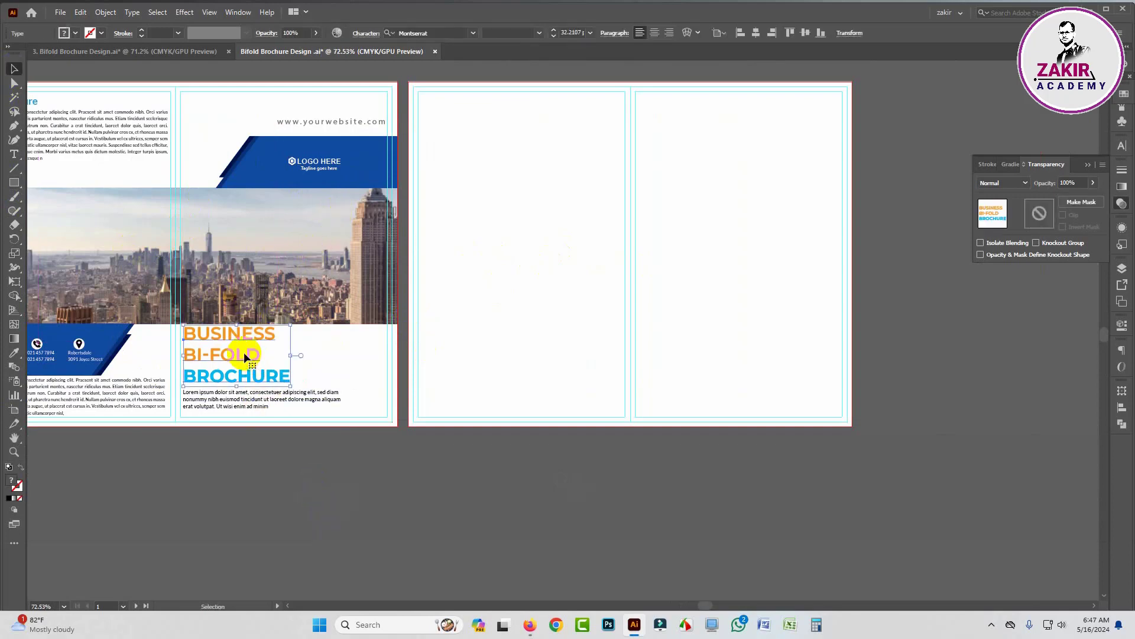
{"action": "right_click", "coordinate": [282, 359]}
{"action": "left_click", "coordinate": [363, 538]}
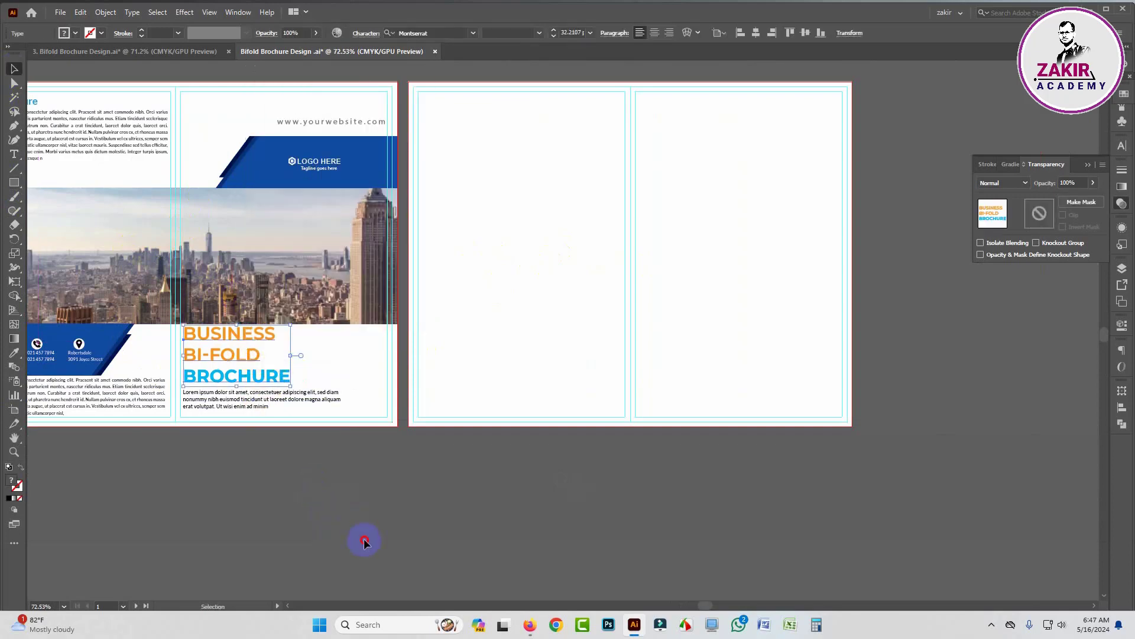
{"action": "double_click", "coordinate": [260, 336]}
{"action": "right_click", "coordinate": [258, 335]}
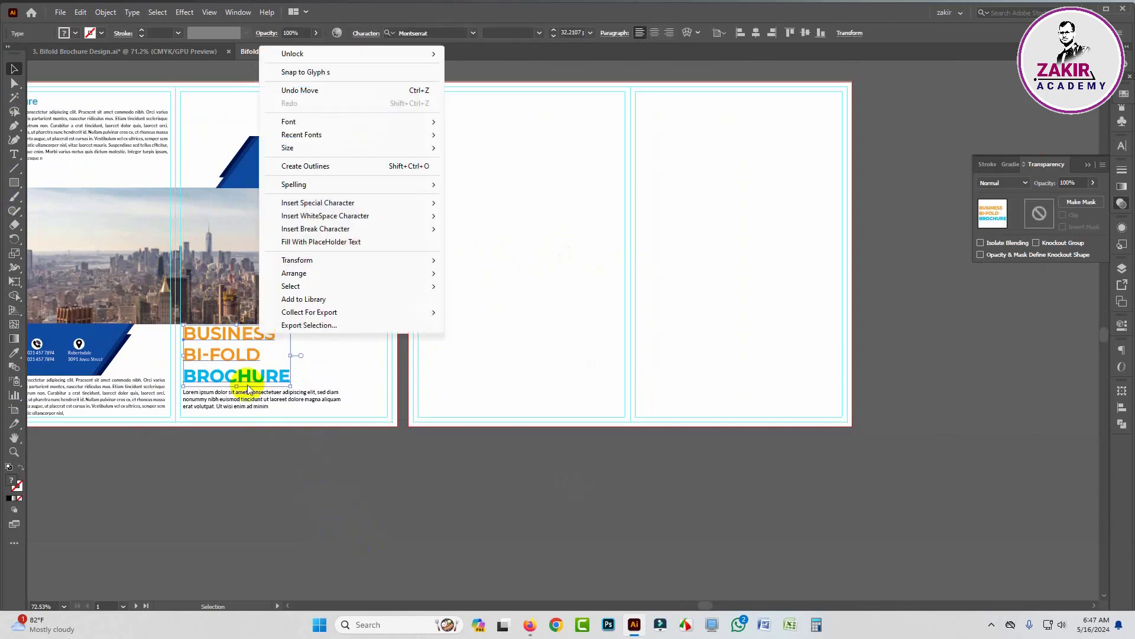
{"action": "left_click", "coordinate": [236, 352]}
{"action": "left_click_drag", "start_coordinate": [236, 351], "coordinate": [123, 336]}
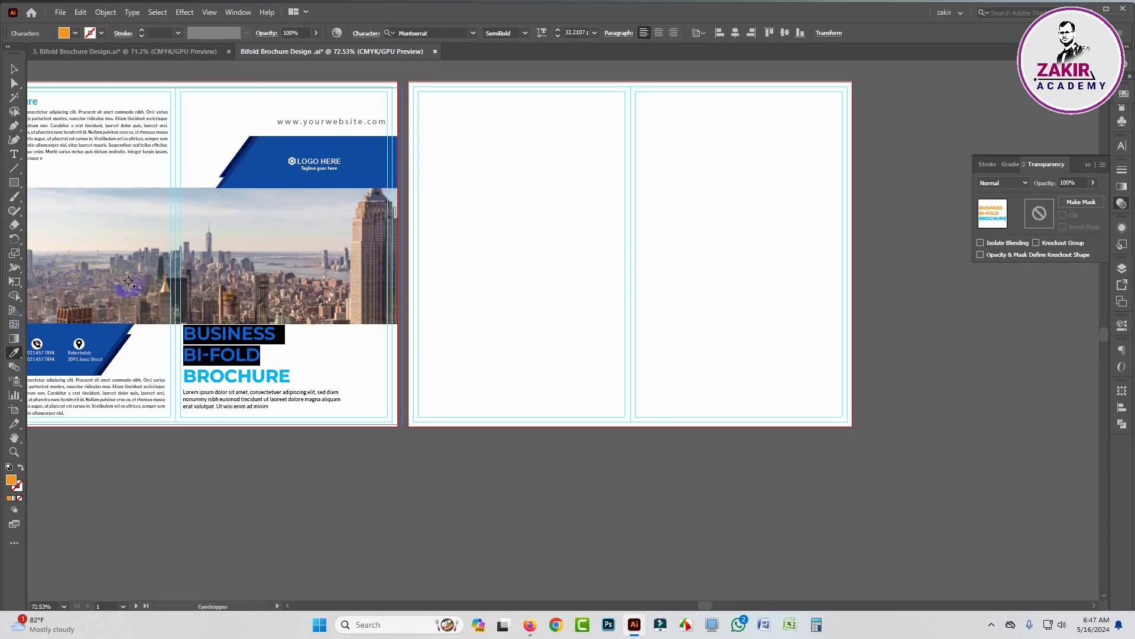
{"action": "key", "text": "Caps_Lock"}
{"action": "left_click", "coordinate": [264, 177]}
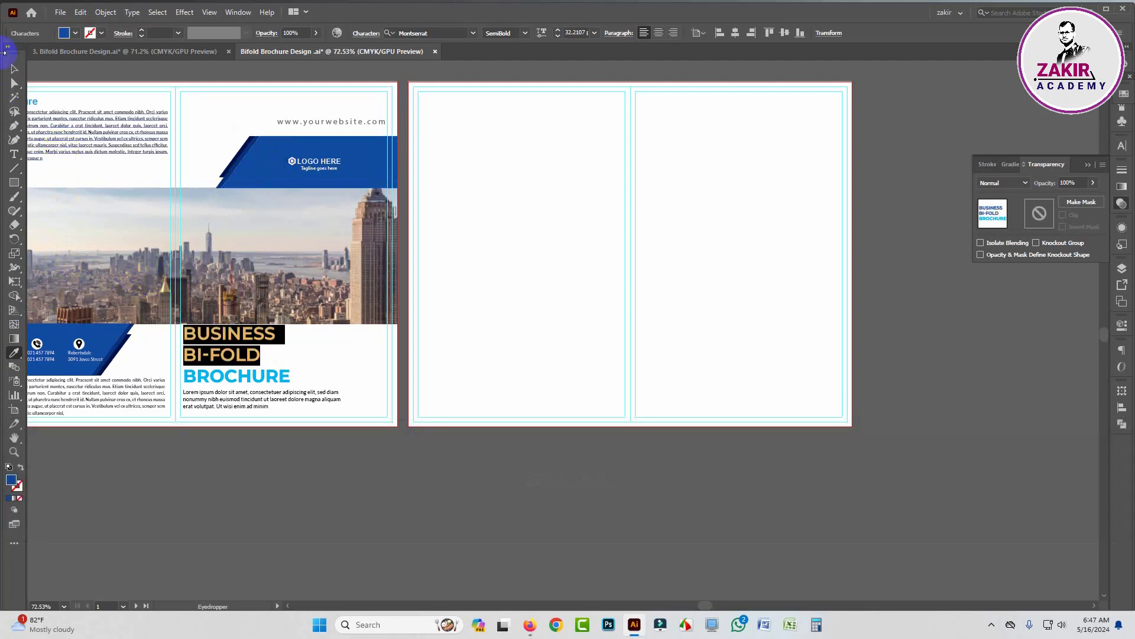
{"action": "left_click", "coordinate": [14, 69]}
{"action": "left_click", "coordinate": [331, 544]}
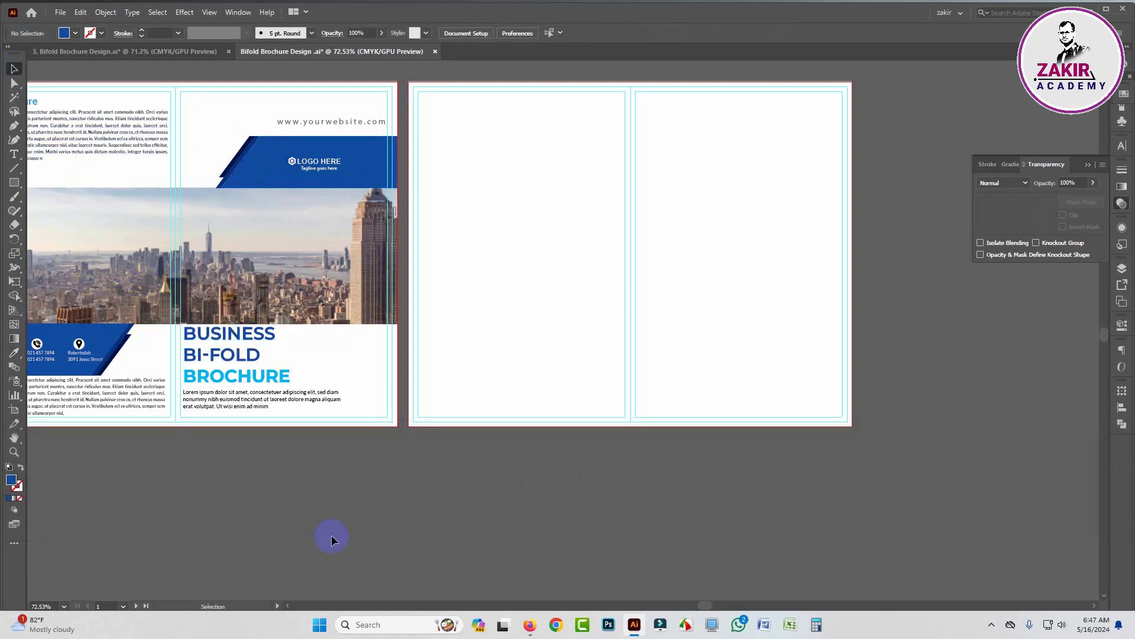
- Draw a blue rectangle about 1.57 x 1.53 in in the front cover's lower outer corner, ending at the bleed edge
{"action": "key", "text": "ctrl+space"}
{"action": "left_click_drag", "start_coordinate": [286, 477], "coordinate": [524, 474]}
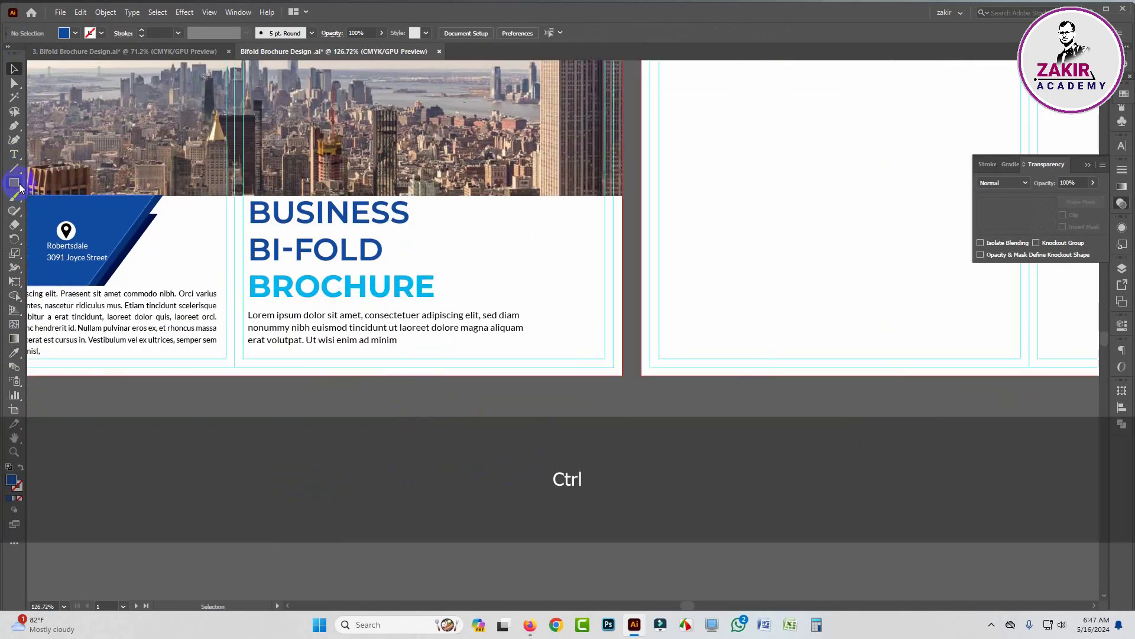
{"action": "key", "text": "ctrl+space"}
{"action": "left_click_drag", "start_coordinate": [578, 357], "coordinate": [619, 357]}
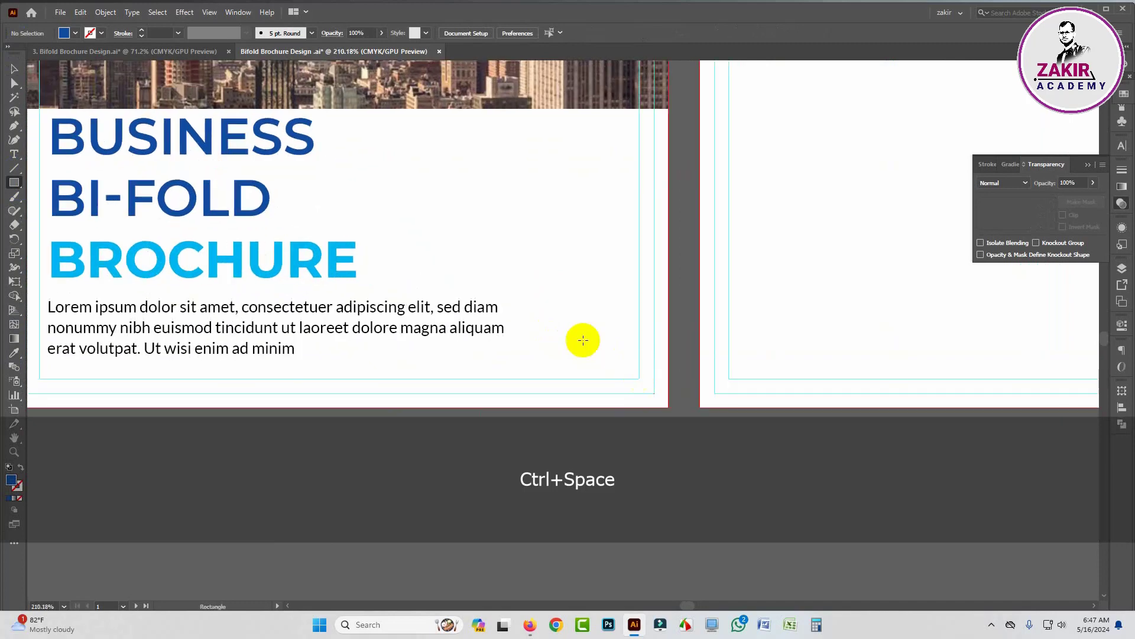
{"action": "left_click_drag", "start_coordinate": [488, 232], "coordinate": [669, 407]}
- Delete the rectangle's upper inner anchor point to turn it into a corner triangle
{"action": "key", "text": "ctrl+space"}
{"action": "left_click_drag", "start_coordinate": [580, 497], "coordinate": [546, 419]}
{"action": "left_click", "coordinate": [12, 84]}
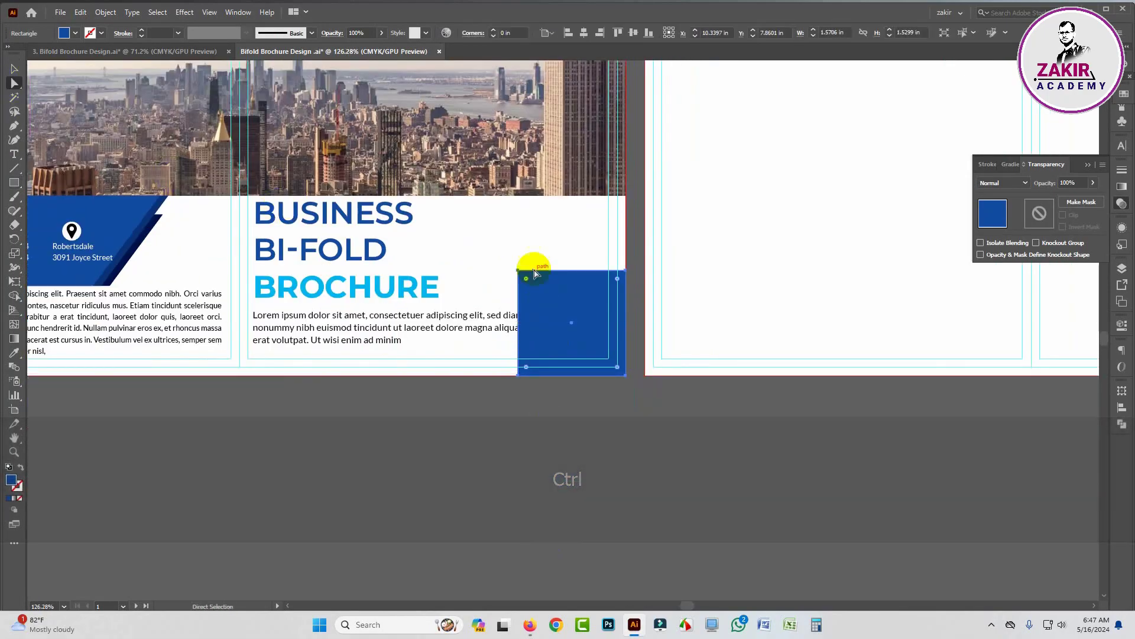
{"action": "left_click", "coordinate": [519, 272]}
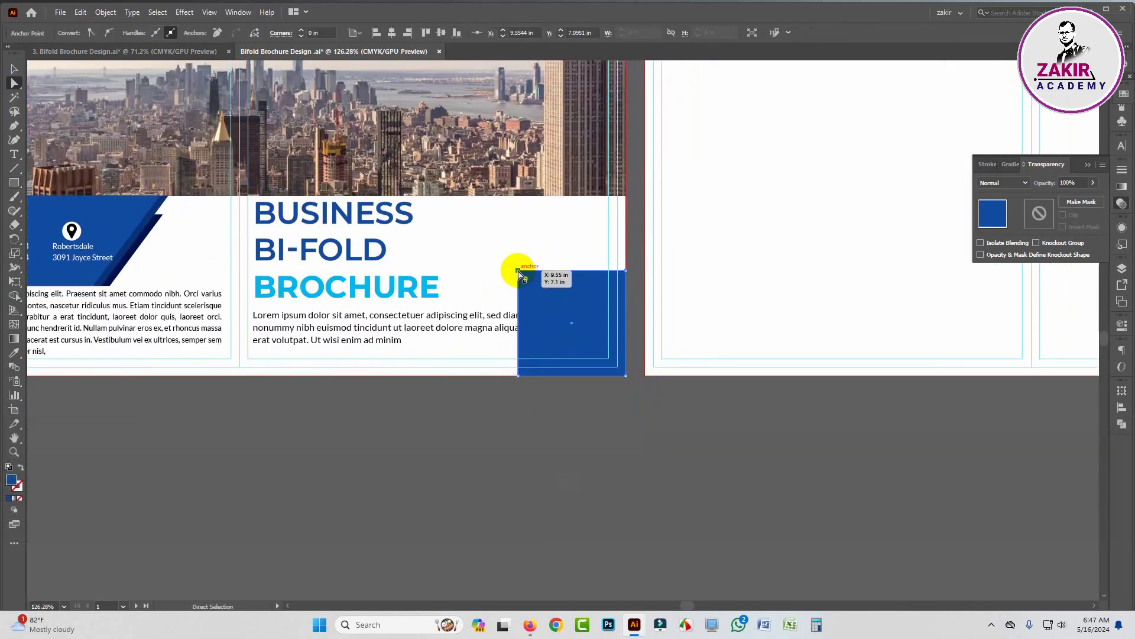
{"action": "key", "text": "Delete"}
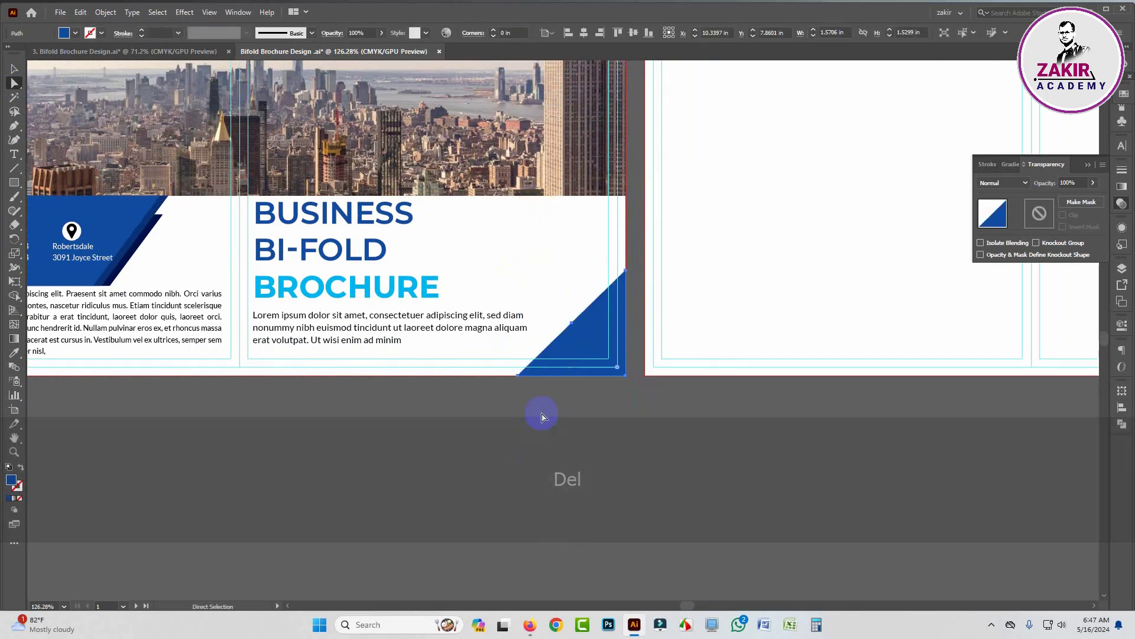
- Enlarge the blue corner triangle diagonally toward the cover title, keeping its lower outer corner at the bleed edge
{"action": "left_click", "coordinate": [14, 69]}
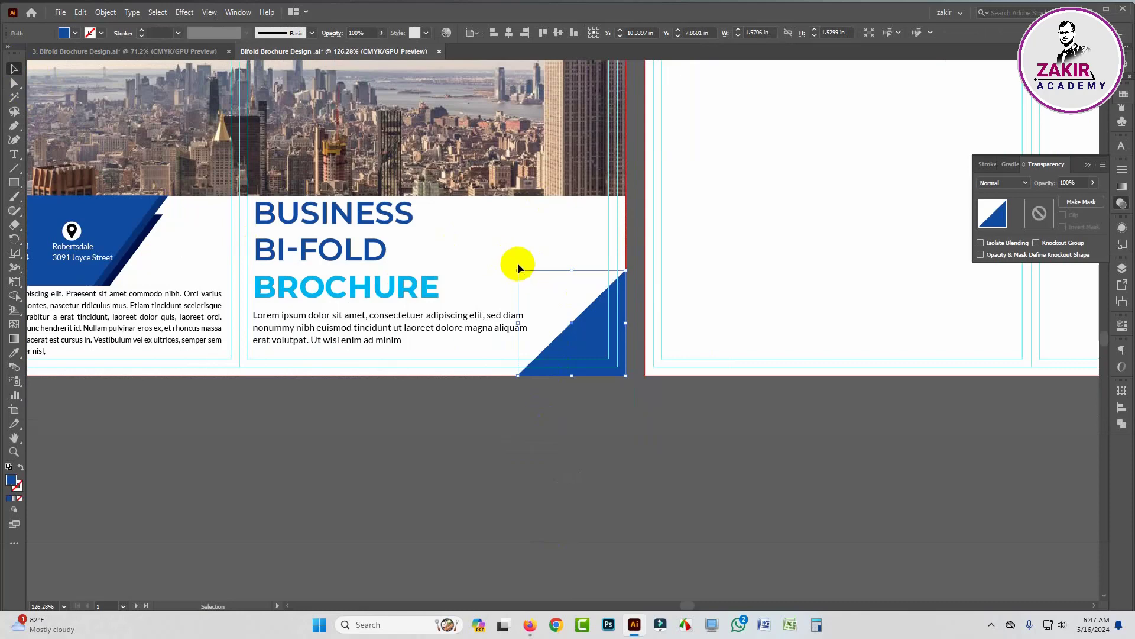
{"action": "left_click_drag", "start_coordinate": [518, 271], "coordinate": [486, 238]}
{"action": "left_click", "coordinate": [545, 499]}
{"action": "left_click_drag", "start_coordinate": [663, 484], "coordinate": [631, 477]}
{"action": "left_click_drag", "start_coordinate": [436, 379], "coordinate": [454, 391]}
{"action": "left_click_drag", "start_coordinate": [455, 391], "coordinate": [467, 490]}
{"action": "left_click", "coordinate": [450, 486]}
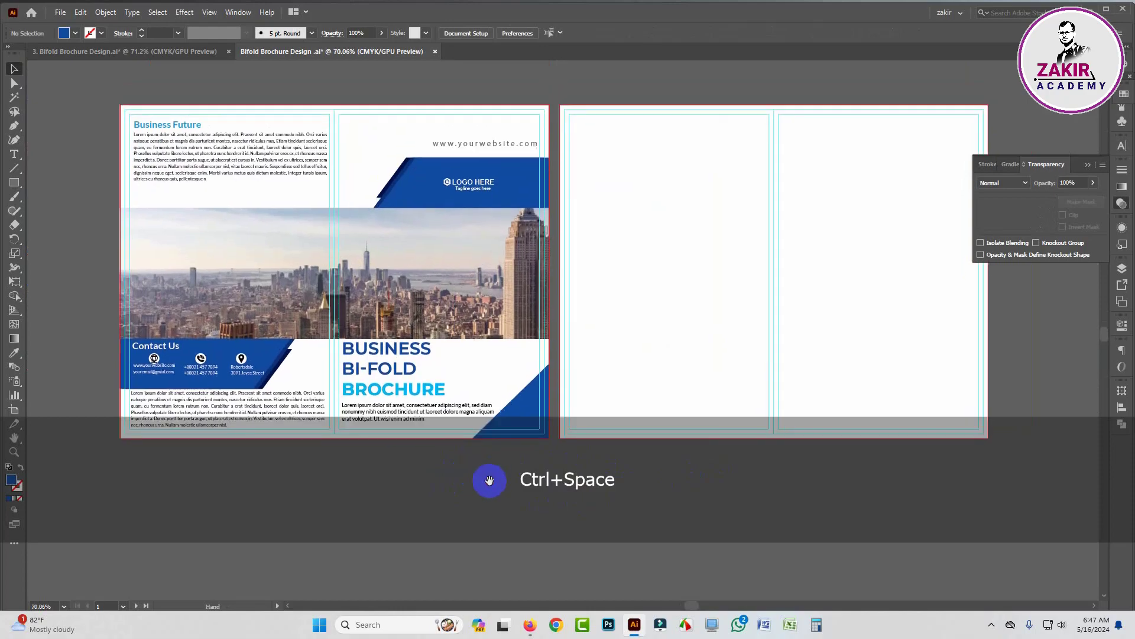
{"action": "left_click_drag", "start_coordinate": [553, 488], "coordinate": [578, 451]}
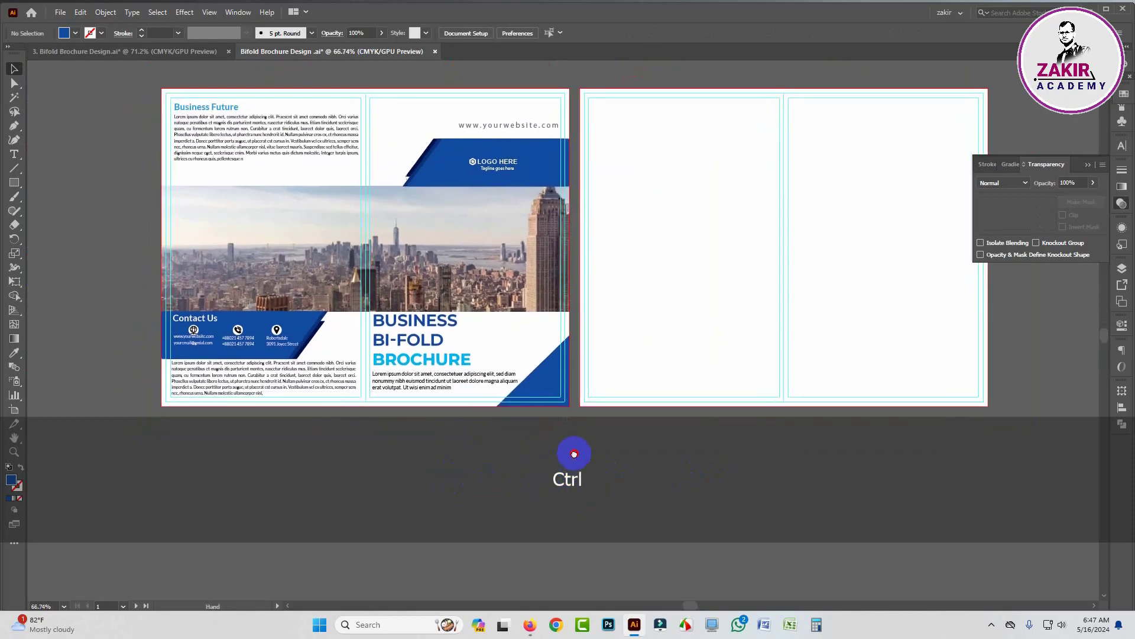
- Ungroup the slanted blue banner shapes behind the Contact Us content on the back cover
{"action": "left_click_drag", "start_coordinate": [304, 446], "coordinate": [495, 459]}
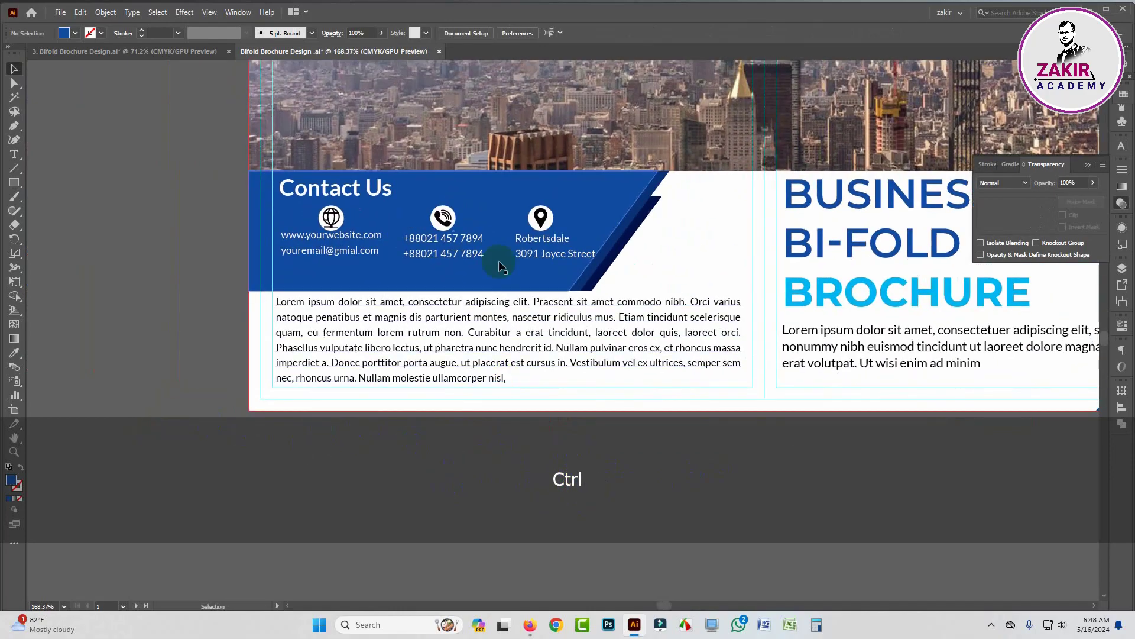
{"action": "left_click", "coordinate": [442, 220]}
{"action": "right_click", "coordinate": [443, 224]}
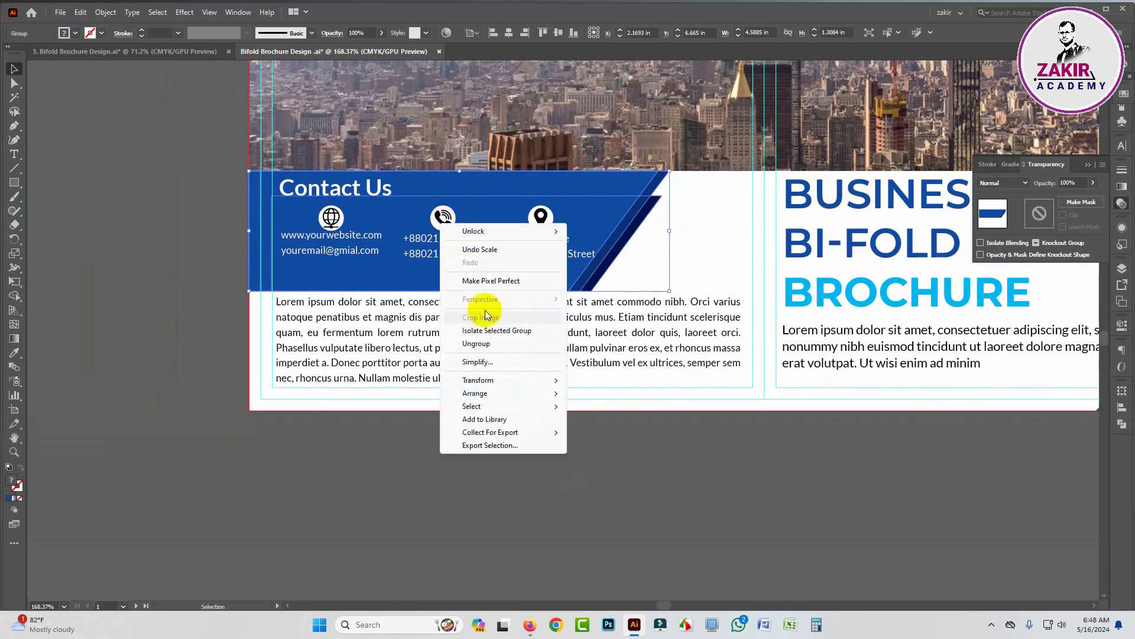
{"action": "left_click", "coordinate": [472, 343]}
{"action": "left_click", "coordinate": [189, 279]}
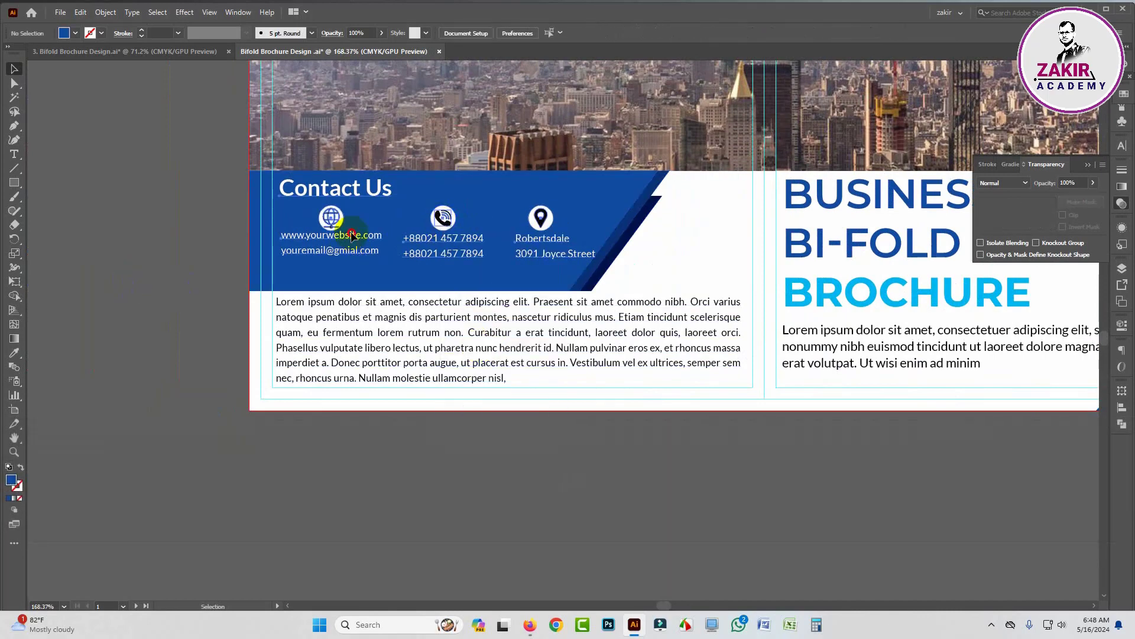
- Lower the Contact Us heading and contact details slightly within the blue banner, and ungroup them
{"action": "left_click_drag", "start_coordinate": [350, 239], "coordinate": [349, 256]}
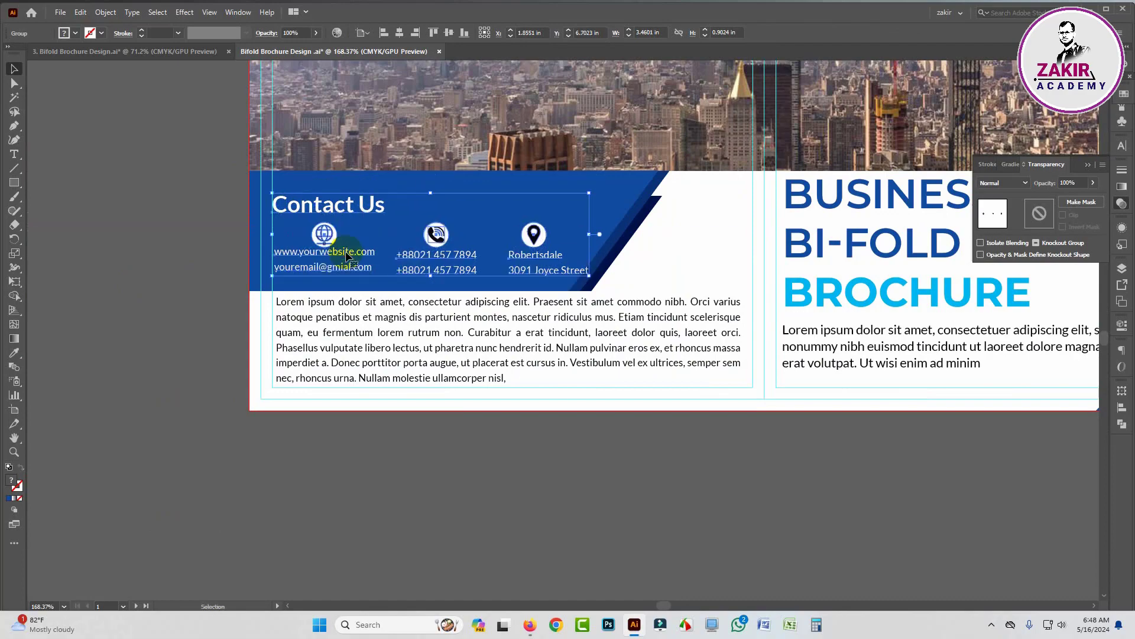
{"action": "left_click", "coordinate": [222, 269]}
{"action": "key", "text": "ctrl+space"}
{"action": "left_click_drag", "start_coordinate": [306, 206], "coordinate": [392, 214]}
{"action": "left_click", "coordinate": [392, 215]}
{"action": "right_click", "coordinate": [382, 211]}
{"action": "left_click", "coordinate": [413, 296]}
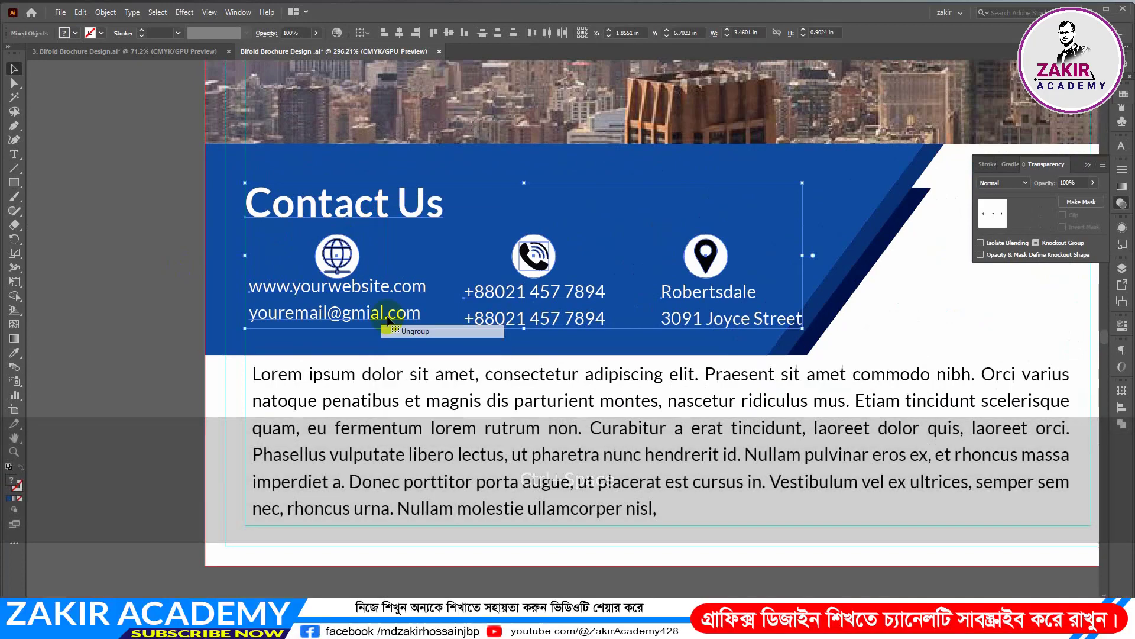
{"action": "left_click", "coordinate": [152, 180]}
- Move the Contact Us heading up near the upper edge of the blue banner, away from the contact icons
{"action": "left_click", "coordinate": [323, 207]}
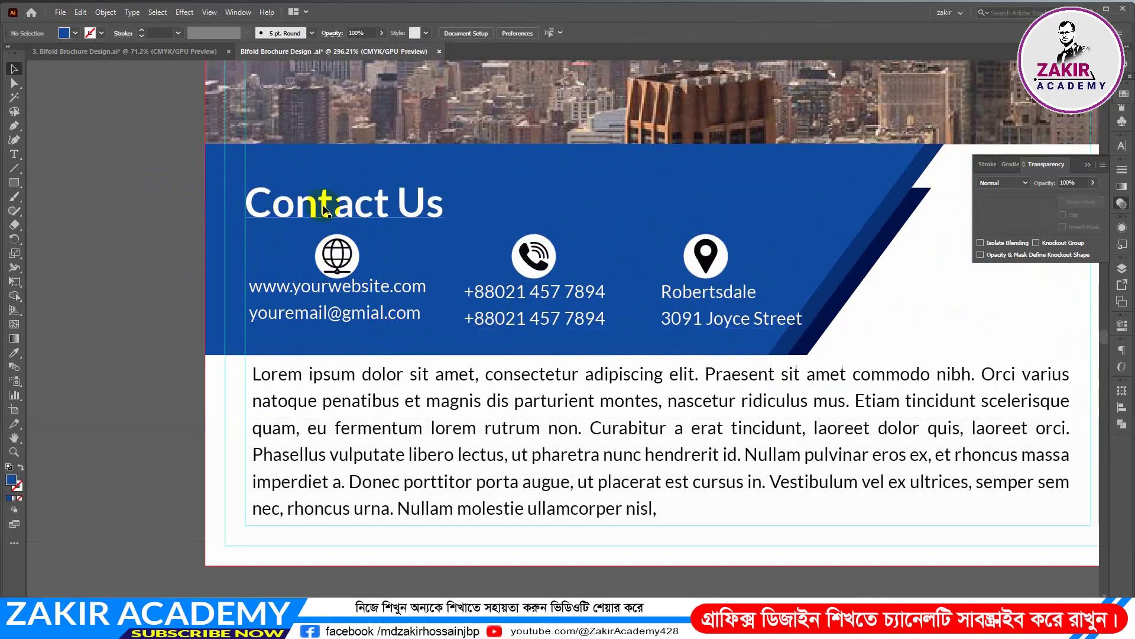
{"action": "left_click_drag", "start_coordinate": [346, 208], "coordinate": [353, 179]}
{"action": "left_click", "coordinate": [121, 207]}
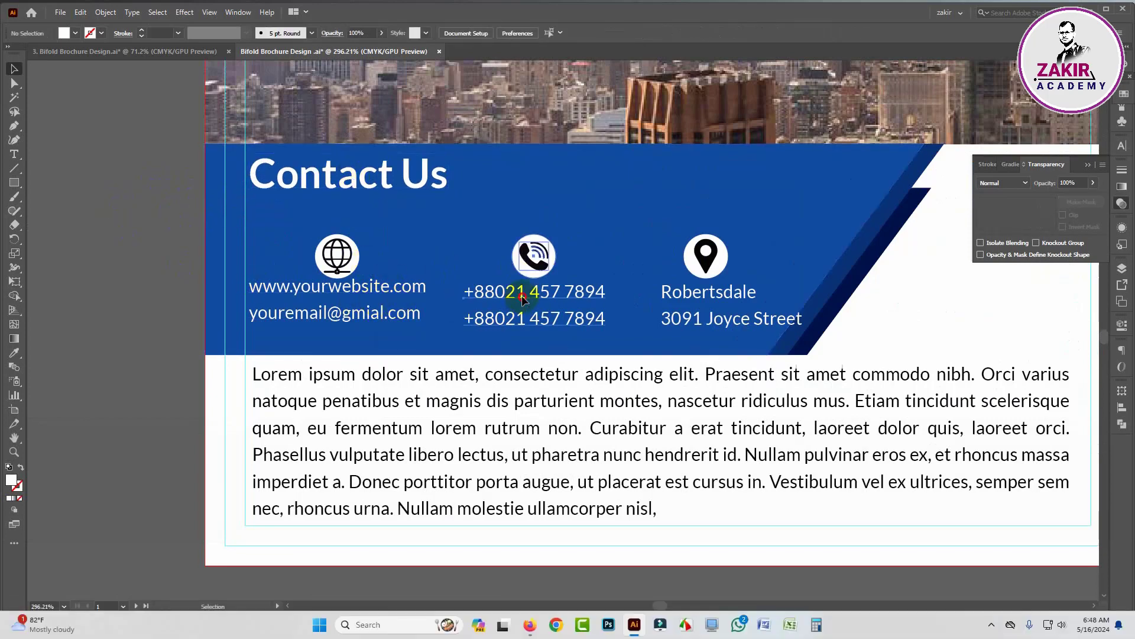
- Shift the phone and address blocks toward the website block, and select all three contact blocks together
{"action": "left_click_drag", "start_coordinate": [524, 298], "coordinate": [514, 299]}
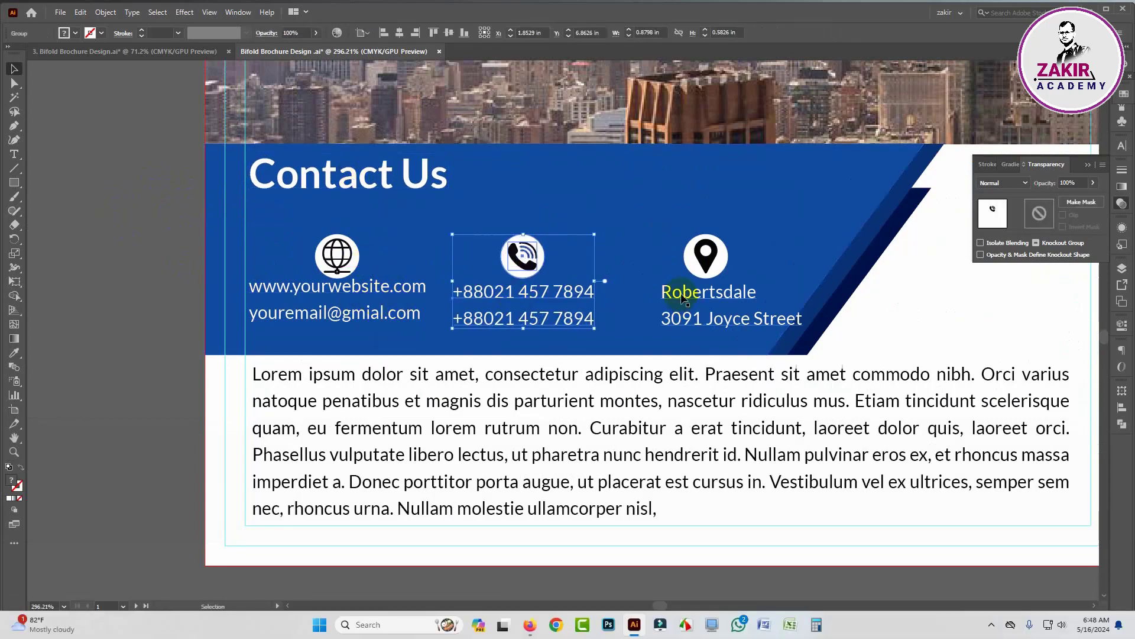
{"action": "left_click_drag", "start_coordinate": [705, 301], "coordinate": [675, 299]}
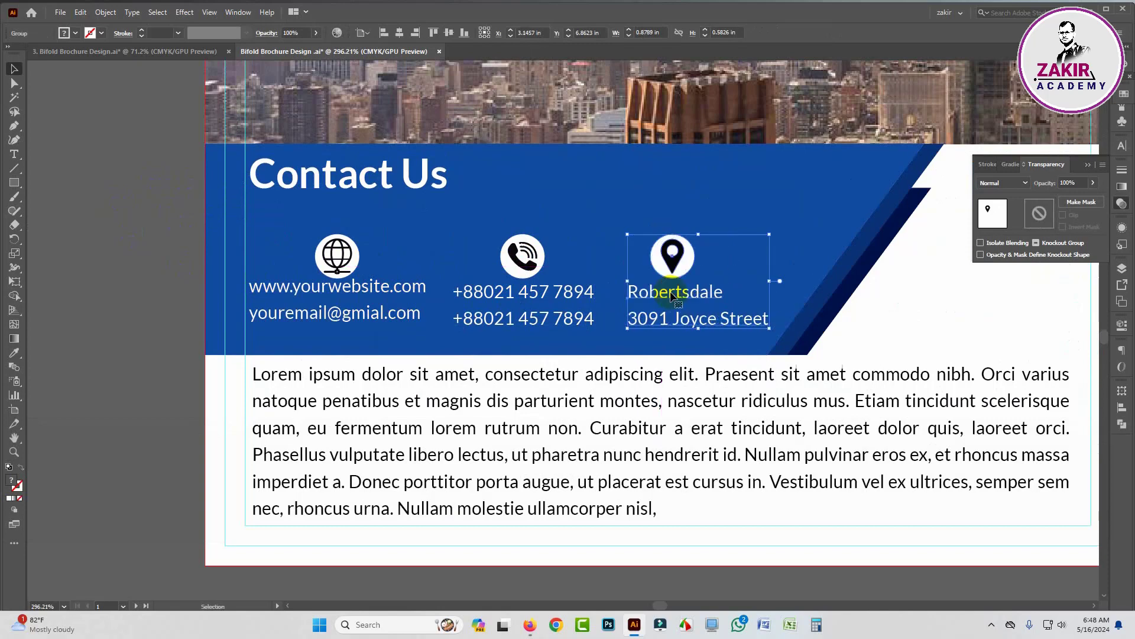
{"action": "left_click", "coordinate": [564, 294], "text": "shift"}
{"action": "left_click", "coordinate": [406, 284], "text": "shift"}
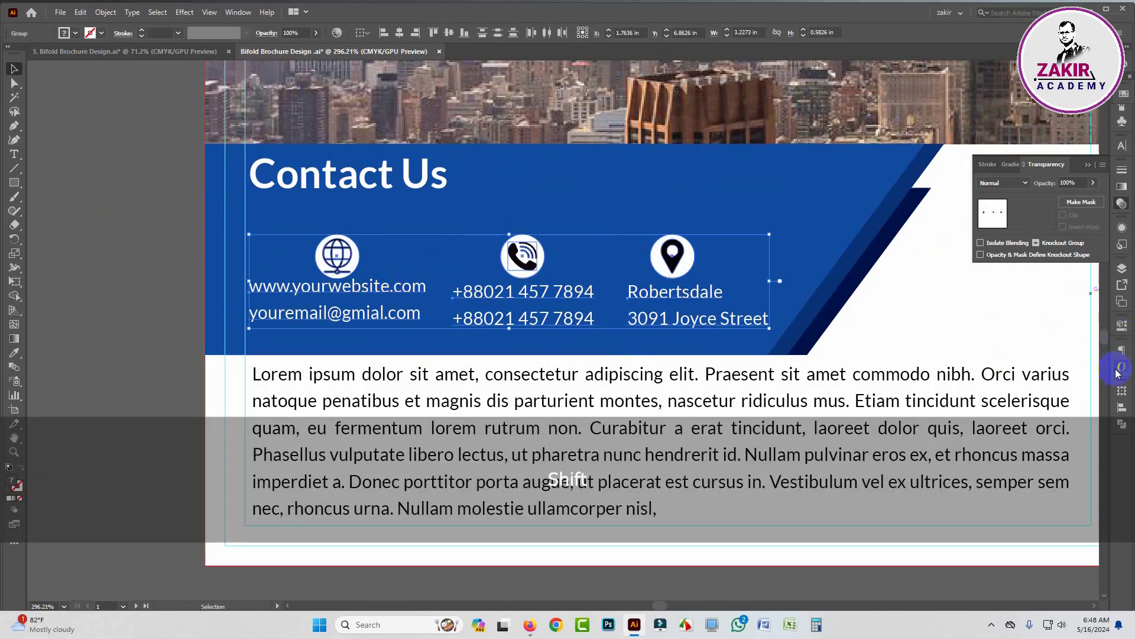
- Distribute the three contact icon-and-text groups evenly by their vertical and horizontal centres
{"action": "left_click", "coordinate": [1122, 407]}
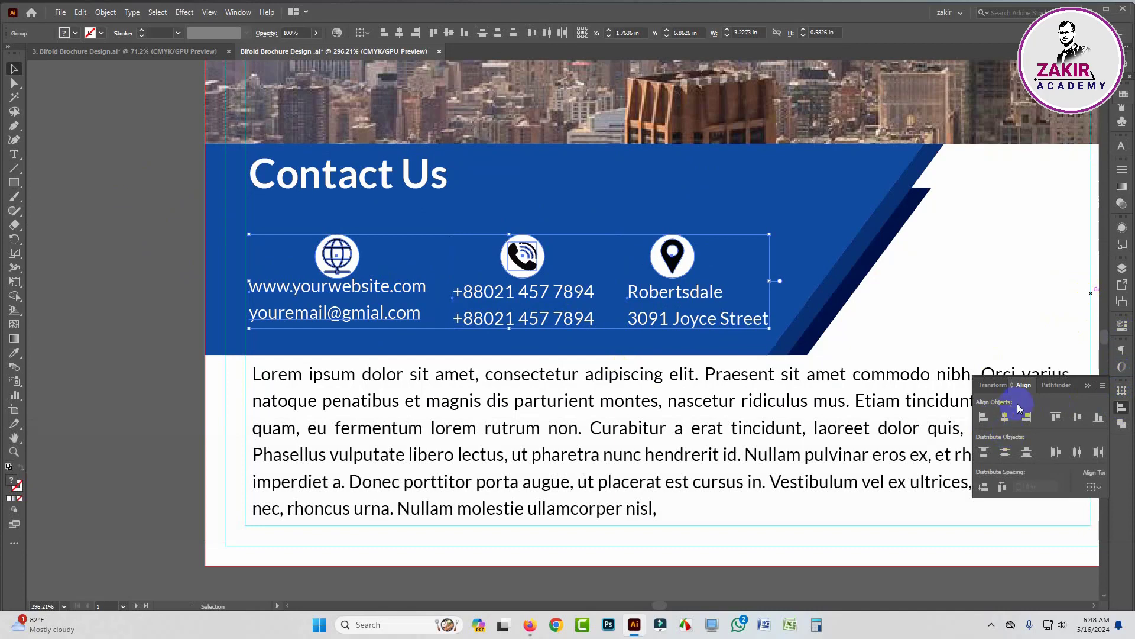
{"action": "left_click", "coordinate": [1006, 453]}
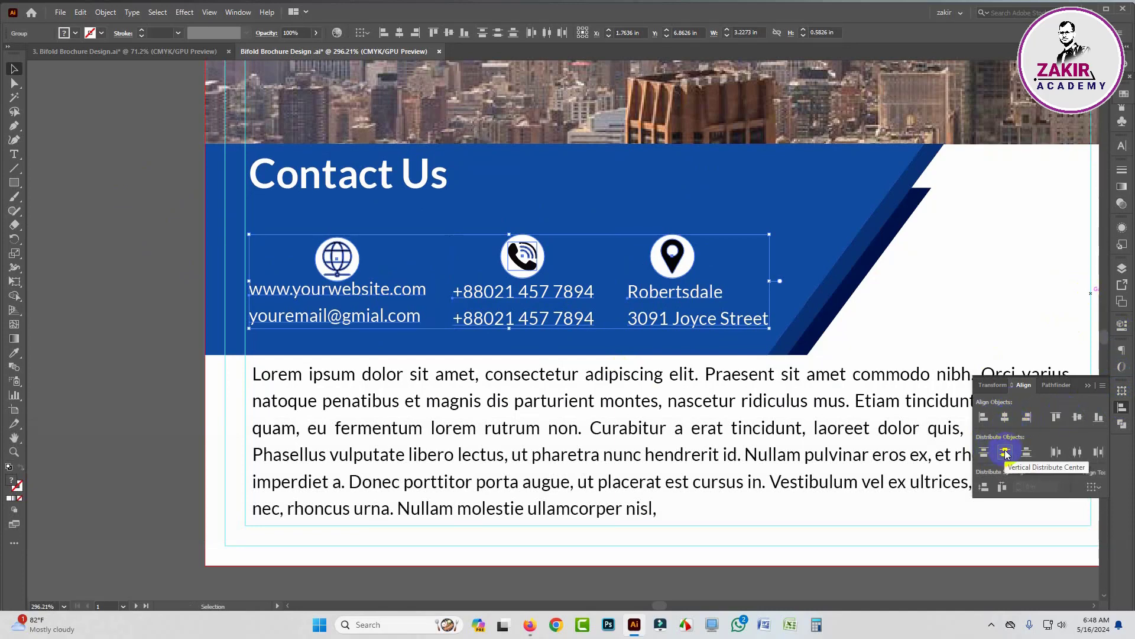
{"action": "left_click", "coordinate": [1078, 453]}
{"action": "left_click", "coordinate": [173, 363]}
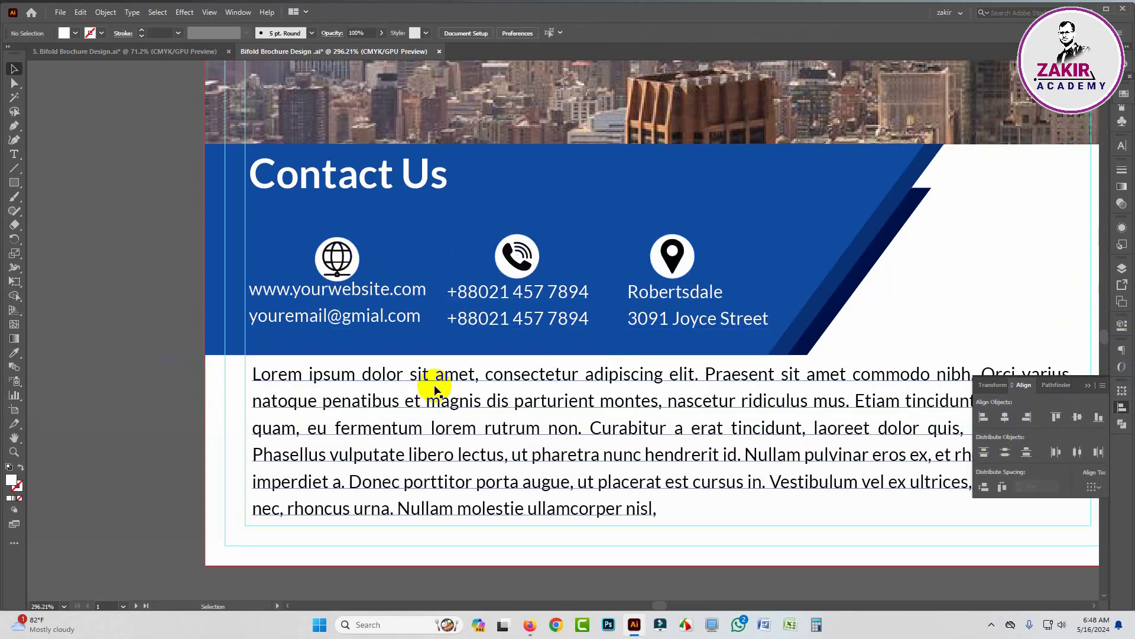
- Shift the Contact Us heading slightly right and down within the blue panel
{"action": "left_click_drag", "start_coordinate": [368, 176], "coordinate": [388, 186]}
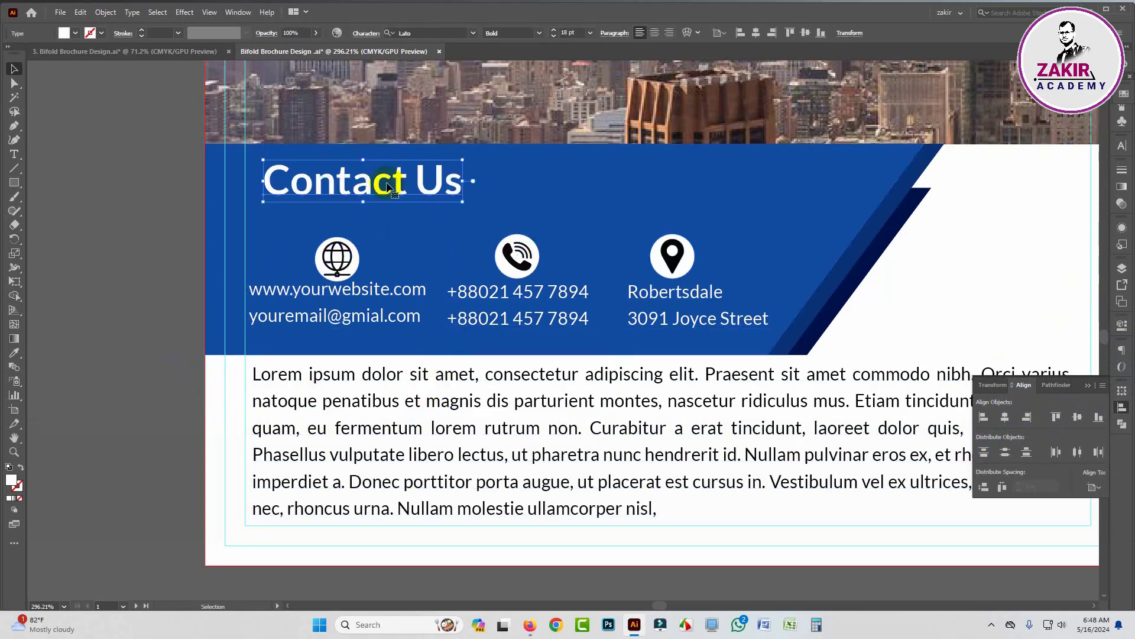
{"action": "left_click", "coordinate": [148, 218]}
- Recolour the word BROCHURE in the cover title with the darkest navy sampled from the contact panel's slanted stripes
{"action": "left_click_drag", "start_coordinate": [745, 321], "coordinate": [468, 306]}
{"action": "left_click_drag", "start_coordinate": [705, 292], "coordinate": [469, 279]}
{"action": "left_click_drag", "start_coordinate": [534, 248], "coordinate": [410, 261]}
{"action": "left_click_drag", "start_coordinate": [362, 370], "coordinate": [400, 377]}
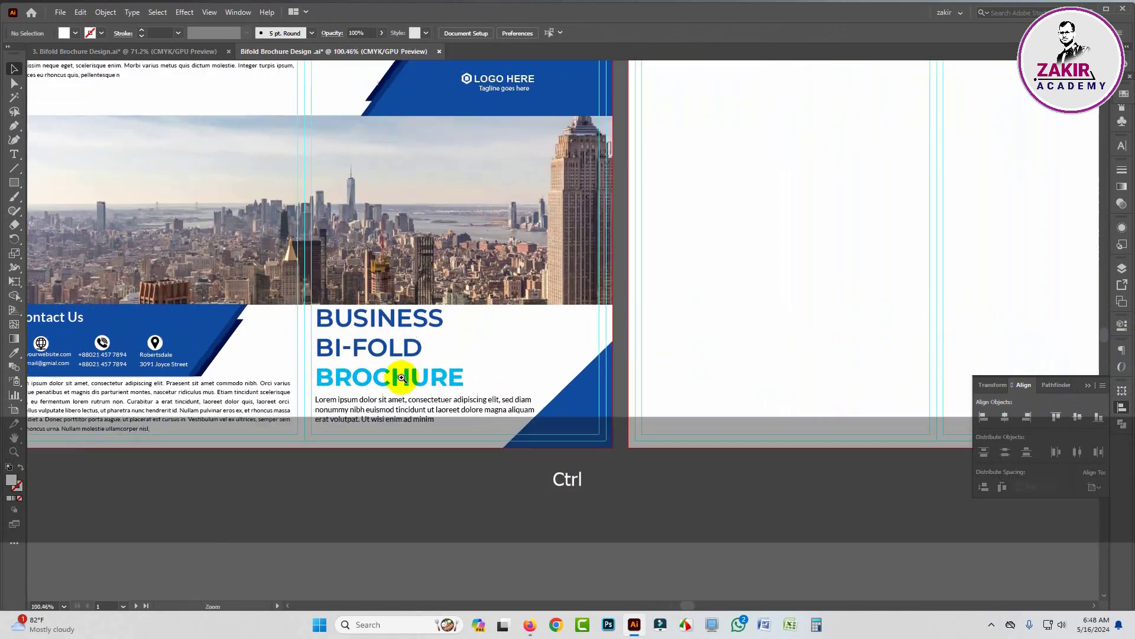
{"action": "double_click", "coordinate": [401, 382]}
{"action": "left_click_drag", "start_coordinate": [319, 379], "coordinate": [497, 380]}
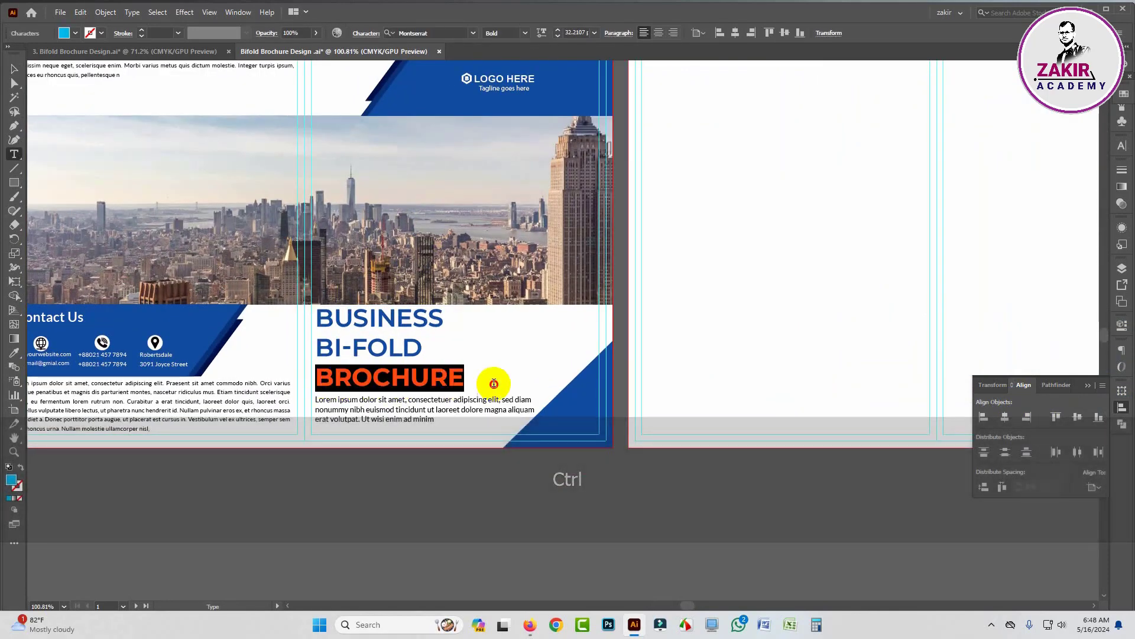
{"action": "left_click", "coordinate": [230, 337]}
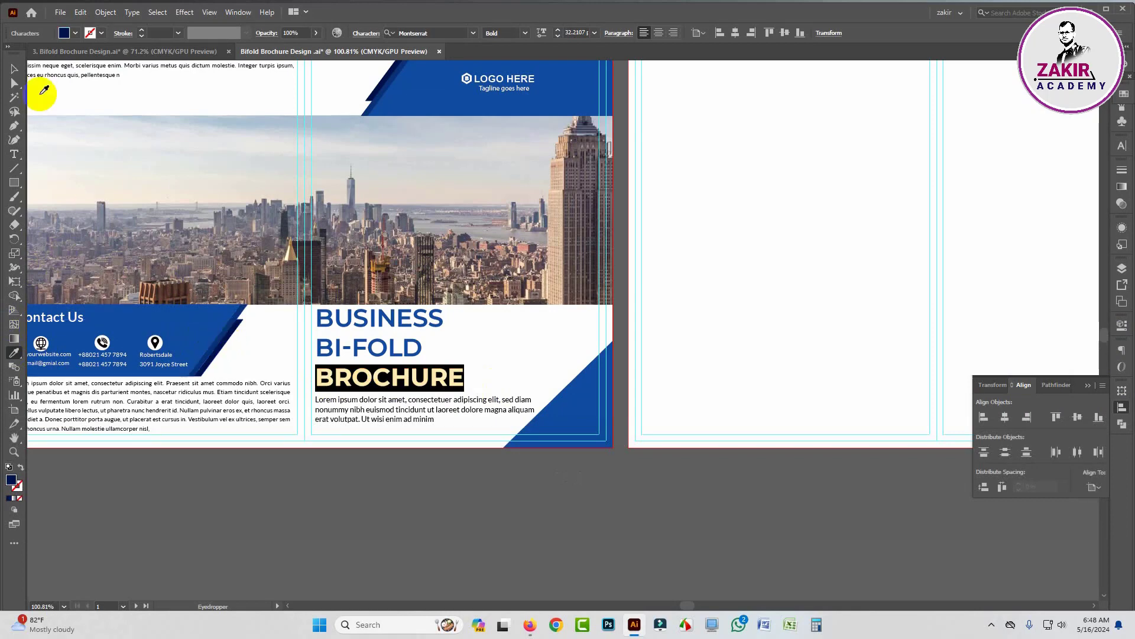
{"action": "left_click", "coordinate": [13, 71]}
{"action": "left_click", "coordinate": [334, 512]}
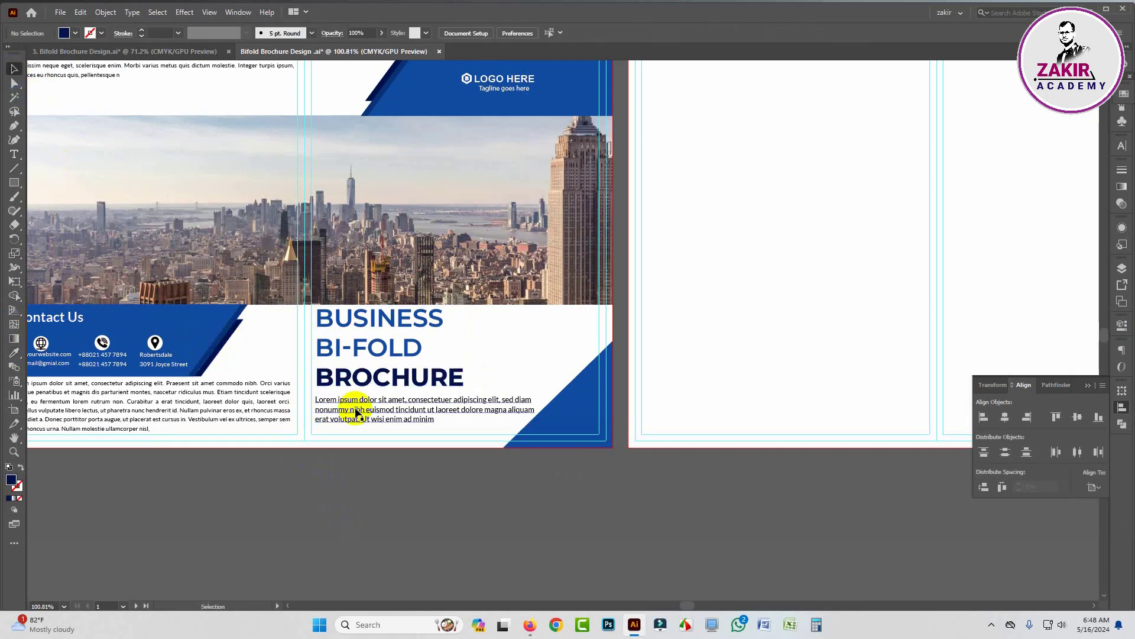
- Recolour the word BROCHURE with the medium dark blue sampled from the contact panel's slanted stripe
{"action": "left_click", "coordinate": [368, 381]}
{"action": "double_click", "coordinate": [343, 374]}
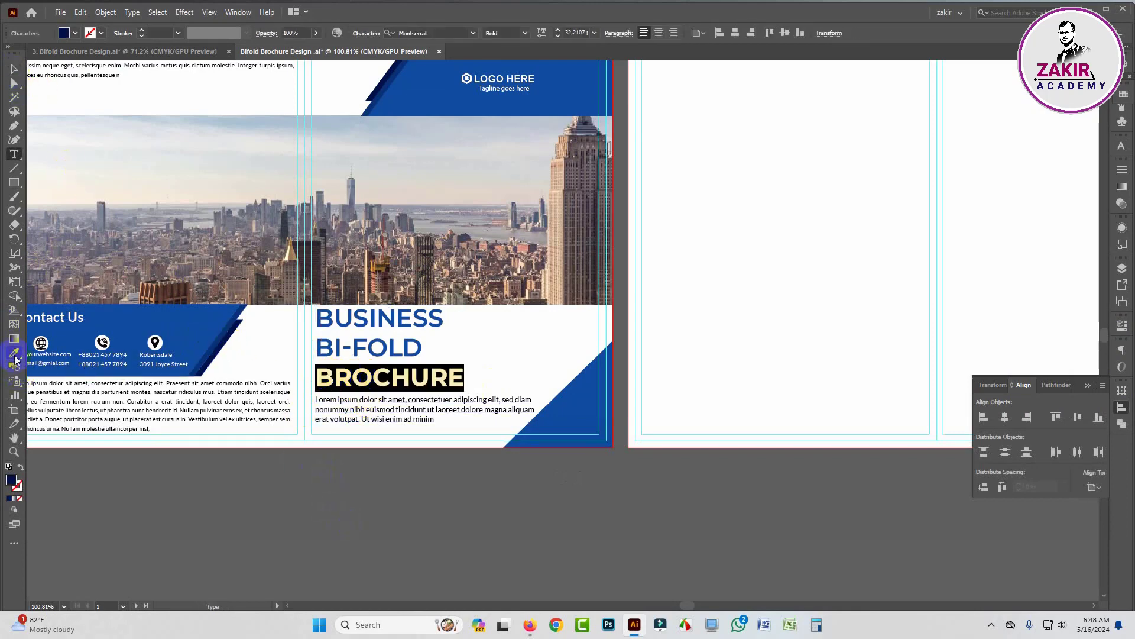
{"action": "left_click", "coordinate": [229, 334]}
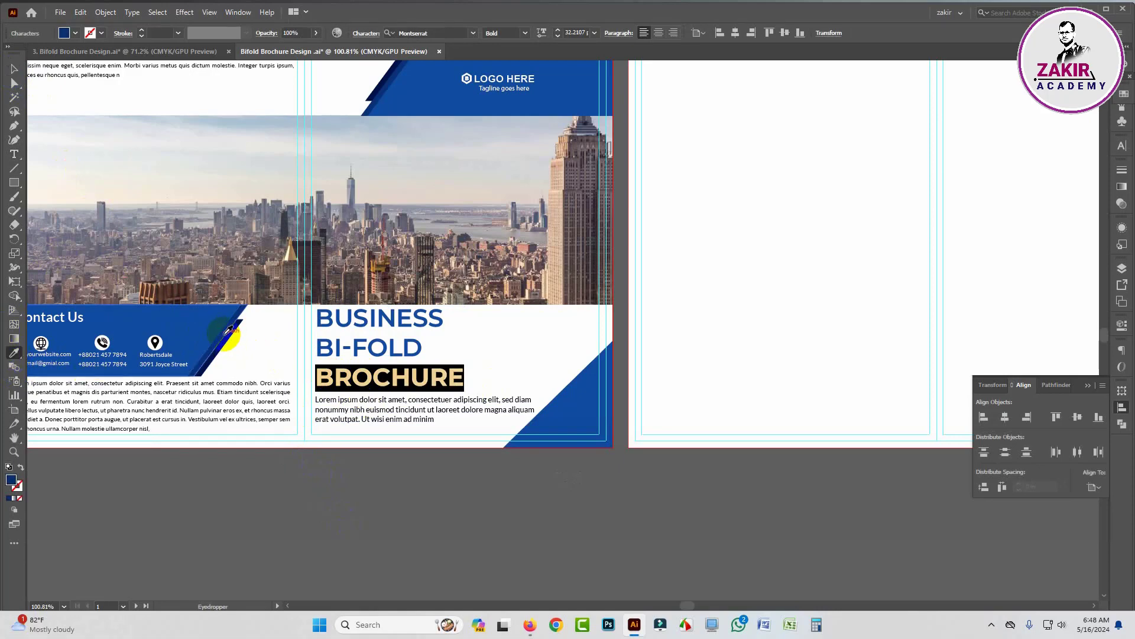
{"action": "left_click", "coordinate": [13, 70]}
{"action": "left_click", "coordinate": [377, 532]}
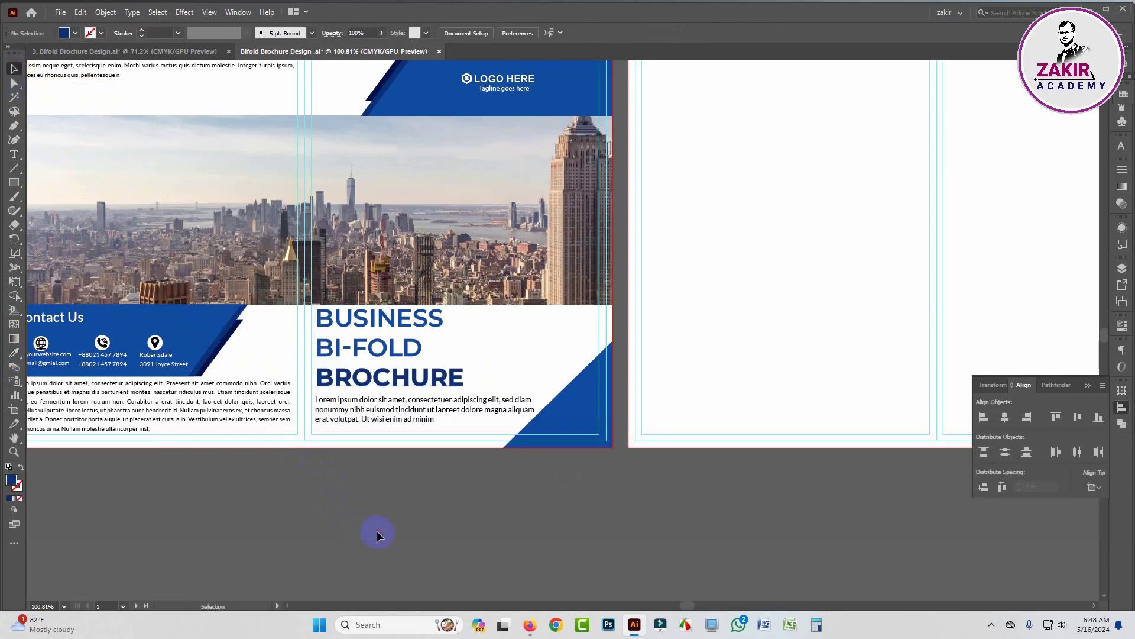
{"action": "key", "text": "ctrl+space"}
{"action": "left_click_drag", "start_coordinate": [559, 495], "coordinate": [480, 493]}
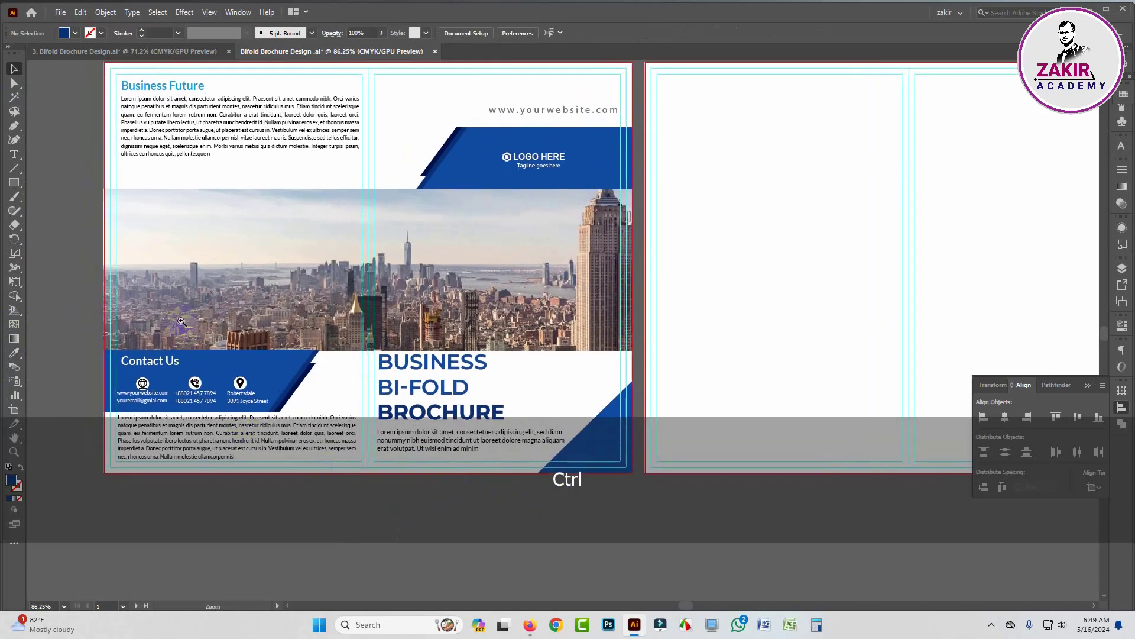
{"action": "left_click_drag", "start_coordinate": [181, 321], "coordinate": [207, 339]}
{"action": "left_click_drag", "start_coordinate": [196, 253], "coordinate": [266, 400]}
{"action": "left_click", "coordinate": [249, 200]}
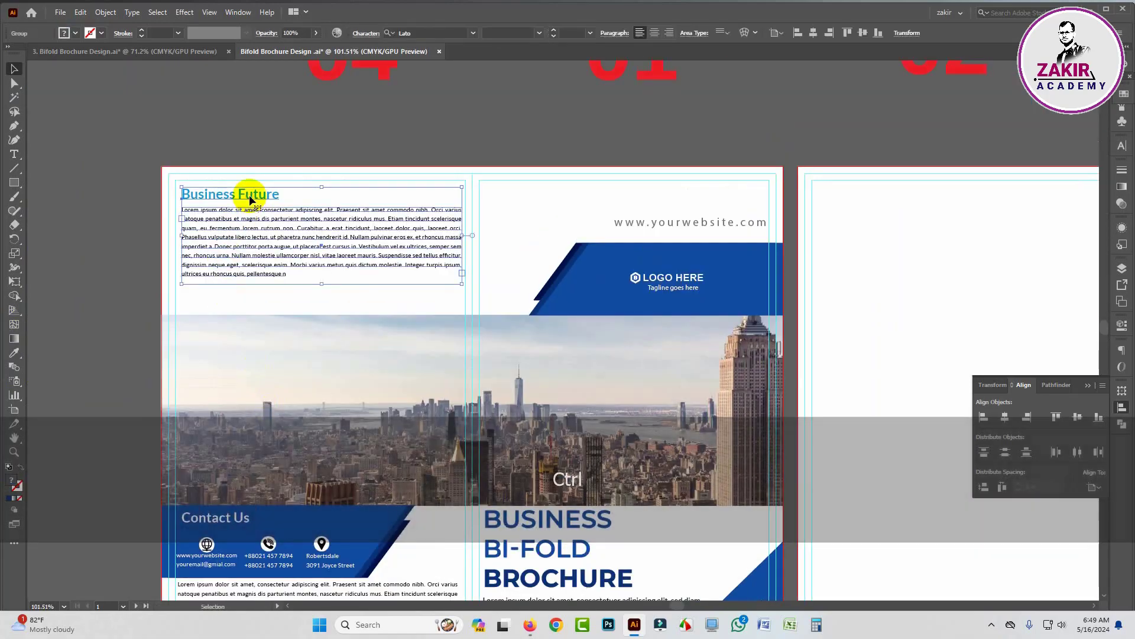
{"action": "double_click", "coordinate": [202, 203]}
{"action": "left_click", "coordinate": [189, 200]}
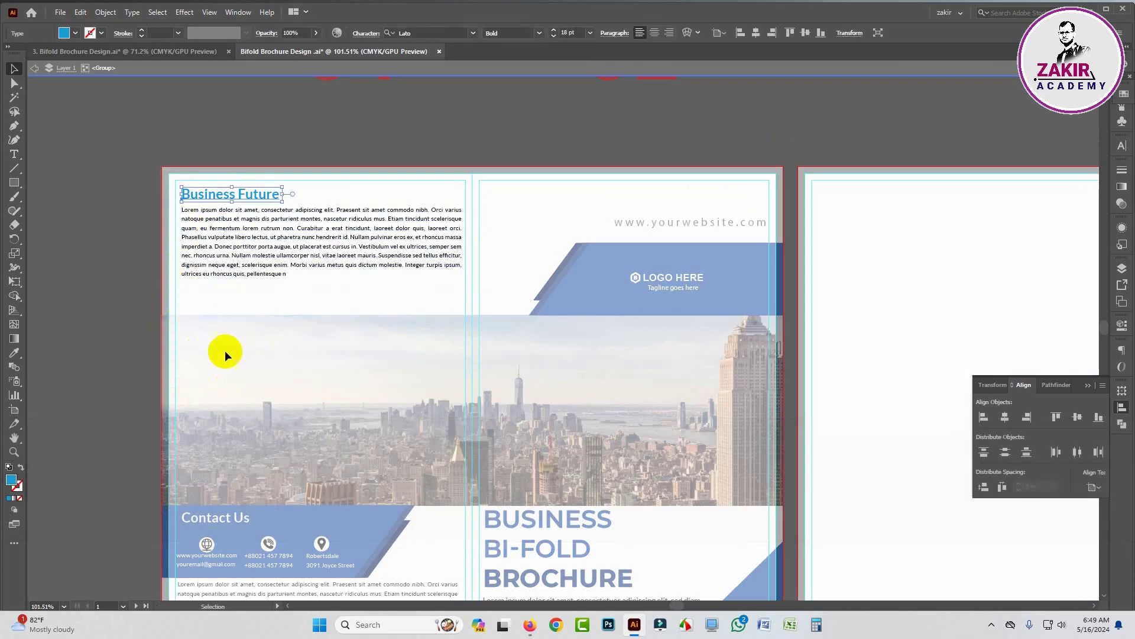
{"action": "double_click", "coordinate": [104, 231]}
- Ungroup the Business Future heading and its paragraph, and recolour the heading with the blue sampled from the Contact Us panel
{"action": "left_click", "coordinate": [247, 264]}
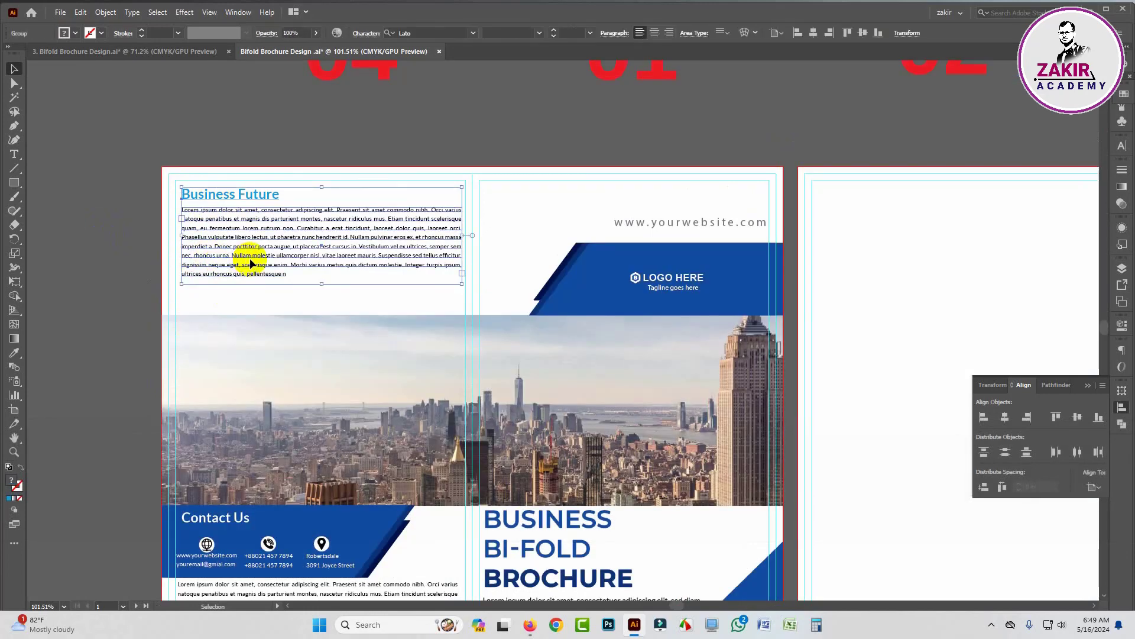
{"action": "right_click", "coordinate": [254, 260]}
{"action": "left_click", "coordinate": [304, 369]}
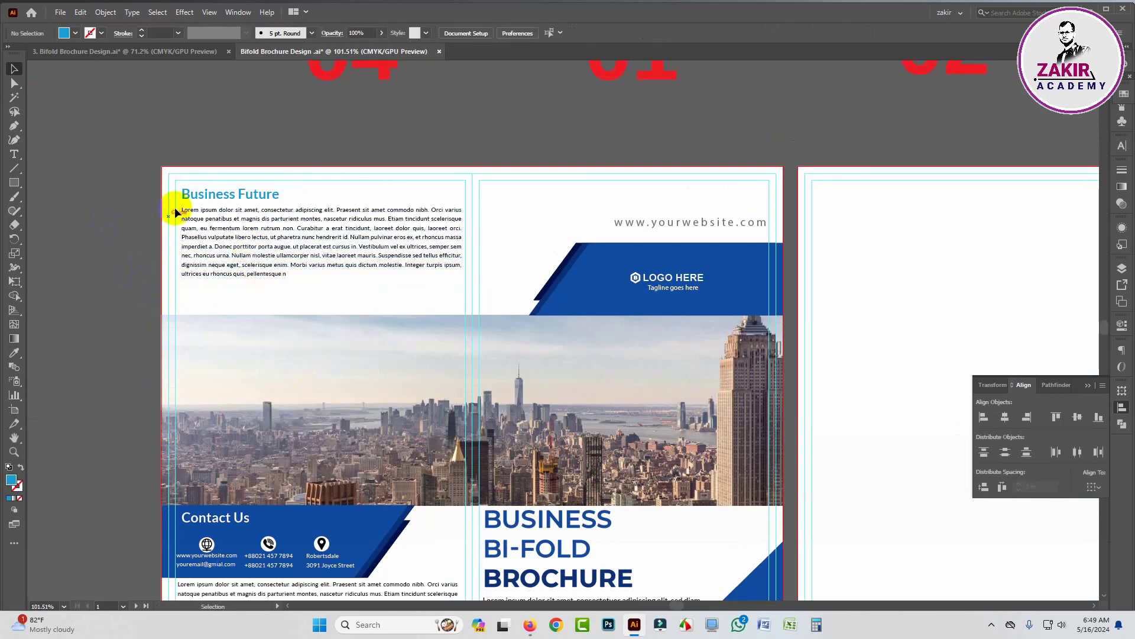
{"action": "left_click", "coordinate": [195, 197]}
{"action": "left_click", "coordinate": [15, 354]}
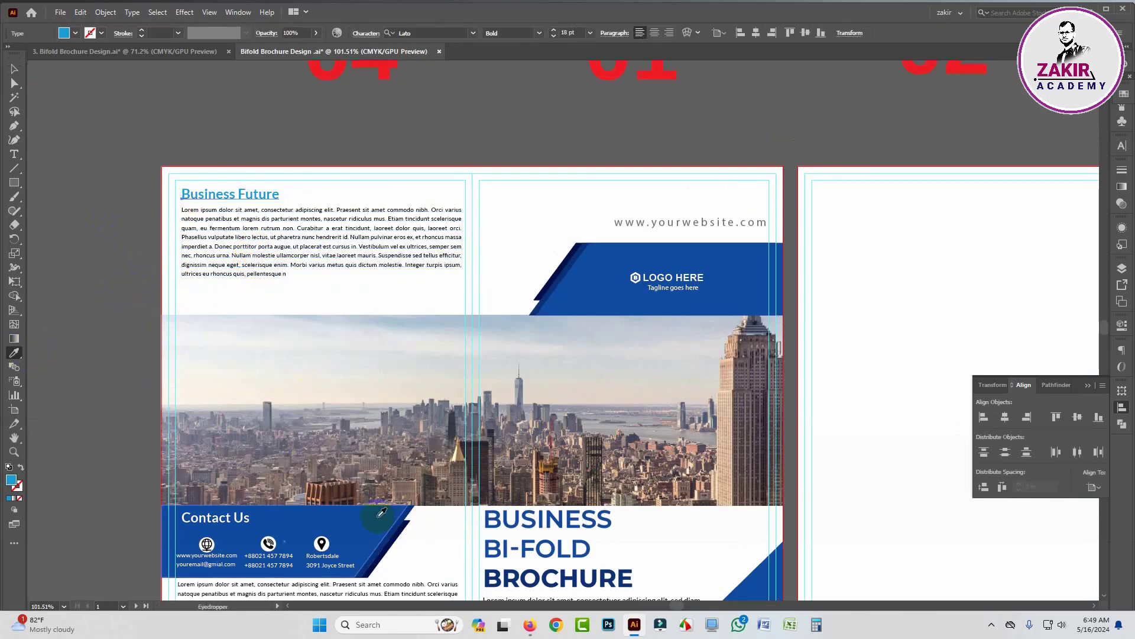
{"action": "left_click", "coordinate": [16, 71]}
{"action": "left_click", "coordinate": [228, 222]}
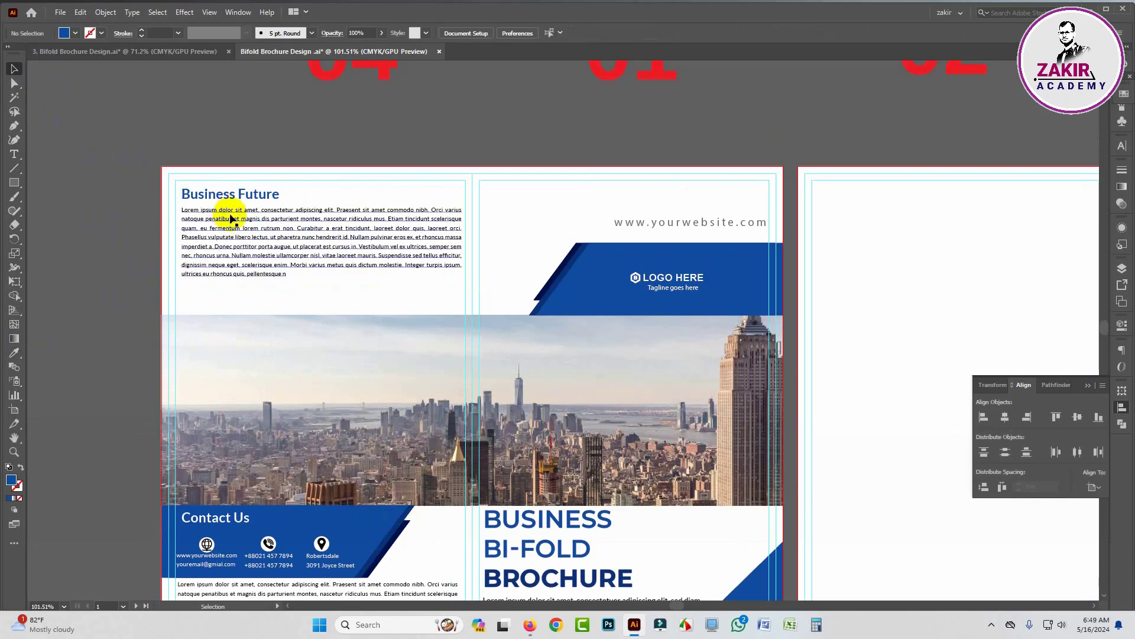
- Group the Business Future heading with its paragraph
{"action": "left_click", "coordinate": [229, 194]}
{"action": "left_click", "coordinate": [251, 223], "text": "shift"}
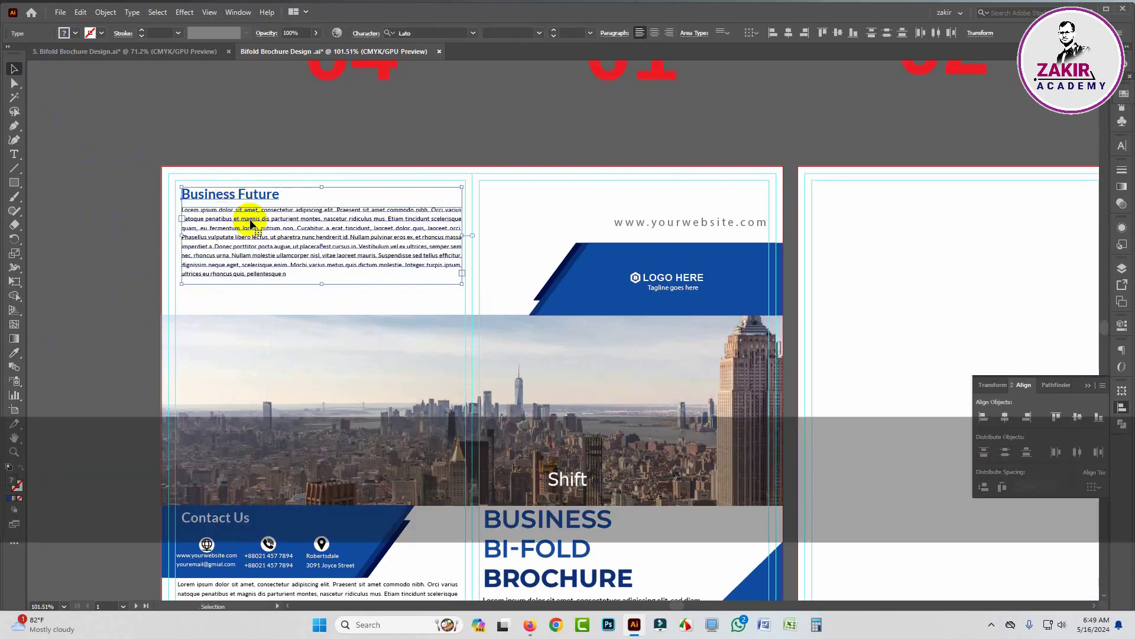
{"action": "key", "text": "ctrl+g"}
{"action": "left_click", "coordinate": [134, 228]}
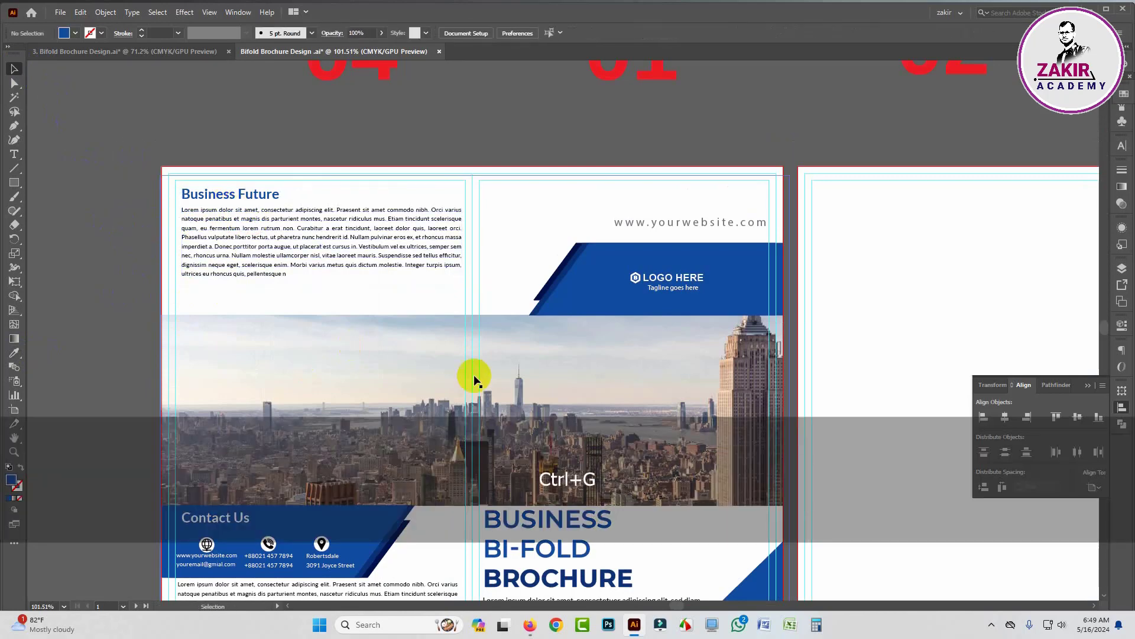
- Draw a rectangle about 11.25 in wide and 2.71 in high across the bottom of the blank second artboard
{"action": "left_click_drag", "start_coordinate": [633, 368], "coordinate": [505, 358]}
{"action": "left_click_drag", "start_coordinate": [713, 382], "coordinate": [410, 208]}
{"action": "left_click_drag", "start_coordinate": [411, 209], "coordinate": [472, 232]}
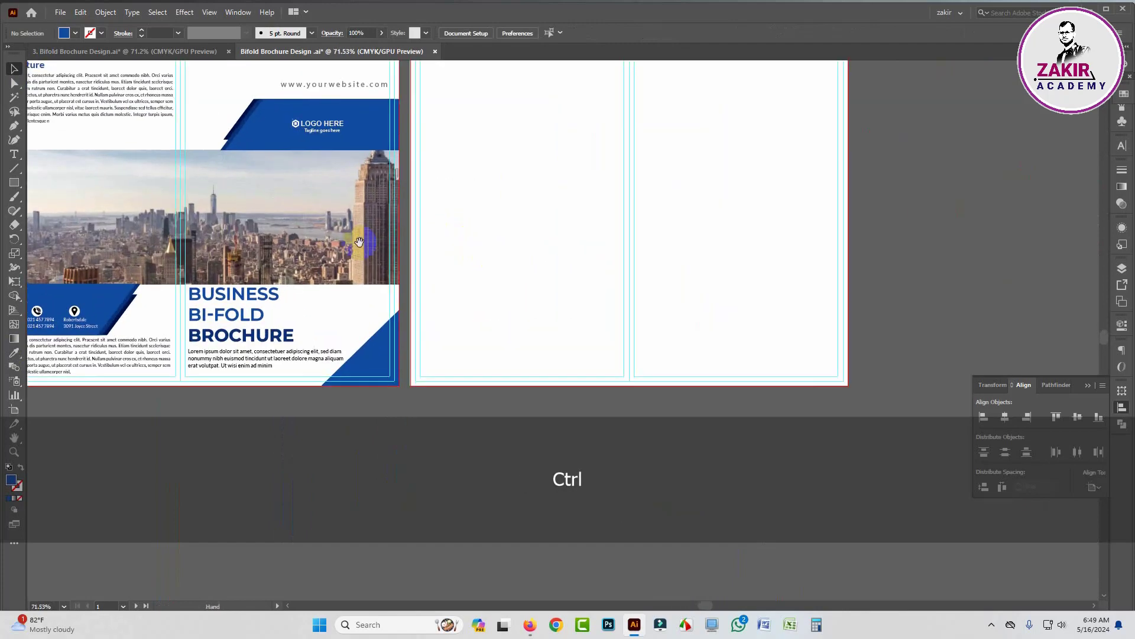
{"action": "left_click_drag", "start_coordinate": [359, 242], "coordinate": [518, 305]}
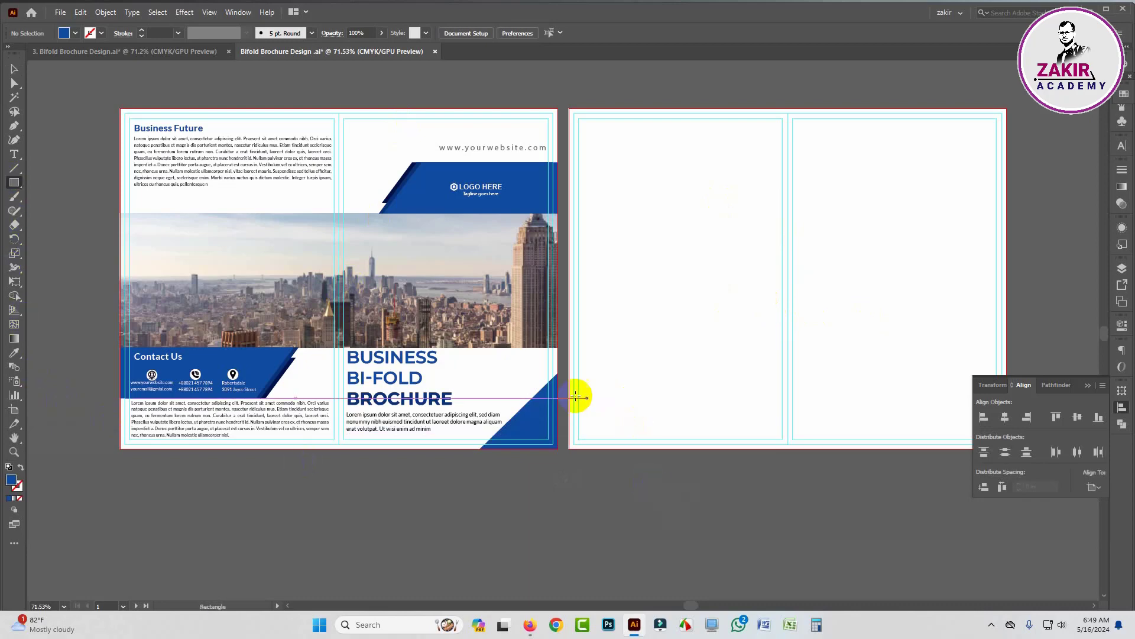
{"action": "mouse_move", "coordinate": [567, 343]}
{"action": "left_mouse_down"}
{"action": "mouse_move", "coordinate": [835, 423]}
{"action": "mouse_move", "coordinate": [1006, 450]}
{"action": "left_mouse_up"}
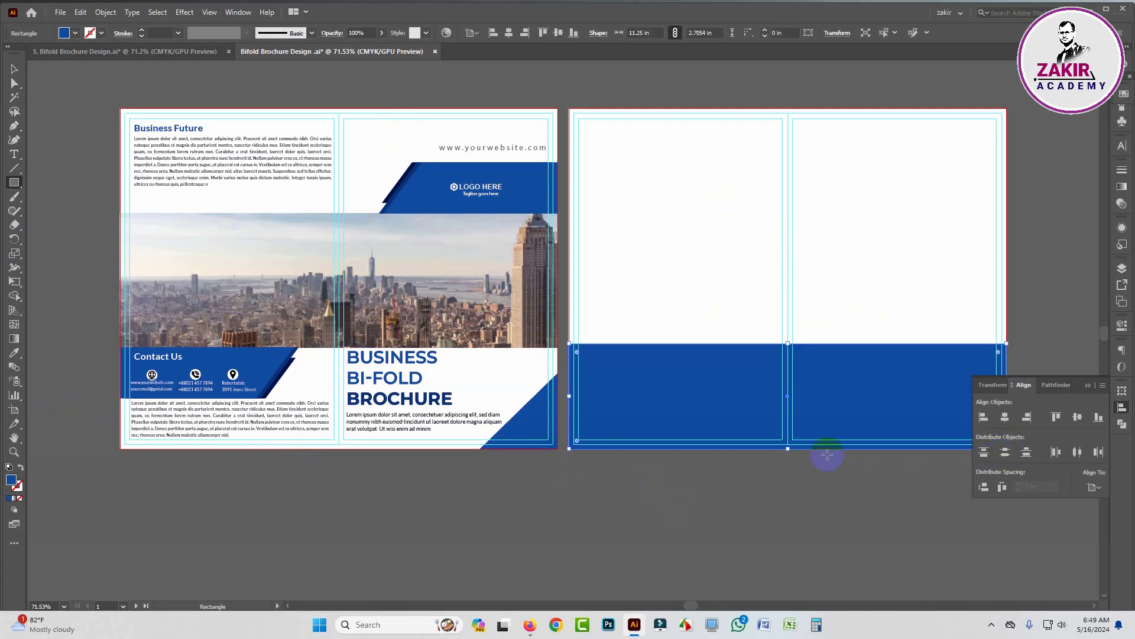
{"action": "left_click", "coordinate": [15, 69]}
{"action": "left_click", "coordinate": [572, 467]}
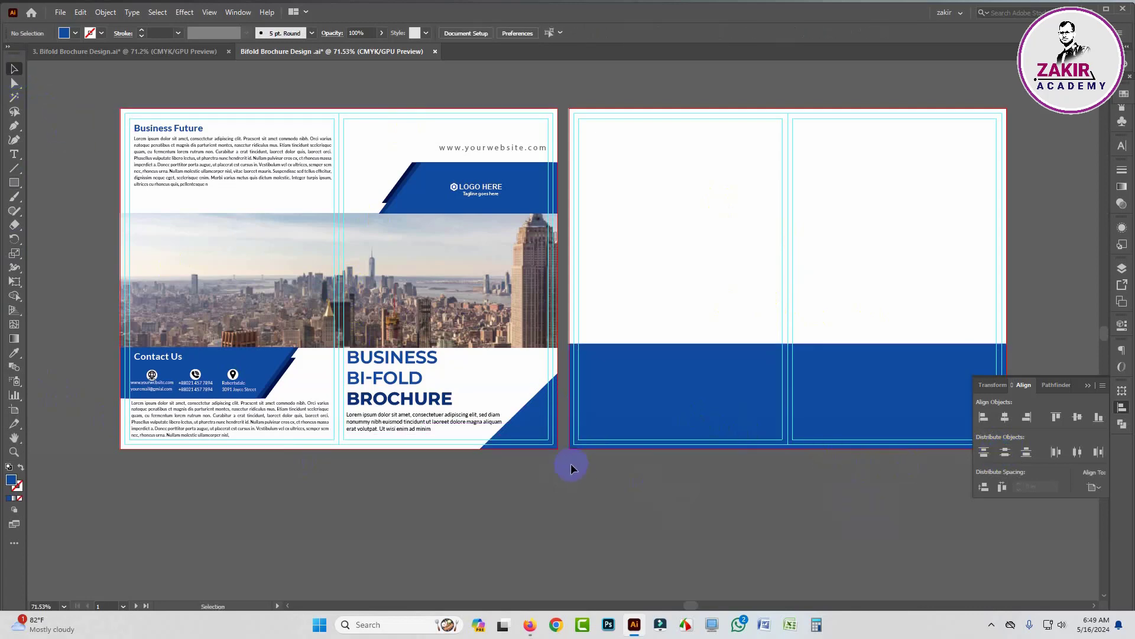
- Fill the bottom rectangle on the second artboard with the dark navy sampled from the contact panel's stripe
{"action": "key", "text": "ctrl+space"}
{"action": "left_click_drag", "start_coordinate": [635, 370], "coordinate": [509, 359]}
{"action": "left_click", "coordinate": [406, 343], "text": "ctrl"}
{"action": "key", "text": "ctrl+space"}
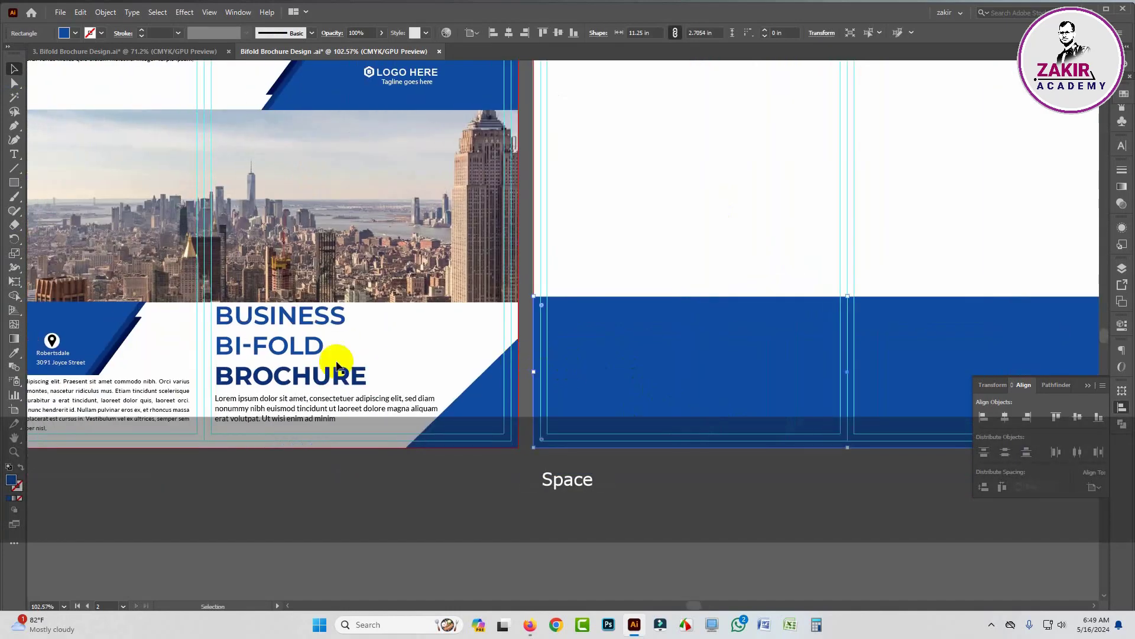
{"action": "left_click", "coordinate": [14, 353]}
{"action": "left_click", "coordinate": [126, 337]}
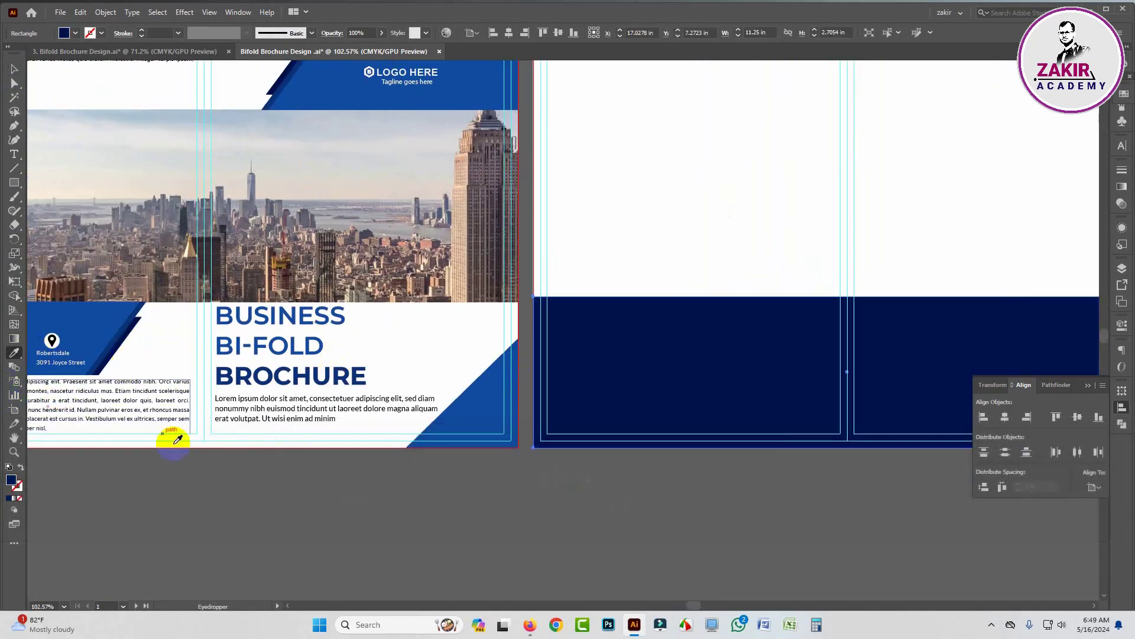
{"action": "left_click", "coordinate": [14, 68]}
{"action": "left_click", "coordinate": [651, 480]}
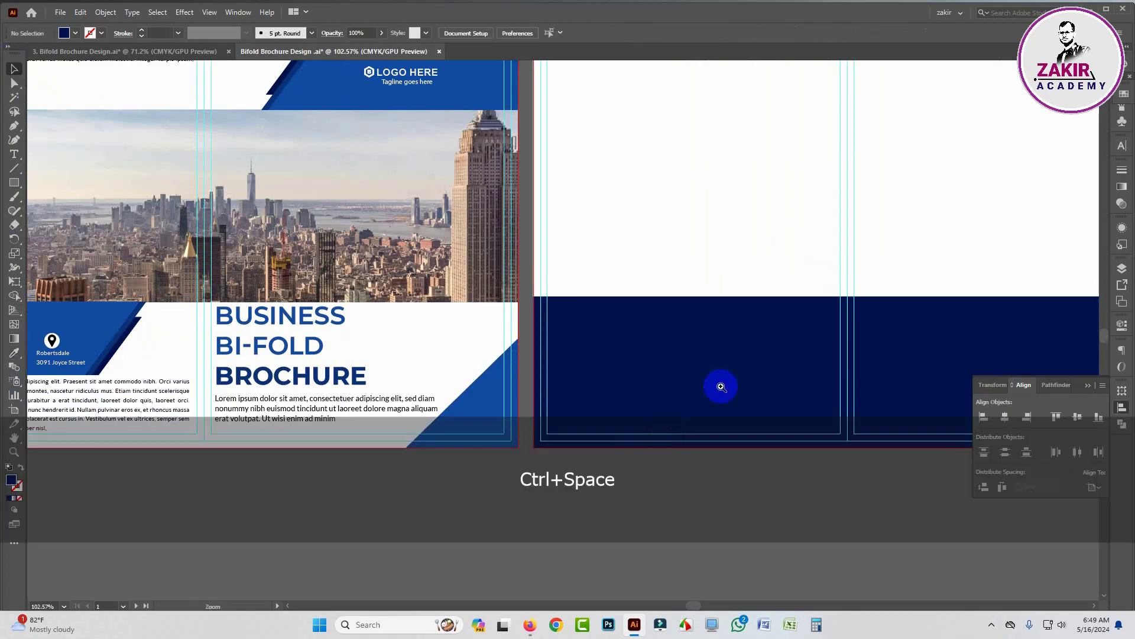
- Duplicate the navy rectangle directly above the original and extend the copy's top edge to a height of about 3.2 in
{"action": "left_click_drag", "start_coordinate": [720, 385], "coordinate": [437, 418]}
{"action": "left_click_drag", "start_coordinate": [479, 388], "coordinate": [628, 286]}
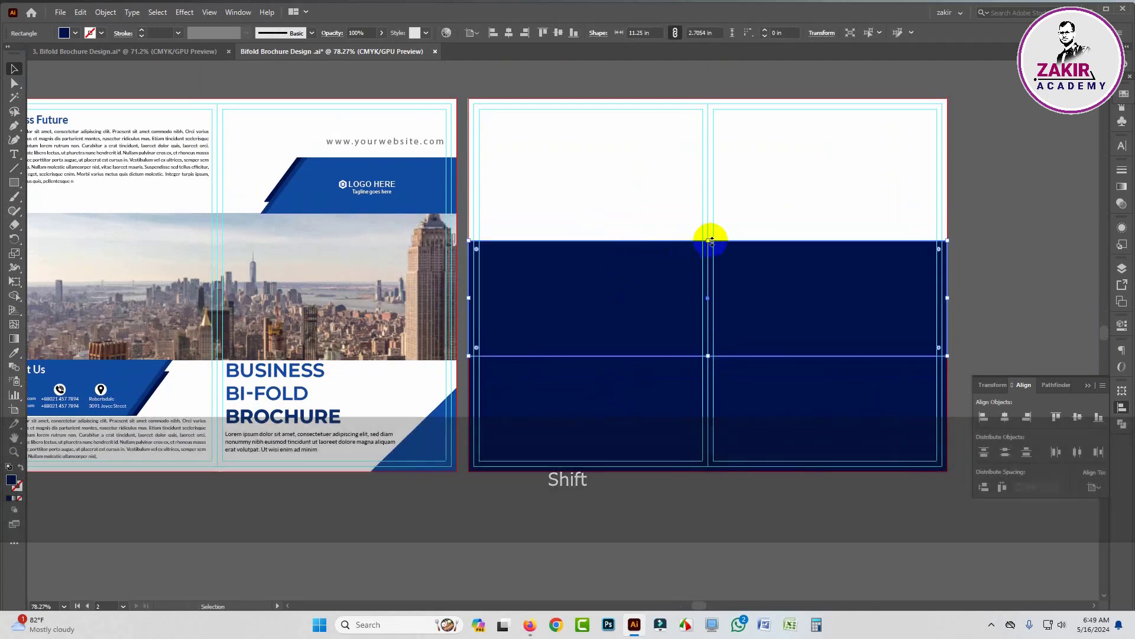
{"action": "left_click_drag", "start_coordinate": [710, 240], "coordinate": [709, 220]}
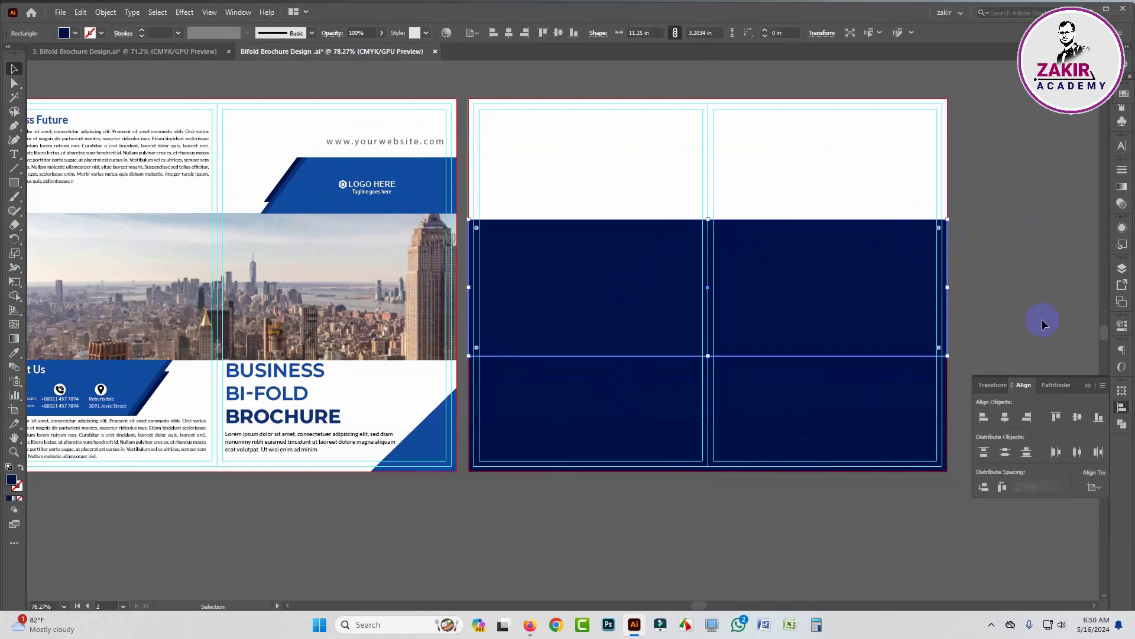
- Fill the upper rectangle copy with a green swatch
{"action": "left_click", "coordinate": [1129, 121]}
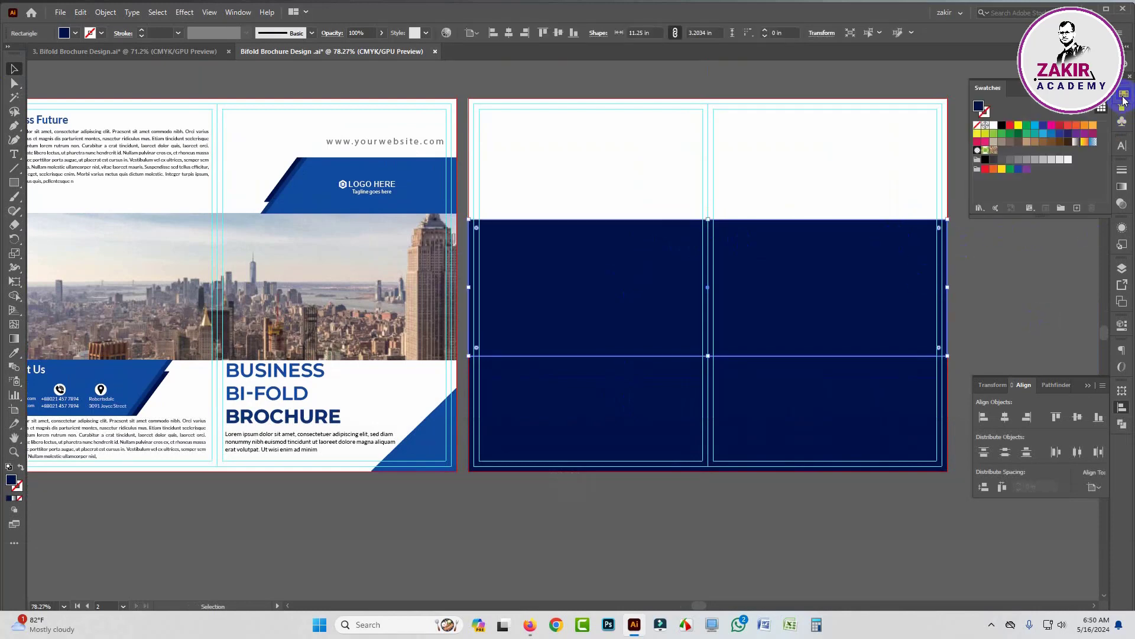
{"action": "left_click", "coordinate": [1028, 126]}
{"action": "left_click", "coordinate": [999, 271]}
{"action": "key", "text": "ctrl+space"}
{"action": "left_click", "coordinate": [631, 314]}
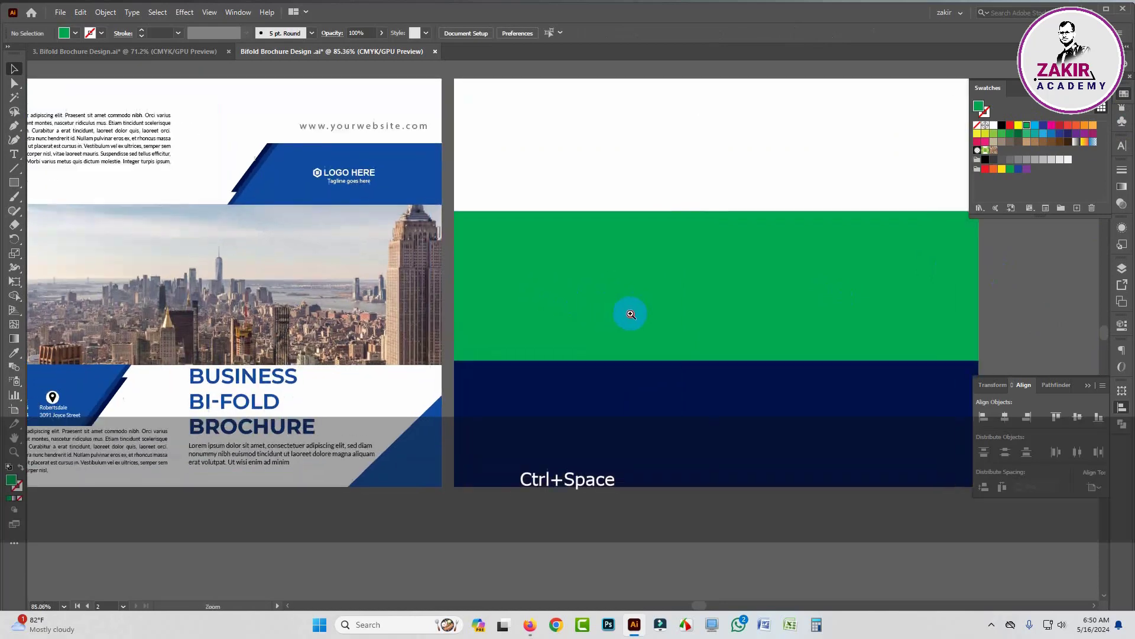
{"action": "key", "text": "space"}
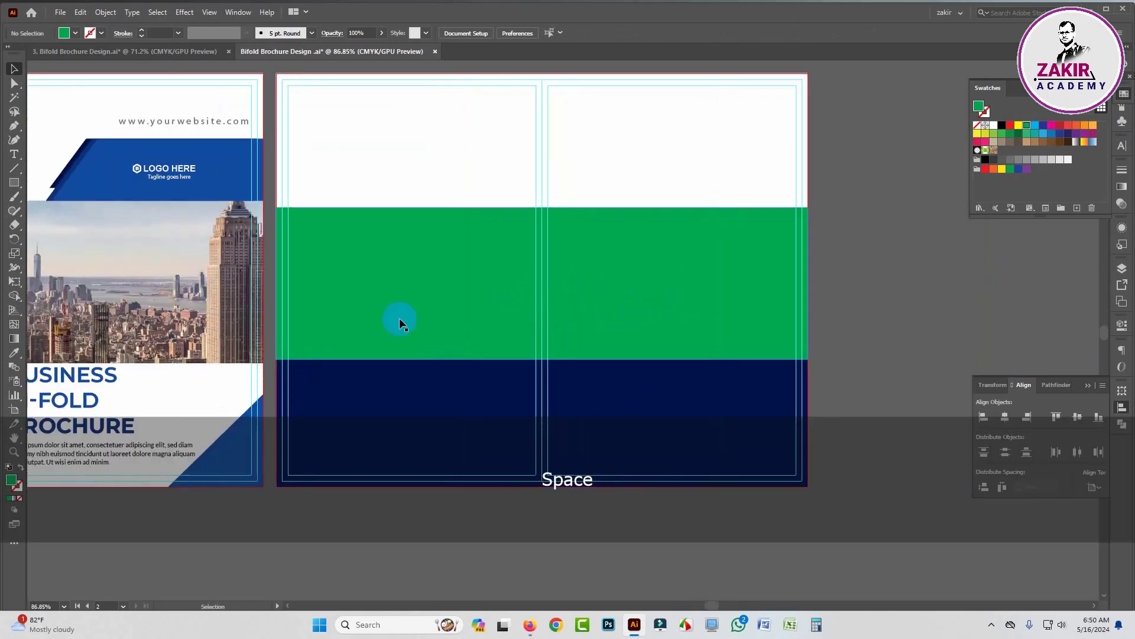
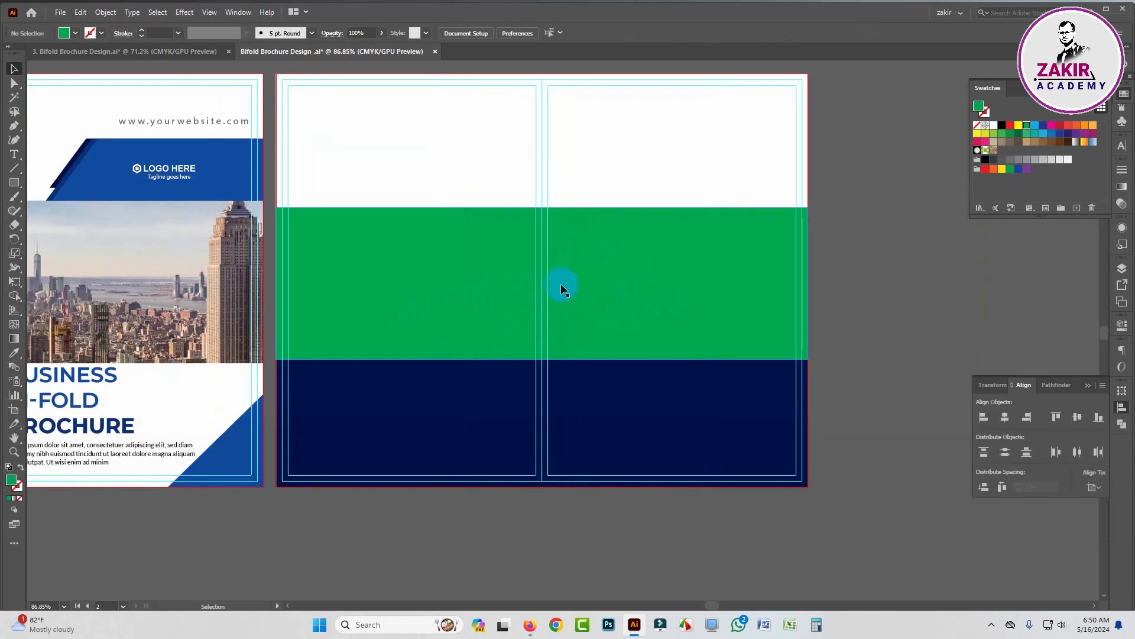
- Narrow the green rectangle from its left edge to about 4.41 in wide, keeping its right edge at the artboard's side
{"action": "left_click", "coordinate": [460, 297]}
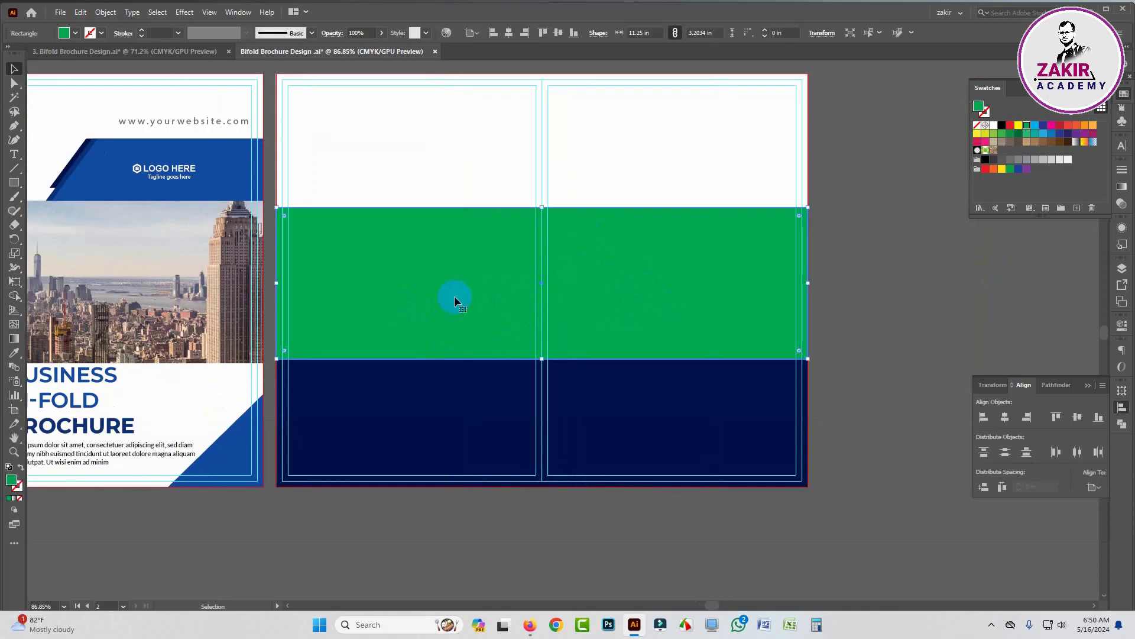
{"action": "key", "text": "alt"}
{"action": "left_click_drag", "start_coordinate": [275, 282], "coordinate": [599, 292]}
- Slant the green rectangle's left edge by moving its upper-left anchor horizontally inward to X about 8.44 in
{"action": "left_click", "coordinate": [14, 83]}
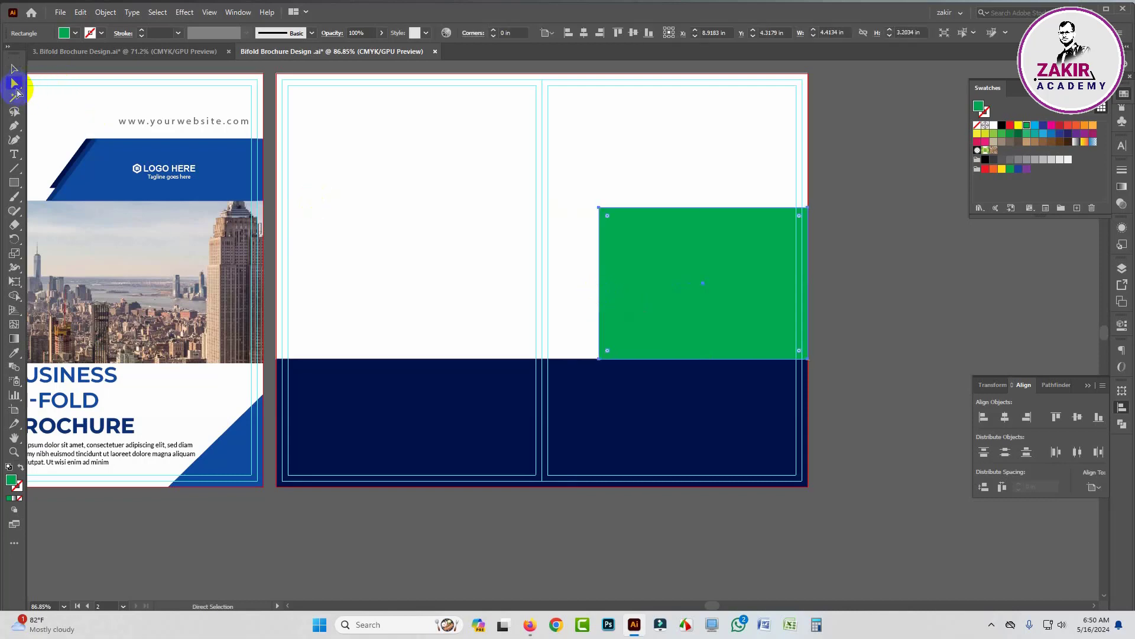
{"action": "left_click", "coordinate": [599, 209]}
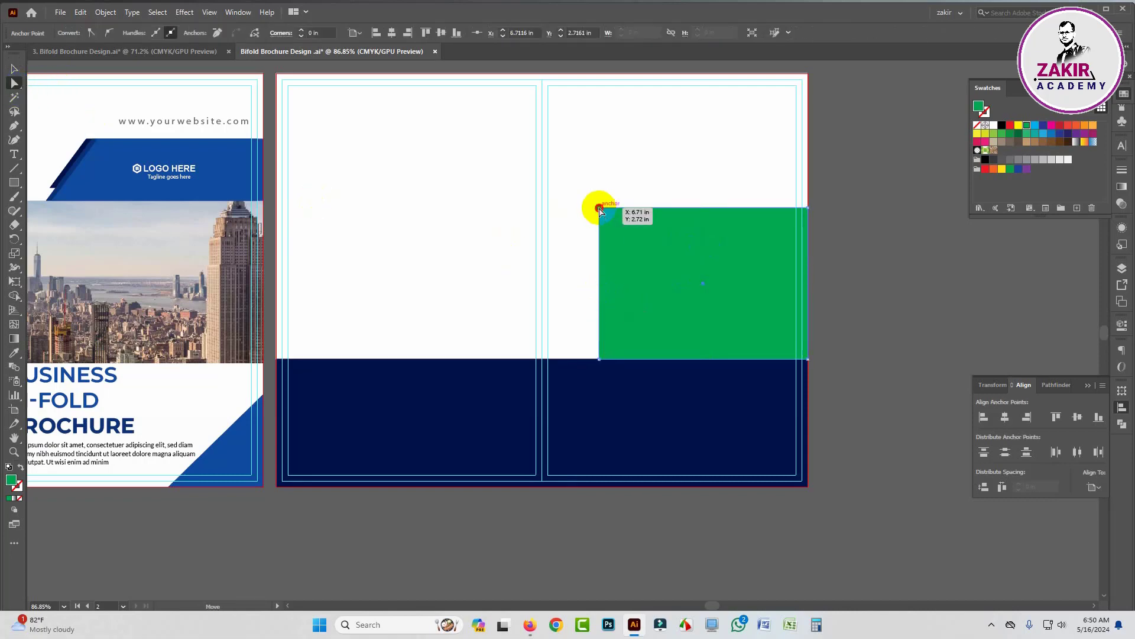
{"action": "left_click_drag", "start_coordinate": [599, 208], "coordinate": [677, 210]}
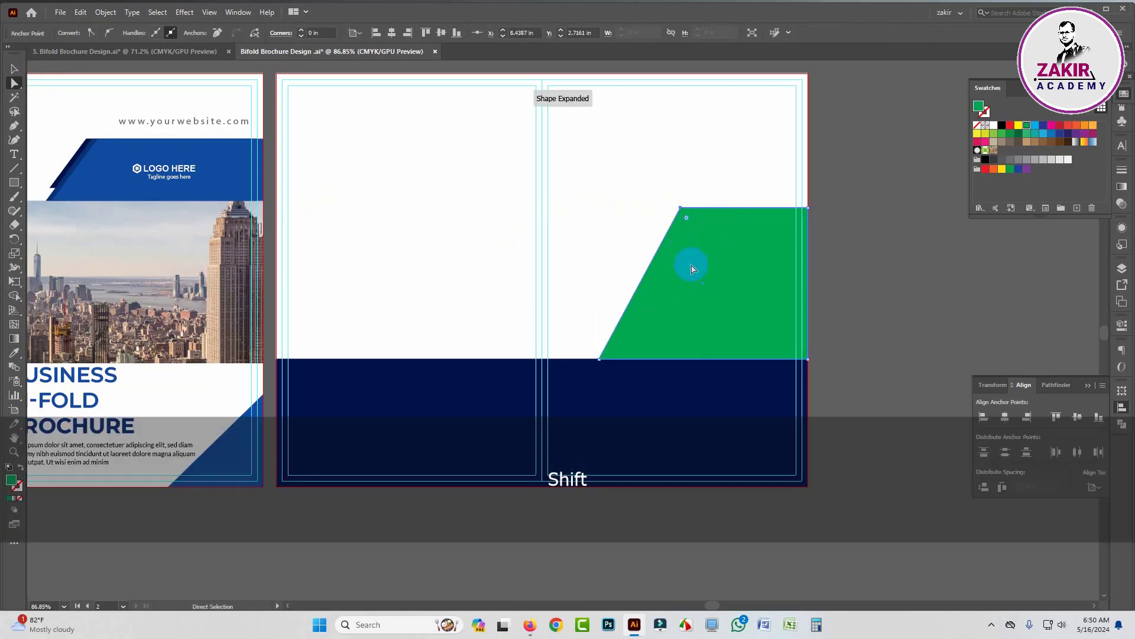
{"action": "left_click", "coordinate": [14, 69]}
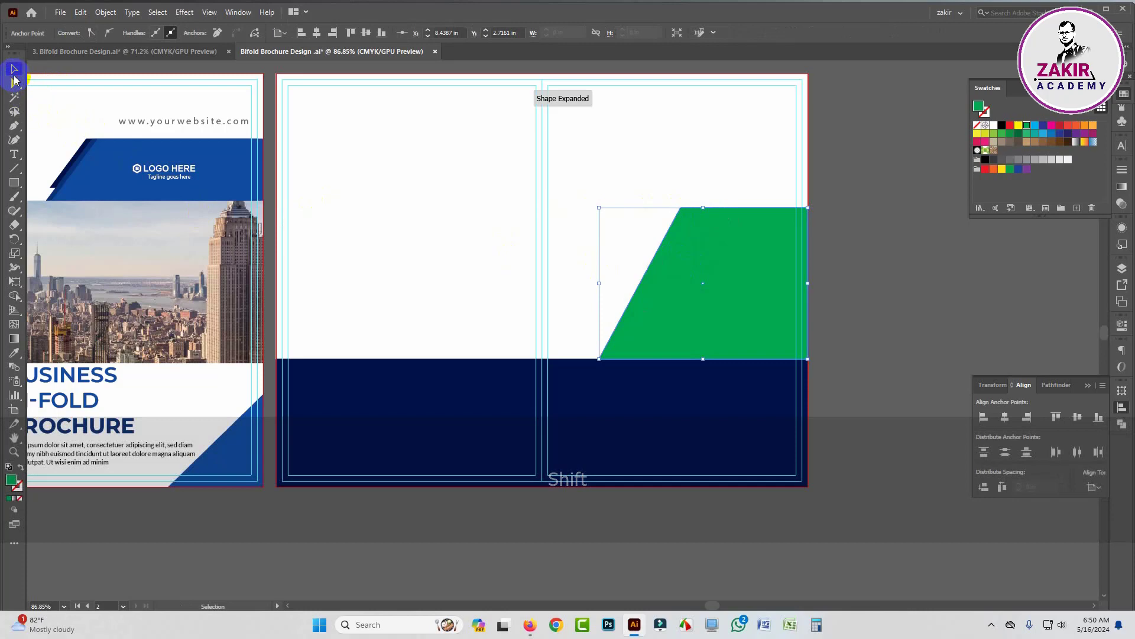
{"action": "left_click", "coordinate": [942, 347]}
- Duplicate the green slanted shape slightly to its left, fill the copy with light blue and send it behind the green original
{"action": "left_click", "coordinate": [693, 302]}
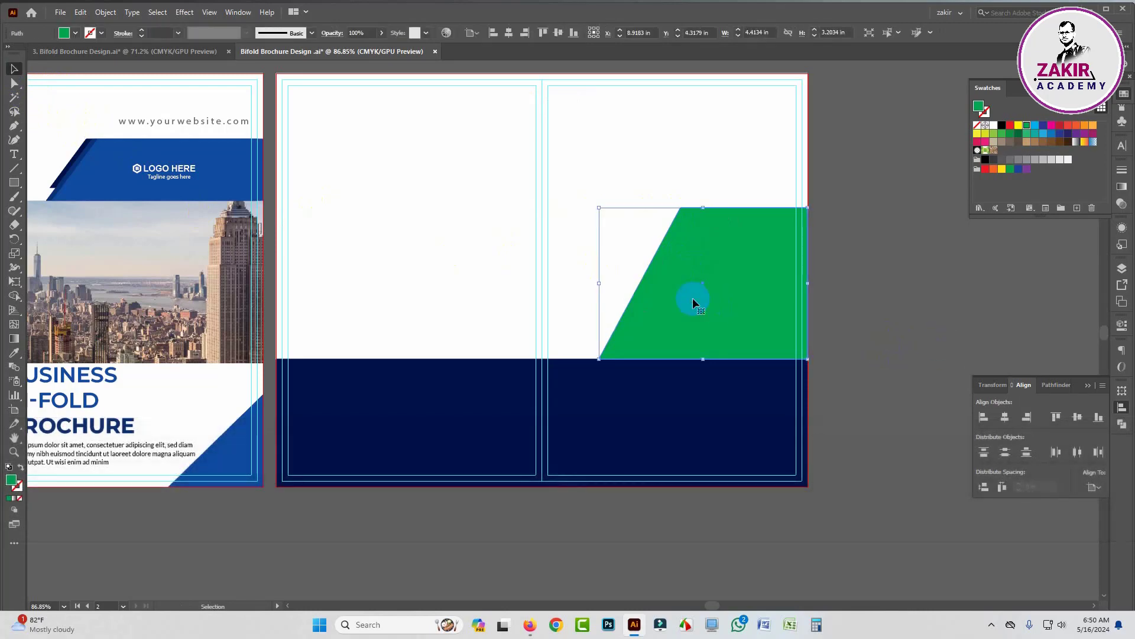
{"action": "left_click_drag", "start_coordinate": [693, 297], "coordinate": [677, 297]}
{"action": "left_click", "coordinate": [1035, 126]}
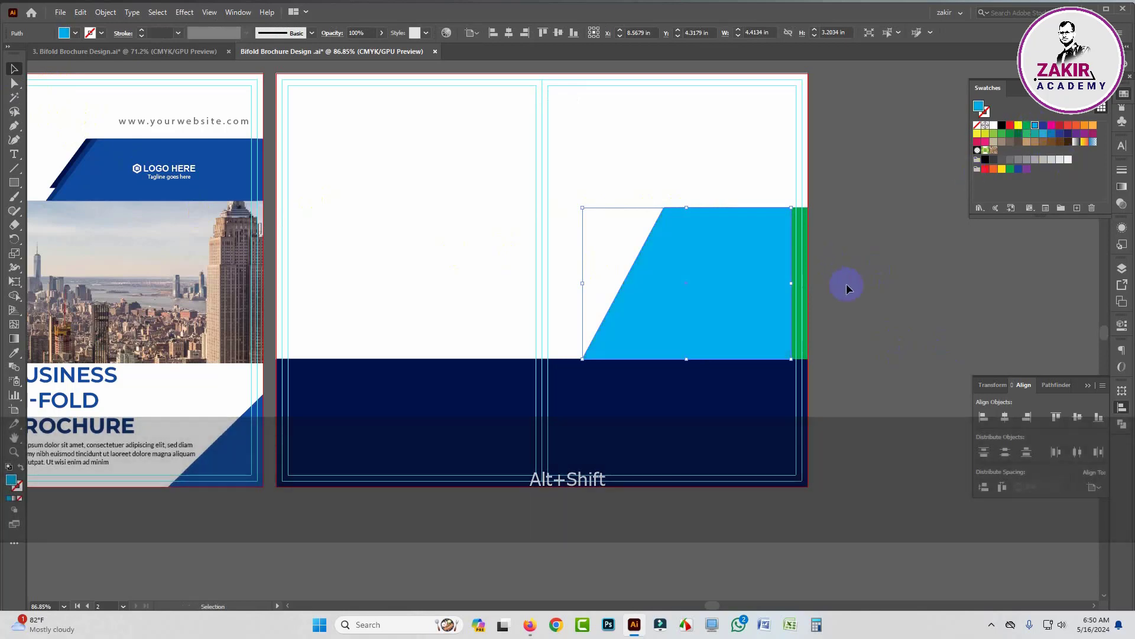
{"action": "left_click", "coordinate": [692, 286]}
{"action": "key", "text": "ctrl"}
{"action": "key", "text": "ctrl+bracketleft"}
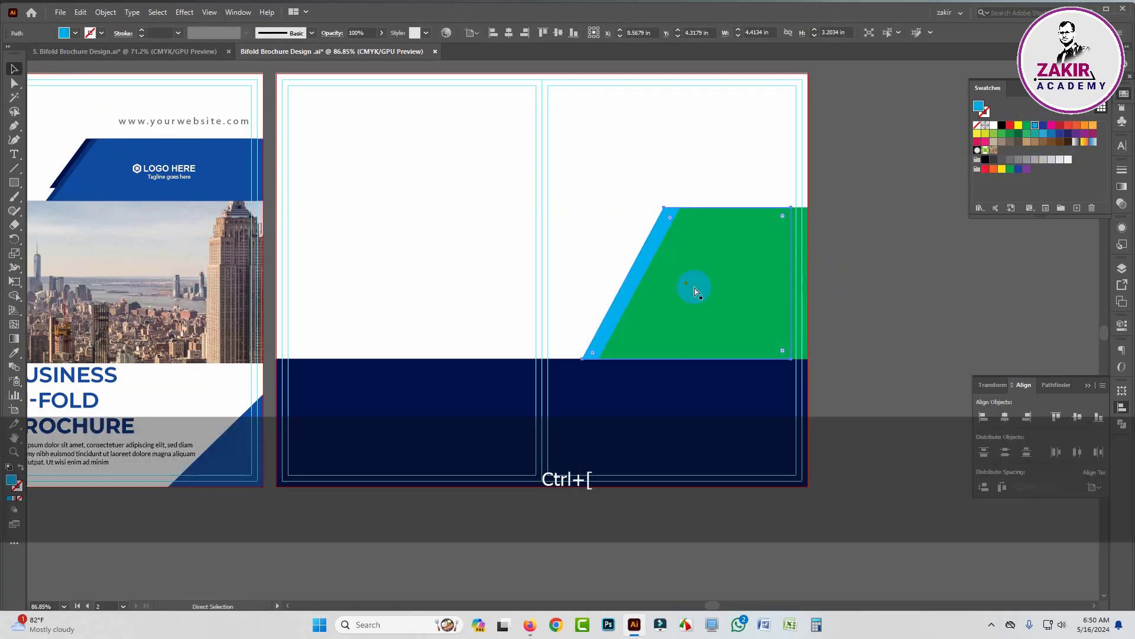
{"action": "key", "text": "ctrl+space"}
{"action": "left_click_drag", "start_coordinate": [784, 269], "coordinate": [807, 273]}
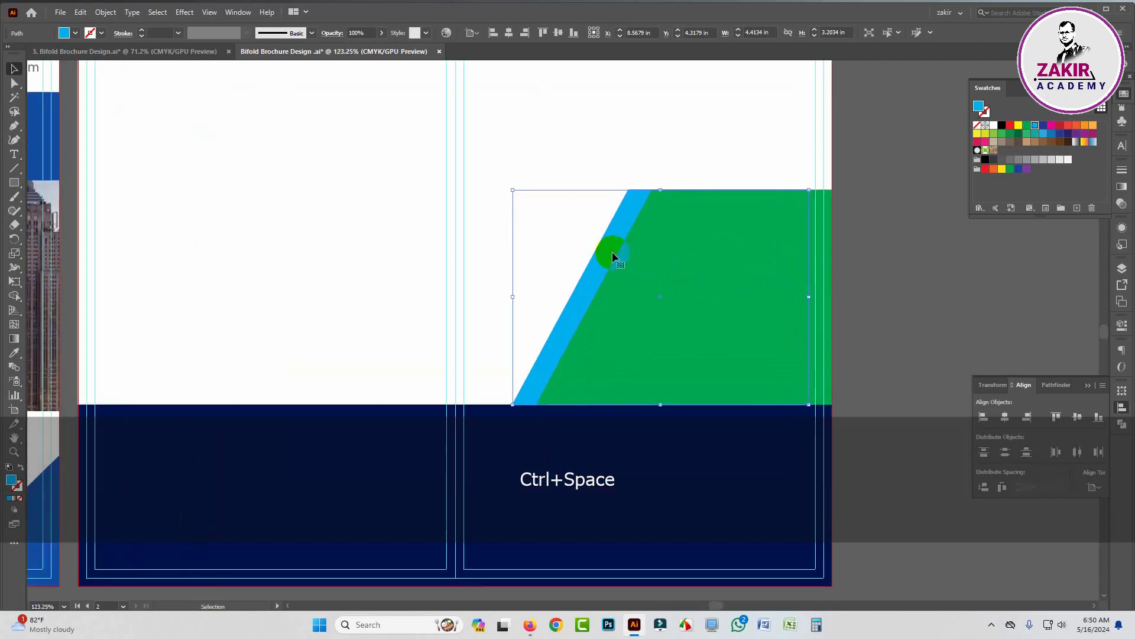
{"action": "left_click", "coordinate": [884, 269]}
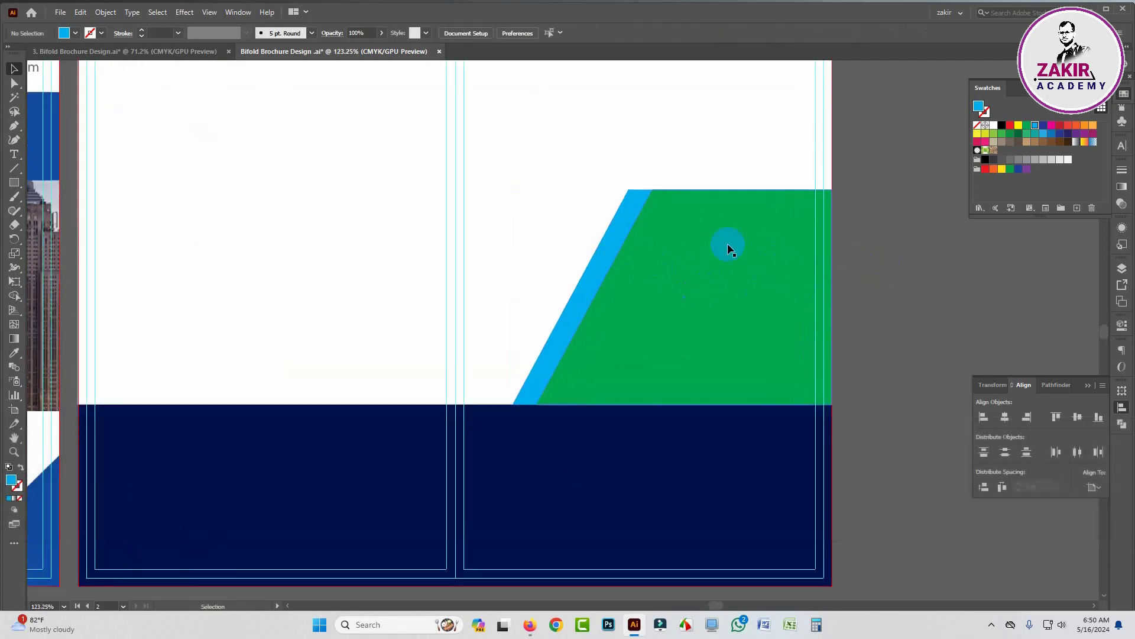
- Scale the green shape from its upper-left corner to about 4.19 by 3.04 in and place the blue copy flush with the artboard's right edge
{"action": "left_click", "coordinate": [703, 246]}
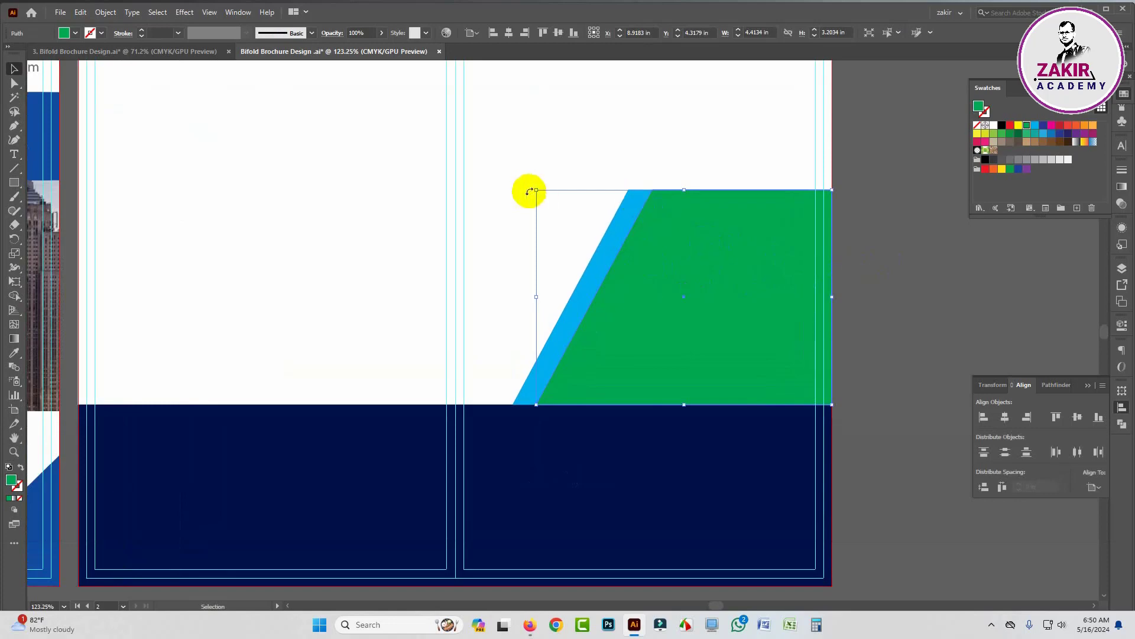
{"action": "mouse_move", "coordinate": [535, 190]}
{"action": "left_mouse_down"}
{"action": "mouse_move", "coordinate": [523, 176]}
{"action": "mouse_move", "coordinate": [547, 201]}
{"action": "left_mouse_up"}
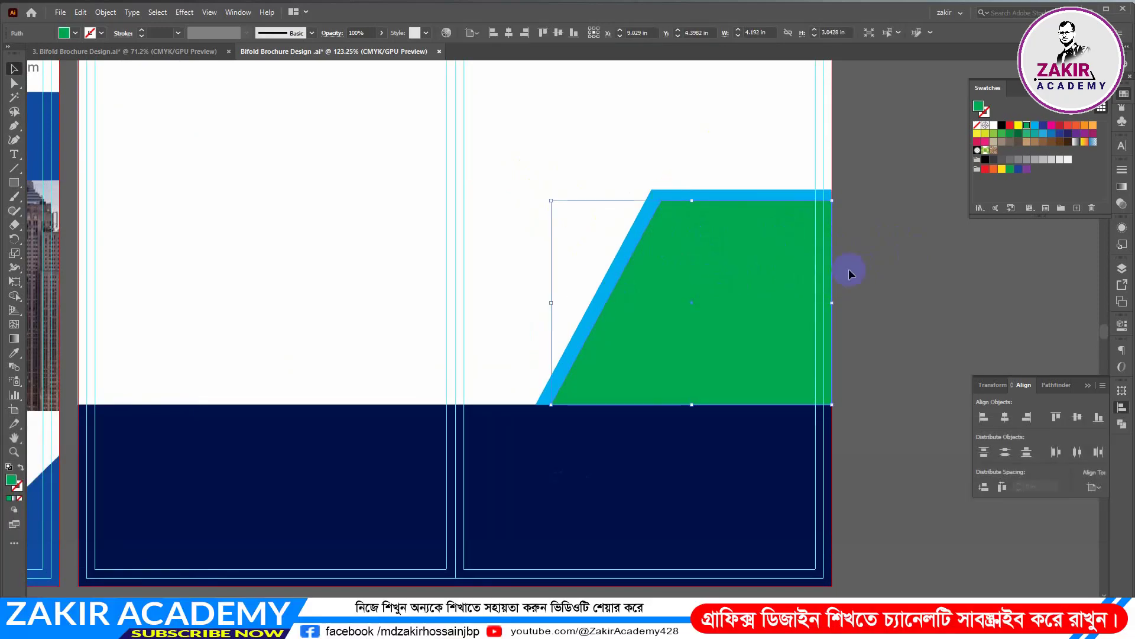
{"action": "left_click", "coordinate": [512, 111]}
- Compare with the reference brochure and shrink the green shape slightly more from its upper-left corner to widen the blue border
{"action": "left_click", "coordinate": [211, 45]}
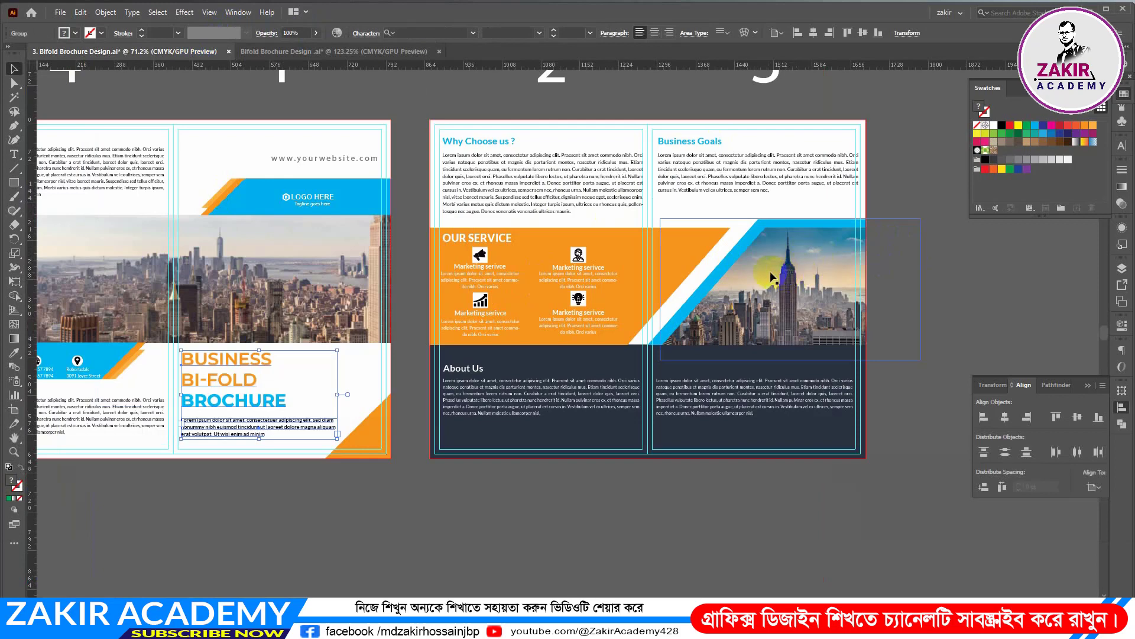
{"action": "left_click", "coordinate": [337, 51]}
{"action": "left_click_drag", "start_coordinate": [712, 282], "coordinate": [604, 220]}
{"action": "left_click_drag", "start_coordinate": [602, 209], "coordinate": [664, 306]}
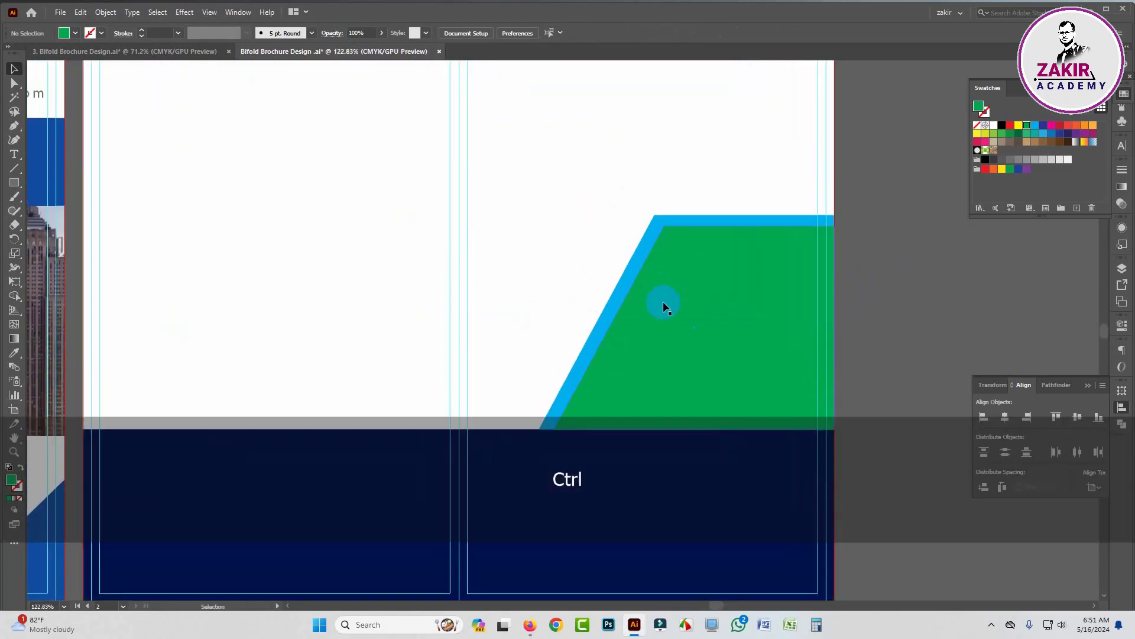
{"action": "left_click", "coordinate": [665, 301]}
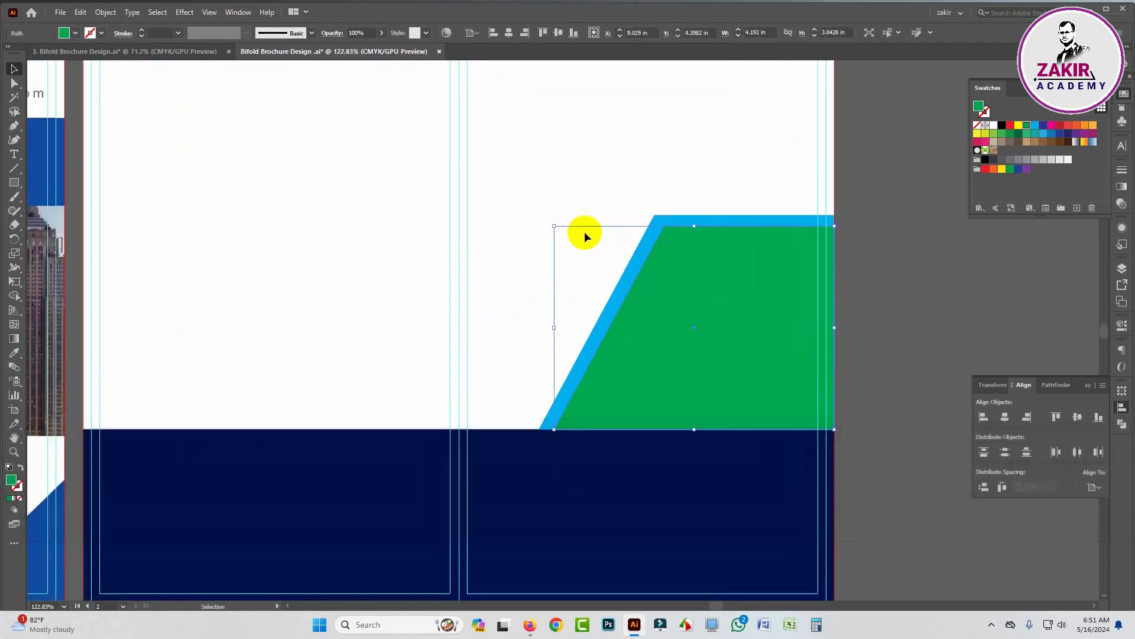
{"action": "left_click_drag", "start_coordinate": [552, 225], "coordinate": [556, 228]}
{"action": "left_click", "coordinate": [957, 304]}
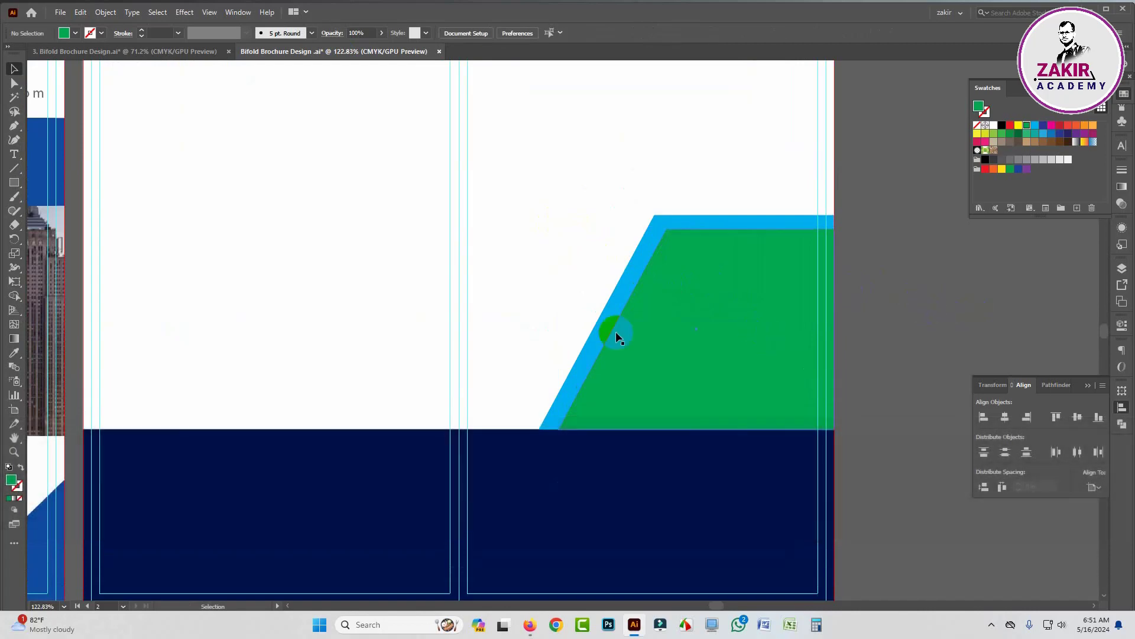
- Nudge the green shape's lower-left anchor to X about 6.9 in to even out the blue stripe
{"action": "left_click", "coordinate": [15, 83]}
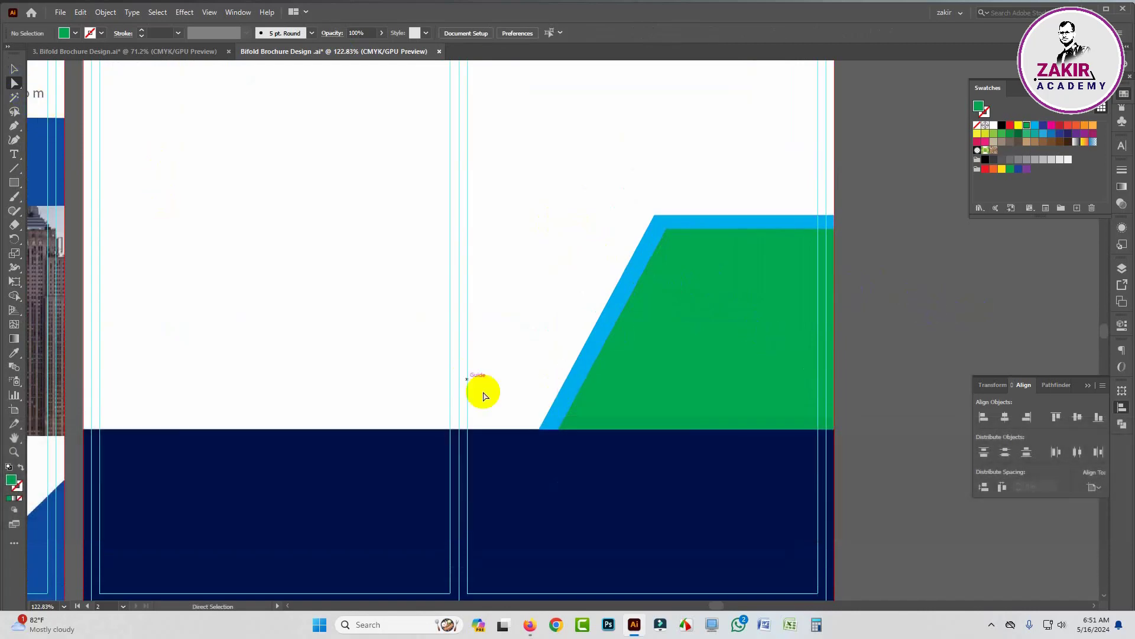
{"action": "left_click", "coordinate": [550, 427]}
{"action": "left_click", "coordinate": [540, 434]}
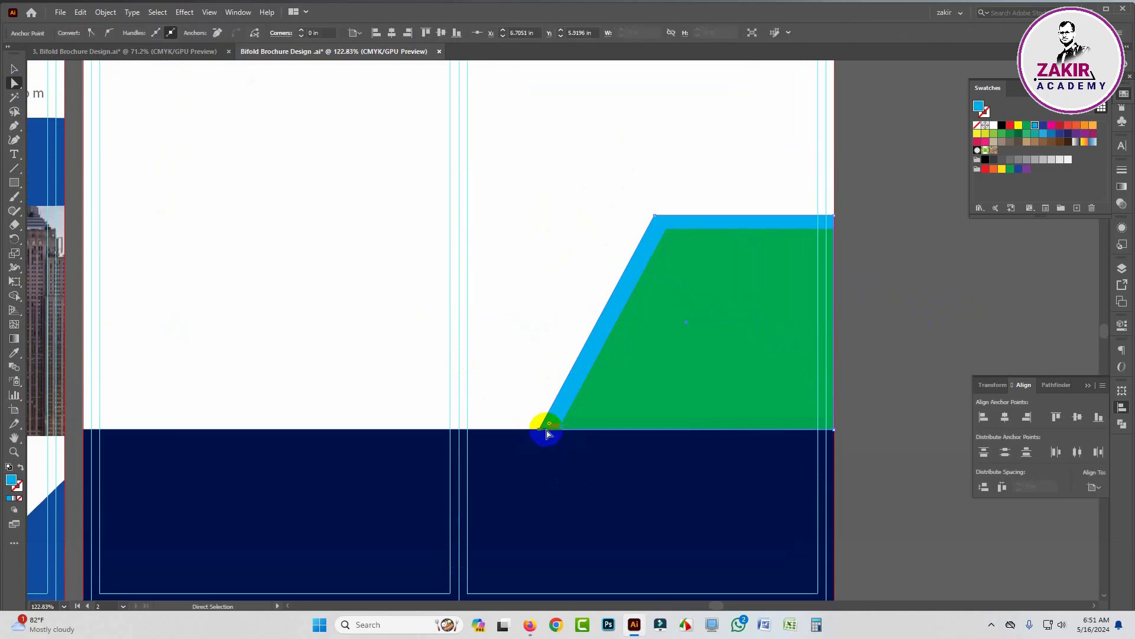
{"action": "left_click", "coordinate": [600, 437], "text": "shift"}
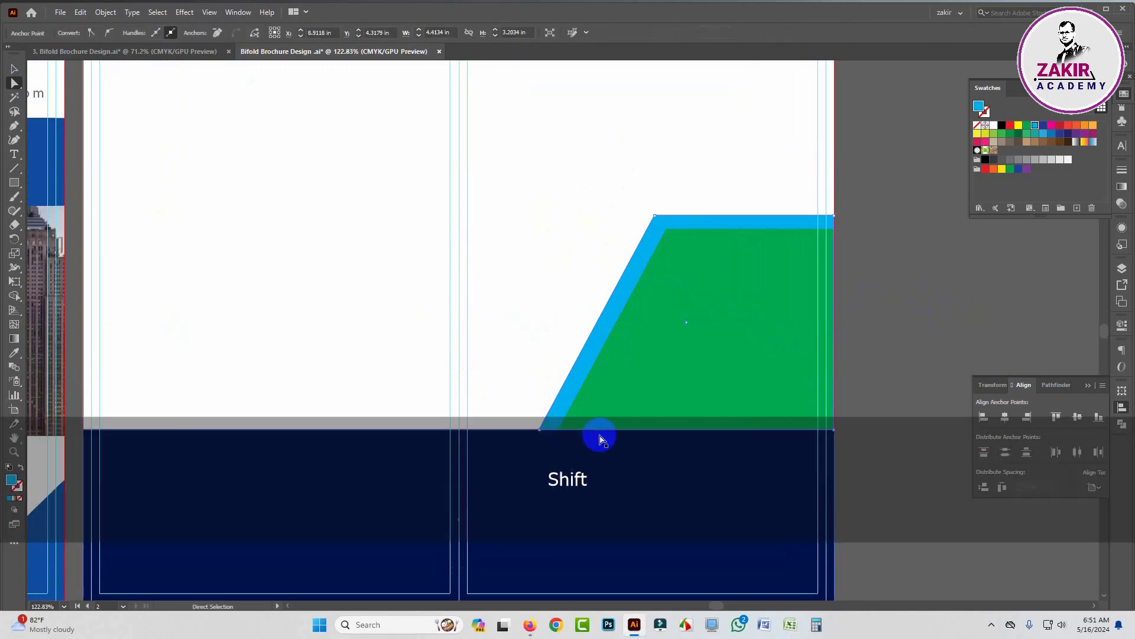
{"action": "key", "text": "ctrl+space"}
{"action": "left_click_drag", "start_coordinate": [532, 436], "coordinate": [690, 527]}
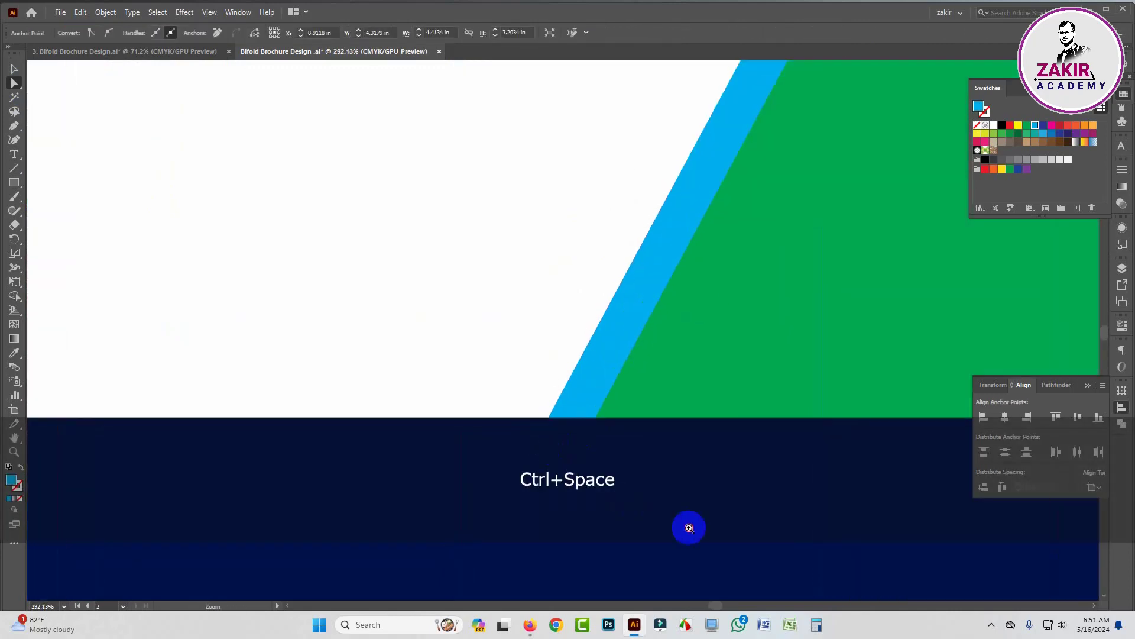
{"action": "left_click", "coordinate": [602, 417]}
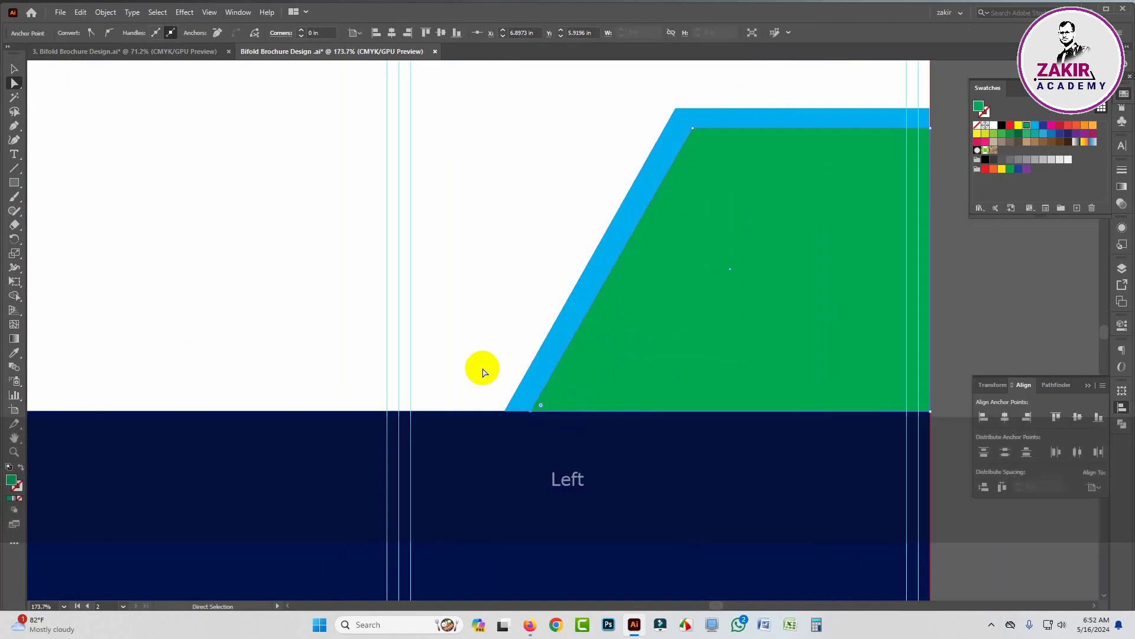
{"action": "left_click", "coordinate": [463, 350]}
{"action": "key", "text": "ctrl+space"}
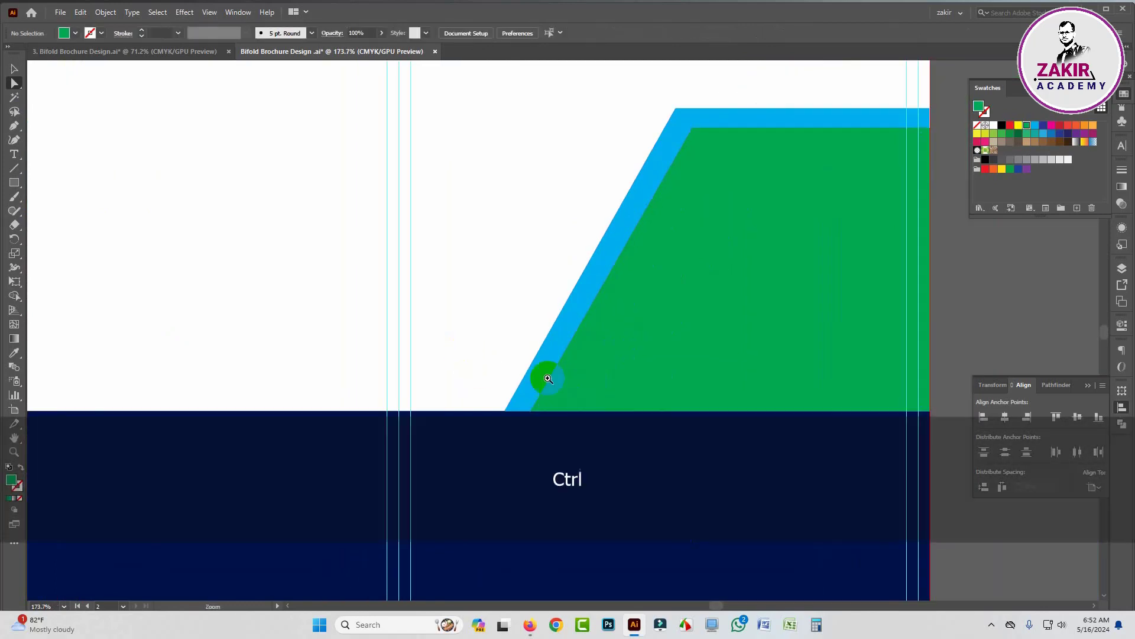
{"action": "left_click_drag", "start_coordinate": [649, 380], "coordinate": [569, 375]}
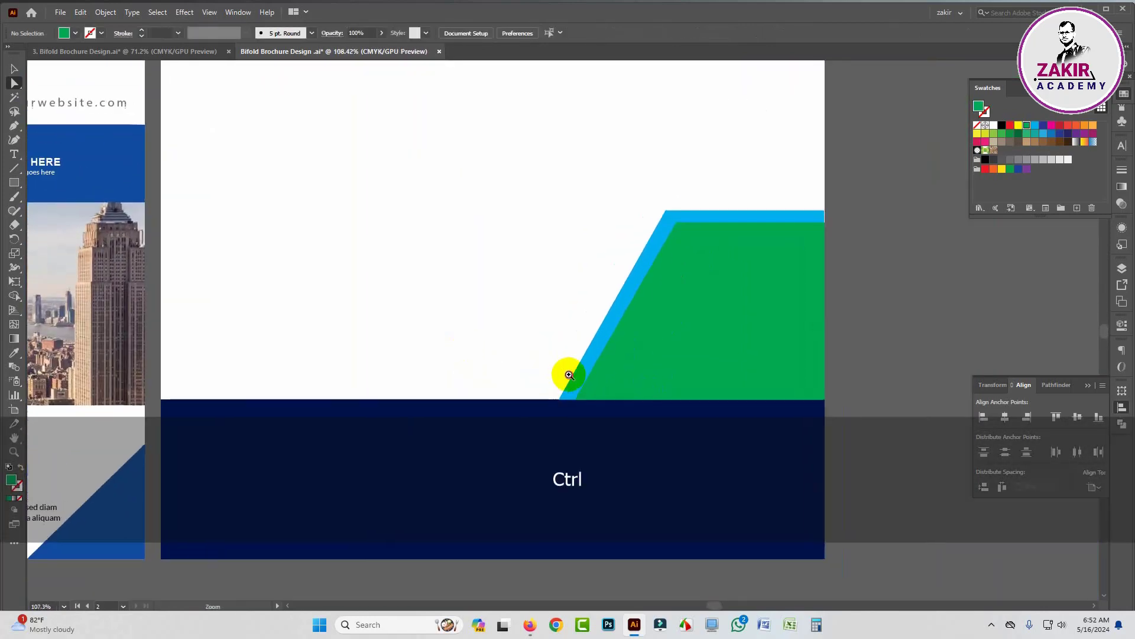
- Draw a green rectangle about 6.33 by 3.2 in from the artboard's left edge, between the blue shape's top level and the navy block
{"action": "left_click", "coordinate": [14, 182]}
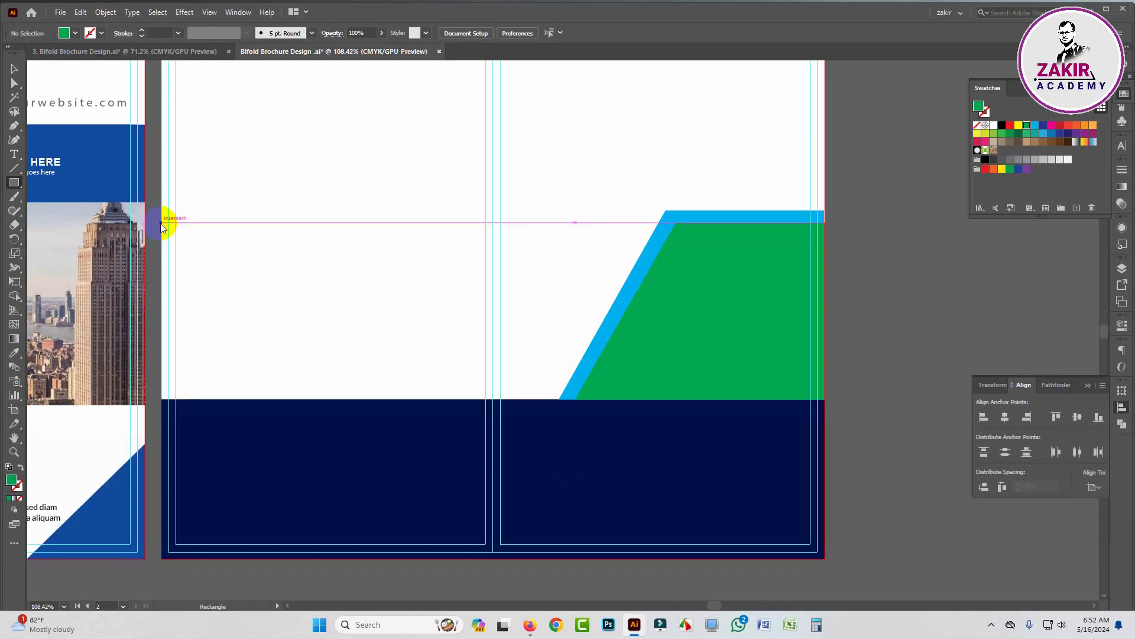
{"action": "left_click", "coordinate": [161, 222]}
{"action": "left_click", "coordinate": [690, 345]}
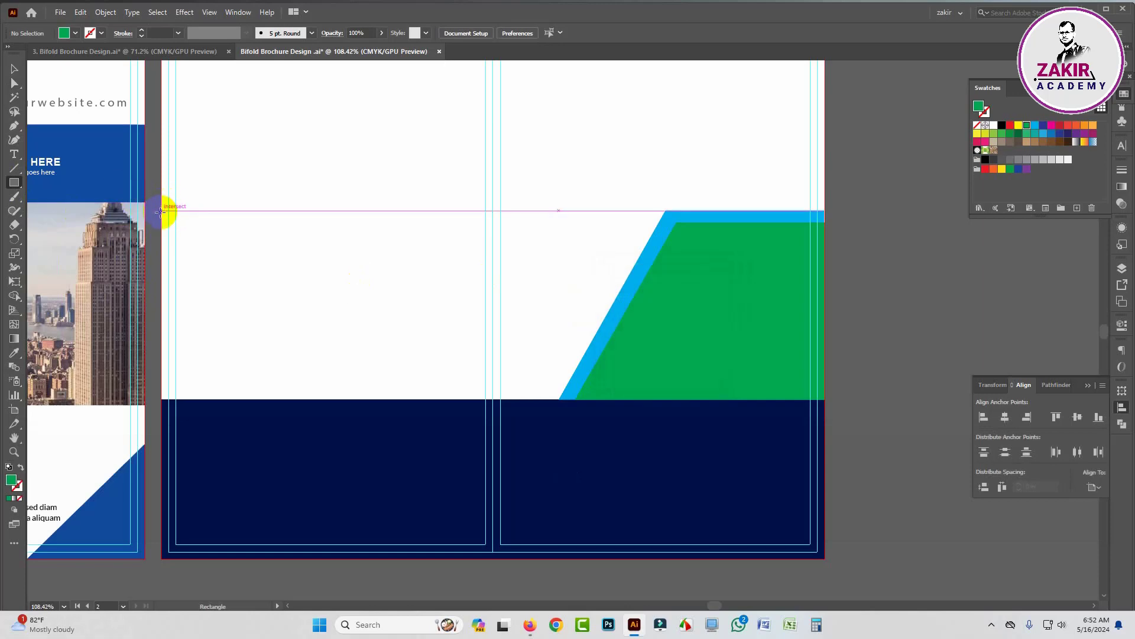
{"action": "left_click_drag", "start_coordinate": [161, 211], "coordinate": [536, 400]}
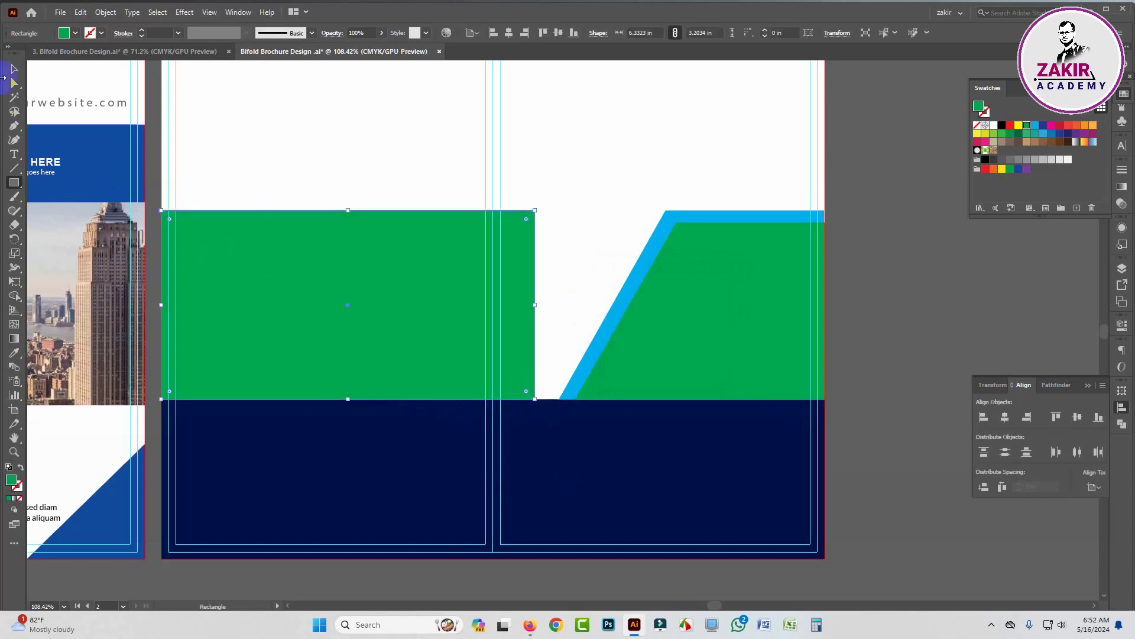
- Slant the new rectangle's right edge parallel to the blue stripe by moving its upper-right anchor to X about 8.01 in
{"action": "left_click", "coordinate": [14, 84]}
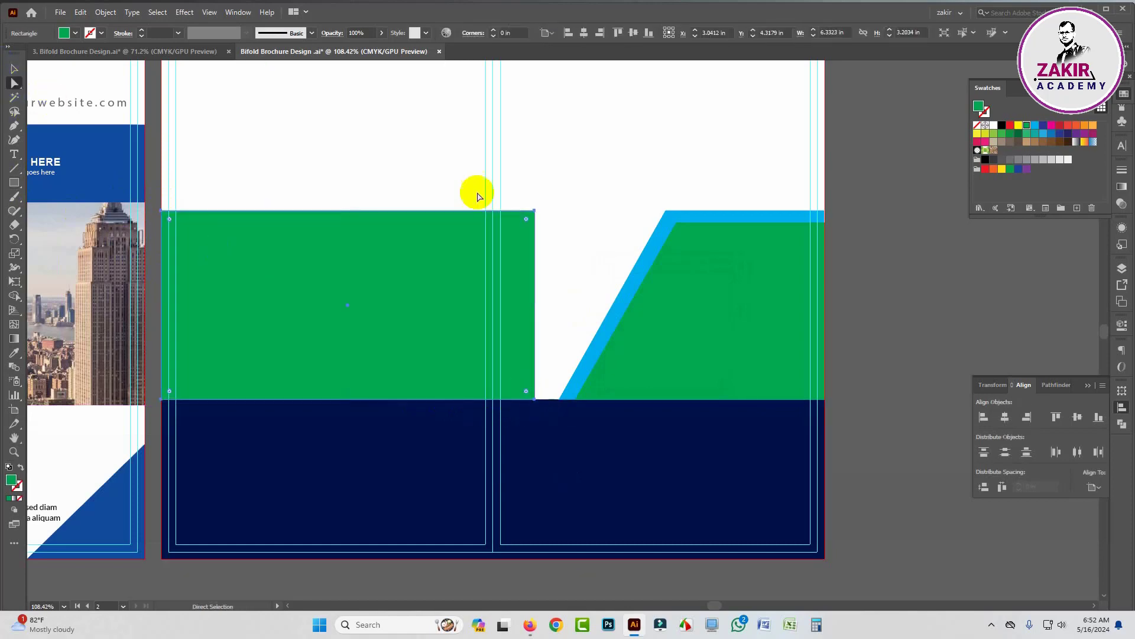
{"action": "left_click", "coordinate": [536, 211]}
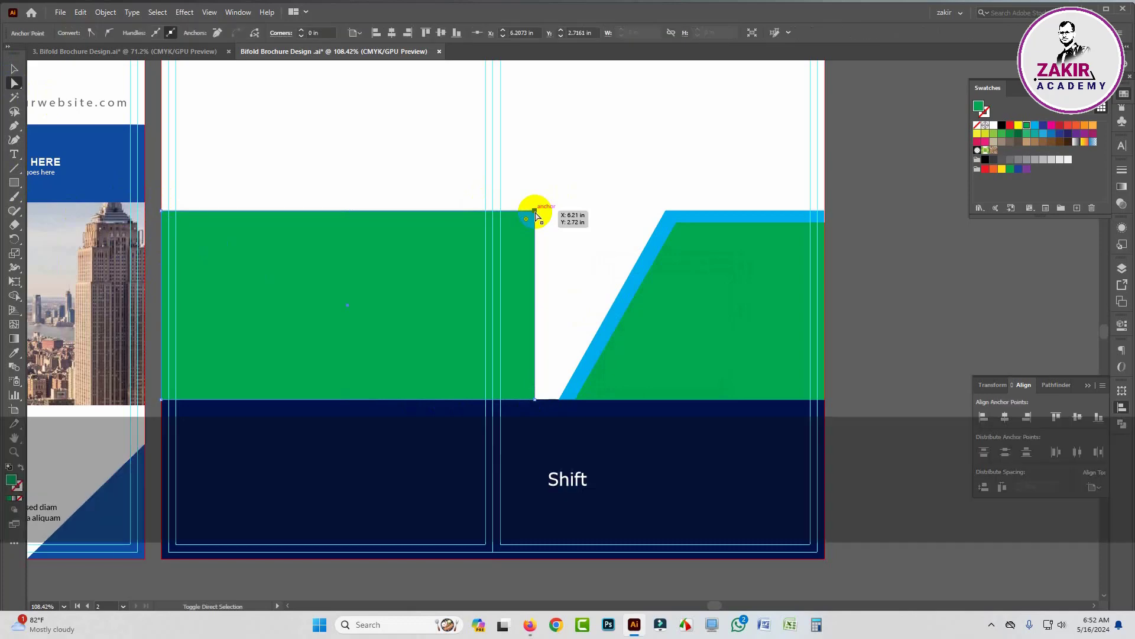
{"action": "key", "text": "shift+Right"}
{"action": "key", "text": "shift+Right"}
{"action": "key", "text": "shift+Right"}
{"action": "key", "text": "shift+Right"}
{"action": "key", "text": "shift+Right"}
{"action": "key", "text": "shift+Right"}
{"action": "key", "text": "shift+Right"}
{"action": "key", "text": "shift+Right"}
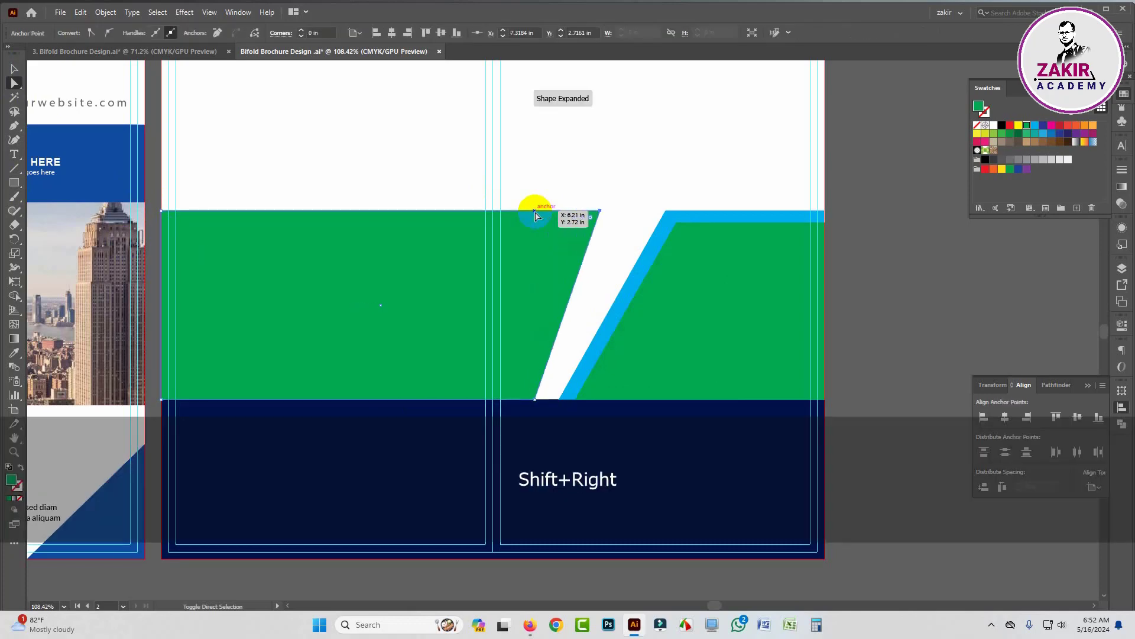
{"action": "key", "text": "shift+Right"}
{"action": "key", "text": "shift+Right"}
{"action": "key", "text": "shift+Right"}
{"action": "key", "text": "shift+Right"}
{"action": "key", "text": "shift+Right"}
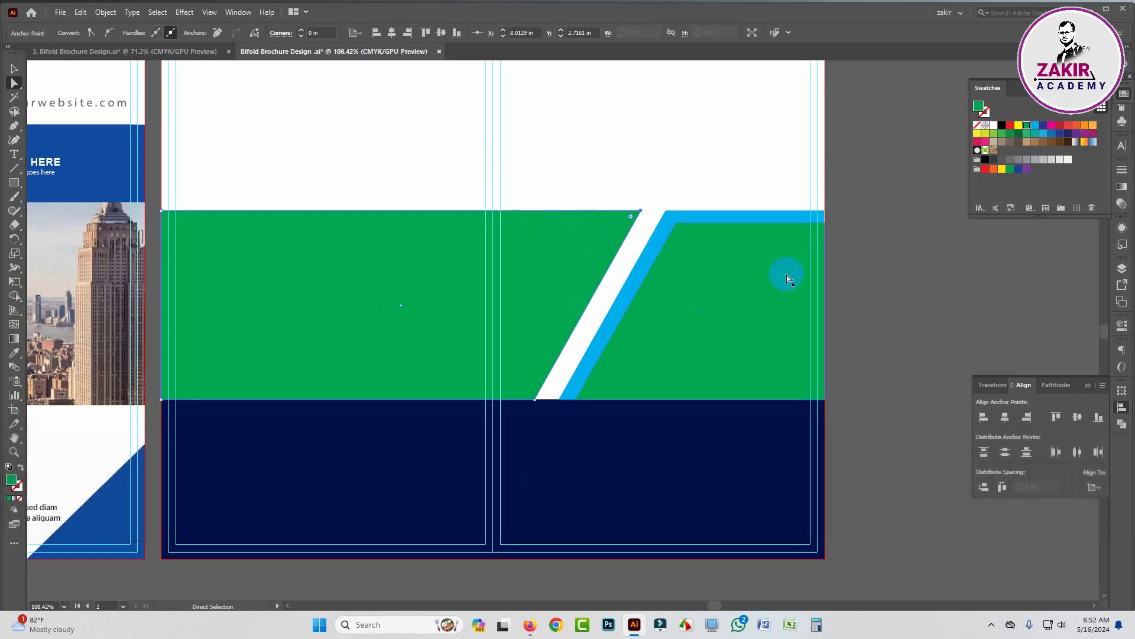
{"action": "left_click", "coordinate": [893, 261]}
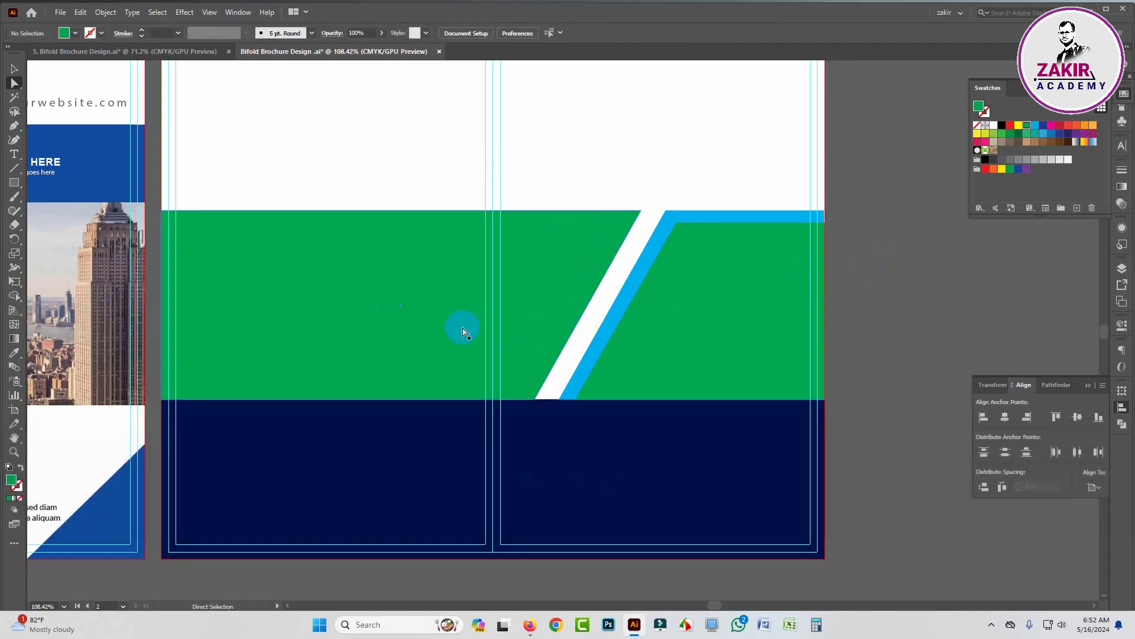
- Compare with the reference brochure and narrow the long green shape to about 7.87 in wide from its slanted side
{"action": "key", "text": "ctrl+space"}
{"action": "left_click_drag", "start_coordinate": [542, 319], "coordinate": [490, 323]}
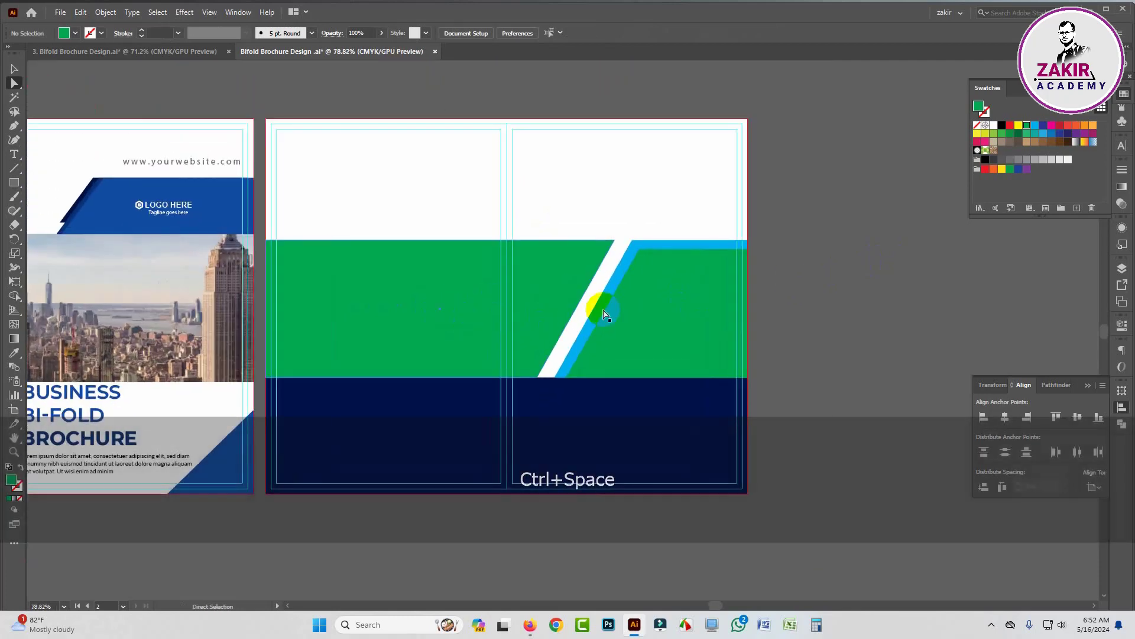
{"action": "left_click", "coordinate": [190, 51]}
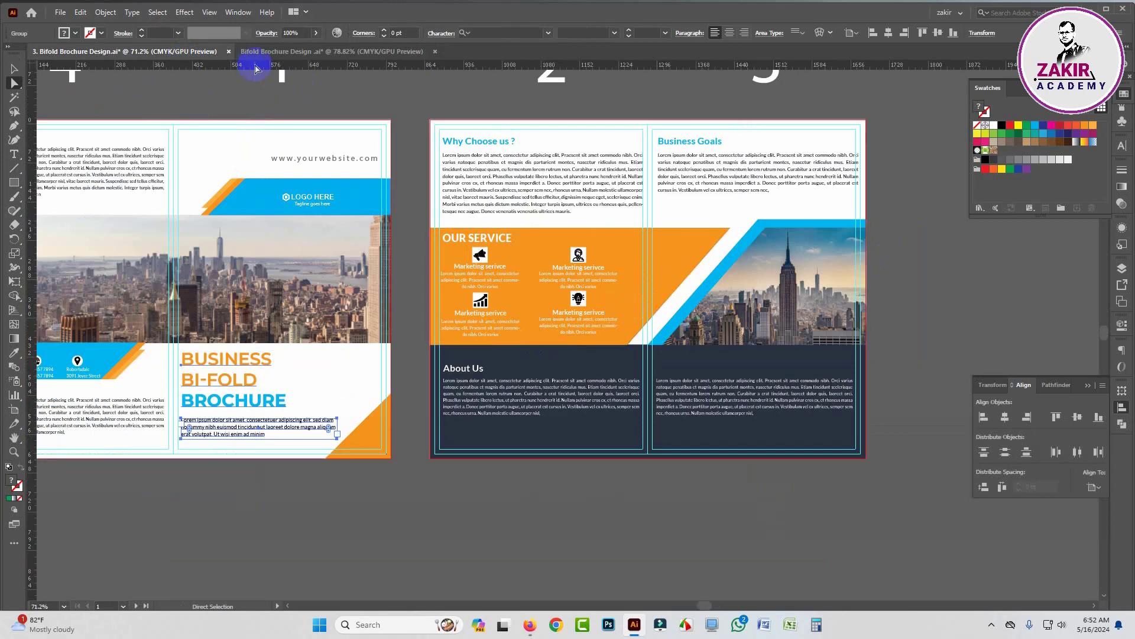
{"action": "left_click", "coordinate": [289, 53]}
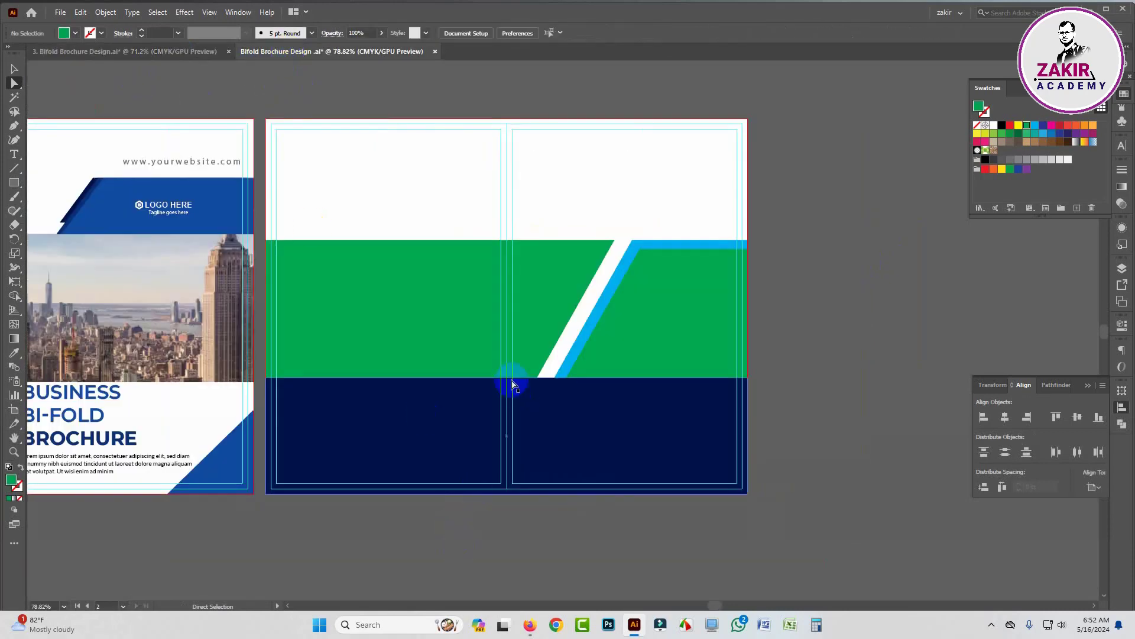
{"action": "left_click", "coordinate": [536, 326]}
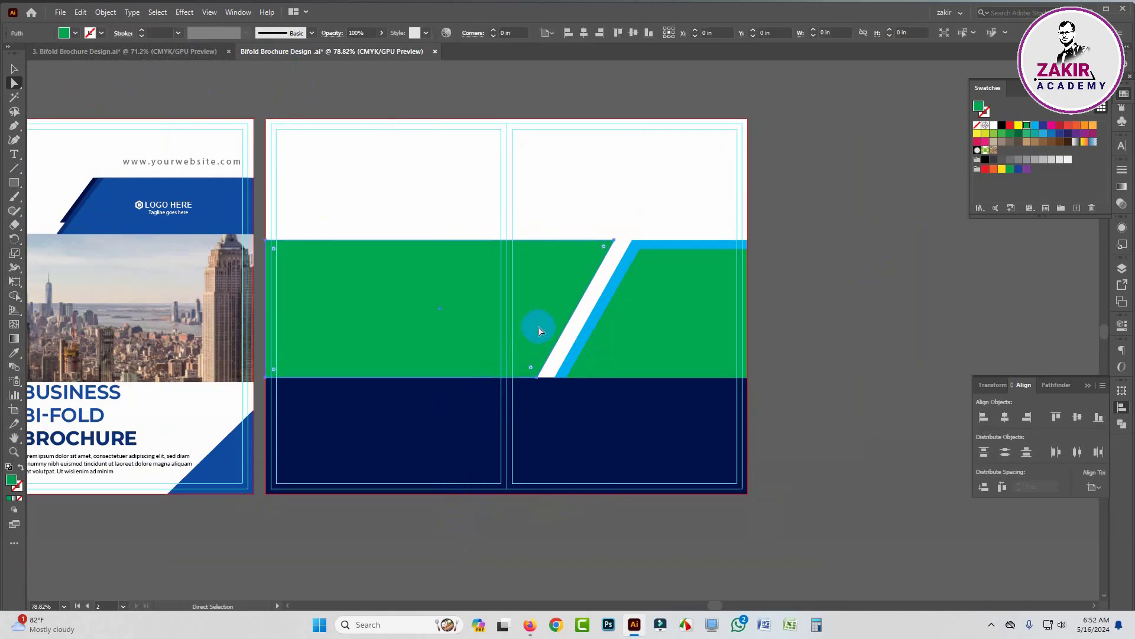
{"action": "key", "text": "v"}
{"action": "left_click", "coordinate": [487, 256]}
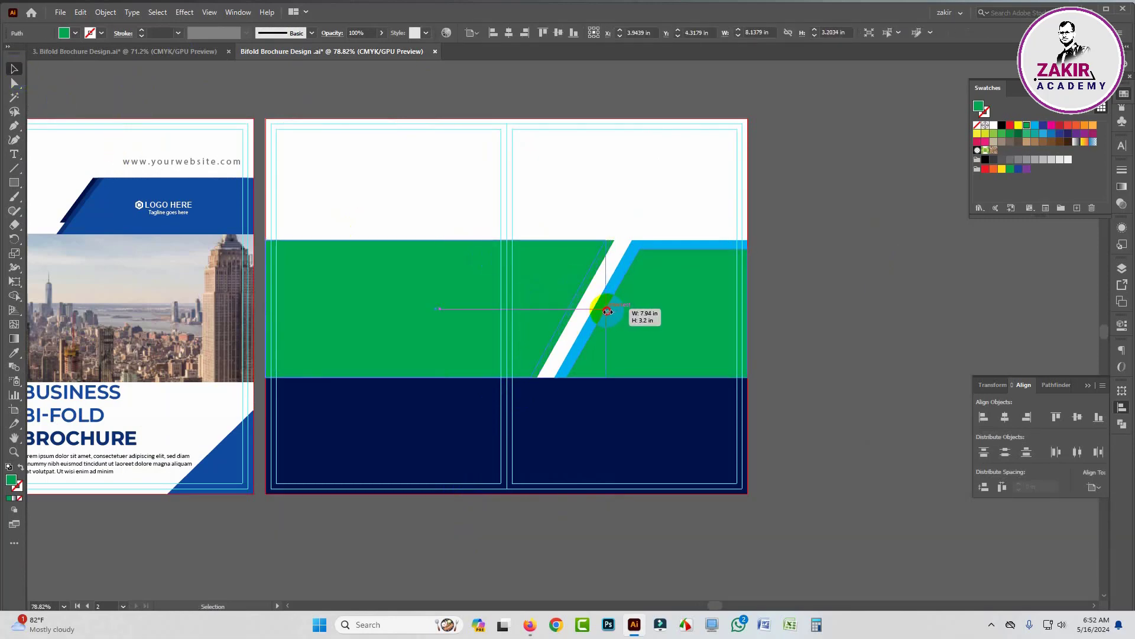
{"action": "left_click_drag", "start_coordinate": [603, 311], "coordinate": [600, 309]}
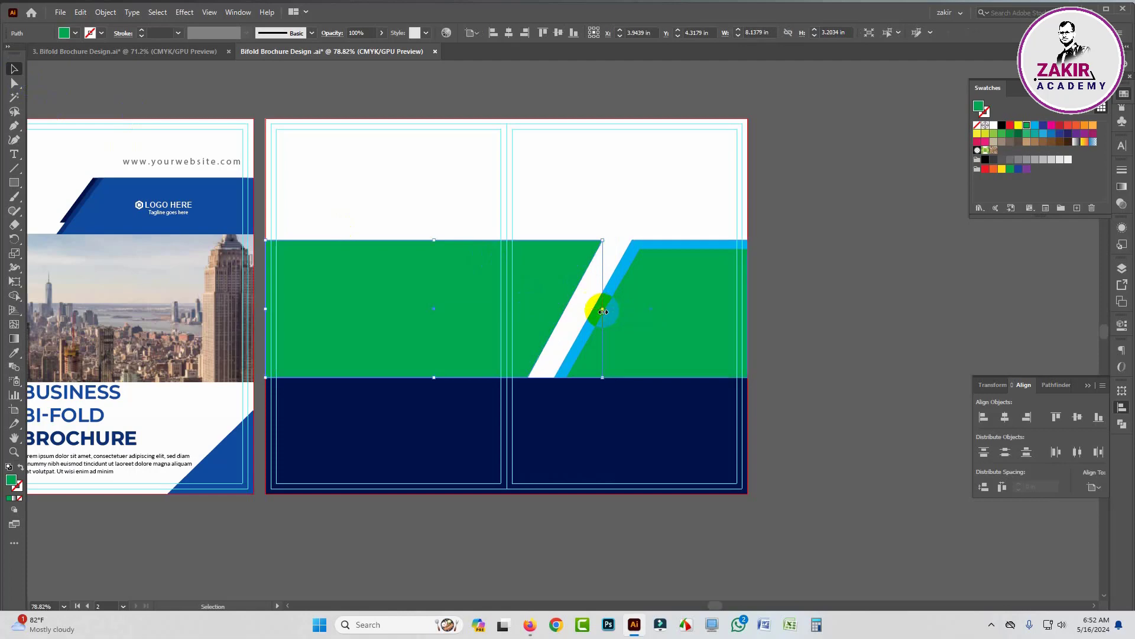
{"action": "left_click", "coordinate": [793, 289]}
- Stretch the light blue shape and its inner green shape together slightly leftwards, making the blue shape about 4.66 in wide
{"action": "left_click", "coordinate": [625, 233]}
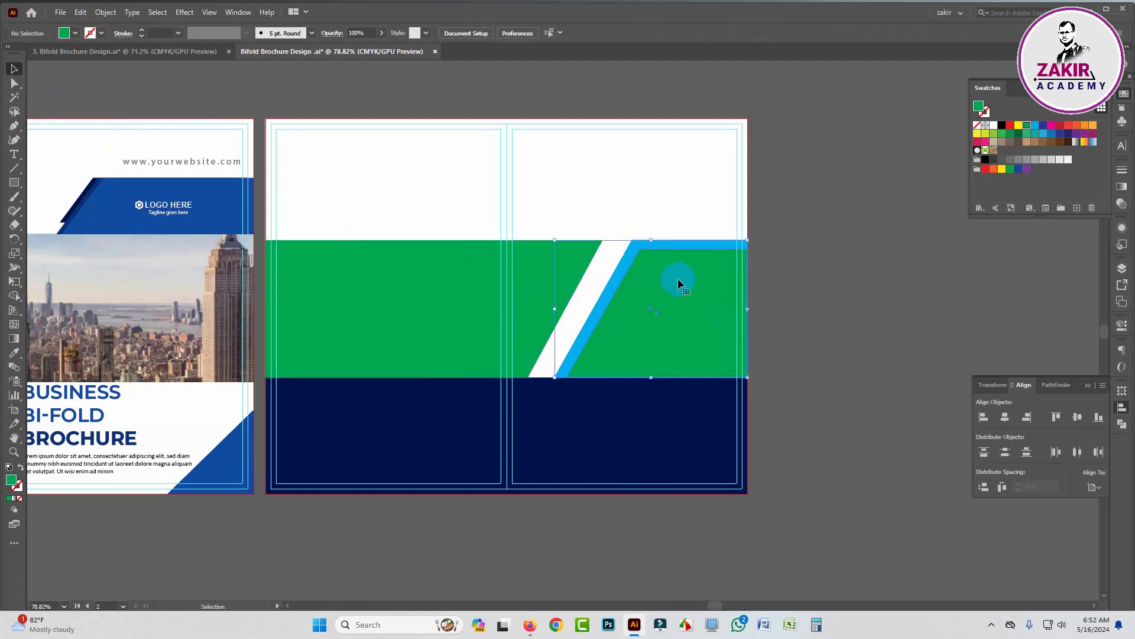
{"action": "left_click_drag", "start_coordinate": [552, 304], "coordinate": [547, 307]}
{"action": "left_click", "coordinate": [858, 296]}
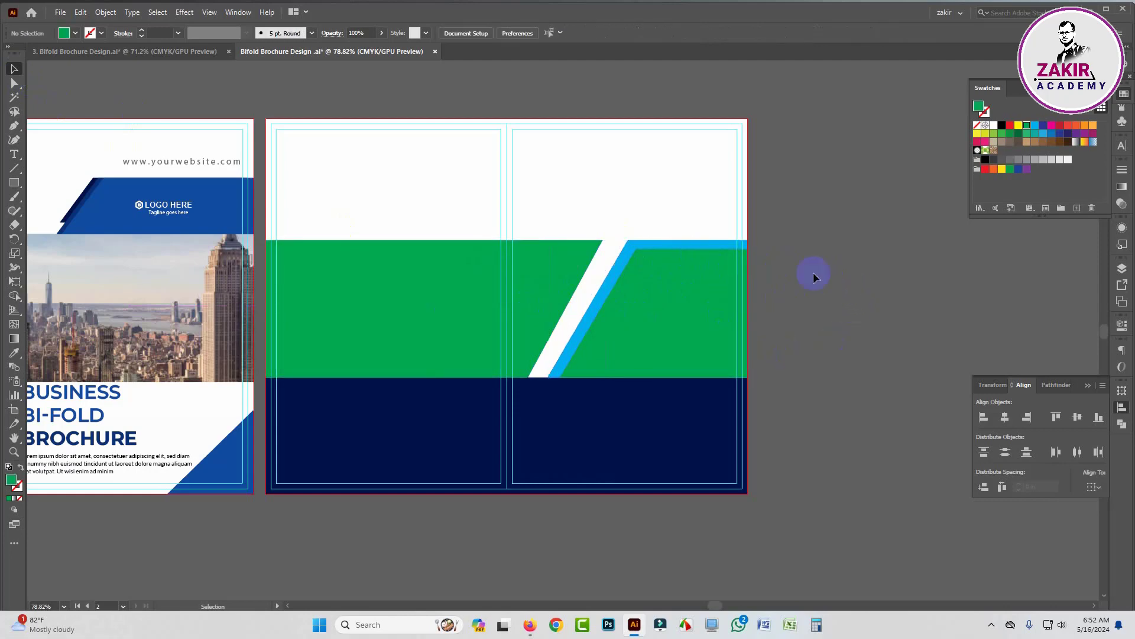
- Move the light blue shape's upper-left anchor to X about 8.22 in so its slant parallels the long green shape
{"action": "left_click_drag", "start_coordinate": [594, 254], "coordinate": [776, 309]}
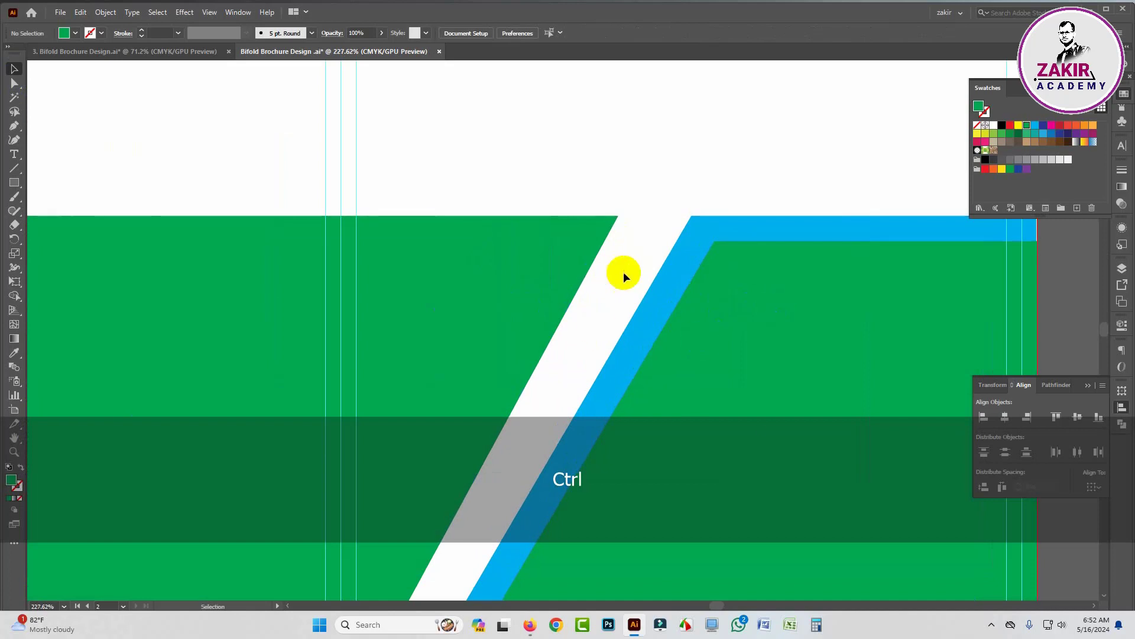
{"action": "left_click", "coordinate": [24, 85]}
{"action": "left_click", "coordinate": [692, 218]}
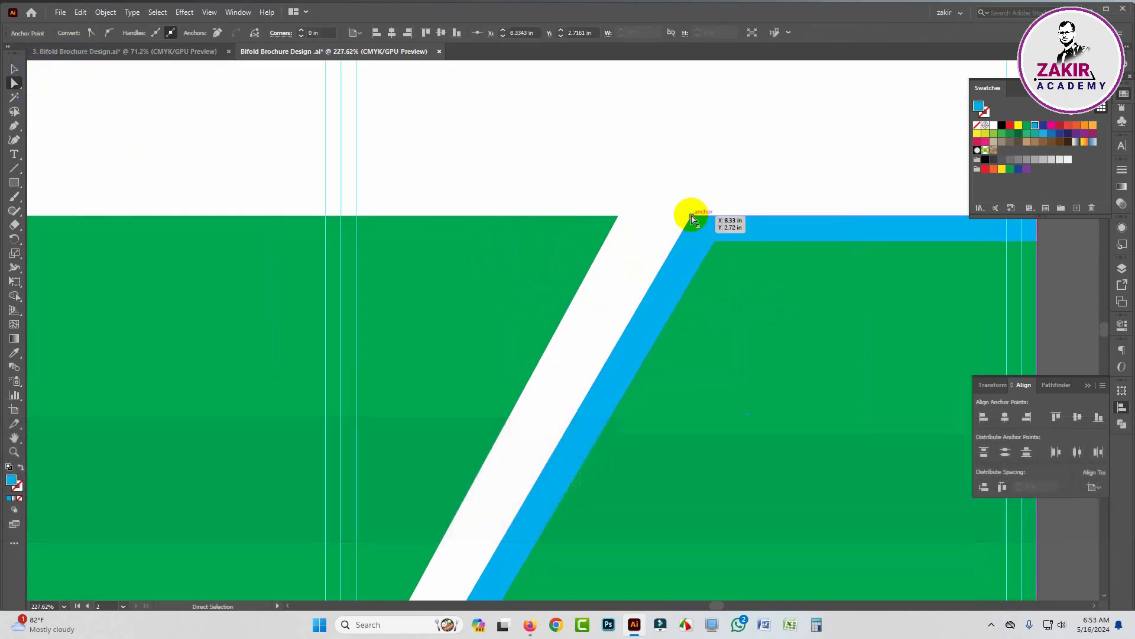
{"action": "key", "text": "shift+Left"}
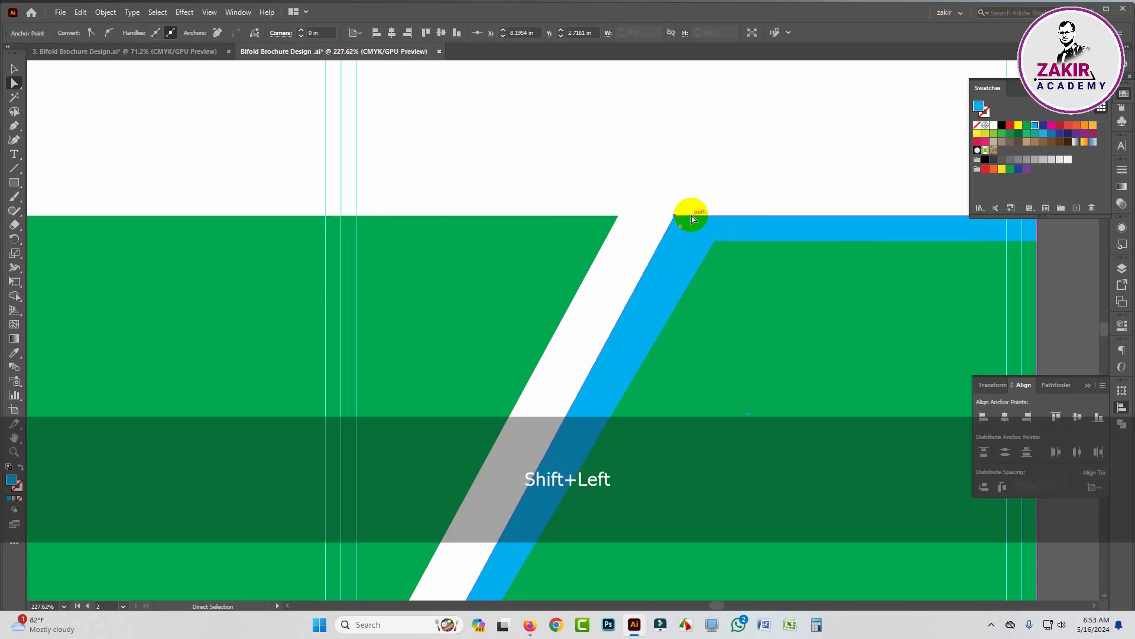
{"action": "key", "text": "Right"}
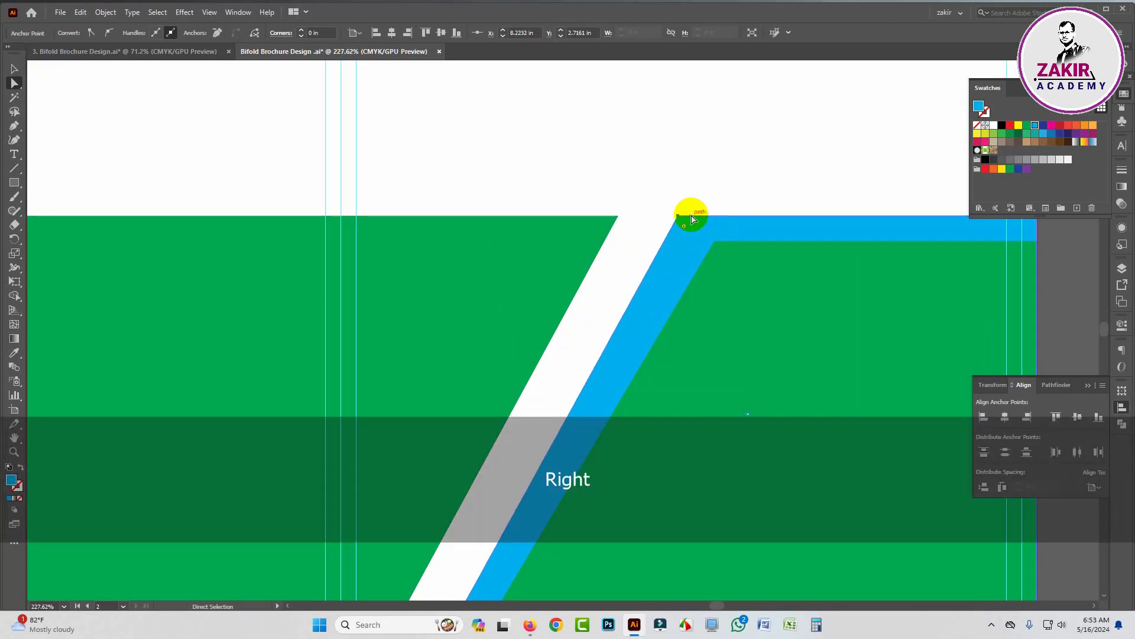
- Move the inner green shape's upper-left anchor to X about 8.42 in to even out the light blue border
{"action": "left_click", "coordinate": [730, 295]}
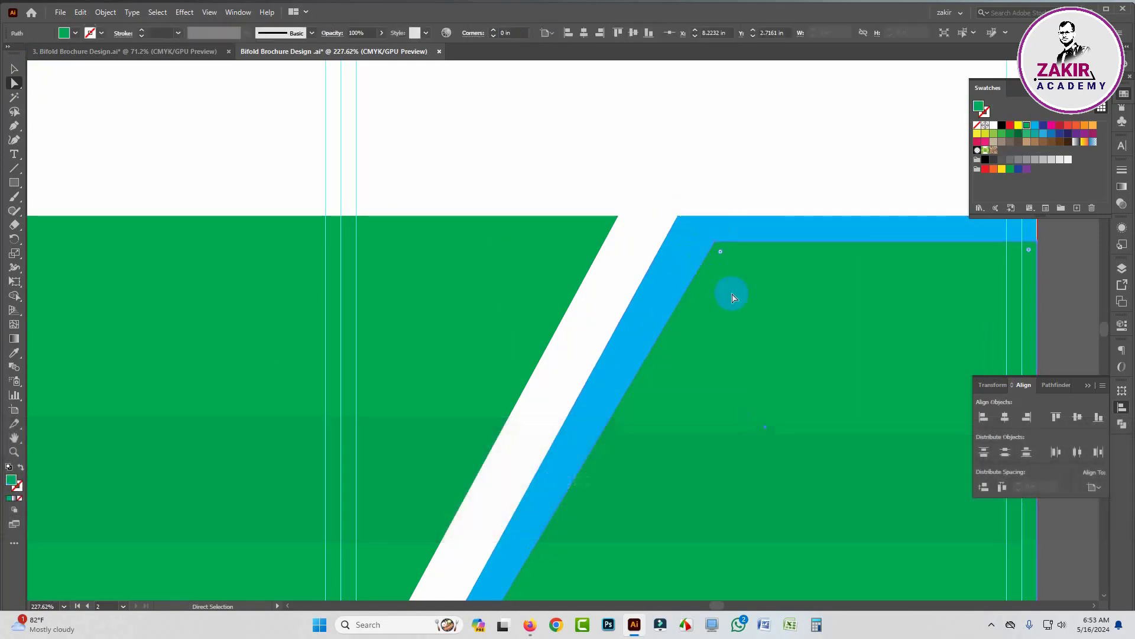
{"action": "left_click", "coordinate": [716, 245]}
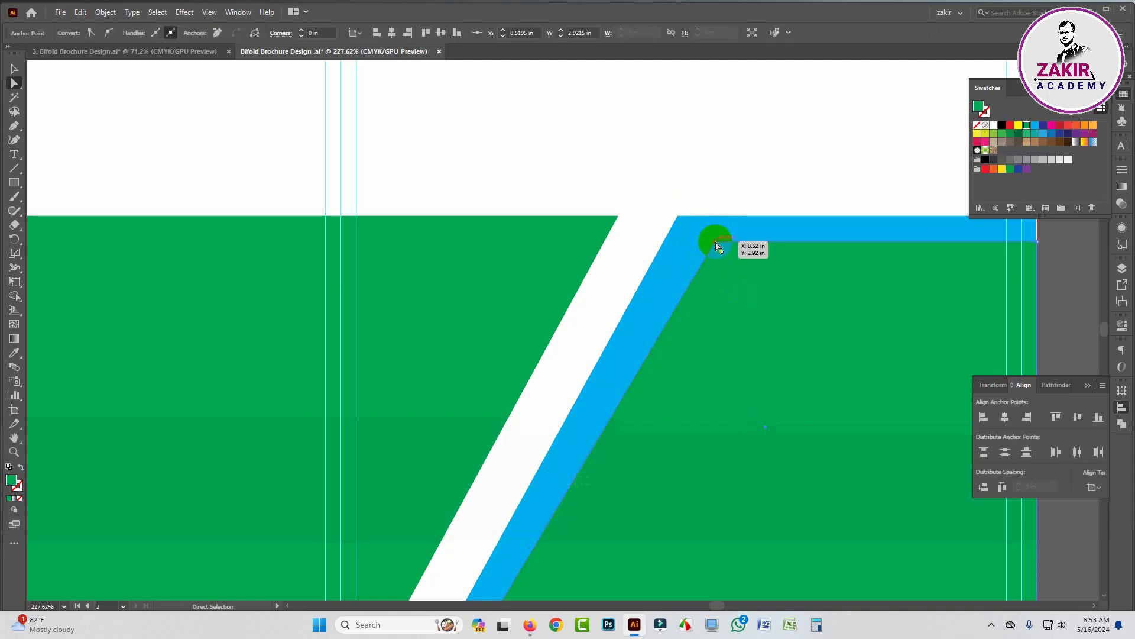
{"action": "key", "text": "Left"}
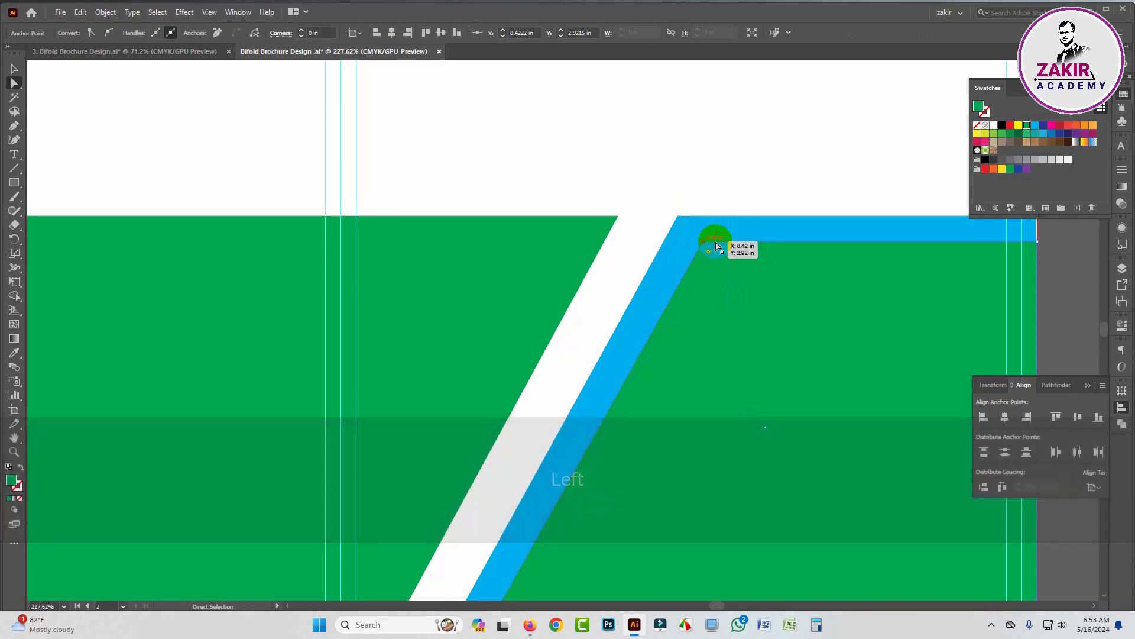
{"action": "key", "text": "Left"}
{"action": "left_click", "coordinate": [729, 167]}
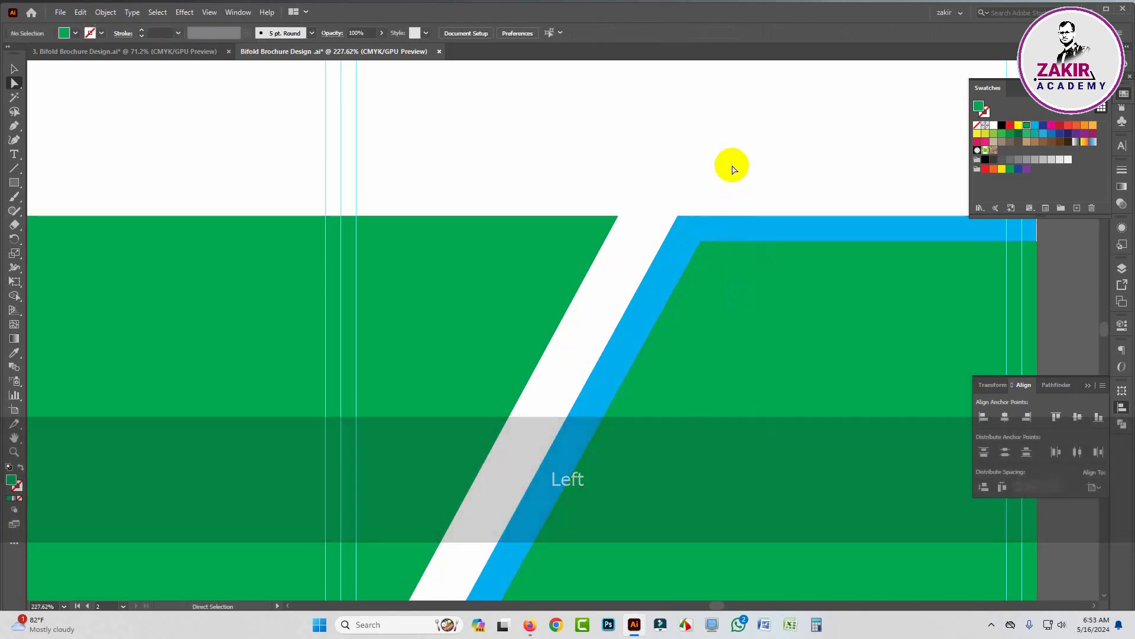
- Recolour the long green shape with the medium blue sampled from the contact banner on the outer spread
{"action": "key", "text": "ctrl+space"}
{"action": "left_click_drag", "start_coordinate": [793, 420], "coordinate": [608, 236]}
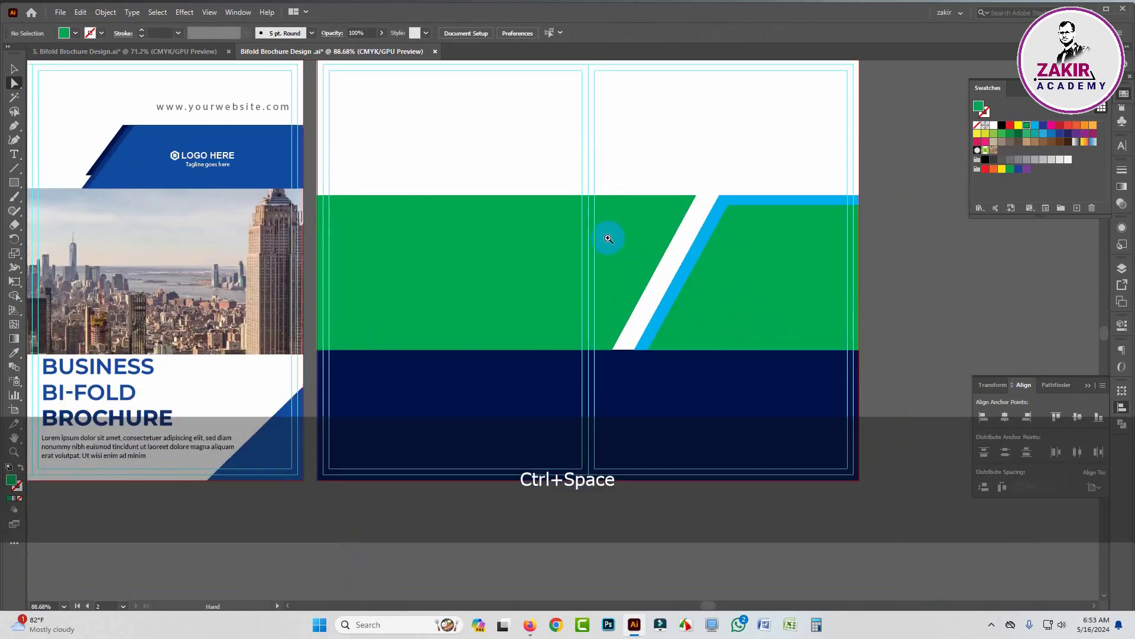
{"action": "left_click", "coordinate": [627, 248], "text": "ctrl"}
{"action": "left_click_drag", "start_coordinate": [671, 337], "coordinate": [609, 317]}
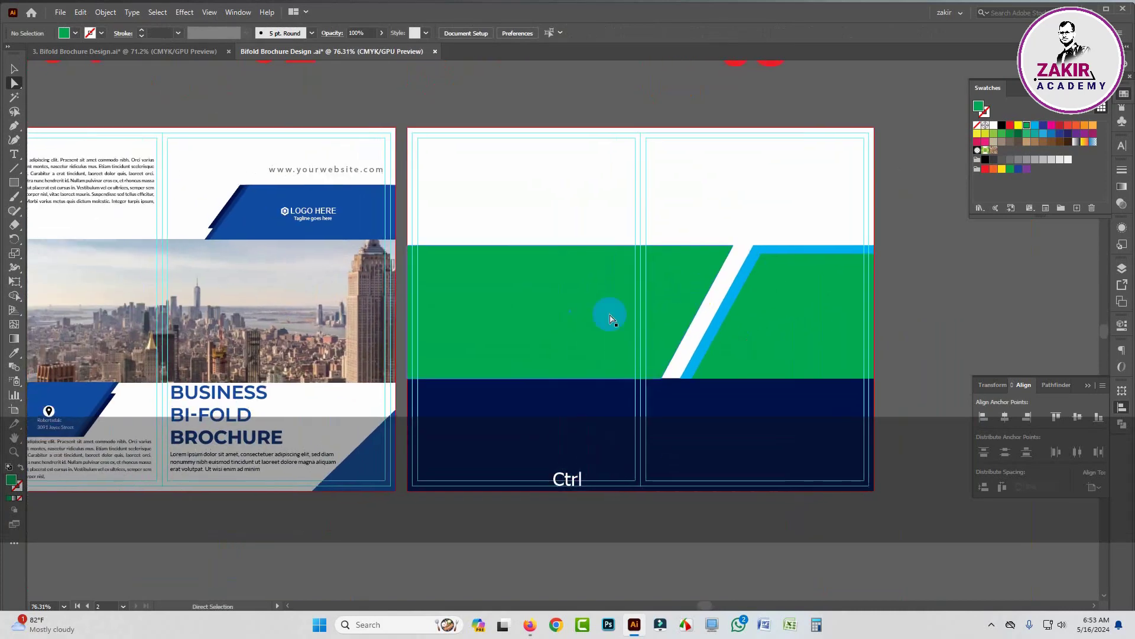
{"action": "left_click", "coordinate": [597, 316], "text": "ctrl"}
{"action": "left_click", "coordinate": [14, 353]}
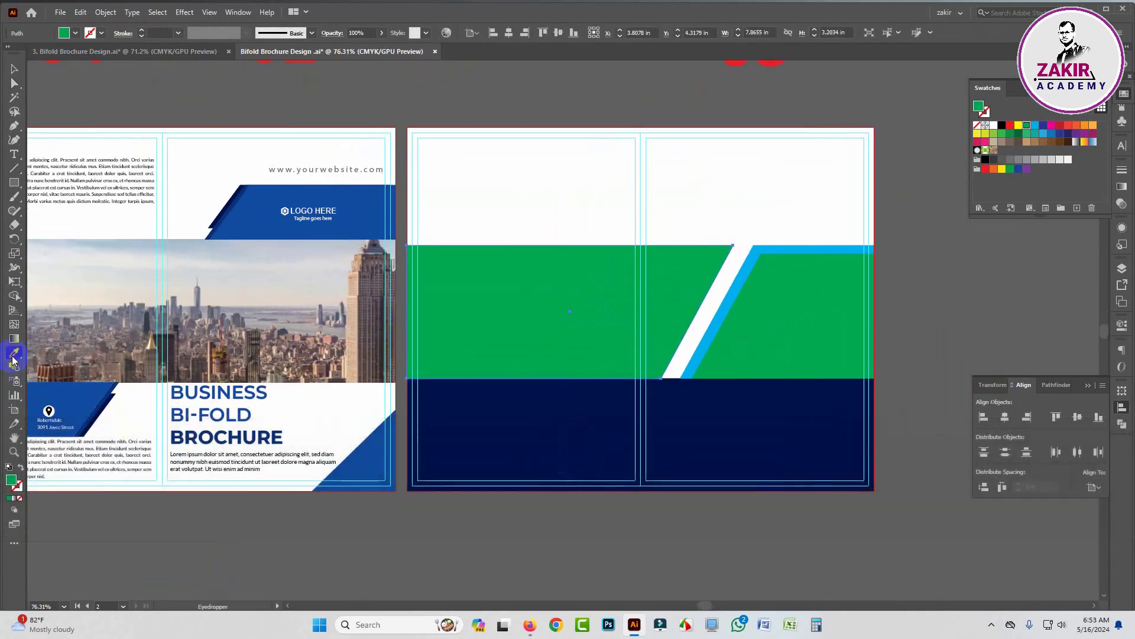
{"action": "left_click", "coordinate": [95, 393]}
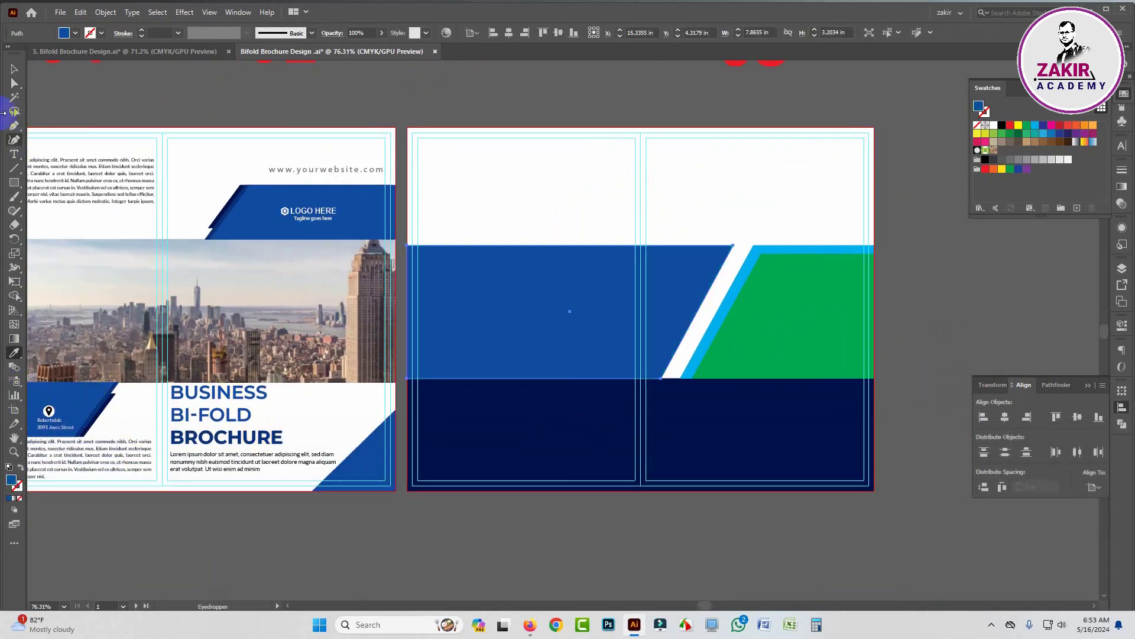
{"action": "left_click", "coordinate": [15, 71]}
{"action": "left_click", "coordinate": [619, 583]}
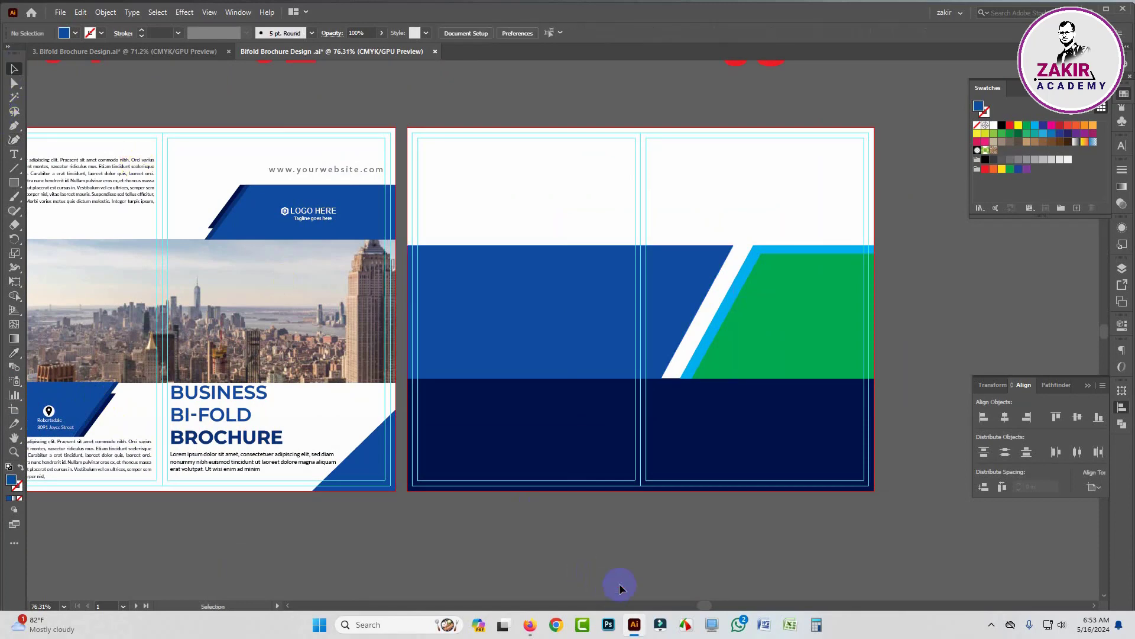
- Recolour the light blue border shape with the darkest navy sampled from the slanted accent stripes beside the contact banner
{"action": "left_click", "coordinate": [712, 324]}
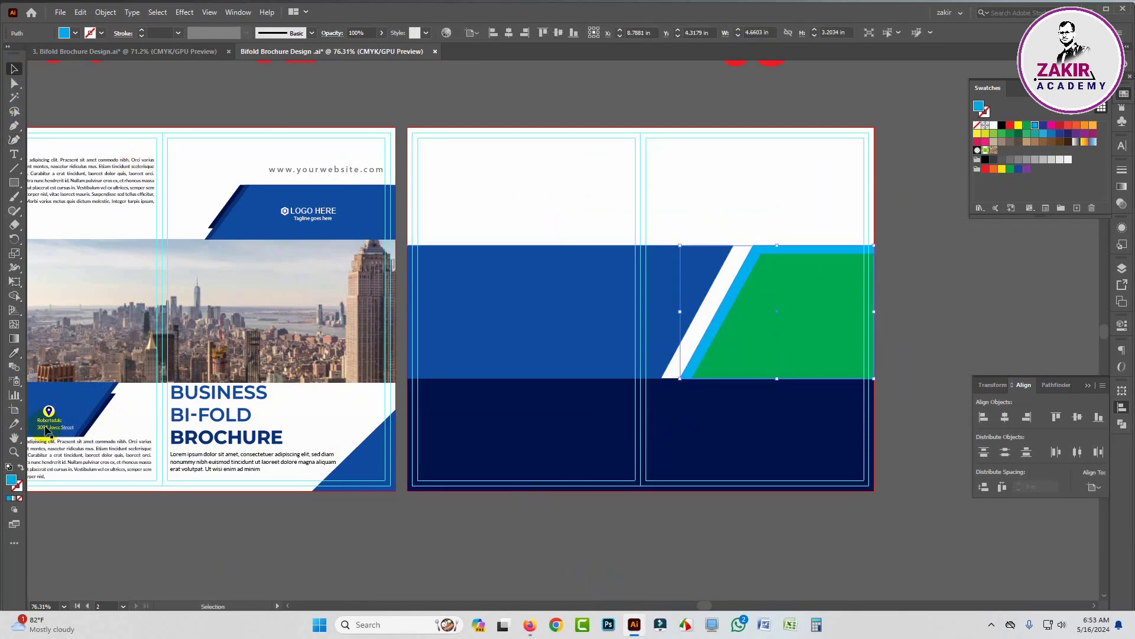
{"action": "left_click", "coordinate": [14, 354]}
{"action": "left_click", "coordinate": [110, 400]}
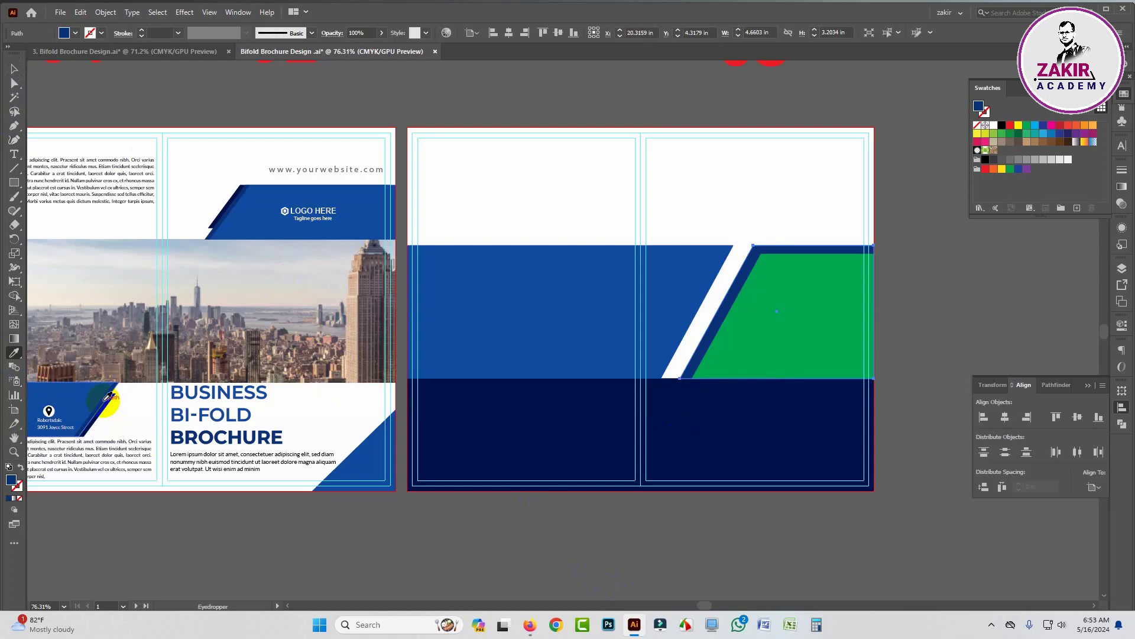
{"action": "left_click", "coordinate": [106, 407]}
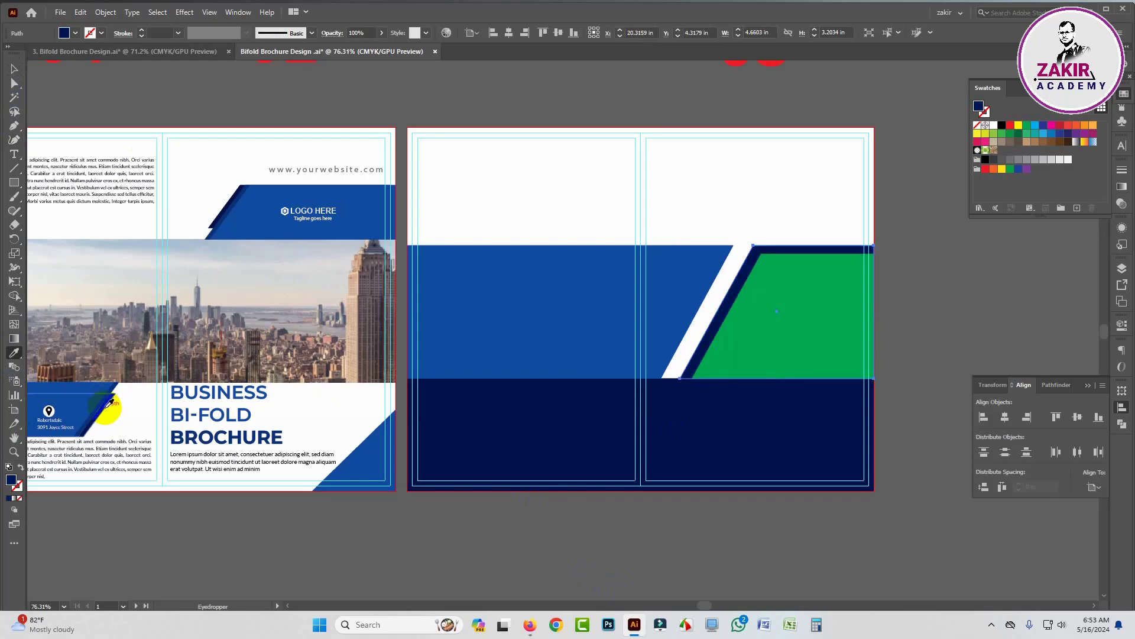
{"action": "key", "text": "v"}
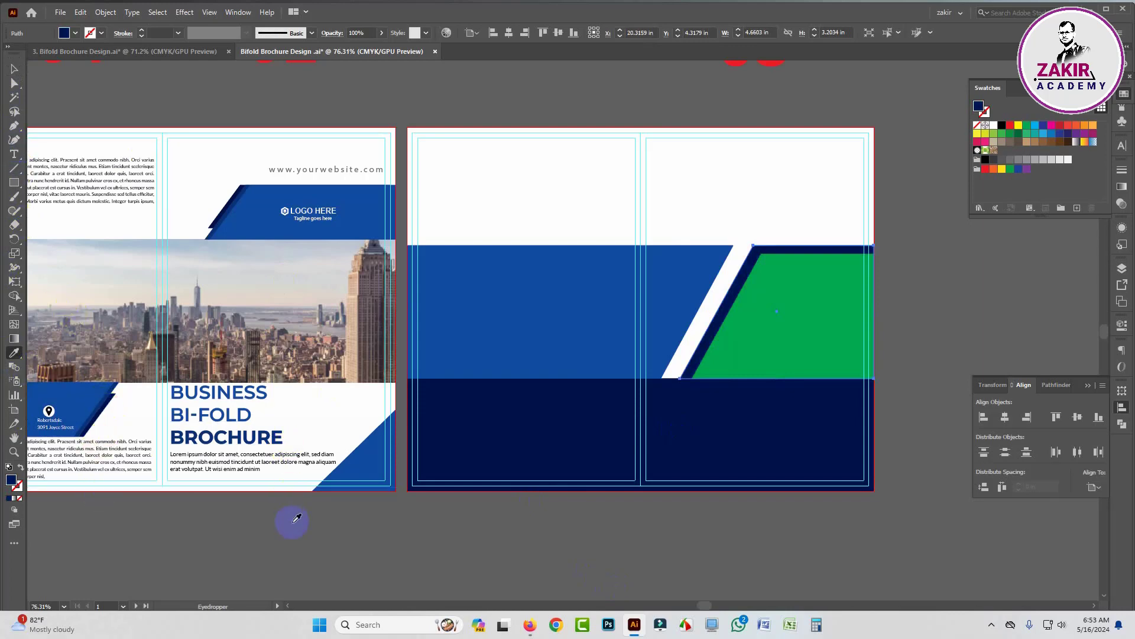
- Select the inner green shape and compare it with the photo area in the reference brochure
{"action": "left_click", "coordinate": [755, 330]}
{"action": "left_click", "coordinate": [806, 341]}
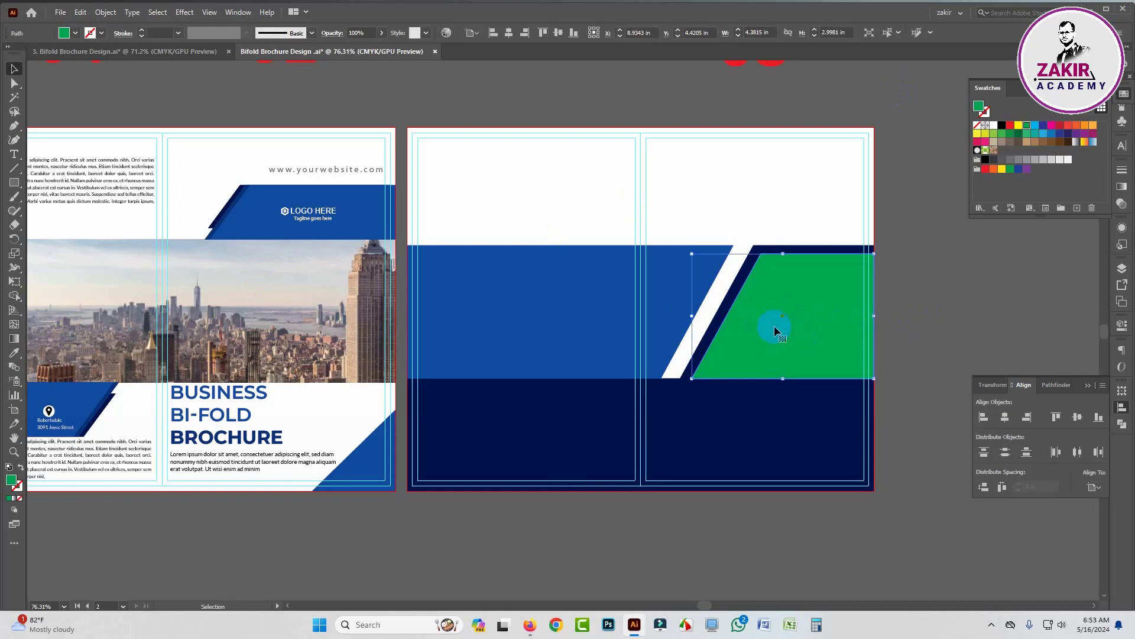
{"action": "left_click", "coordinate": [919, 276]}
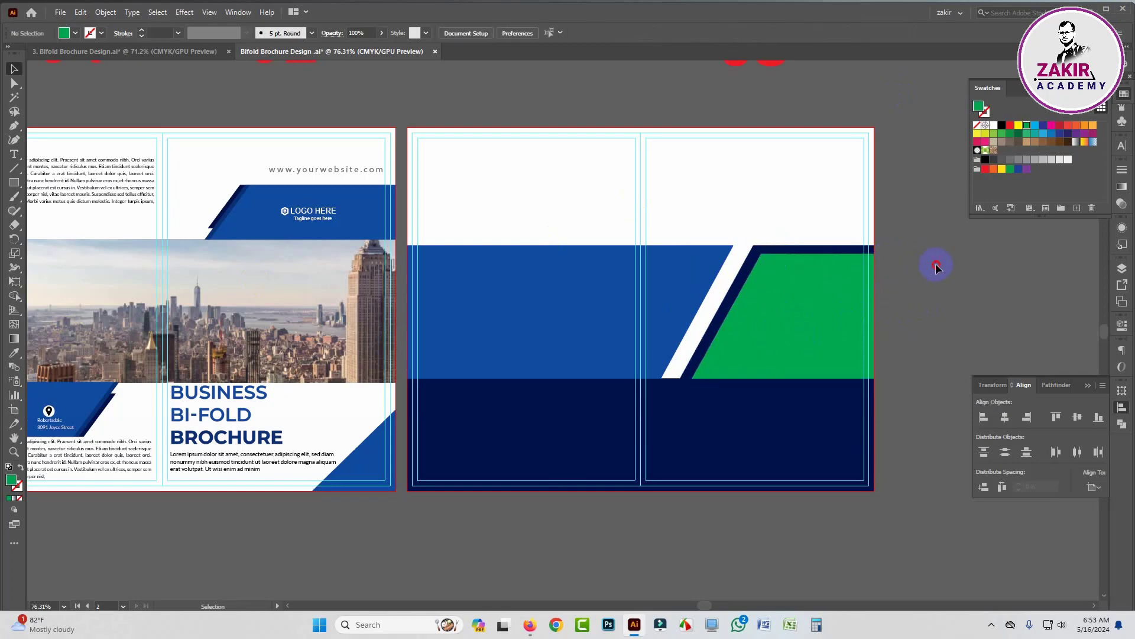
{"action": "left_click", "coordinate": [795, 256]}
{"action": "left_click", "coordinate": [940, 265]}
{"action": "left_click", "coordinate": [768, 305]}
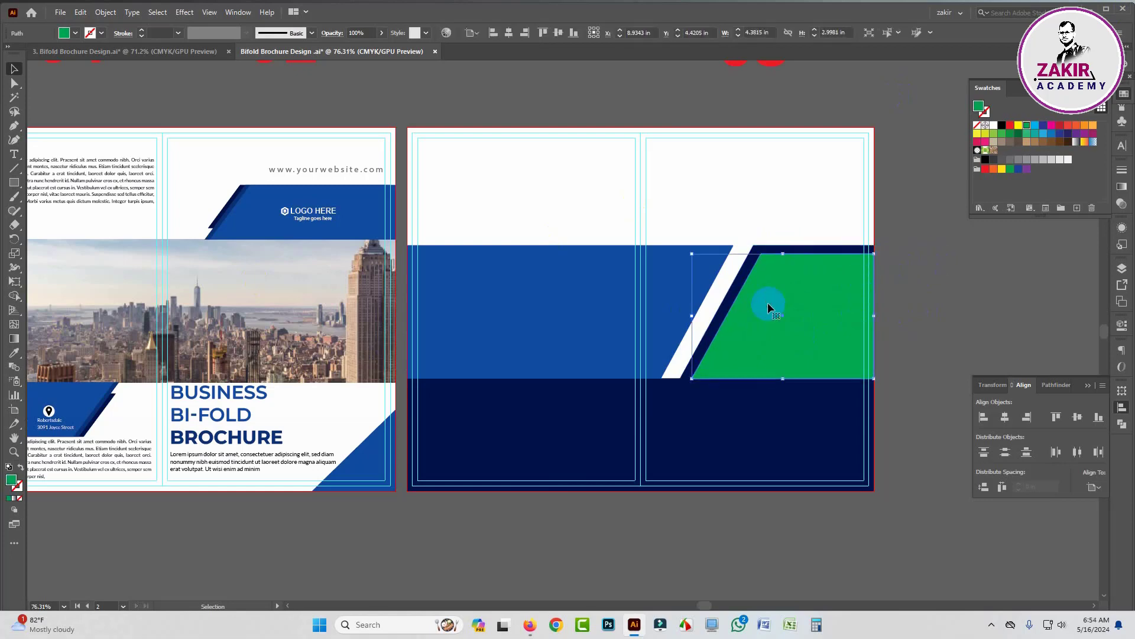
{"action": "left_click", "coordinate": [161, 54]}
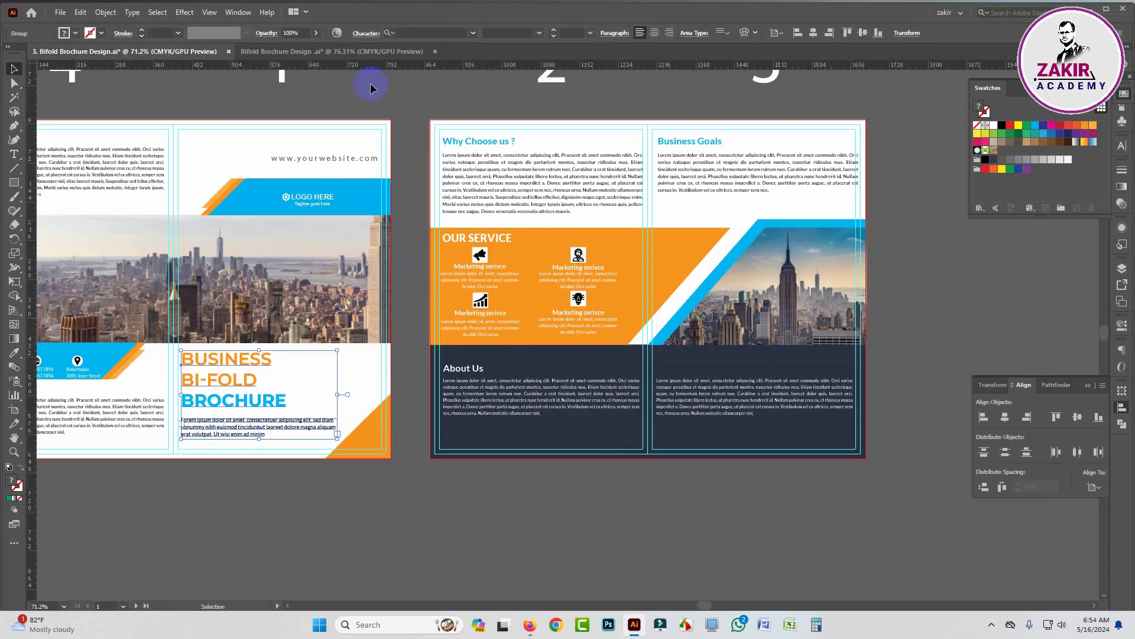
{"action": "left_click", "coordinate": [331, 51]}
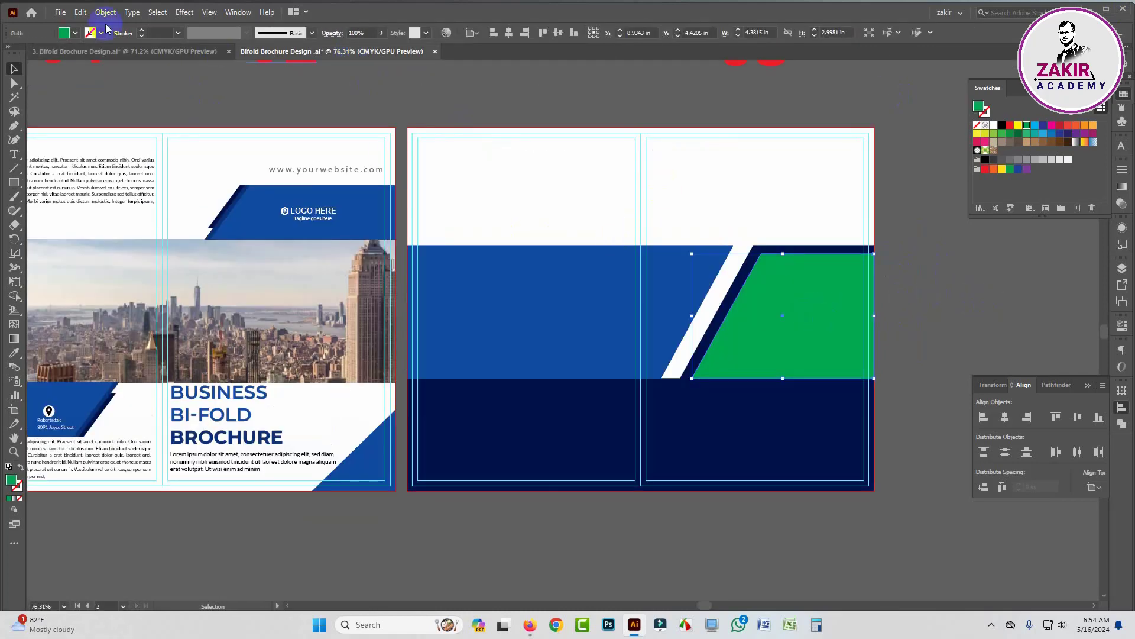
{"action": "left_click", "coordinate": [60, 13]}
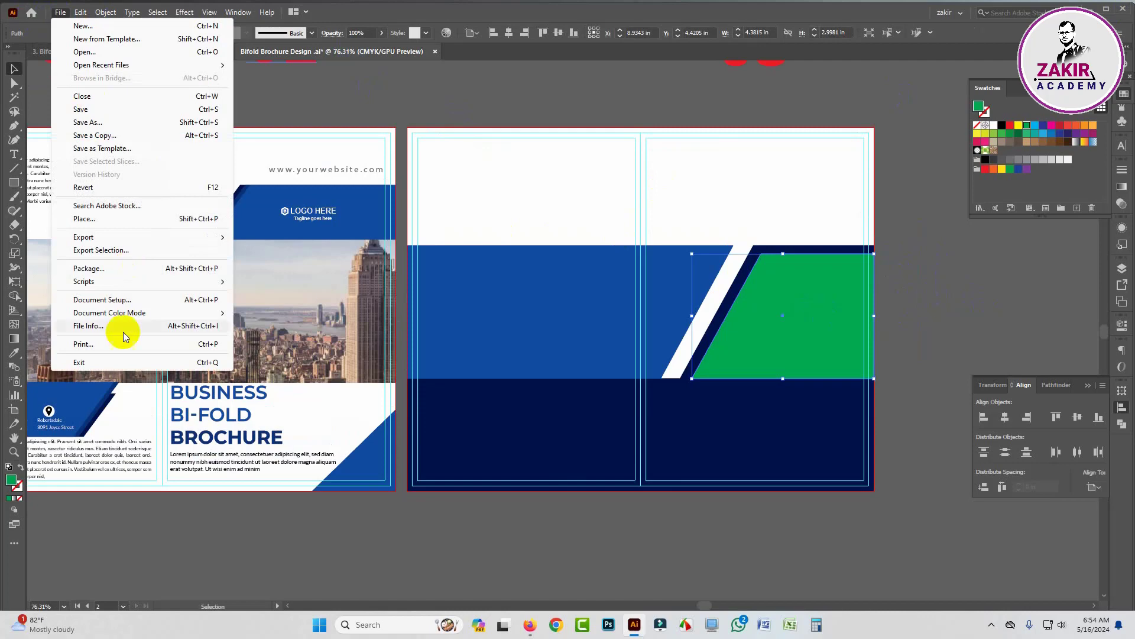
{"action": "left_click", "coordinate": [101, 220]}
{"action": "left_click", "coordinate": [399, 195]}
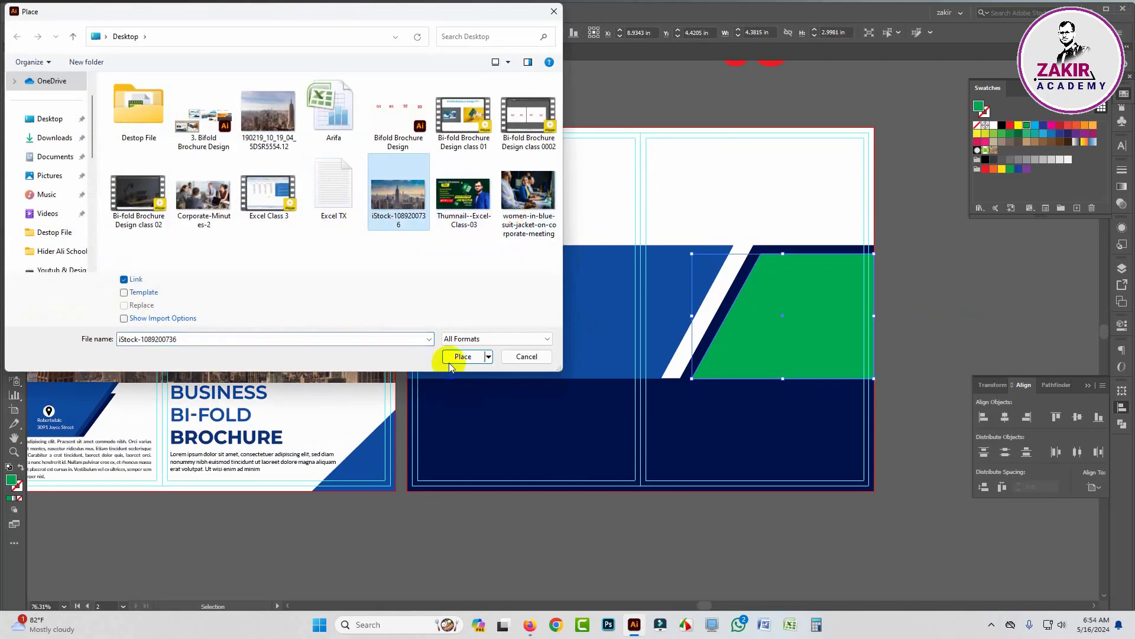
{"action": "left_click", "coordinate": [462, 356]}
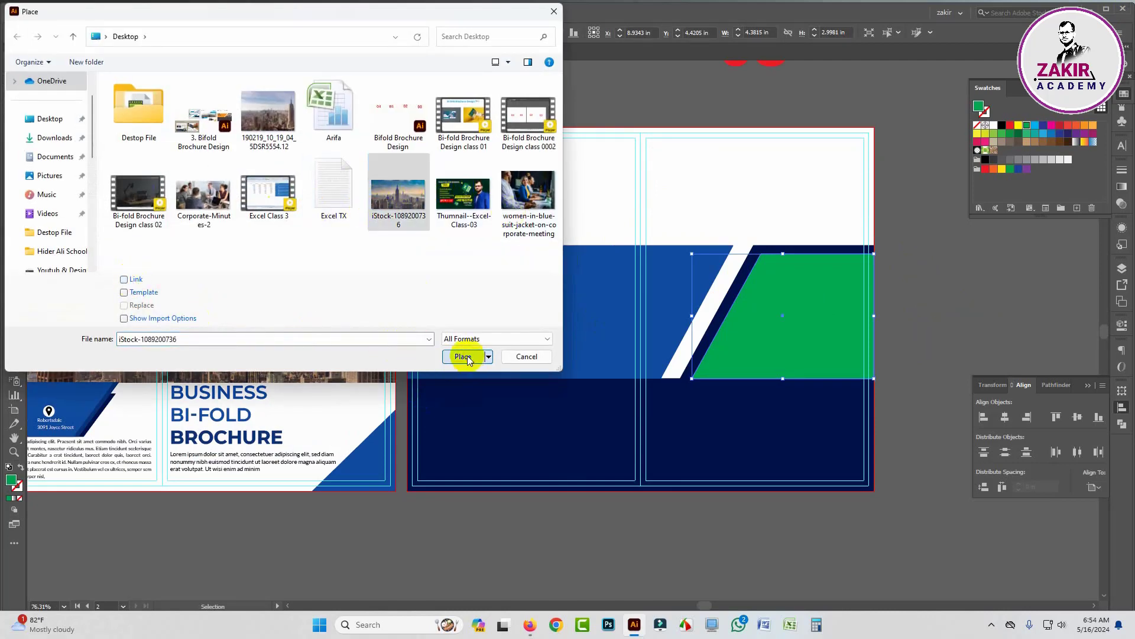
{"action": "left_click_drag", "start_coordinate": [919, 410], "coordinate": [953, 456]}
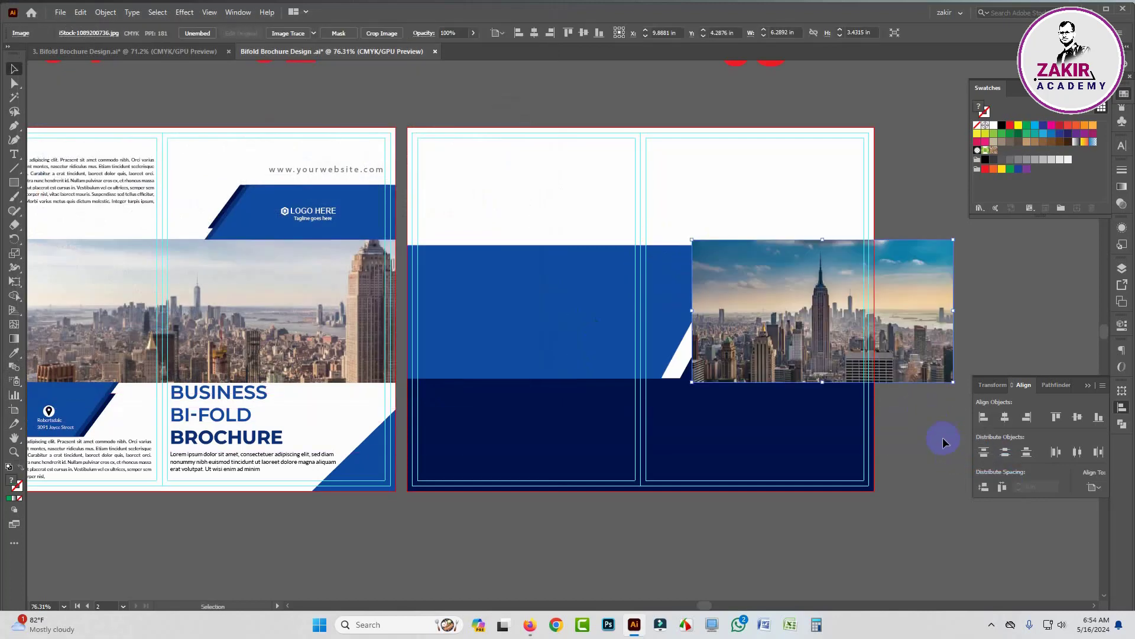
{"action": "key", "text": "ctrl+space"}
{"action": "left_click", "coordinate": [717, 325]}
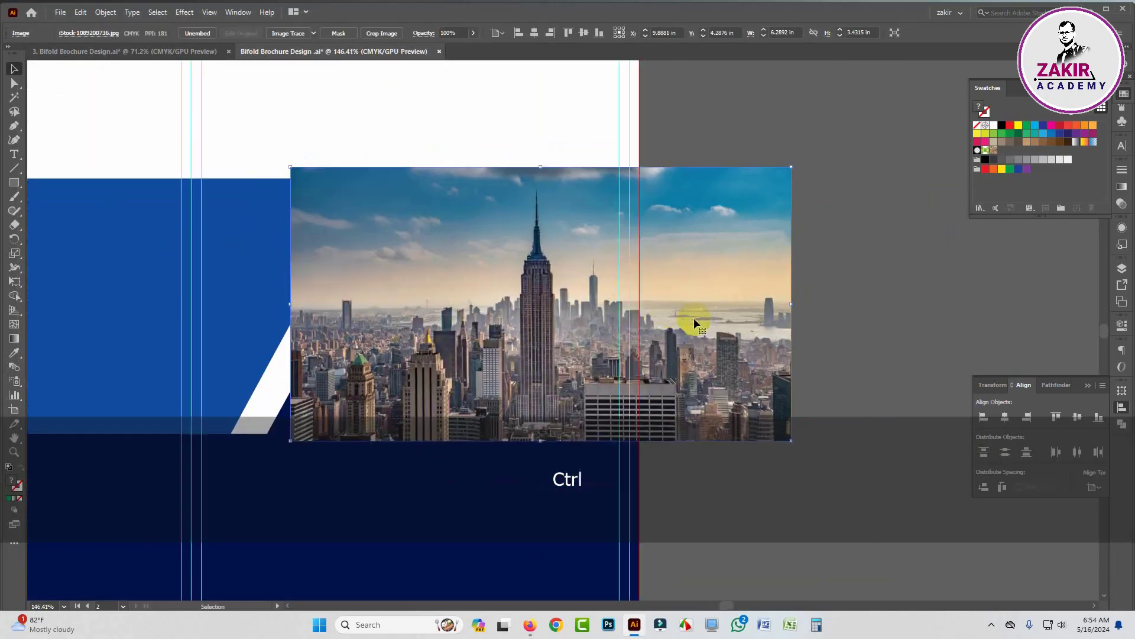
- Align the skyline photo over the inner green shape using a temporary 42% opacity, and restore its opacity to 100%
{"action": "left_click", "coordinate": [1122, 203]}
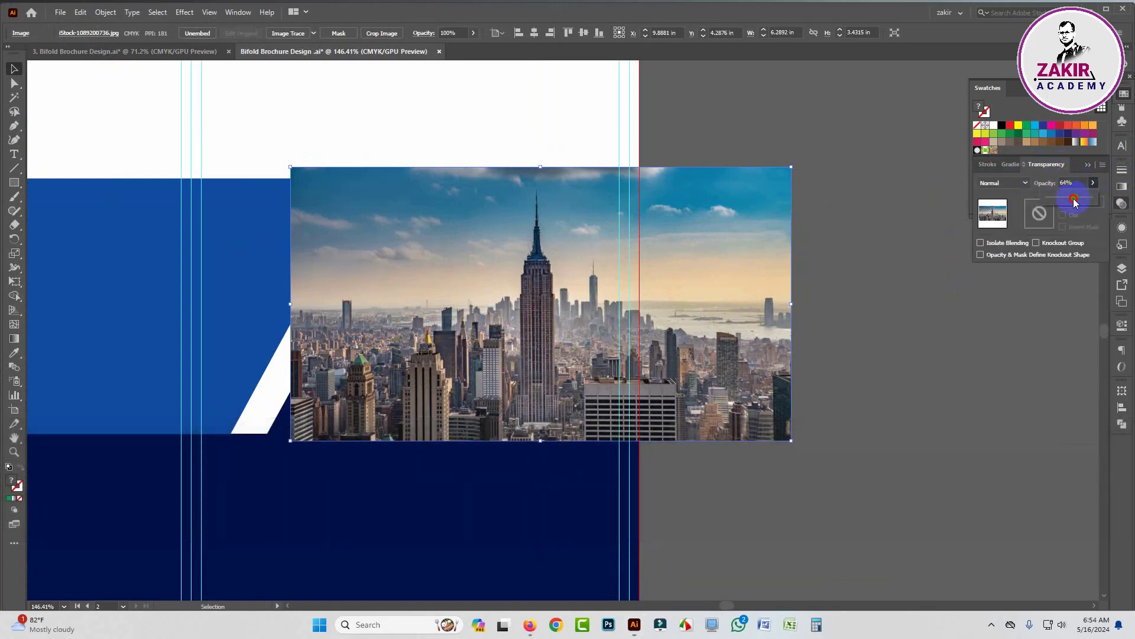
{"action": "left_click_drag", "start_coordinate": [1066, 203], "coordinate": [1066, 204]}
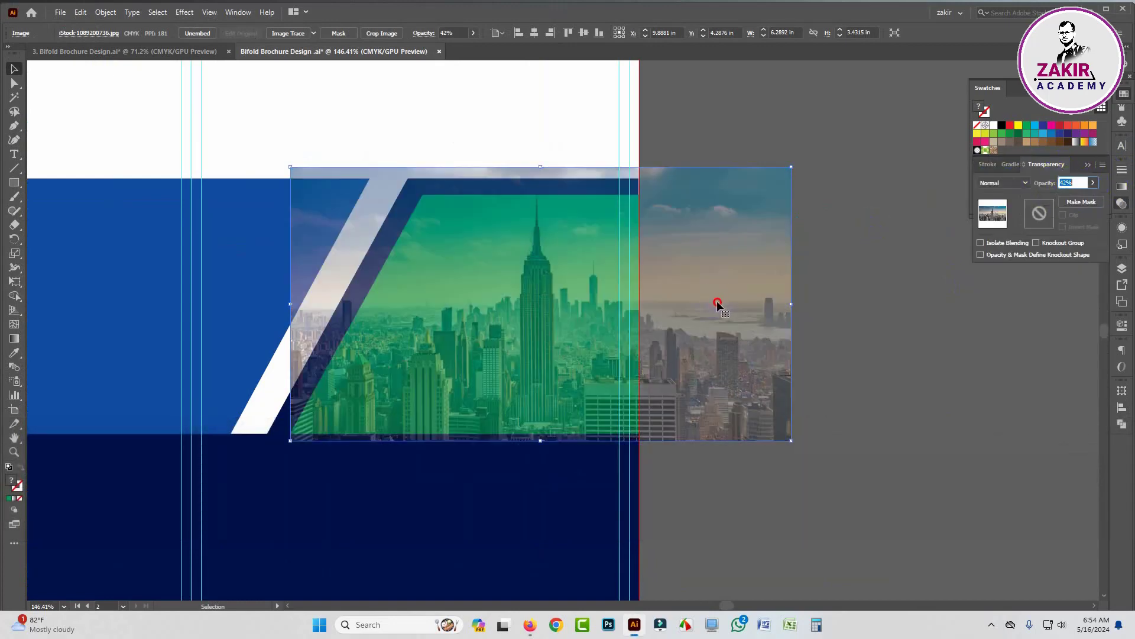
{"action": "left_click_drag", "start_coordinate": [718, 309], "coordinate": [721, 316]}
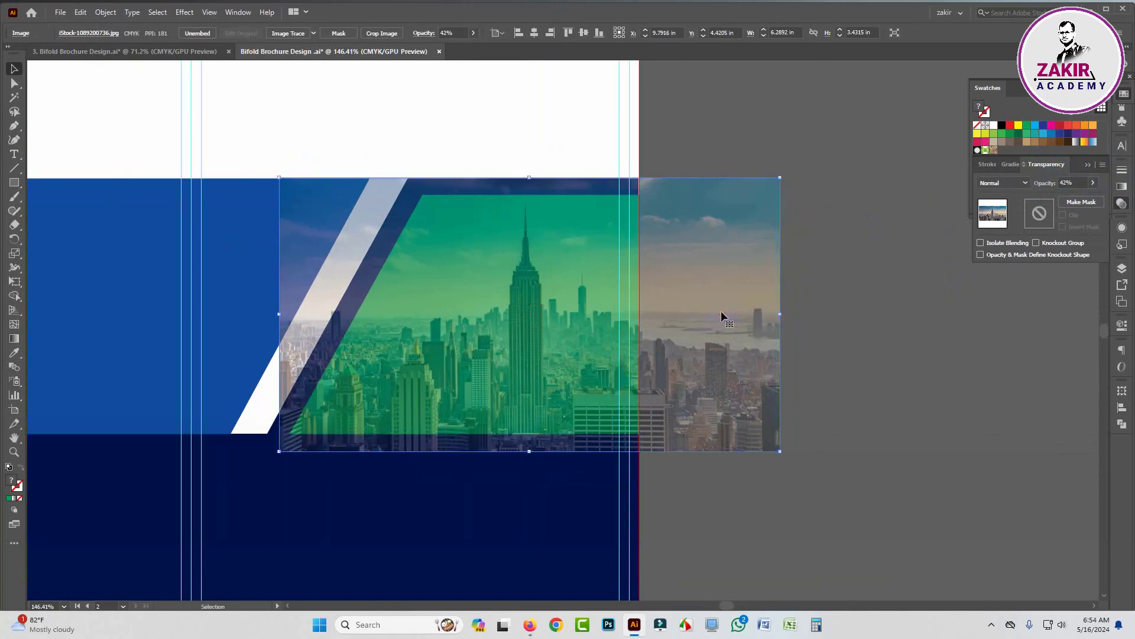
{"action": "left_click_drag", "start_coordinate": [874, 327], "coordinate": [958, 298]}
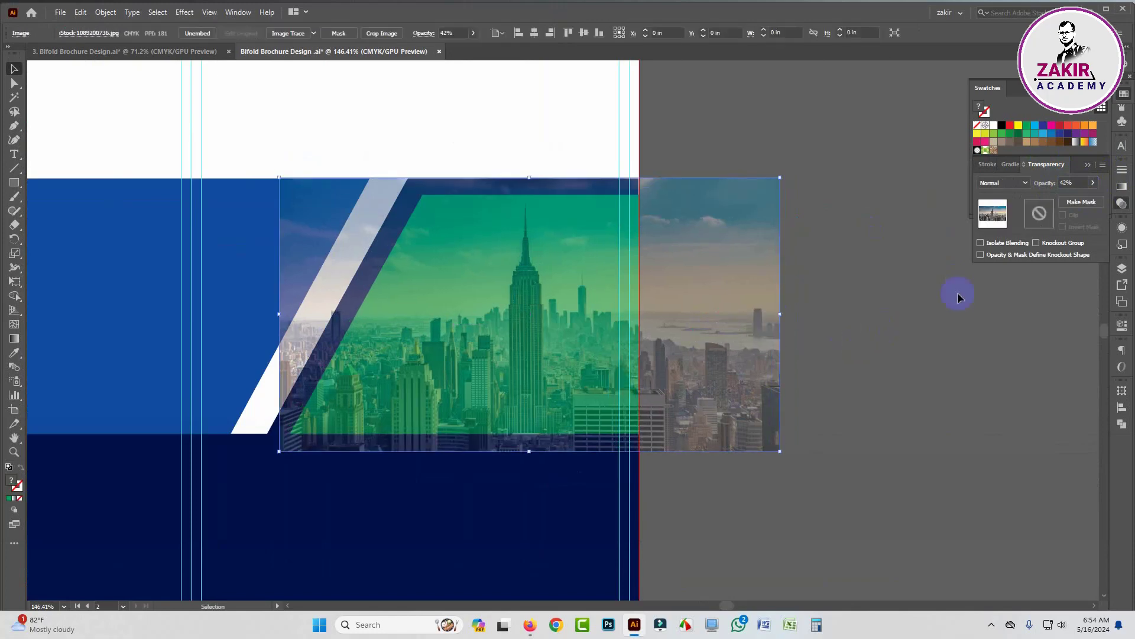
{"action": "left_click_drag", "start_coordinate": [1072, 201], "coordinate": [1099, 201]}
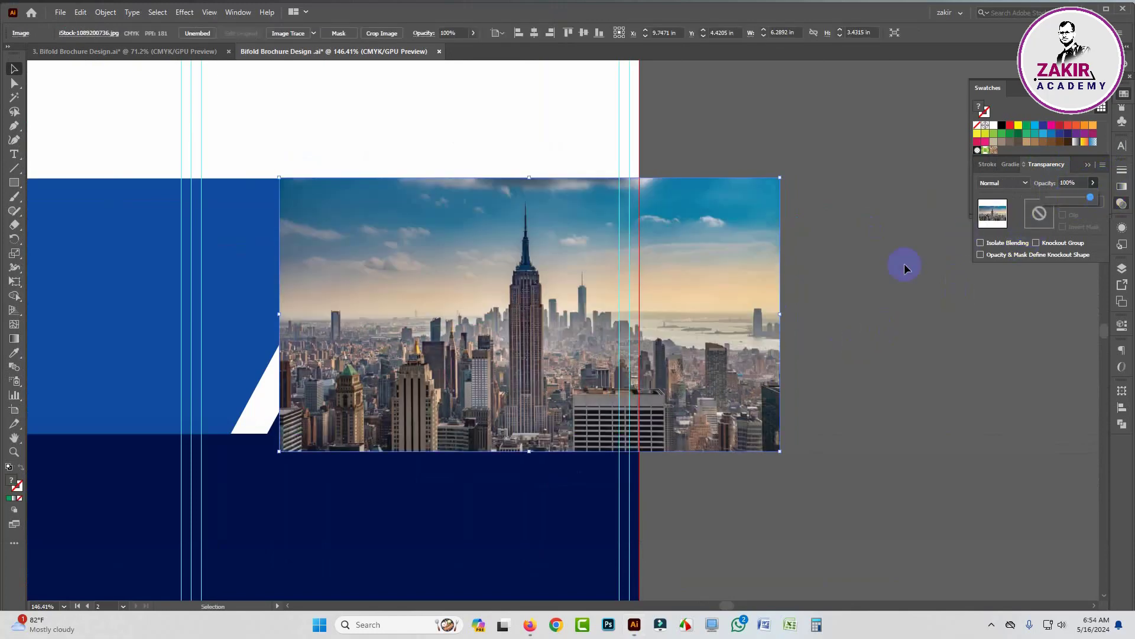
- Send the skyline photo behind the inner green shape and clip it to that shape with a clipping mask
{"action": "key", "text": "ctrl"}
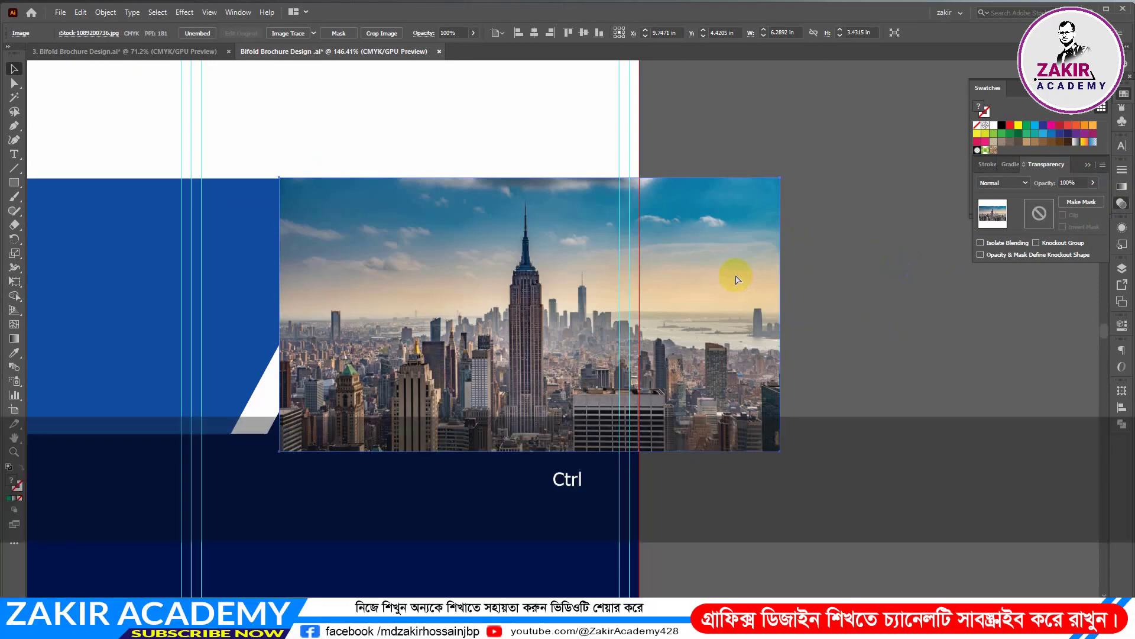
{"action": "key", "text": "ctrl+bracketleft"}
{"action": "key", "text": "ctrl+bracketleft"}
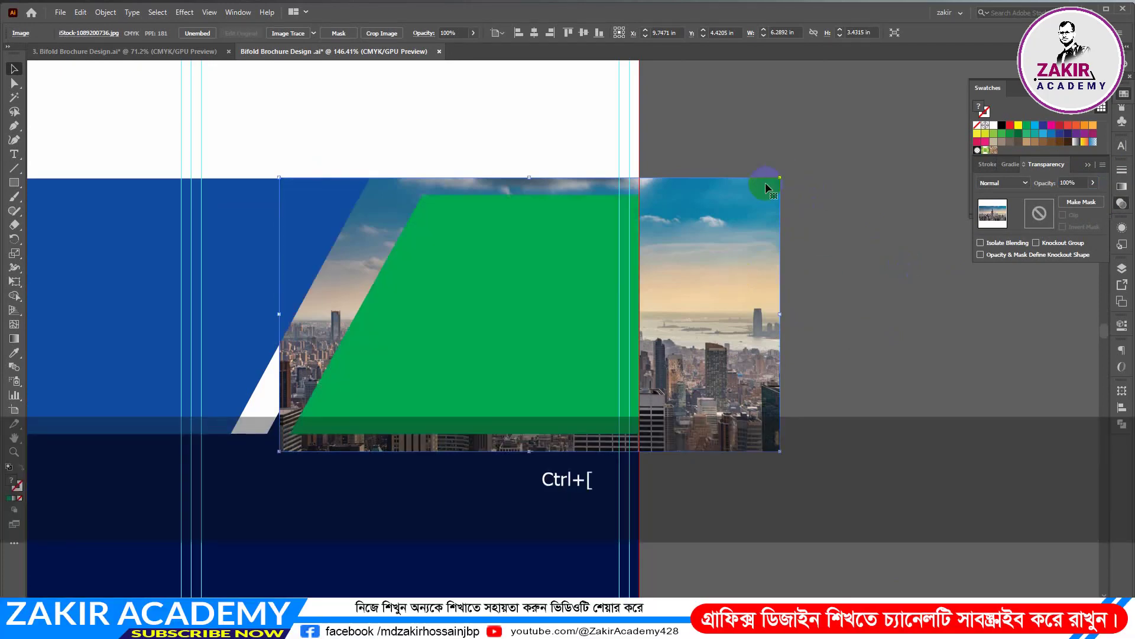
{"action": "left_click", "coordinate": [548, 318], "text": "shift"}
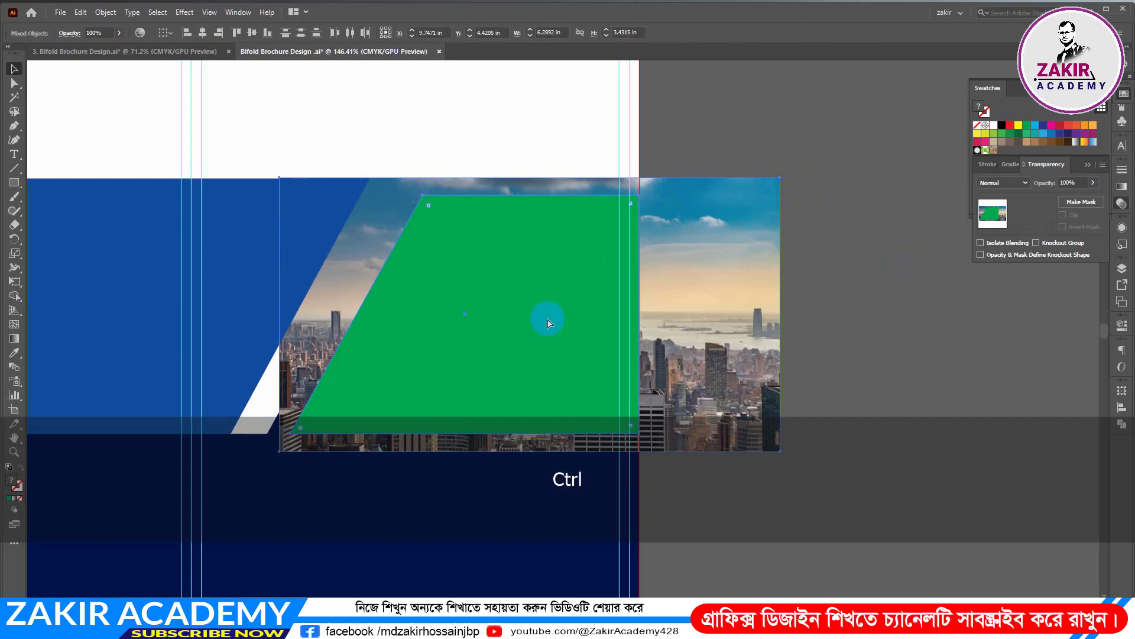
{"action": "key", "text": "ctrl+7"}
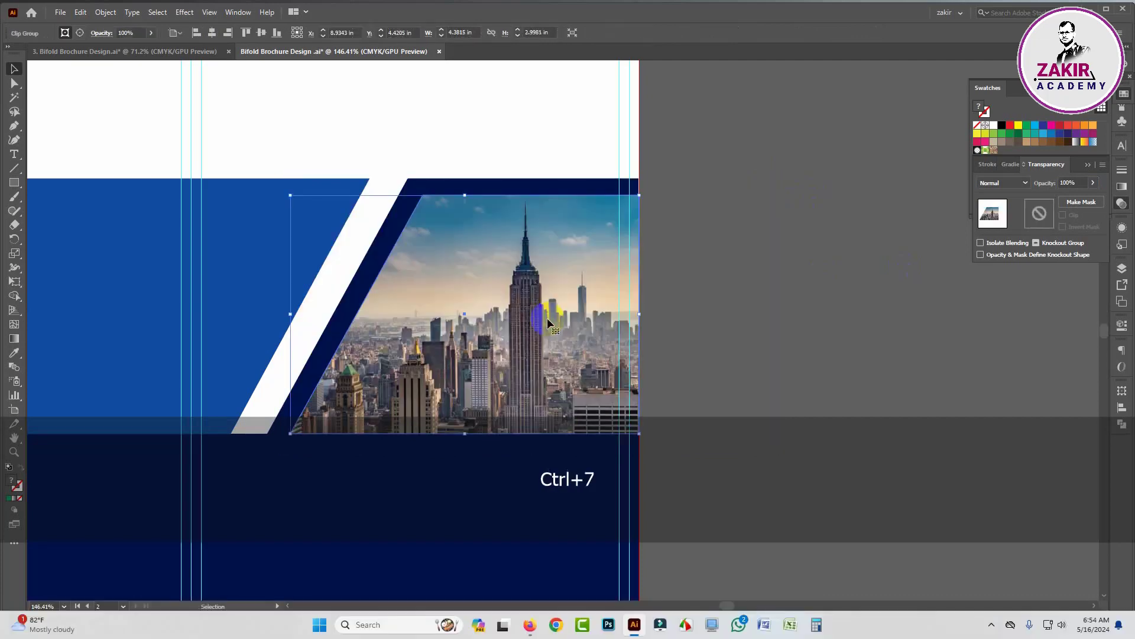
{"action": "left_click", "coordinate": [733, 323]}
- Recolour the slanted border shape around the photo with the dark blue sampled from the accent stripe beside the contact banner
{"action": "key", "text": "ctrl+space"}
{"action": "left_click_drag", "start_coordinate": [743, 312], "coordinate": [560, 300]}
{"action": "left_click", "coordinate": [537, 243]}
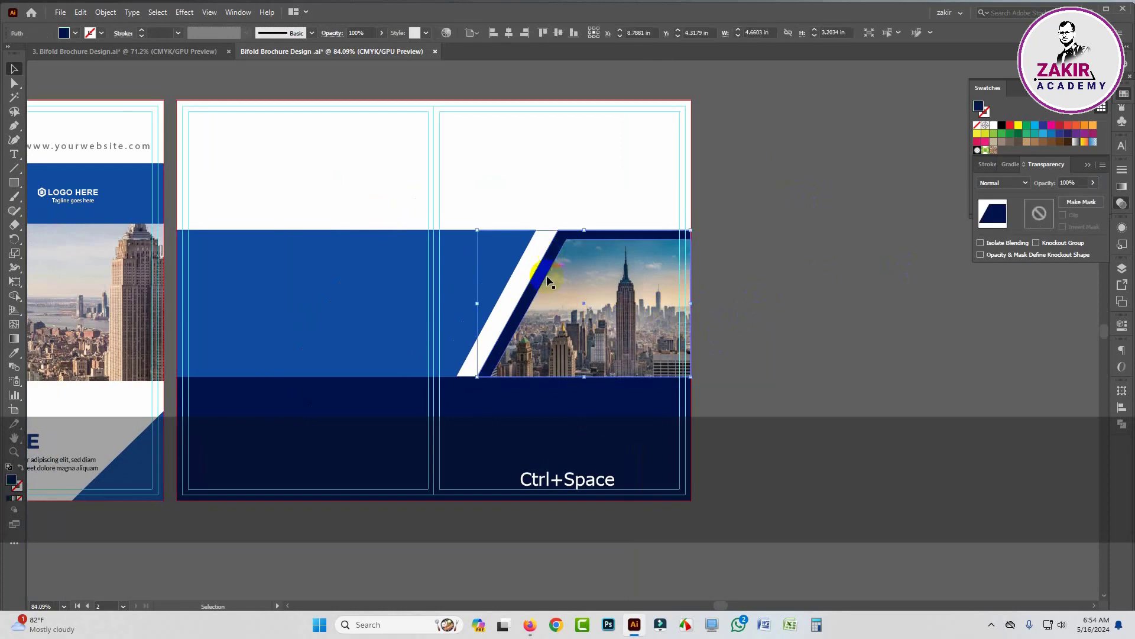
{"action": "left_click", "coordinate": [14, 354]}
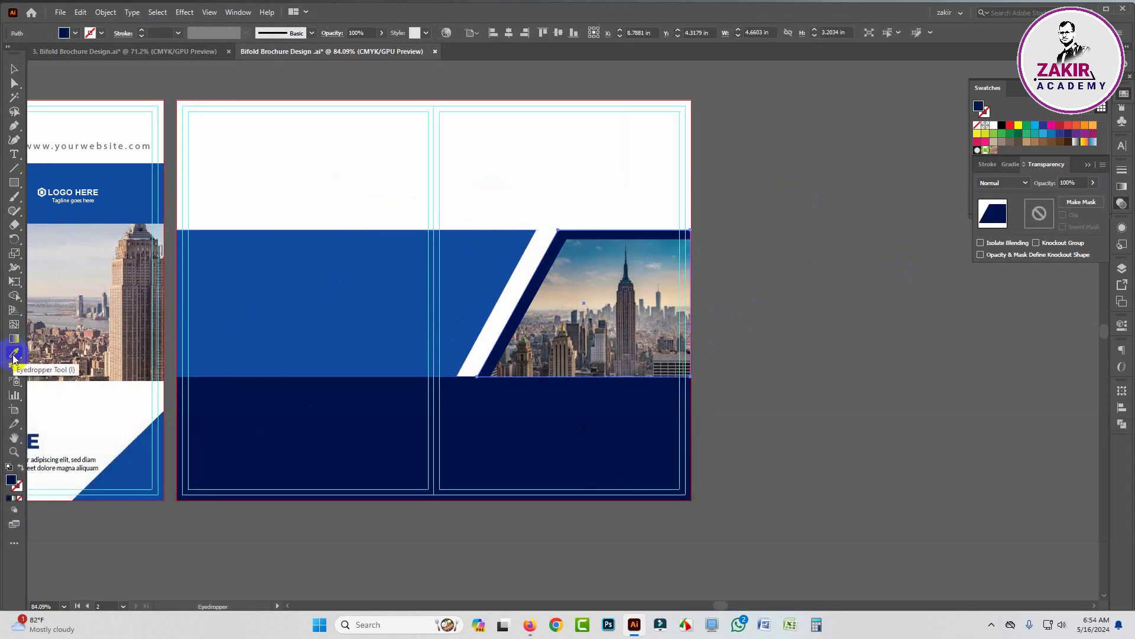
{"action": "left_click", "coordinate": [141, 456]}
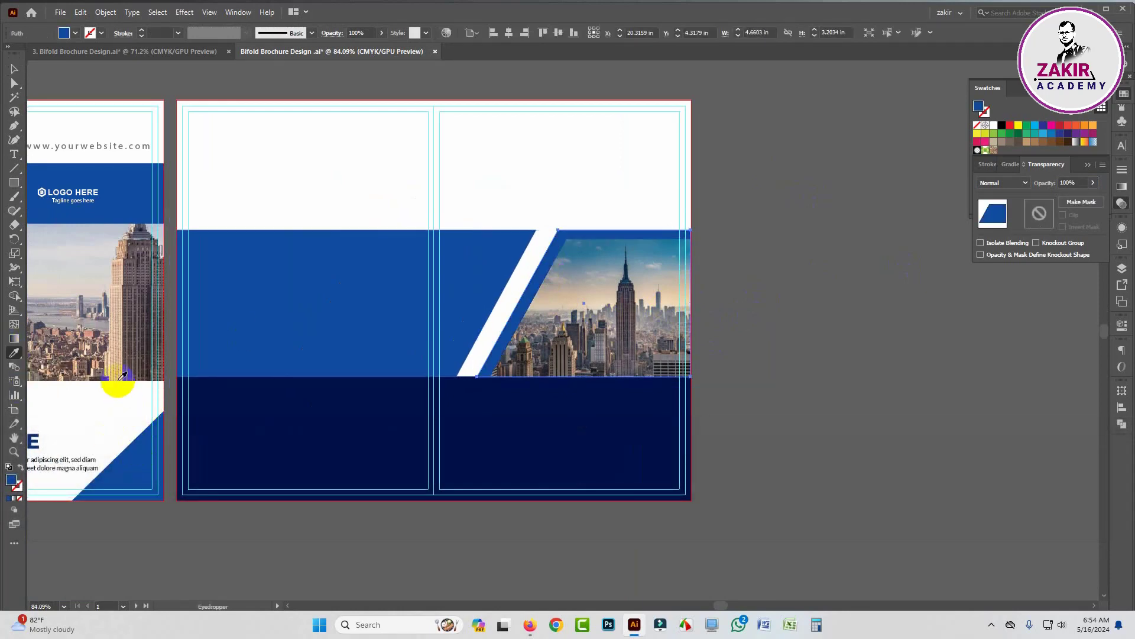
{"action": "left_click", "coordinate": [125, 194]}
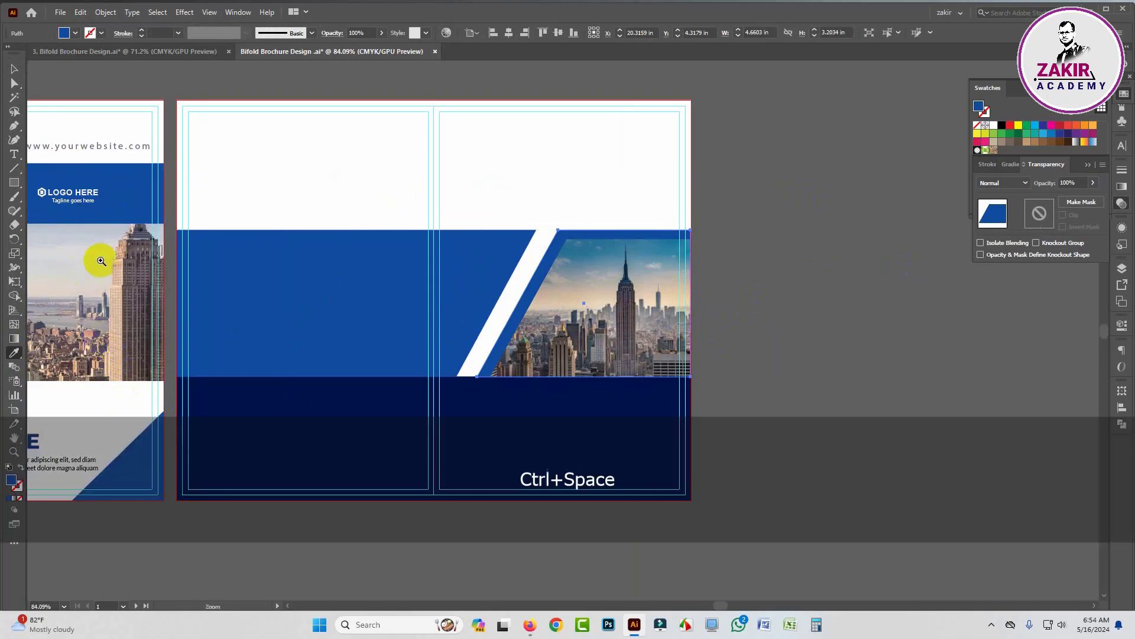
{"action": "left_click_drag", "start_coordinate": [97, 253], "coordinate": [427, 245]}
{"action": "left_click", "coordinate": [200, 369]}
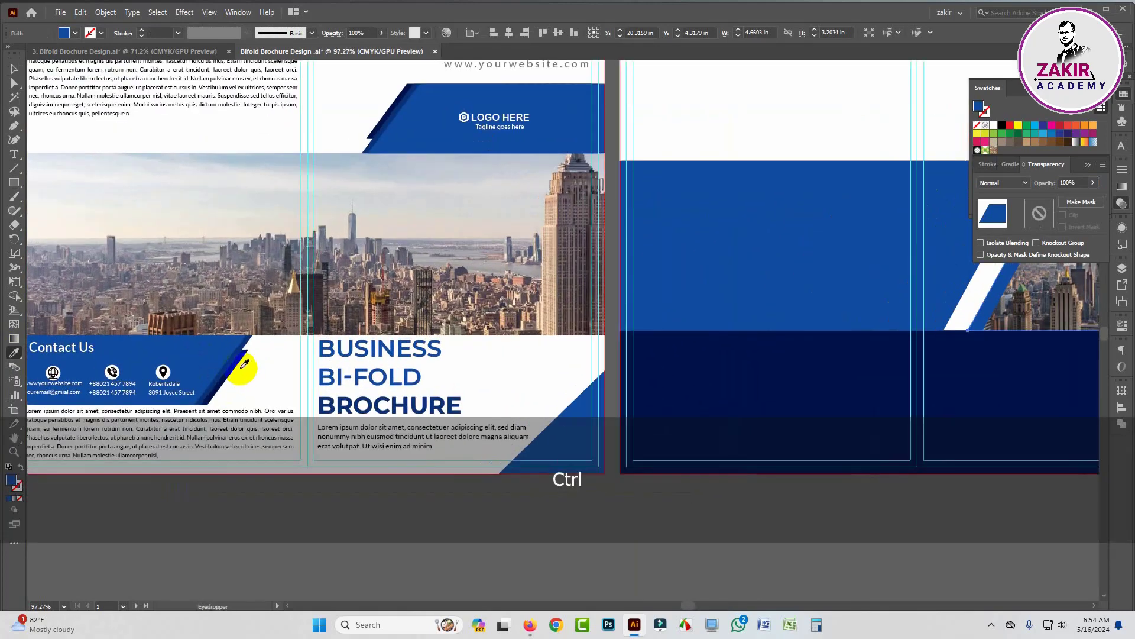
{"action": "left_click", "coordinate": [239, 364]}
{"action": "key", "text": "ctrl"}
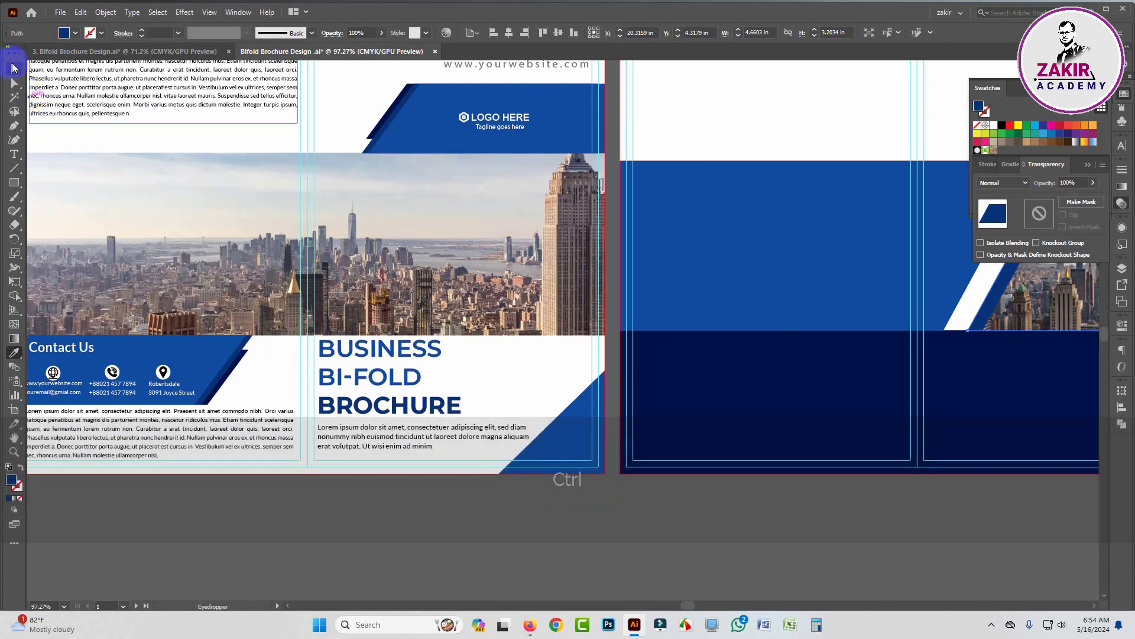
{"action": "left_click", "coordinate": [761, 534]}
{"action": "left_click_drag", "start_coordinate": [760, 540], "coordinate": [614, 447]}
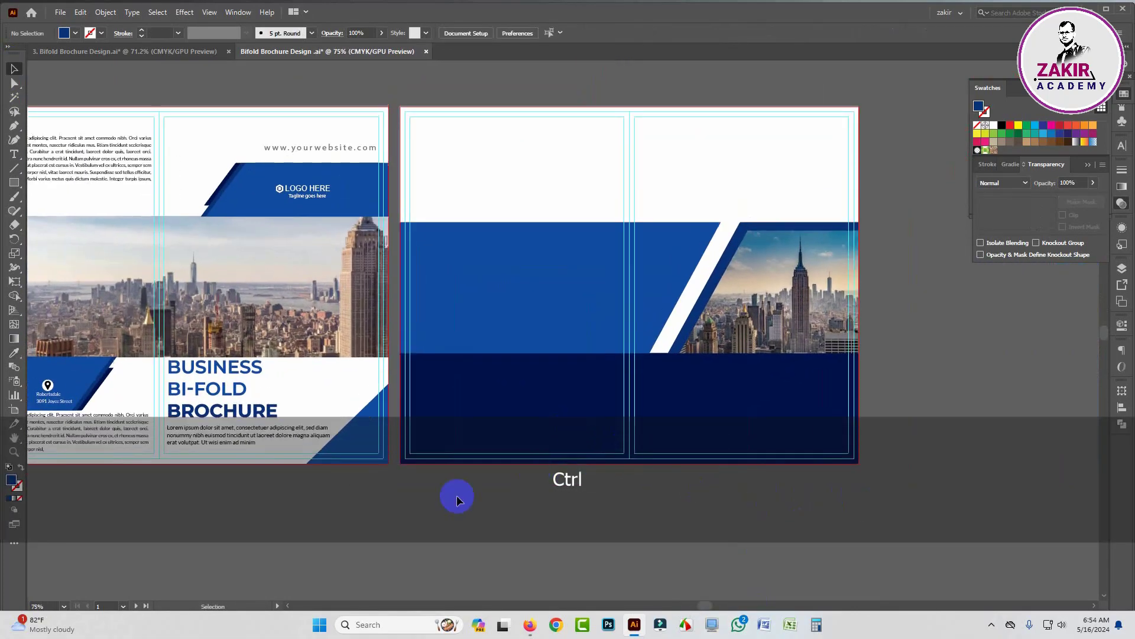
- Copy the "Why Choose us ?" and "Business Goals" text groups from the reference brochure into the white area of the inner spread
{"action": "left_click", "coordinate": [456, 494]}
{"action": "scroll", "coordinate": [528, 528], "scroll_direction": "down", "scroll_amount": 1}
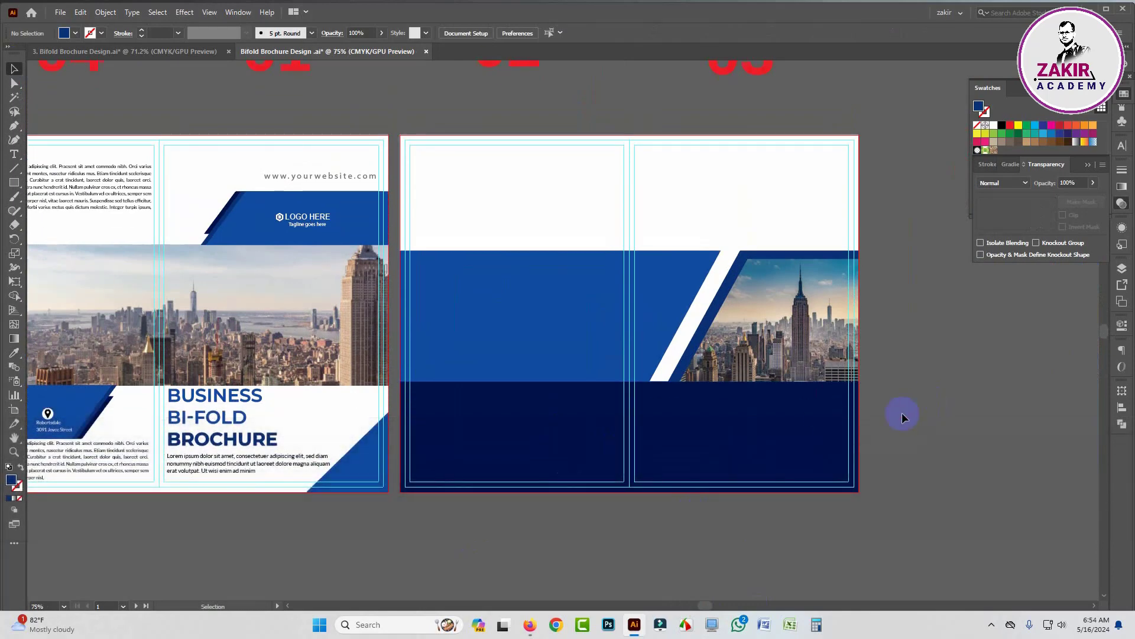
{"action": "left_click", "coordinate": [204, 71]}
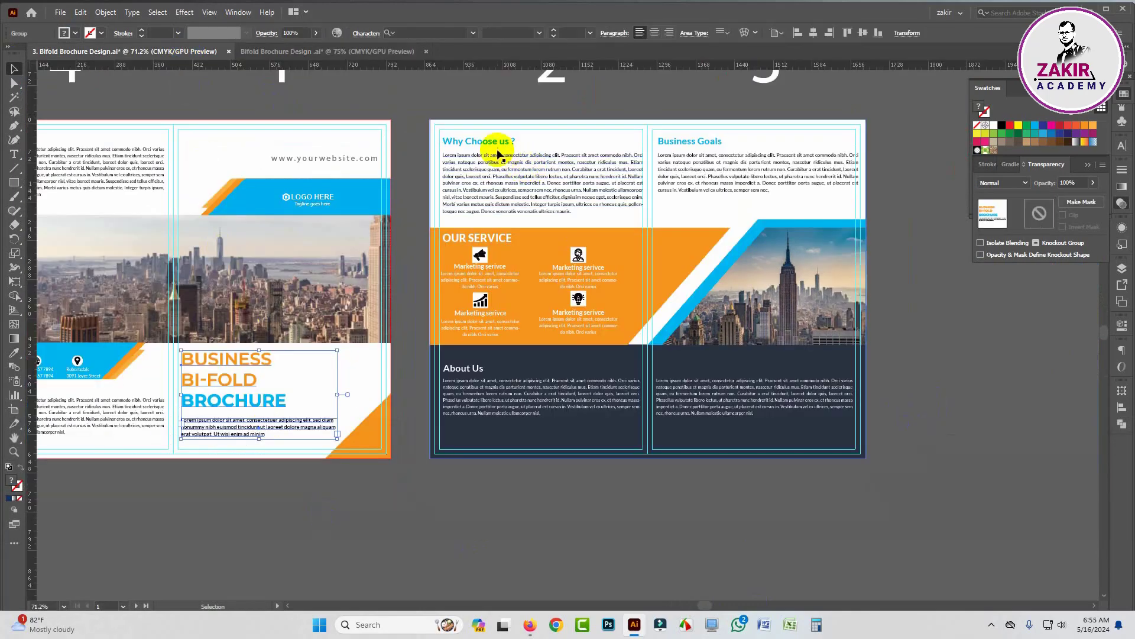
{"action": "left_click", "coordinate": [502, 159]}
{"action": "left_click", "coordinate": [676, 164], "text": "shift"}
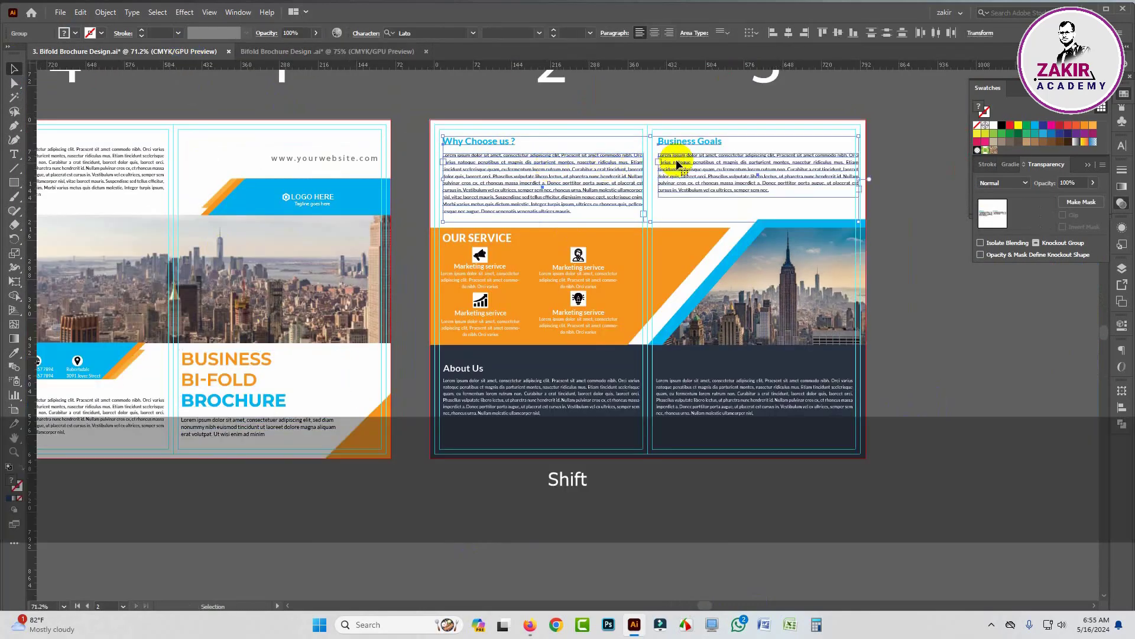
{"action": "left_click", "coordinate": [388, 52]}
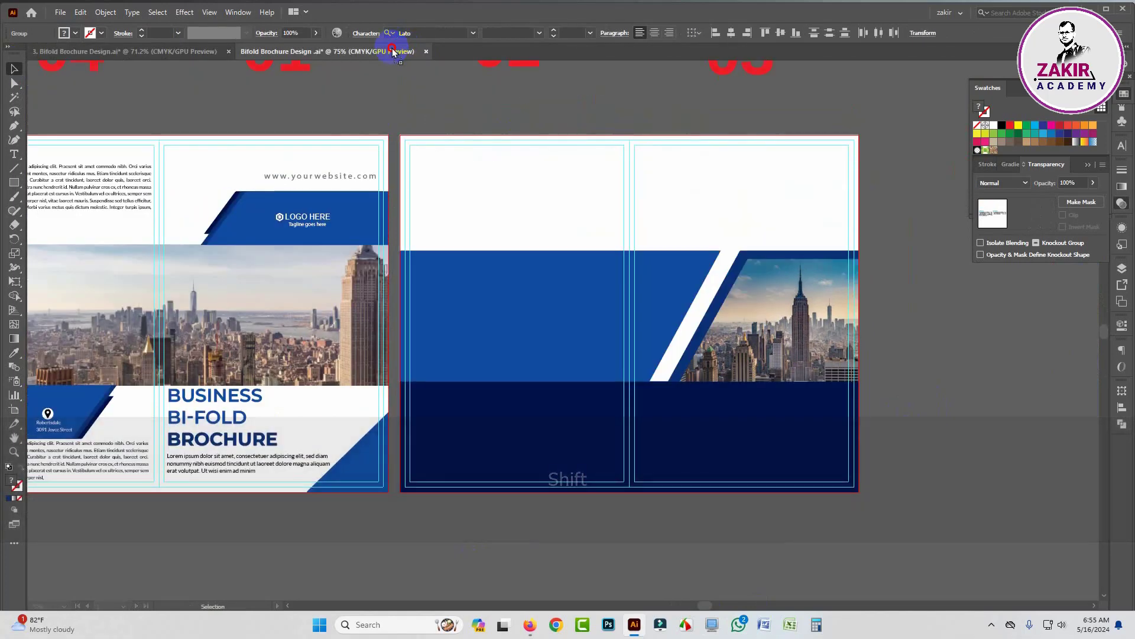
{"action": "key", "text": "ctrl+v"}
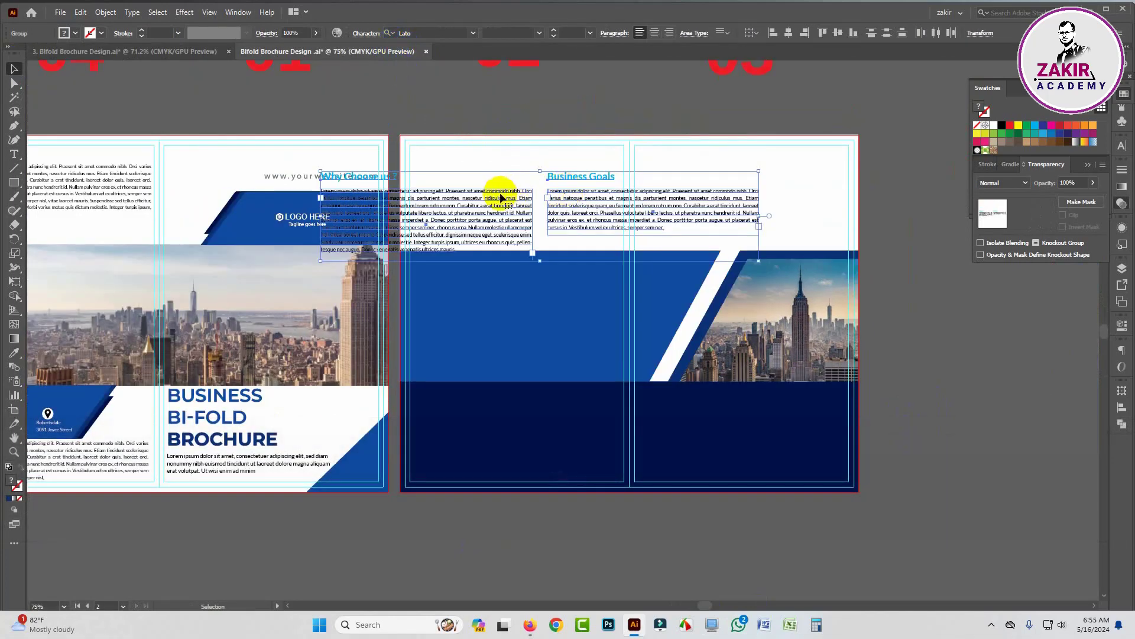
{"action": "left_click_drag", "start_coordinate": [500, 193], "coordinate": [628, 195]}
{"action": "left_click", "coordinate": [899, 201]}
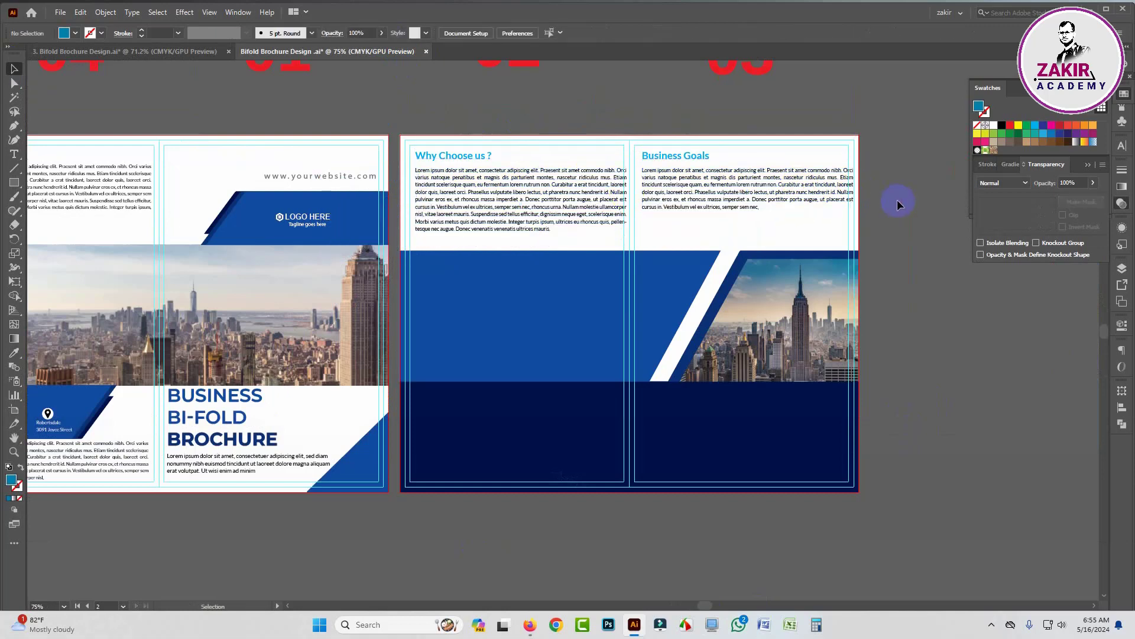
- Copy the OUR SERVICE heading and its four icon-and-text blocks from the reference brochure onto the medium blue shape
{"action": "left_click", "coordinate": [185, 51]}
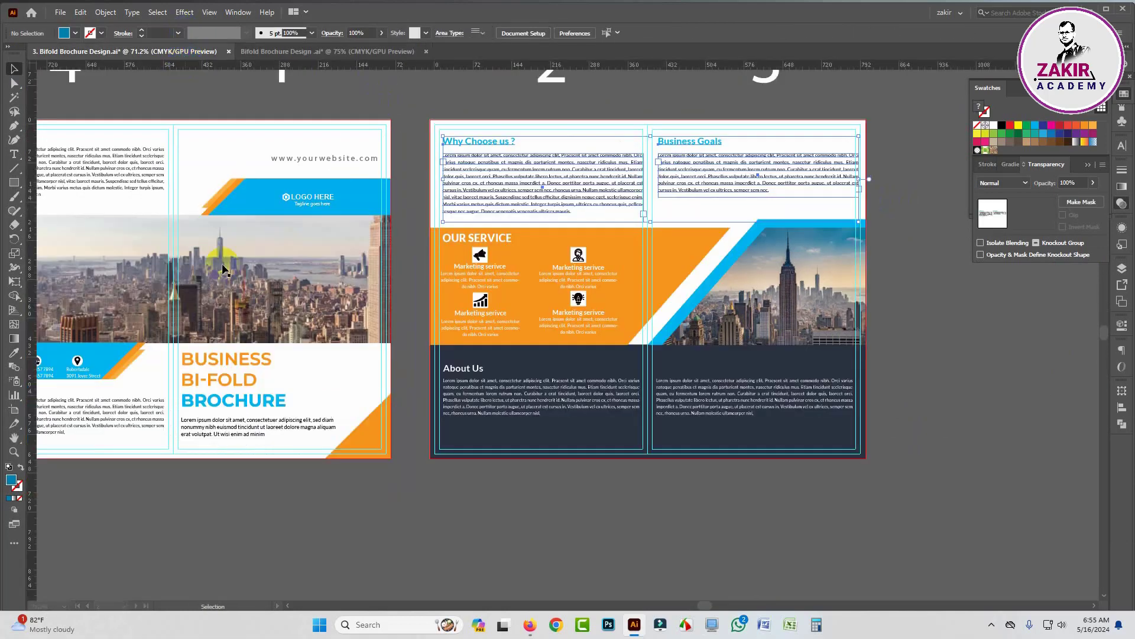
{"action": "scroll", "coordinate": [224, 271], "scroll_direction": "down", "scroll_amount": 3}
{"action": "left_click", "coordinate": [477, 217]}
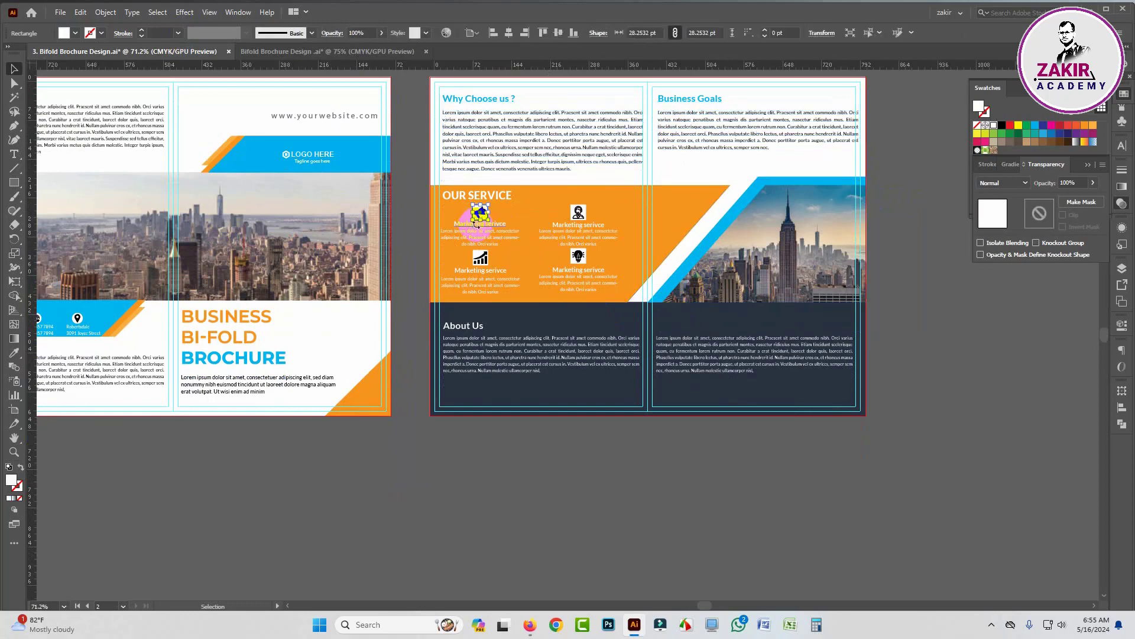
{"action": "left_click", "coordinate": [481, 240]}
{"action": "key", "text": "shift"}
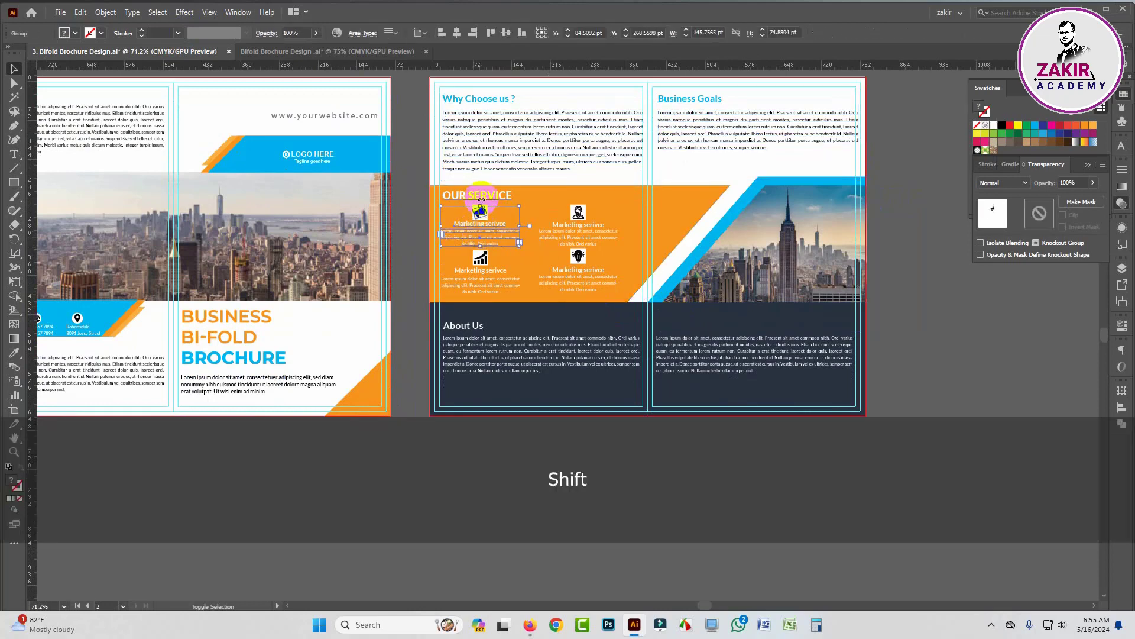
{"action": "left_click", "coordinate": [482, 197], "text": "shift"}
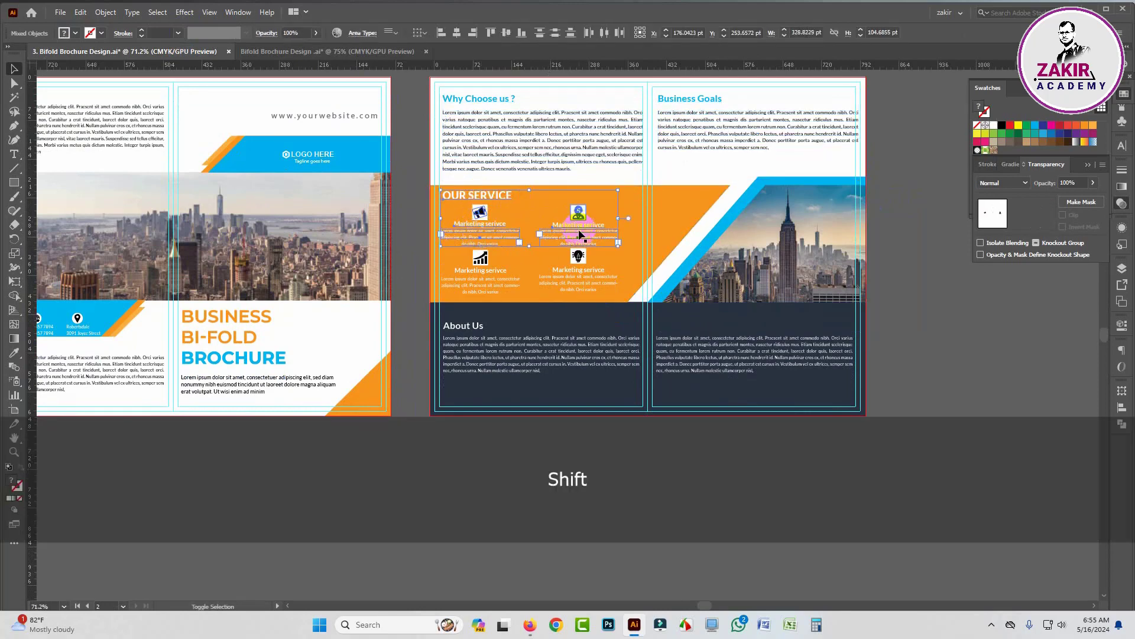
{"action": "left_click", "coordinate": [582, 264], "text": "shift"}
{"action": "left_click", "coordinate": [488, 271], "text": "shift"}
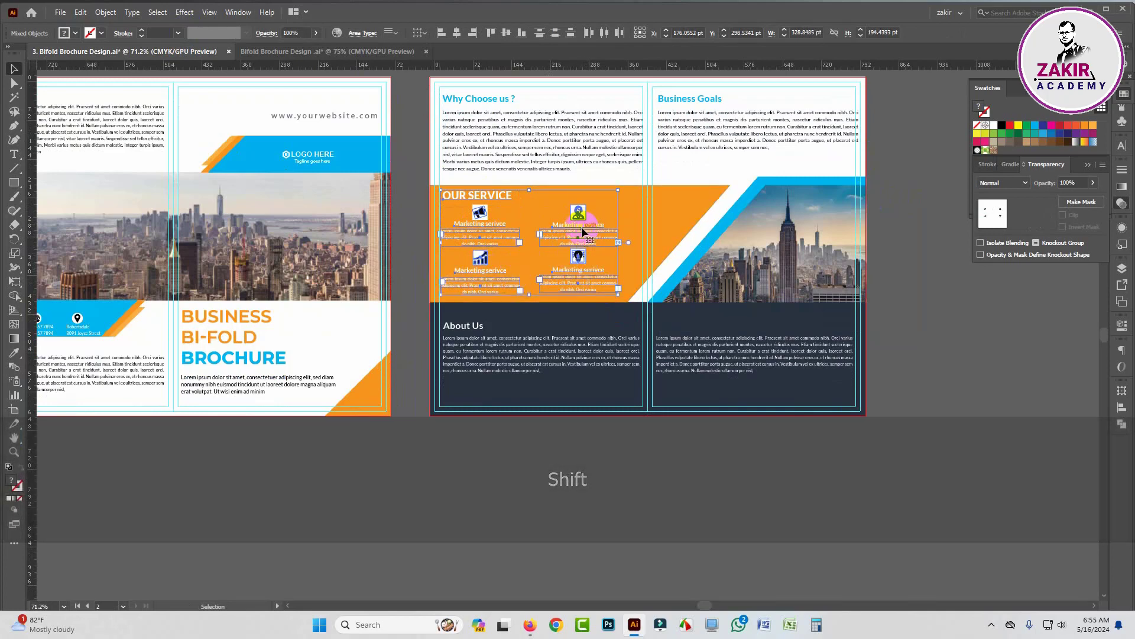
{"action": "left_click_drag", "start_coordinate": [580, 226], "coordinate": [332, 59]}
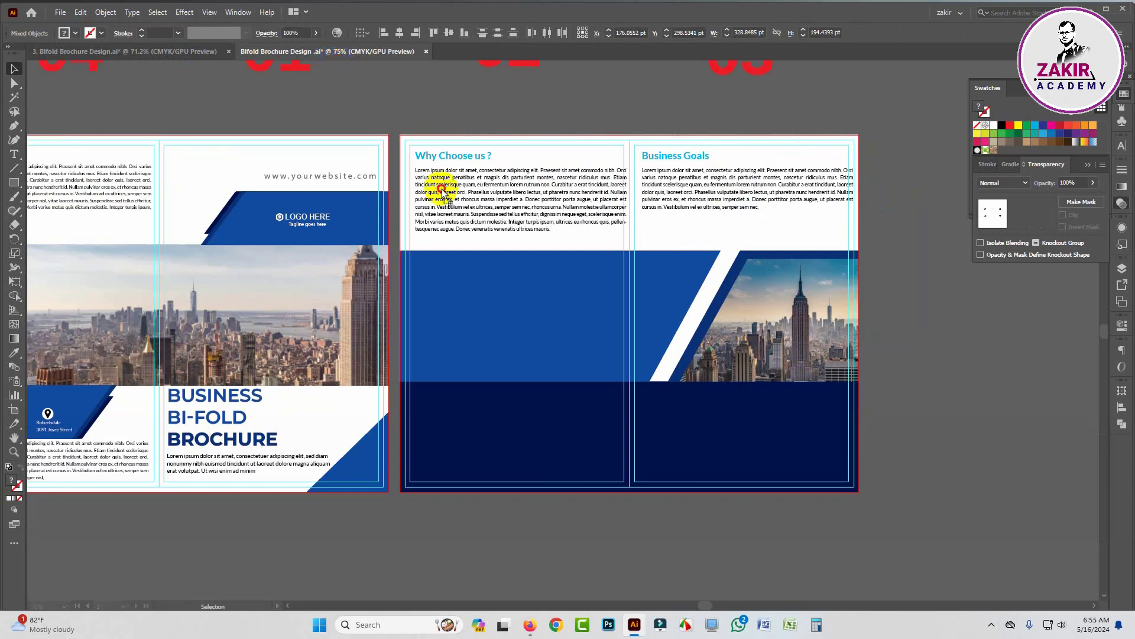
{"action": "left_click_drag", "start_coordinate": [496, 324], "coordinate": [598, 304]}
{"action": "key", "text": "ctrl+space"}
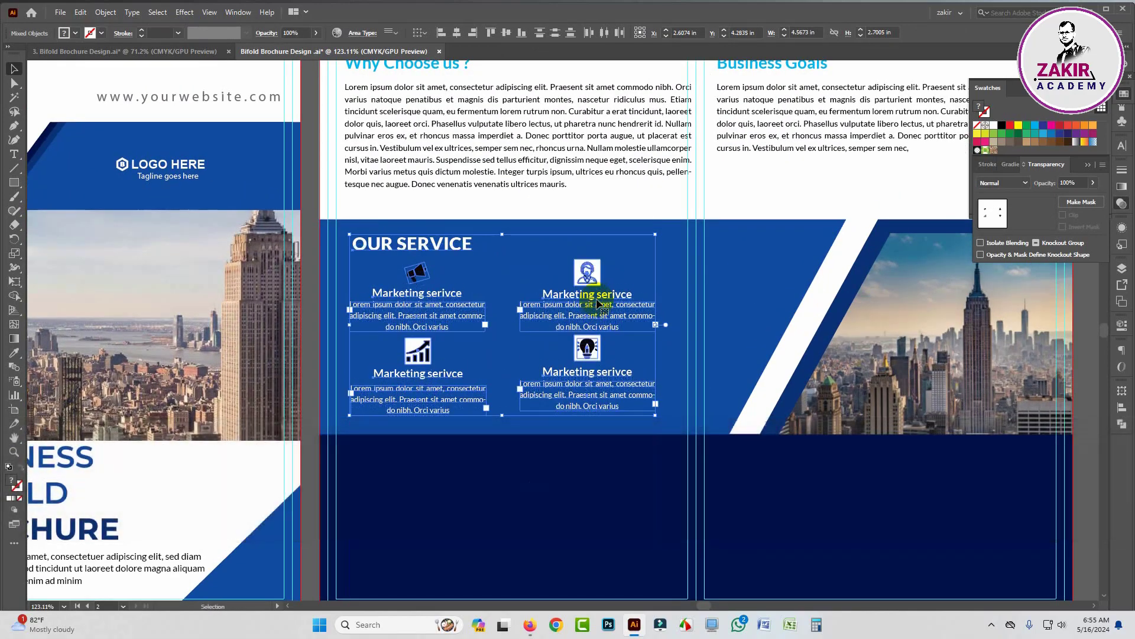
{"action": "left_click_drag", "start_coordinate": [601, 305], "coordinate": [604, 312]}
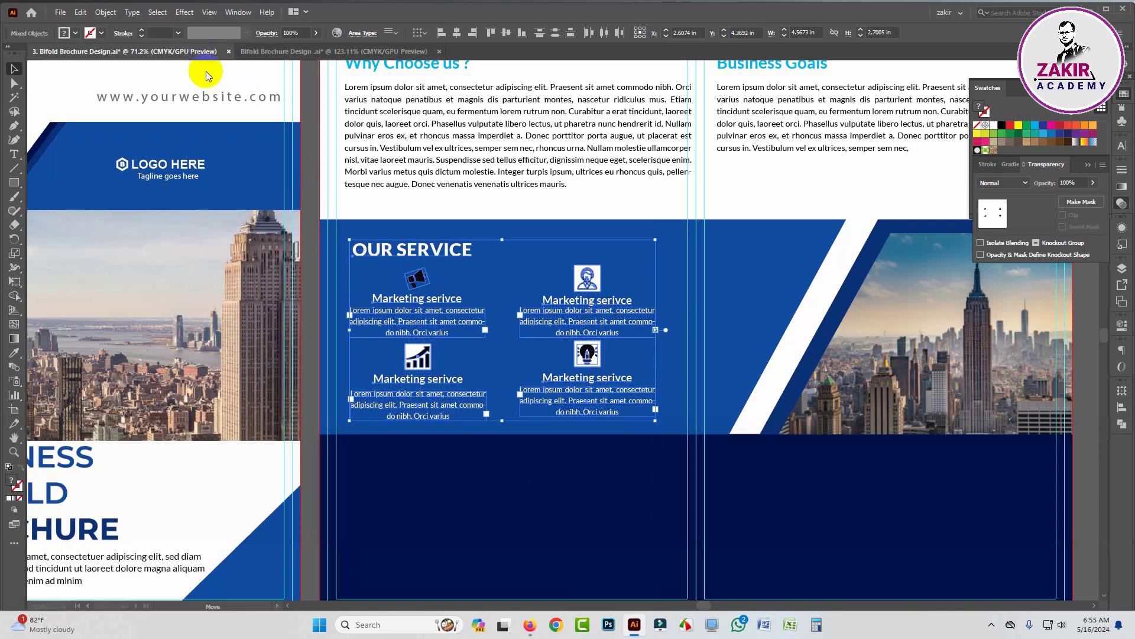
- Add the white square behind the megaphone icon in the OUR SERVICE section, matching the reference brochure
{"action": "left_click", "coordinate": [201, 52]}
{"action": "left_click", "coordinate": [473, 475]}
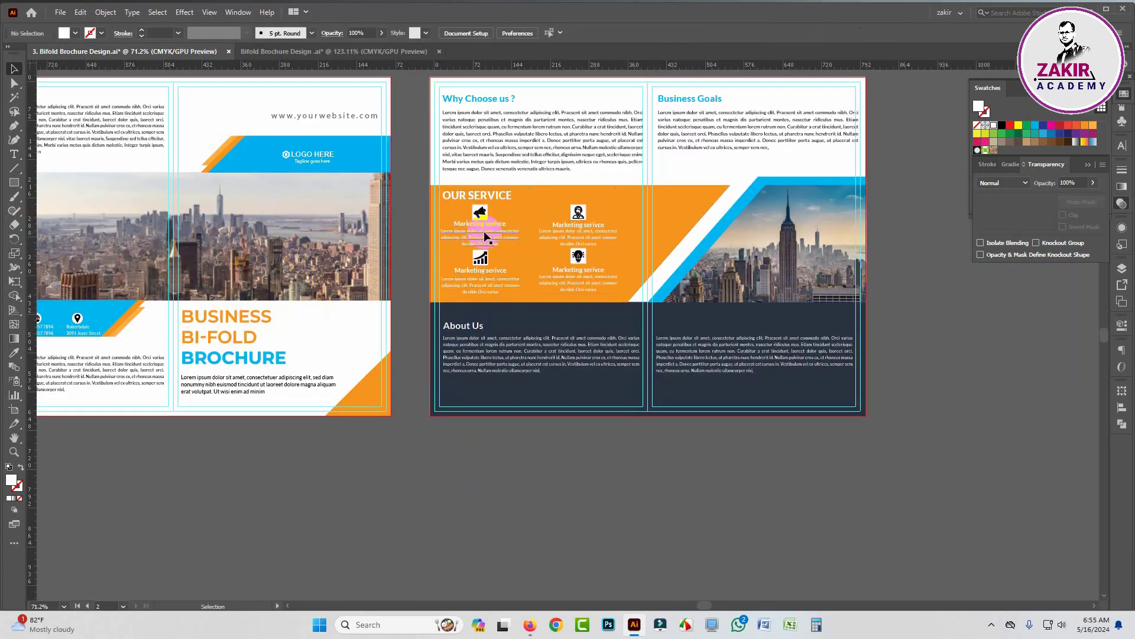
{"action": "left_click", "coordinate": [487, 219]}
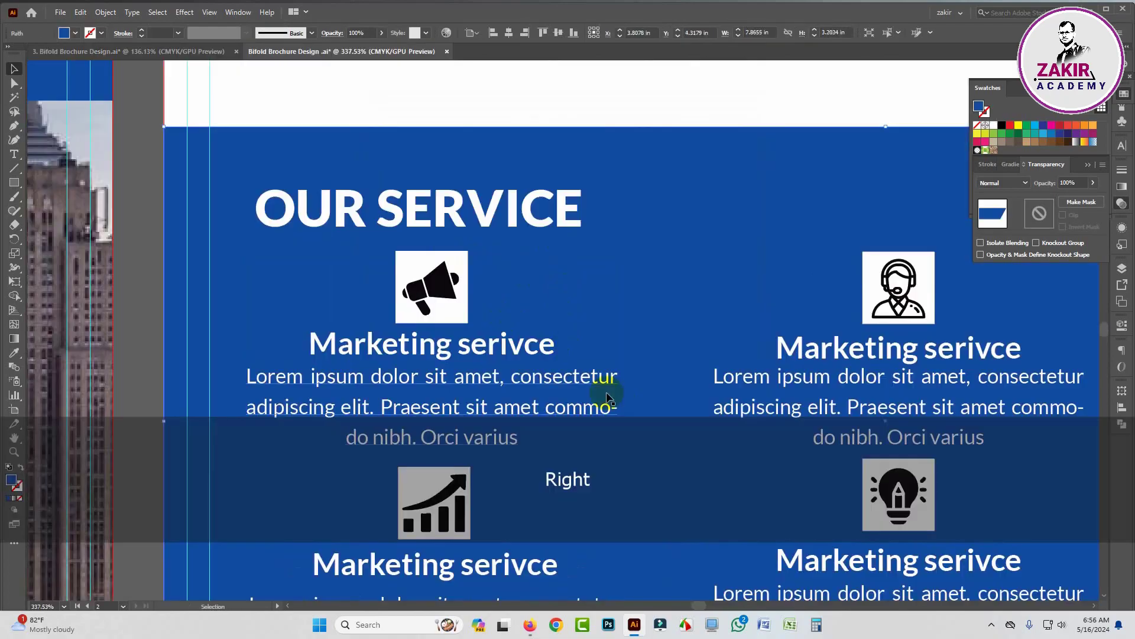
{"action": "left_click", "coordinate": [634, 355], "text": "ctrl+alt"}
{"action": "left_click", "coordinate": [571, 357], "text": "ctrl+alt"}
{"action": "left_click_drag", "start_coordinate": [571, 357], "coordinate": [500, 357]}
{"action": "left_click_drag", "start_coordinate": [740, 367], "coordinate": [707, 364]}
{"action": "left_click_drag", "start_coordinate": [761, 347], "coordinate": [456, 212]}
{"action": "left_click_drag", "start_coordinate": [456, 211], "coordinate": [664, 317]}
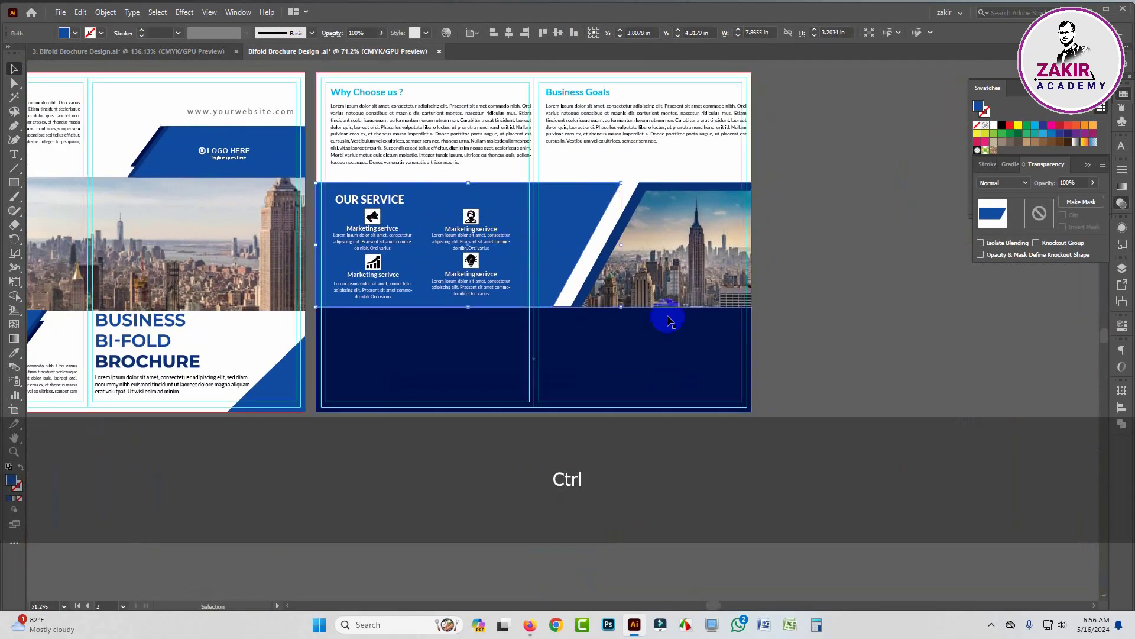
{"action": "left_click", "coordinate": [881, 317]}
- Copy the About Us heading and both white text paragraphs from the reference brochure onto the dark blue band of the inner spread
{"action": "left_click", "coordinate": [211, 49]}
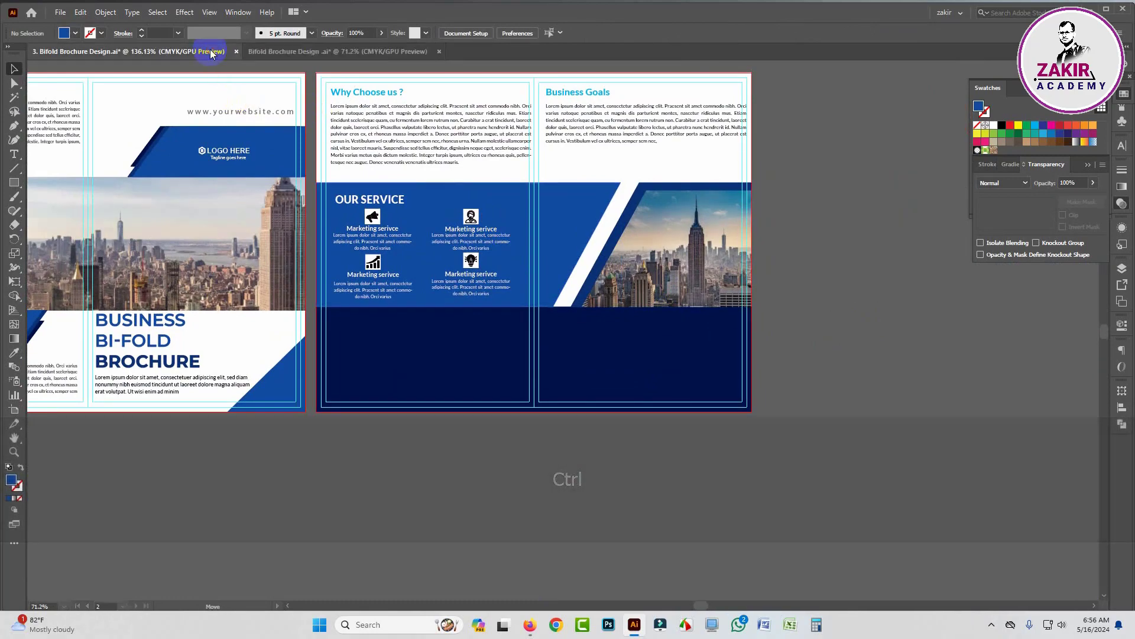
{"action": "left_click", "coordinate": [474, 436]}
{"action": "left_click", "coordinate": [868, 470], "text": "shift"}
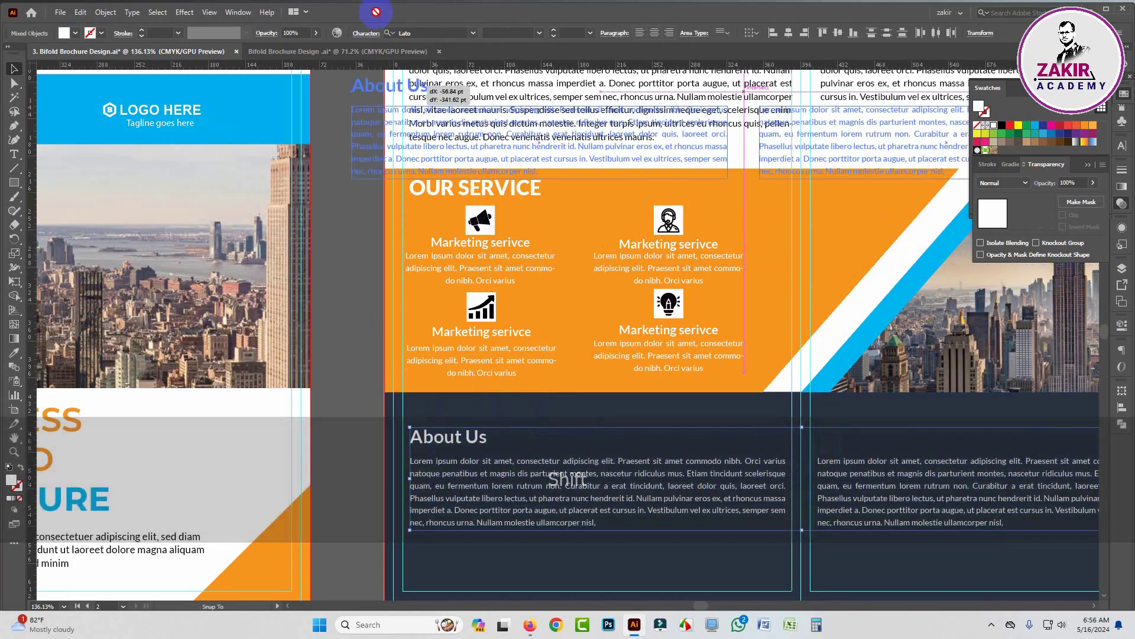
{"action": "left_click", "coordinate": [368, 52]}
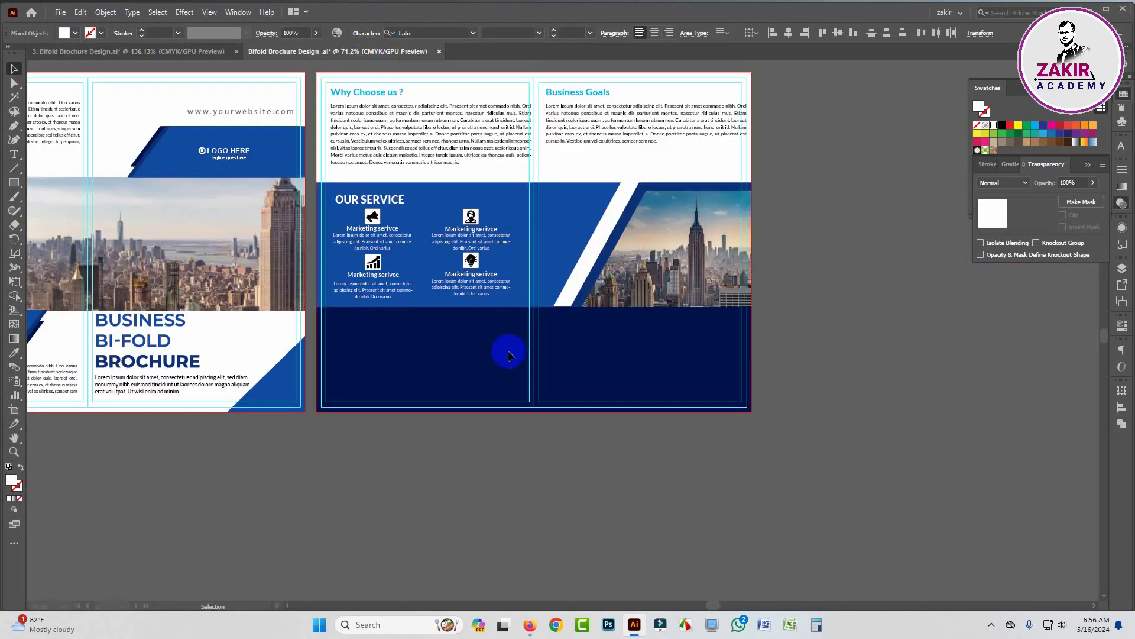
{"action": "key", "text": "ctrl+v"}
{"action": "left_click_drag", "start_coordinate": [506, 368], "coordinate": [417, 336]}
{"action": "key", "text": "ctrl+space"}
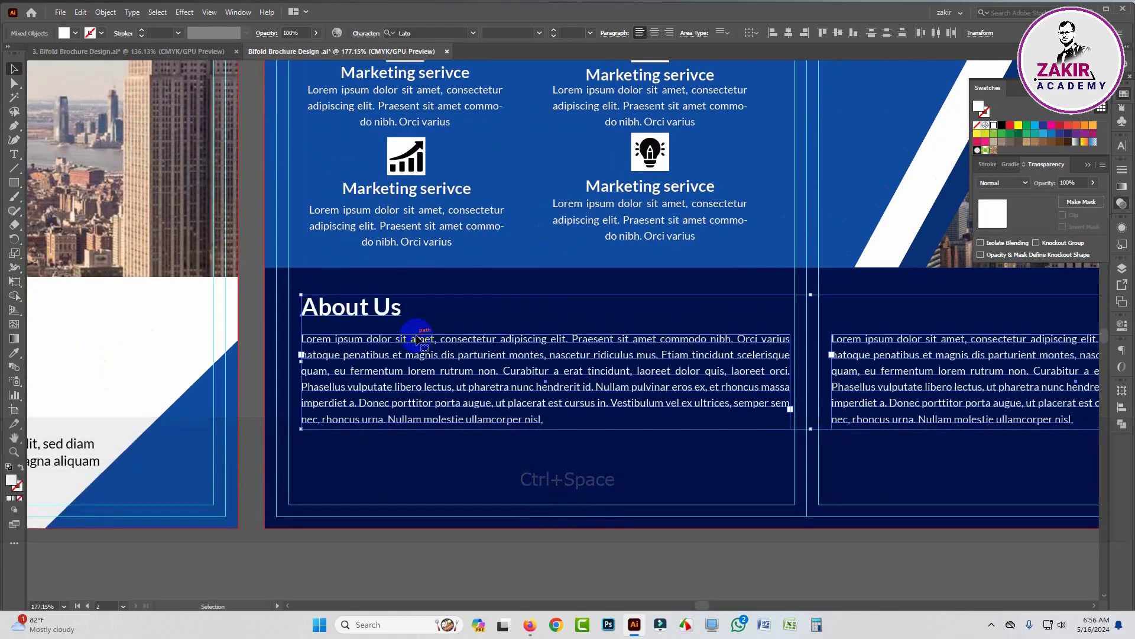
{"action": "left_click", "coordinate": [592, 530]}
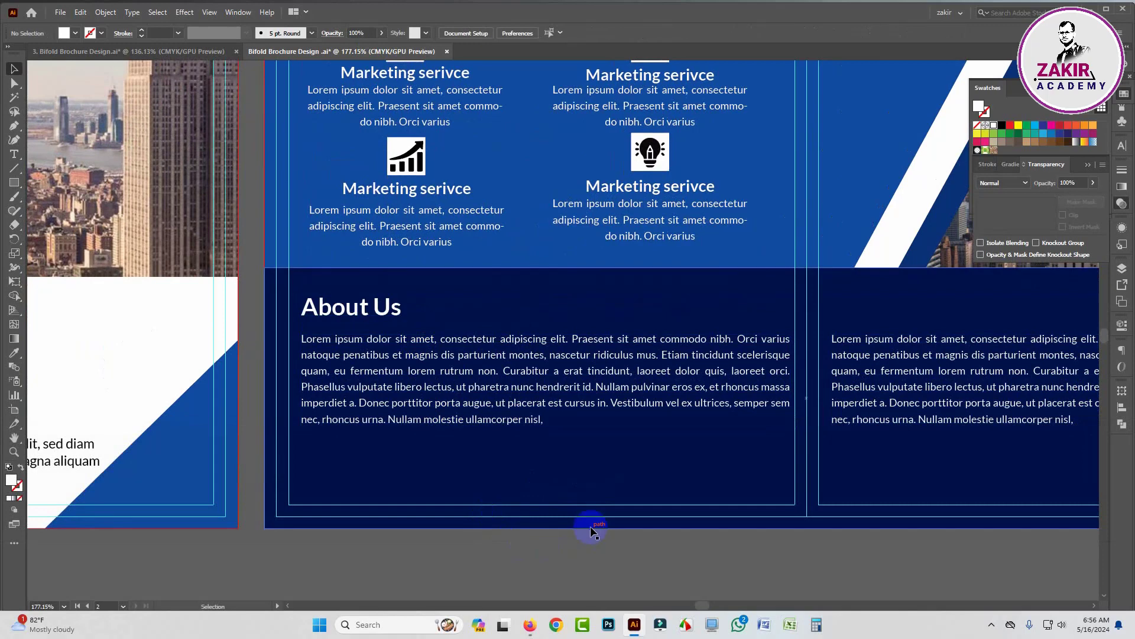
- Nudge the About Us heading and its paragraph slightly left and down within the dark blue band
{"action": "left_click", "coordinate": [463, 350]}
{"action": "key", "text": "Left"}
{"action": "key", "text": "Left"}
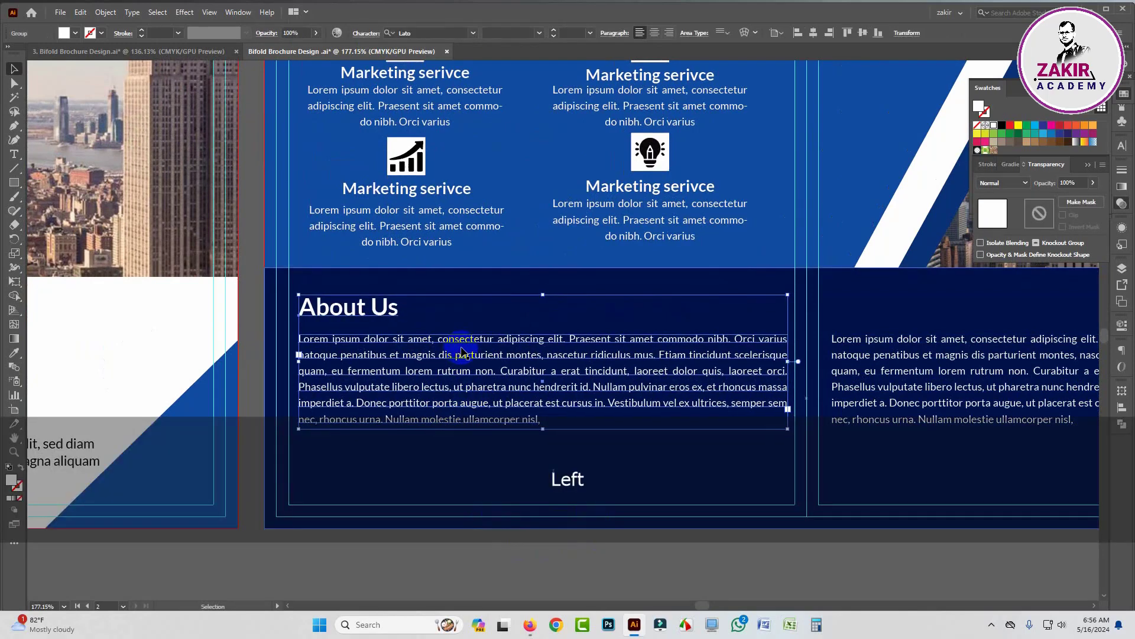
{"action": "left_click", "coordinate": [658, 562]}
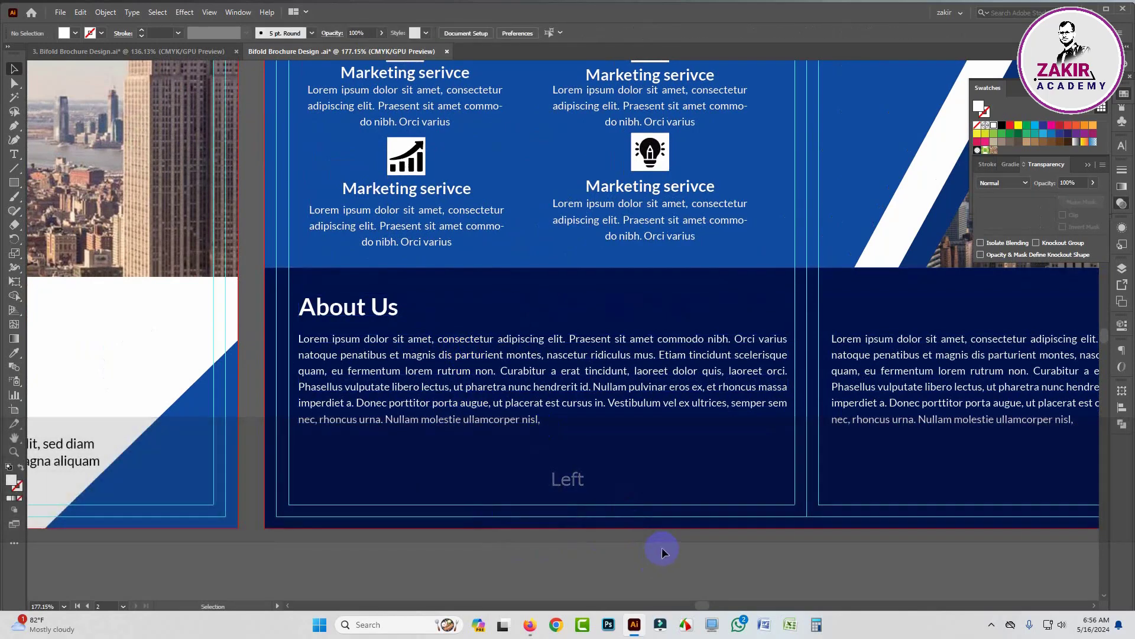
{"action": "scroll", "coordinate": [735, 512], "scroll_direction": "down", "scroll_amount": 2, "text": "ctrl"}
{"action": "left_click", "coordinate": [562, 423]}
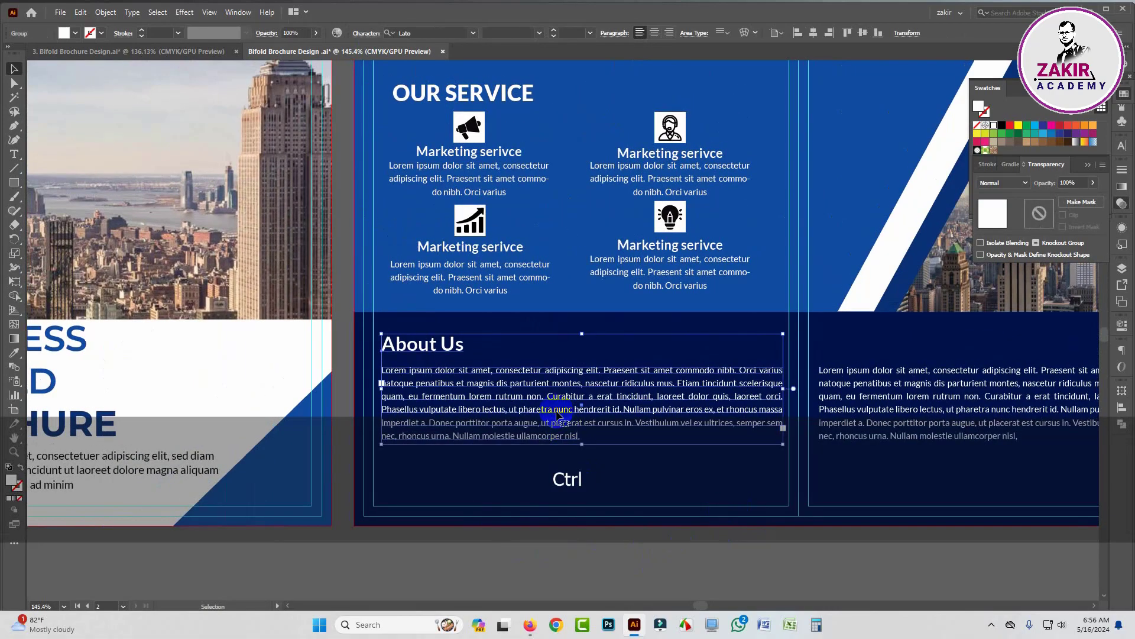
{"action": "key", "text": "Down"}
{"action": "key", "text": "Down"}
{"action": "key", "text": "Down"}
{"action": "key", "text": "Down"}
{"action": "key", "text": "Down"}
{"action": "key", "text": "Down"}
{"action": "left_click", "coordinate": [676, 551]}
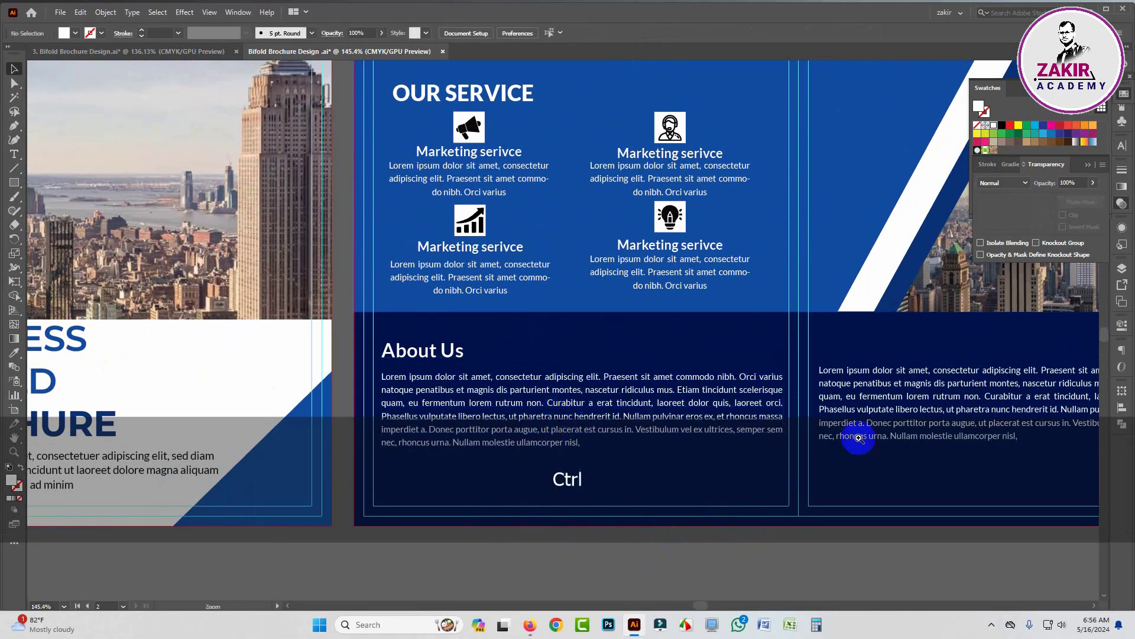
- Nudge the second dark-band paragraph, below the skyline photo, slightly down to match the About Us text
{"action": "scroll", "coordinate": [857, 437], "scroll_direction": "down", "scroll_amount": 2, "text": "ctrl"}
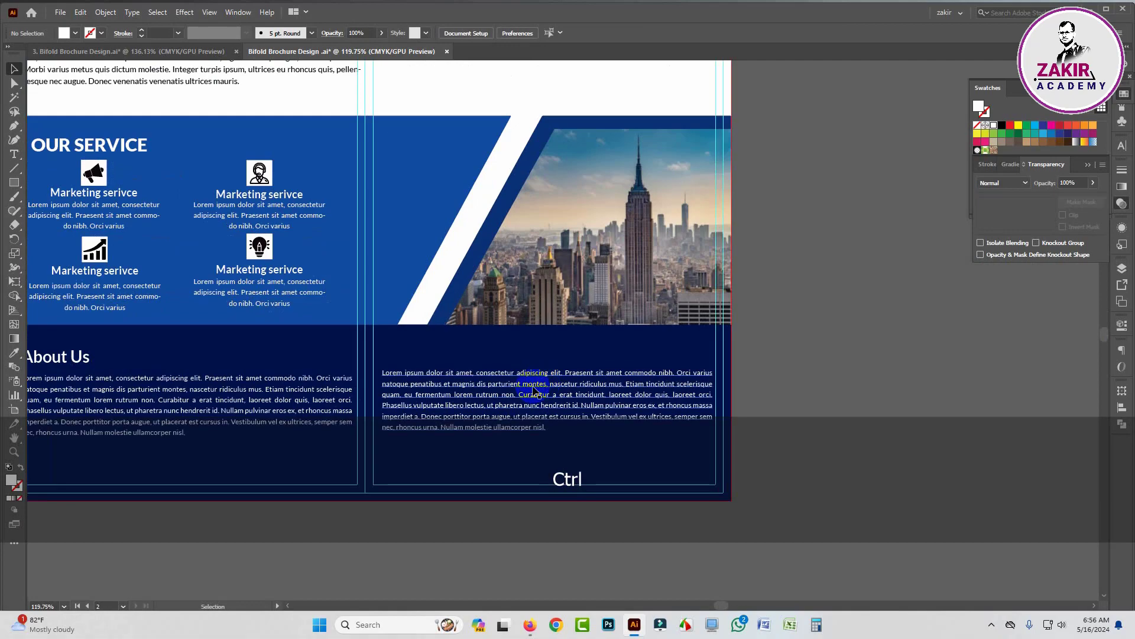
{"action": "left_click", "coordinate": [534, 390]}
{"action": "key", "text": "Down"}
{"action": "key", "text": "Down"}
{"action": "key", "text": "Down"}
{"action": "key", "text": "Down"}
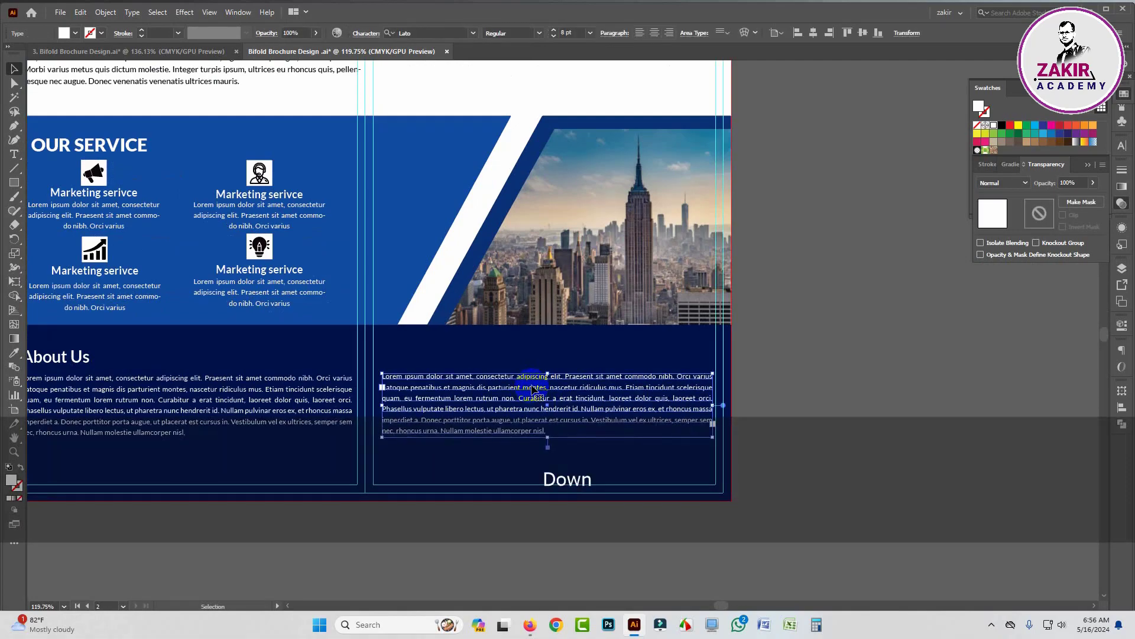
{"action": "key", "text": "Down"}
{"action": "left_click", "coordinate": [818, 398]}
{"action": "scroll", "coordinate": [789, 375], "scroll_direction": "down", "scroll_amount": 3}
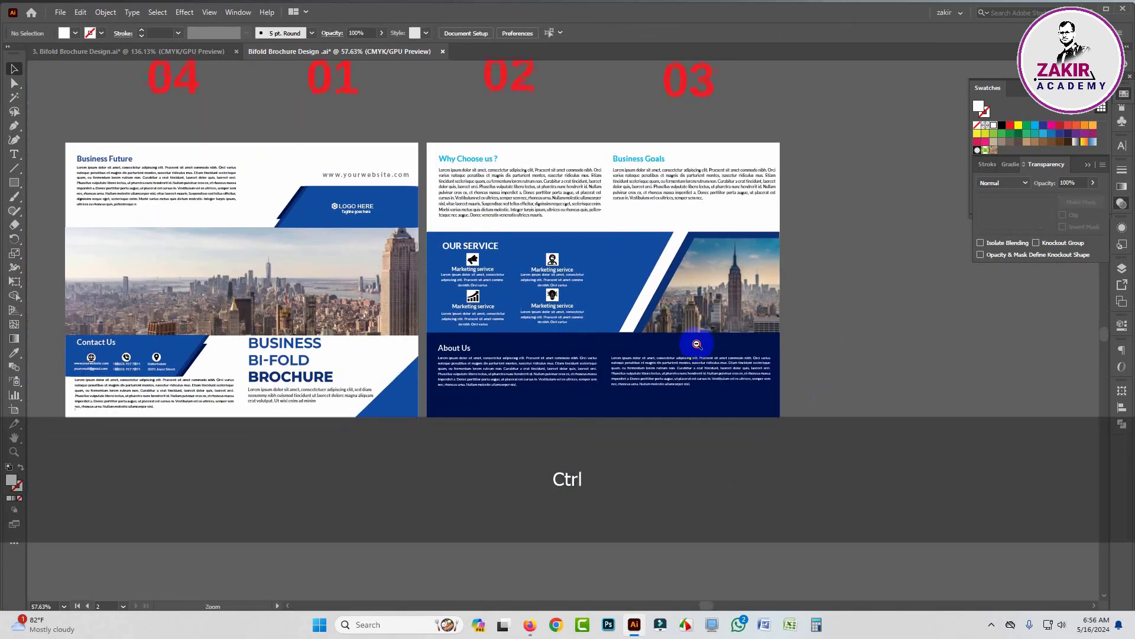
- Ungroup the "Why Choose us ?" section and recolour its heading with the medium blue sampled from the logo banner
{"action": "left_click_drag", "start_coordinate": [542, 349], "coordinate": [557, 347]}
{"action": "left_click_drag", "start_coordinate": [498, 226], "coordinate": [560, 288]}
{"action": "left_click_drag", "start_coordinate": [495, 229], "coordinate": [609, 246]}
{"action": "left_click", "coordinate": [553, 235]}
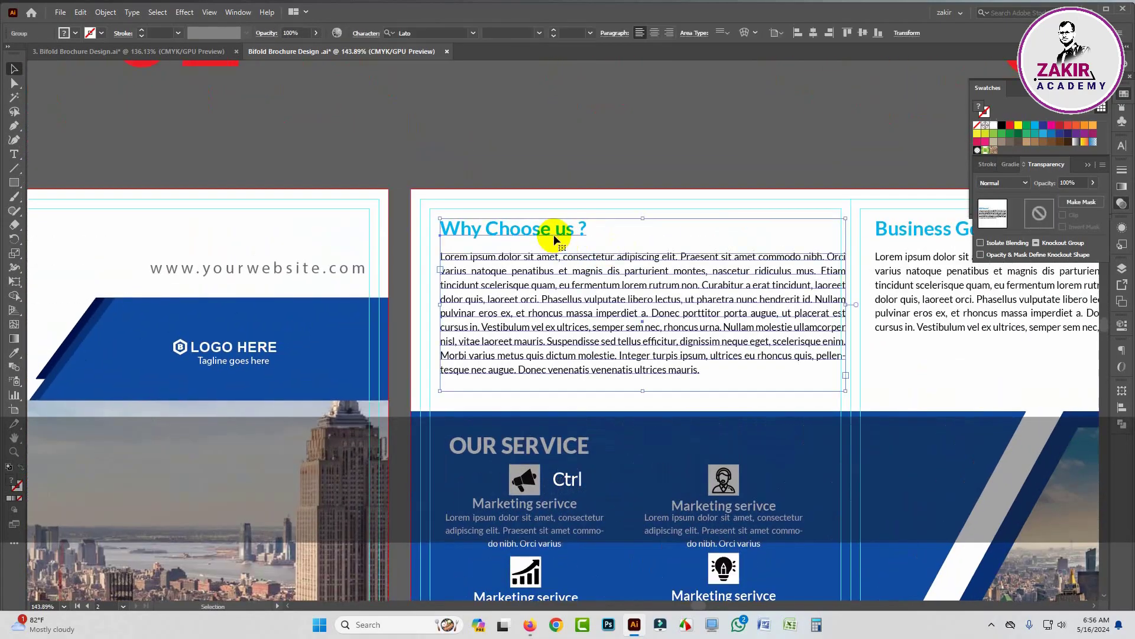
{"action": "right_click", "coordinate": [553, 234]}
{"action": "left_click", "coordinate": [591, 355]}
{"action": "left_click", "coordinate": [597, 166]}
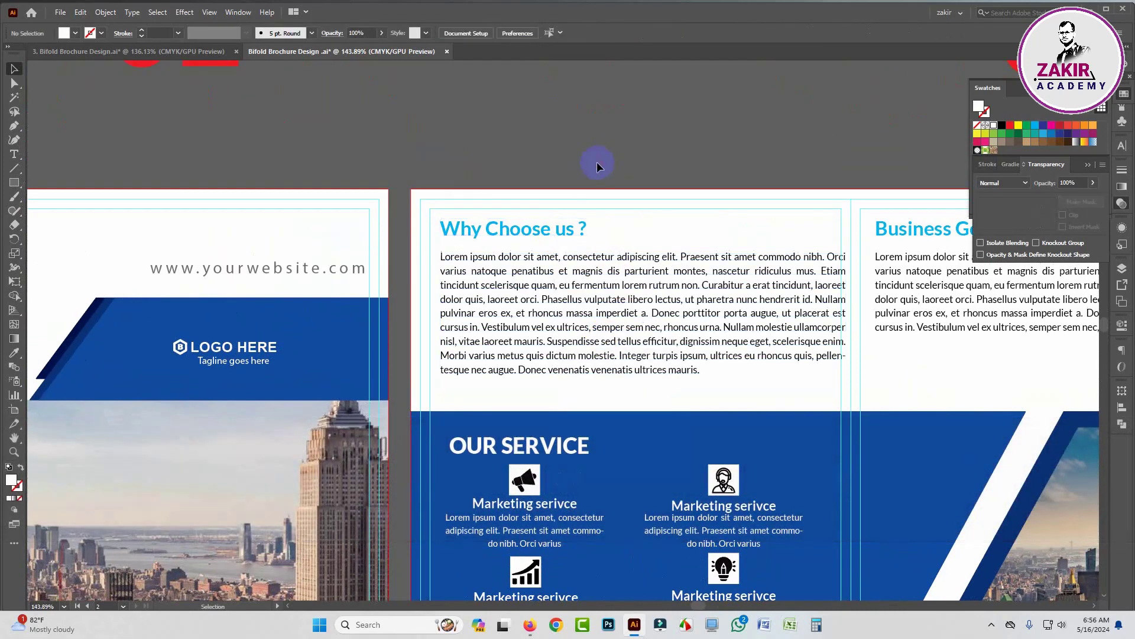
{"action": "left_click", "coordinate": [561, 234]}
{"action": "left_click", "coordinate": [14, 353]}
{"action": "left_click", "coordinate": [160, 324]}
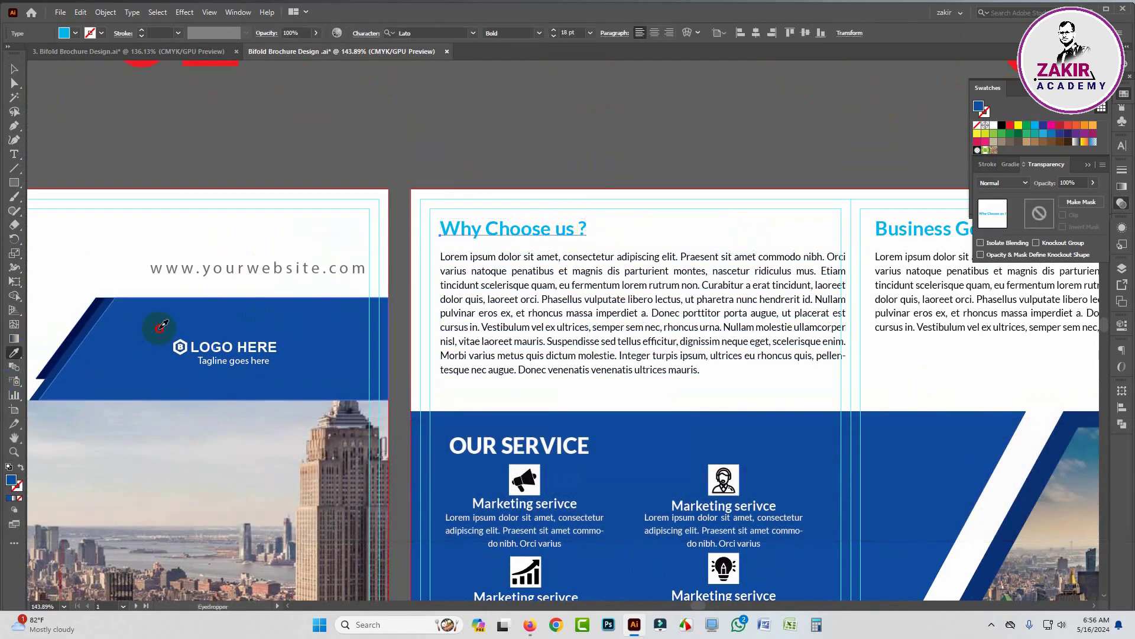
{"action": "left_click", "coordinate": [14, 70]}
{"action": "left_click", "coordinate": [416, 153]}
- Ungroup the "Business Goals" section and recolour its heading with the logo banner's medium blue
{"action": "key", "text": "ctrl+space"}
{"action": "left_click_drag", "start_coordinate": [663, 192], "coordinate": [643, 173]}
{"action": "left_click_drag", "start_coordinate": [644, 172], "coordinate": [474, 80]}
{"action": "left_click", "coordinate": [749, 140]}
{"action": "right_click", "coordinate": [750, 135]}
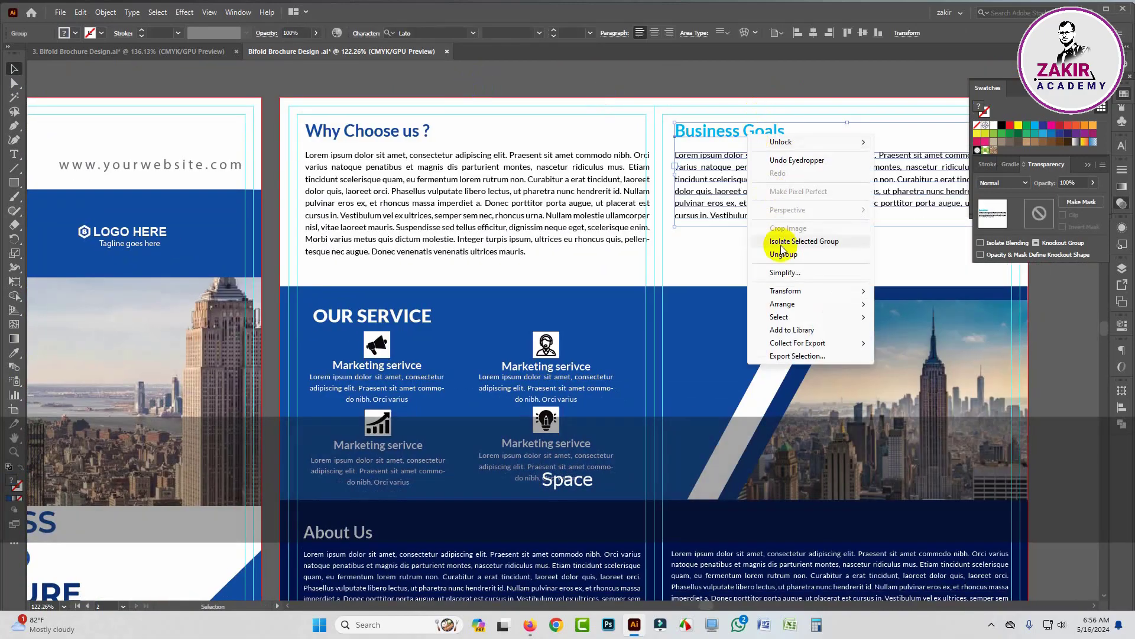
{"action": "left_click", "coordinate": [785, 254]}
{"action": "left_click", "coordinate": [710, 131]}
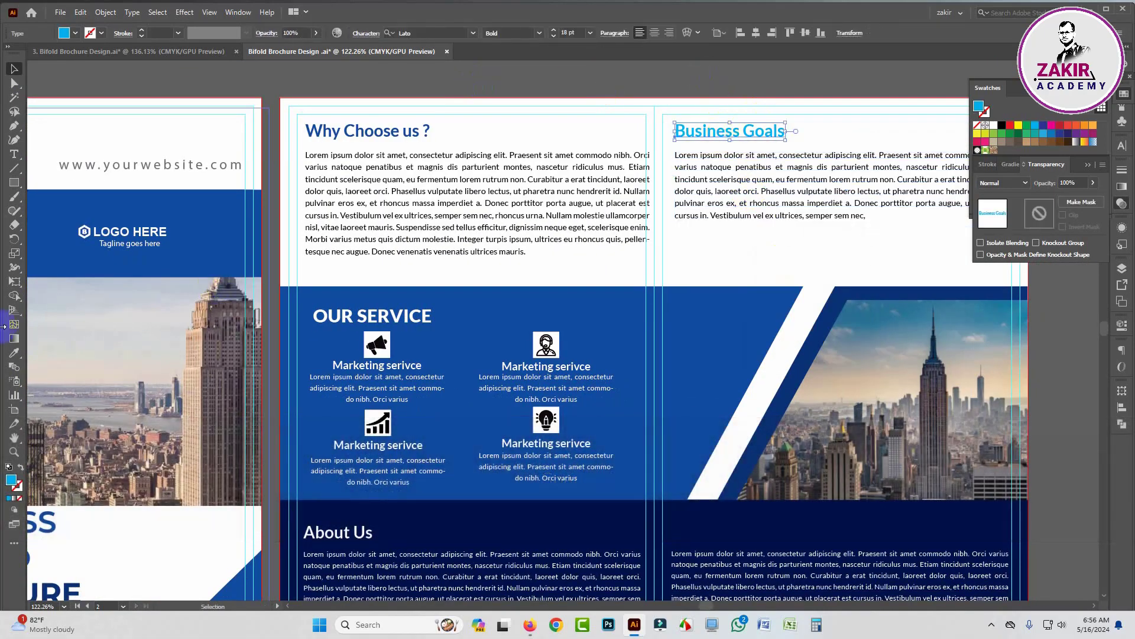
{"action": "left_click", "coordinate": [12, 353]}
{"action": "left_click", "coordinate": [199, 247]}
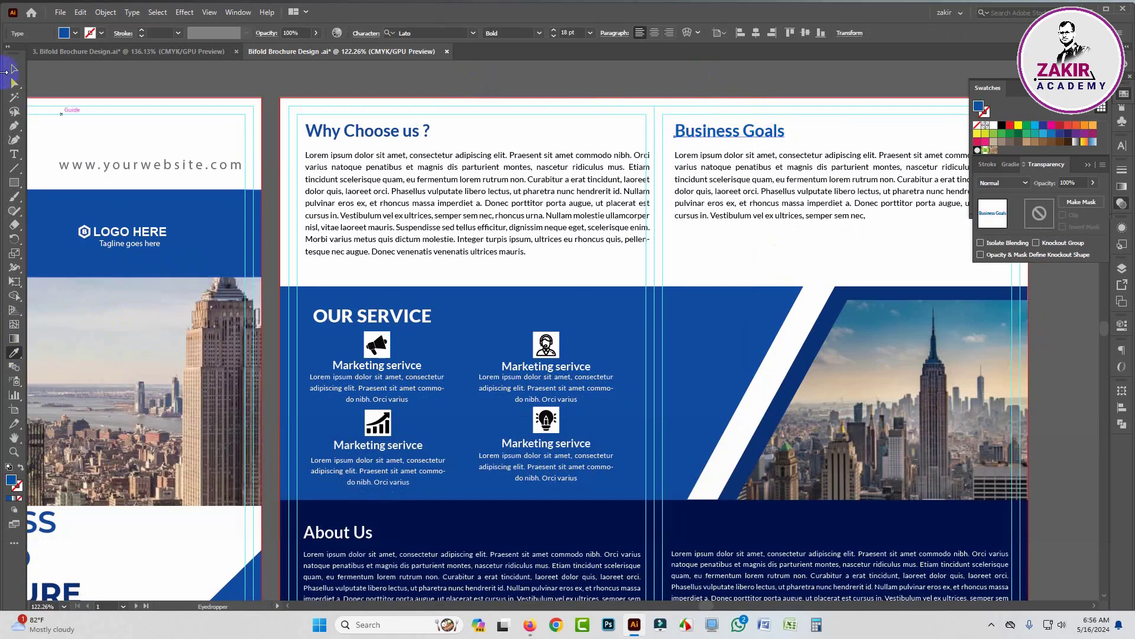
{"action": "left_click", "coordinate": [541, 83]}
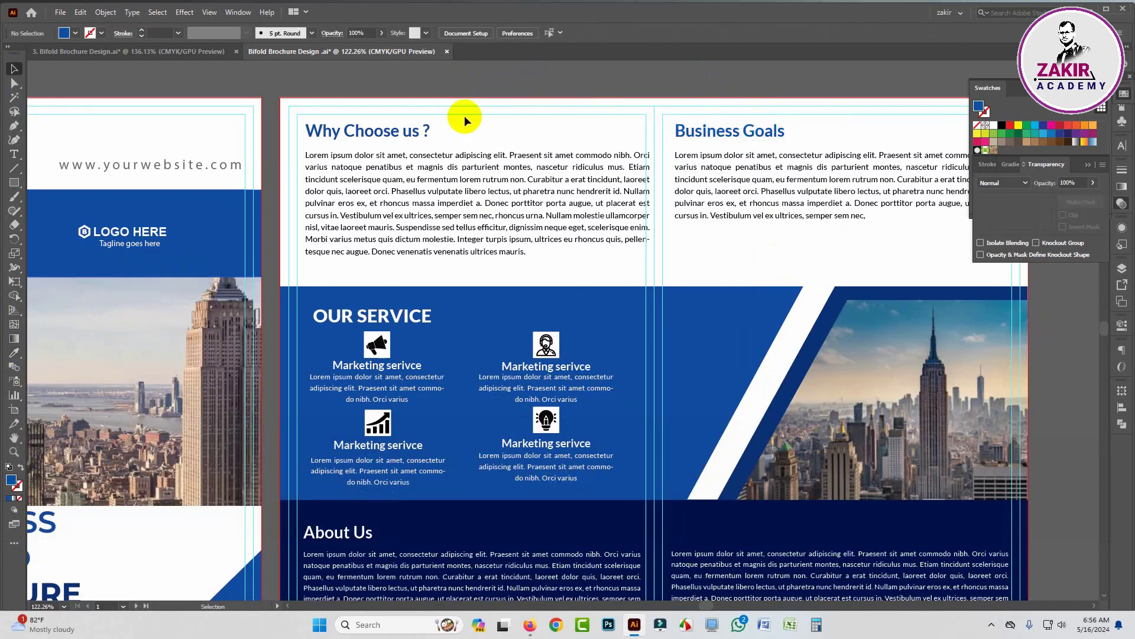
- Group the "Why Choose us ?" heading with its paragraph, and likewise the "Business Goals" heading with its paragraph
{"action": "left_click", "coordinate": [405, 131]}
{"action": "left_click", "coordinate": [408, 171], "text": "shift"}
{"action": "key", "text": "ctrl+g"}
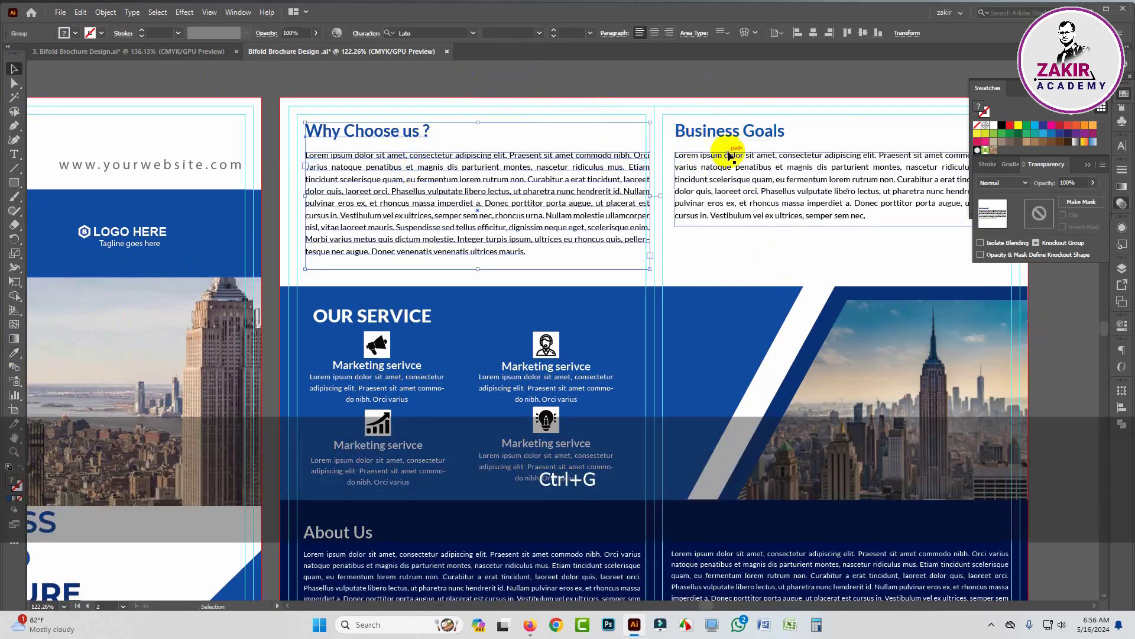
{"action": "left_click", "coordinate": [730, 153]}
{"action": "left_click", "coordinate": [727, 137], "text": "shift"}
{"action": "key", "text": "ctrl+g"}
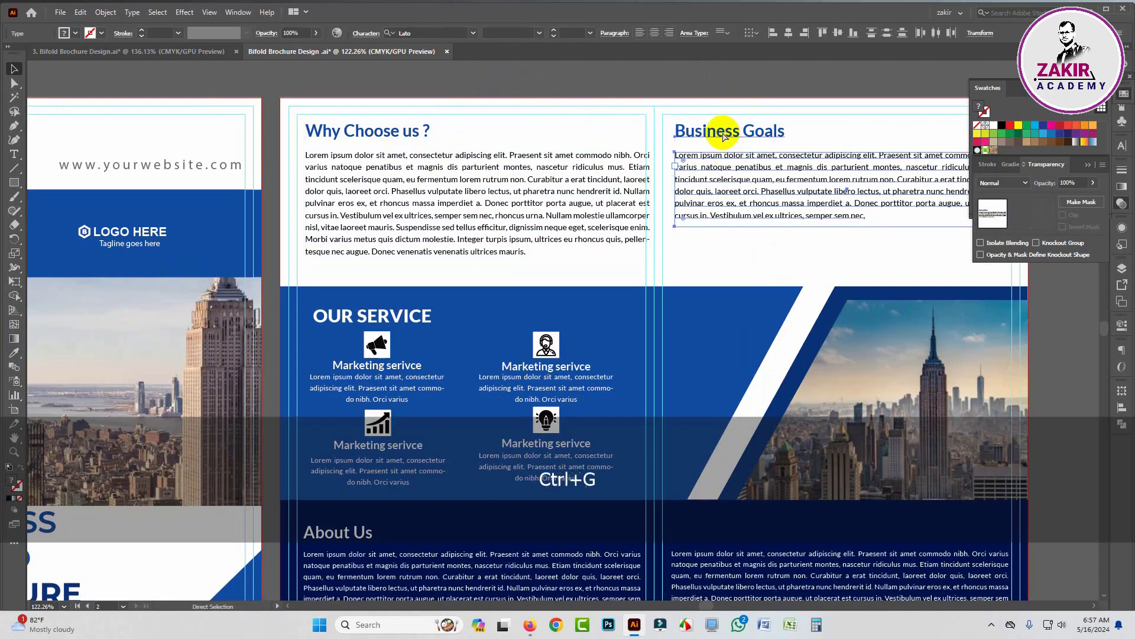
{"action": "left_click", "coordinate": [728, 81]}
- Bring both brochure spreads fully into view and collapse the floating Swatches and Transparency panels
{"action": "key", "text": "ctrl+space"}
{"action": "left_click_drag", "start_coordinate": [686, 313], "coordinate": [580, 284]}
{"action": "left_click_drag", "start_coordinate": [575, 281], "coordinate": [616, 278]}
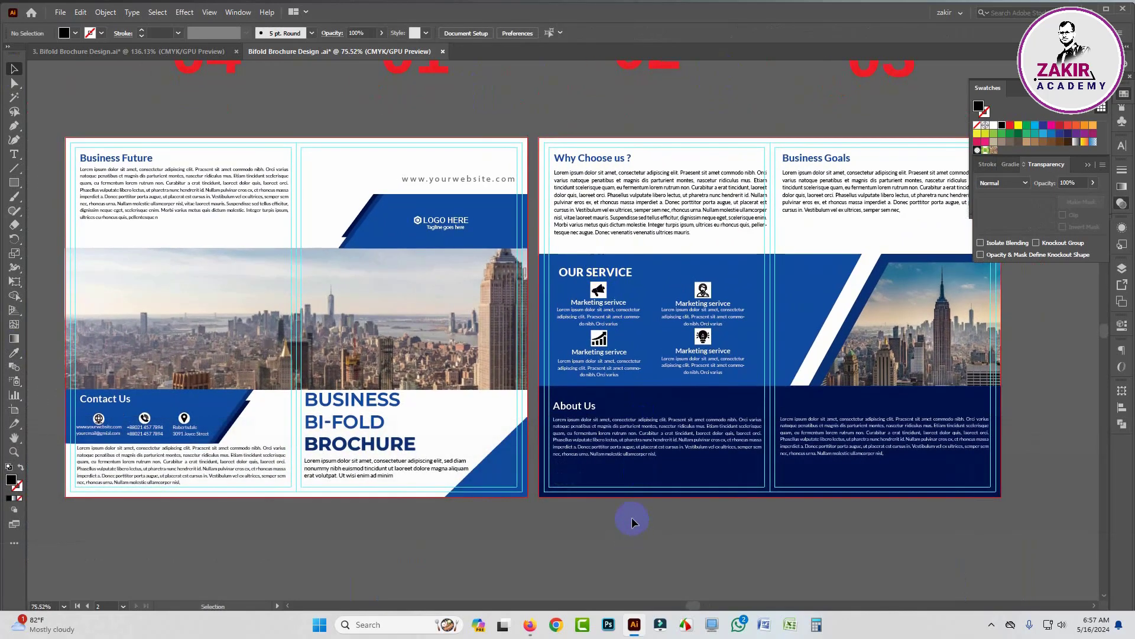
{"action": "left_click", "coordinate": [1087, 88]}
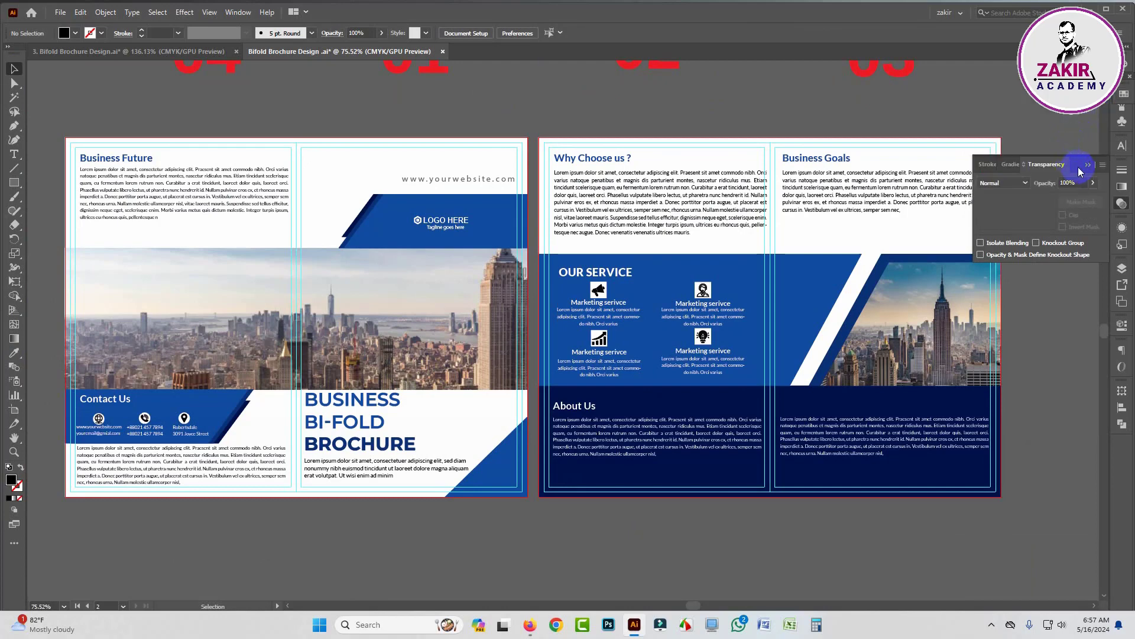
{"action": "left_click", "coordinate": [1087, 165]}
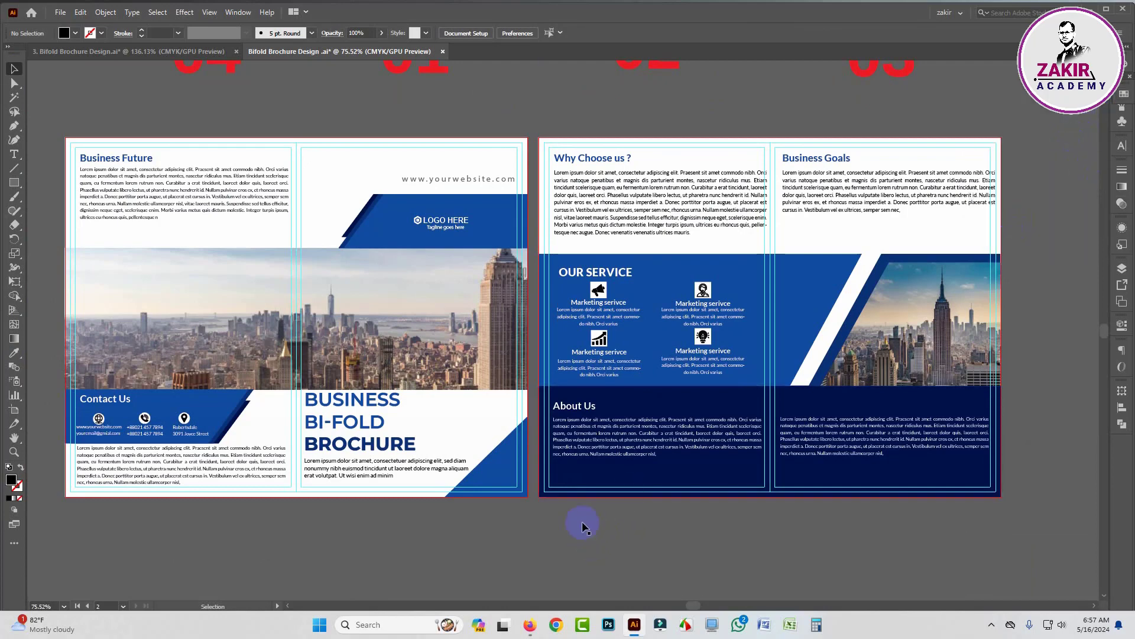
- Export all artboards to the Desktop as JPEG "Bifold Brochure Design" in RGB, Maximum quality 10, at 300 ppi
{"action": "left_click", "coordinate": [61, 12]}
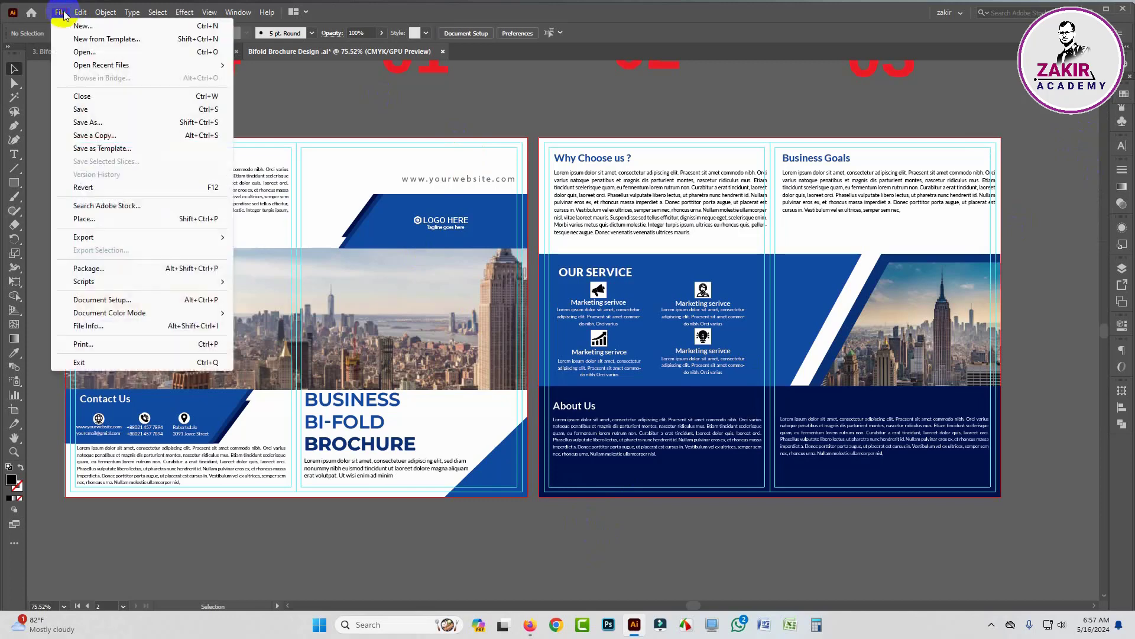
{"action": "mouse_move", "coordinate": [112, 237]}
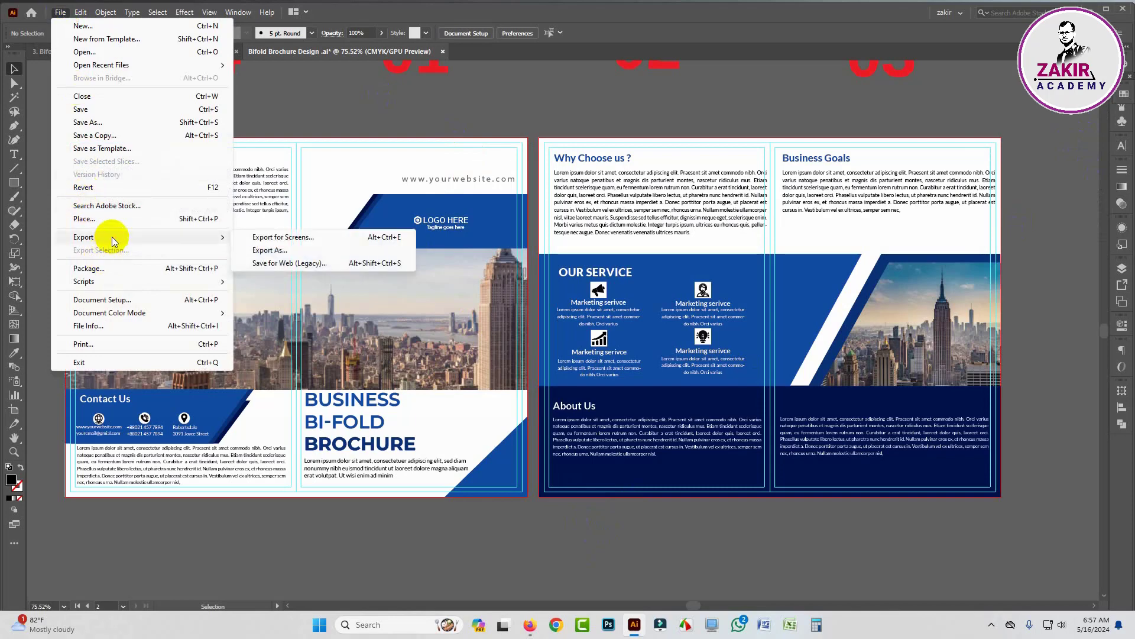
{"action": "left_click", "coordinate": [313, 253]}
{"action": "left_click", "coordinate": [98, 294]}
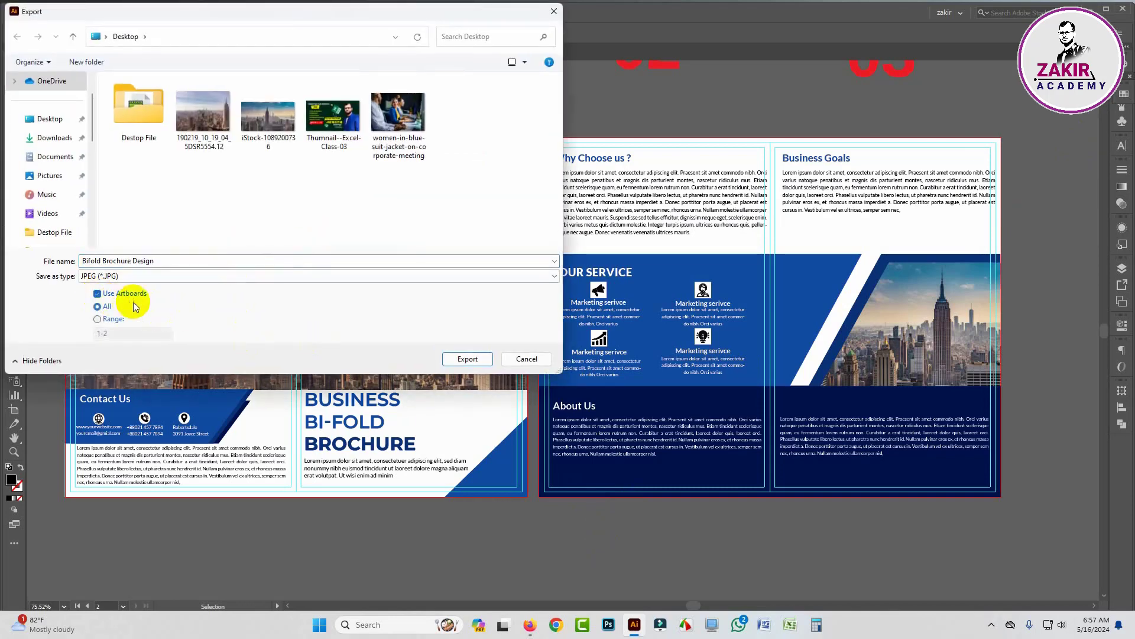
{"action": "left_click", "coordinate": [56, 124]}
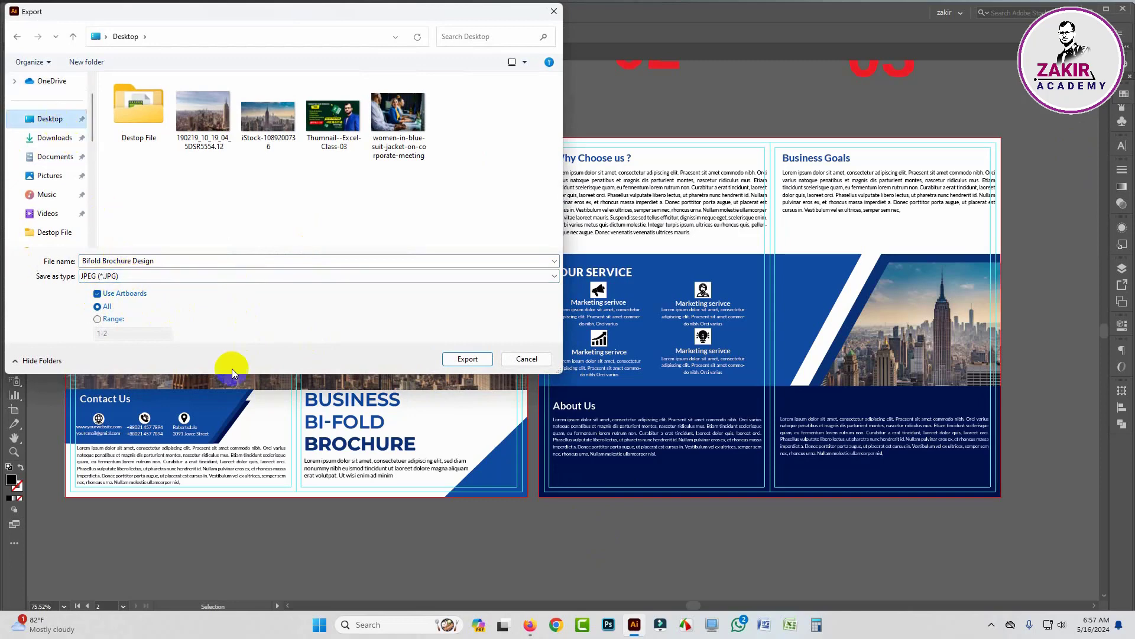
{"action": "left_click", "coordinate": [467, 359]}
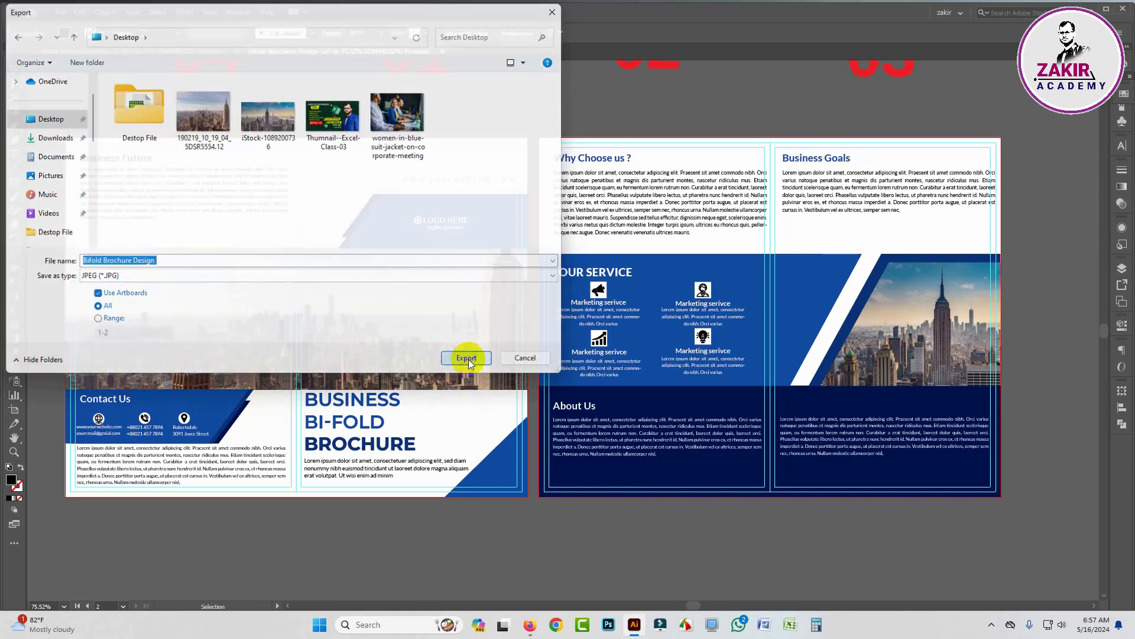
{"action": "left_click", "coordinate": [534, 294]}
{"action": "left_click", "coordinate": [535, 308]}
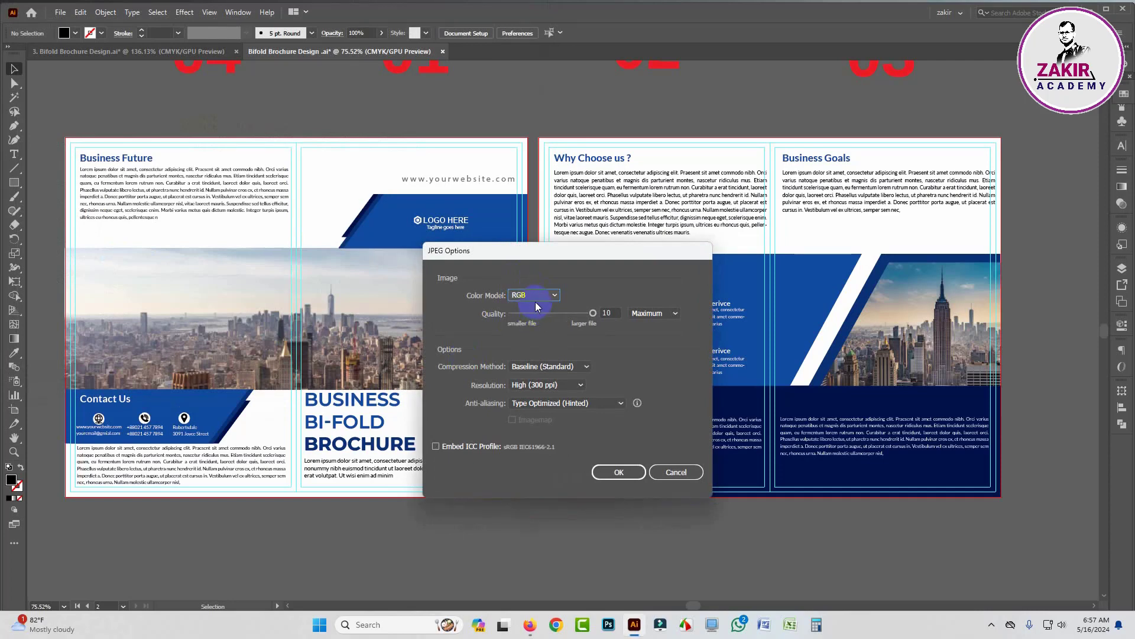
{"action": "left_click", "coordinate": [619, 472]}
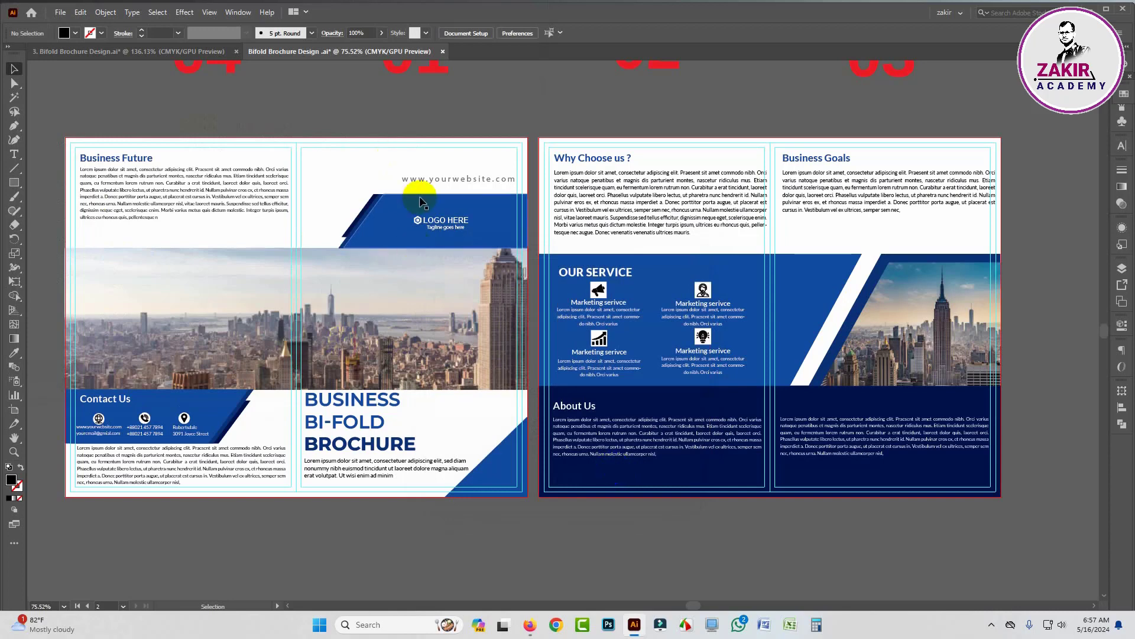
- Switch to the desktop and view the two exported brochure JPEGs one after the other
{"action": "key", "text": "super+d"}
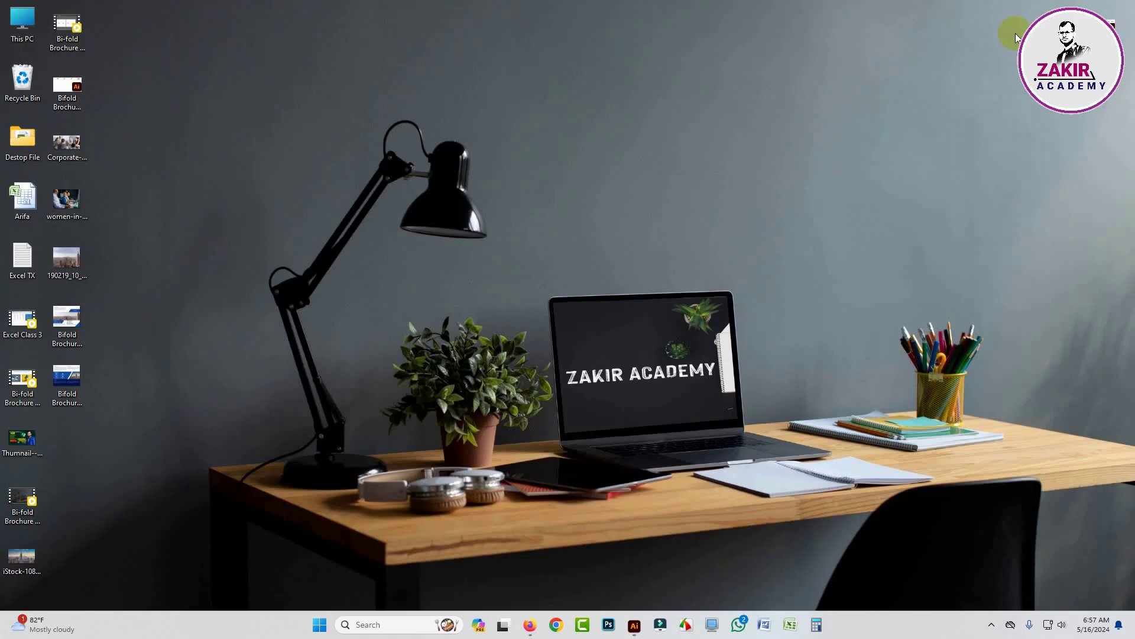
{"action": "double_click", "coordinate": [66, 322]}
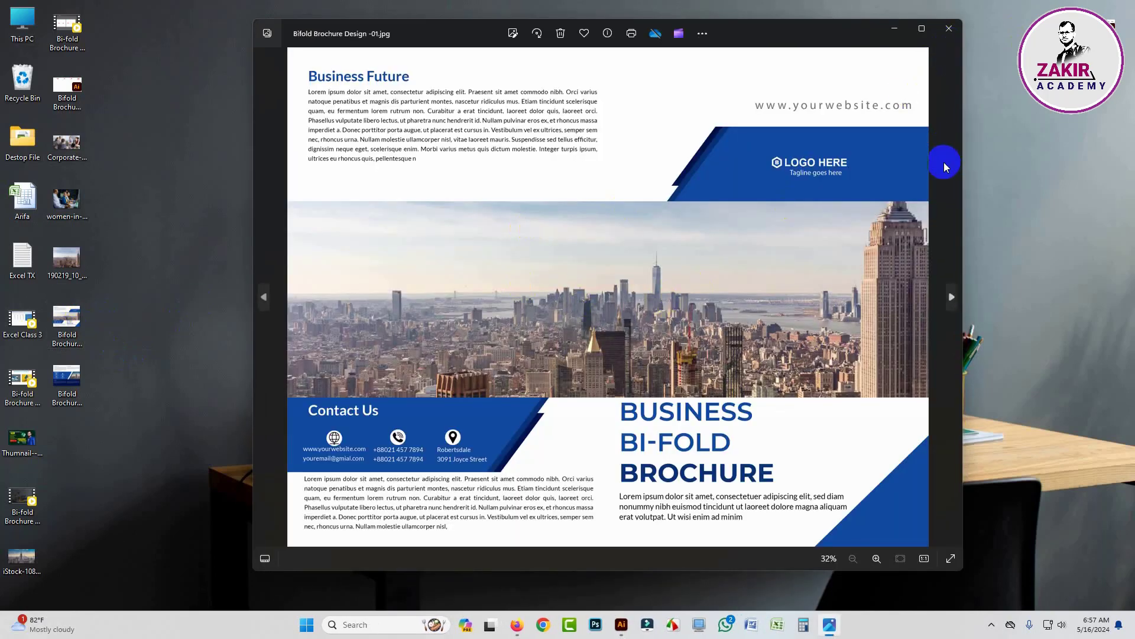
{"action": "left_click", "coordinate": [949, 28]}
{"action": "double_click", "coordinate": [66, 382]}
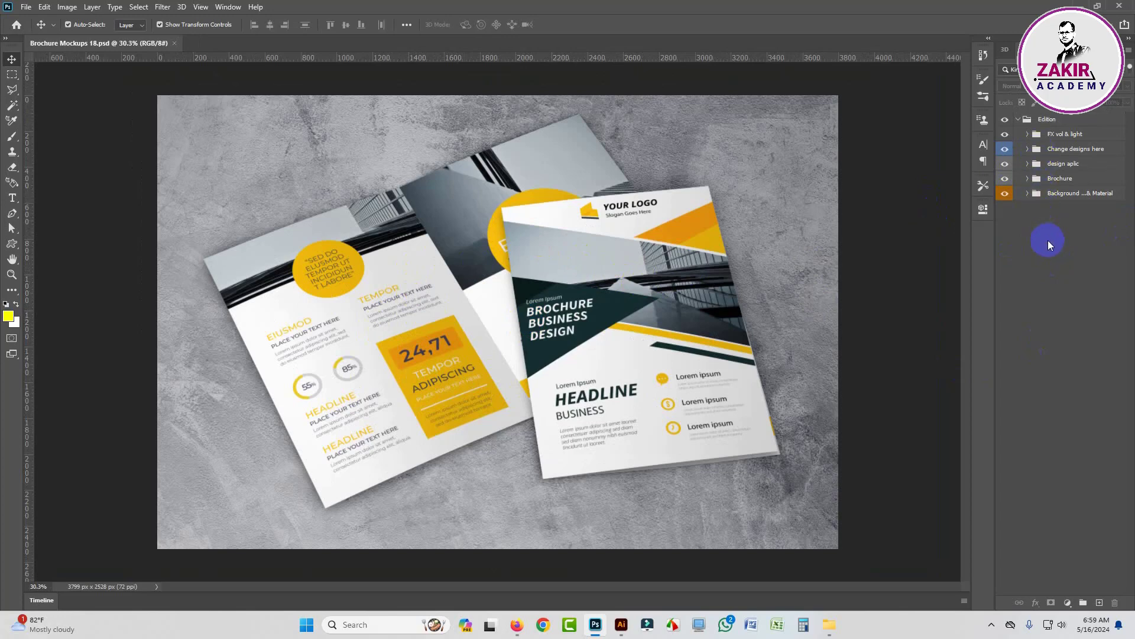
- Inspect the mockup's layer groups and preview the cover page placeholder in the "Change designs here" group
{"action": "left_click", "coordinate": [1027, 149]}
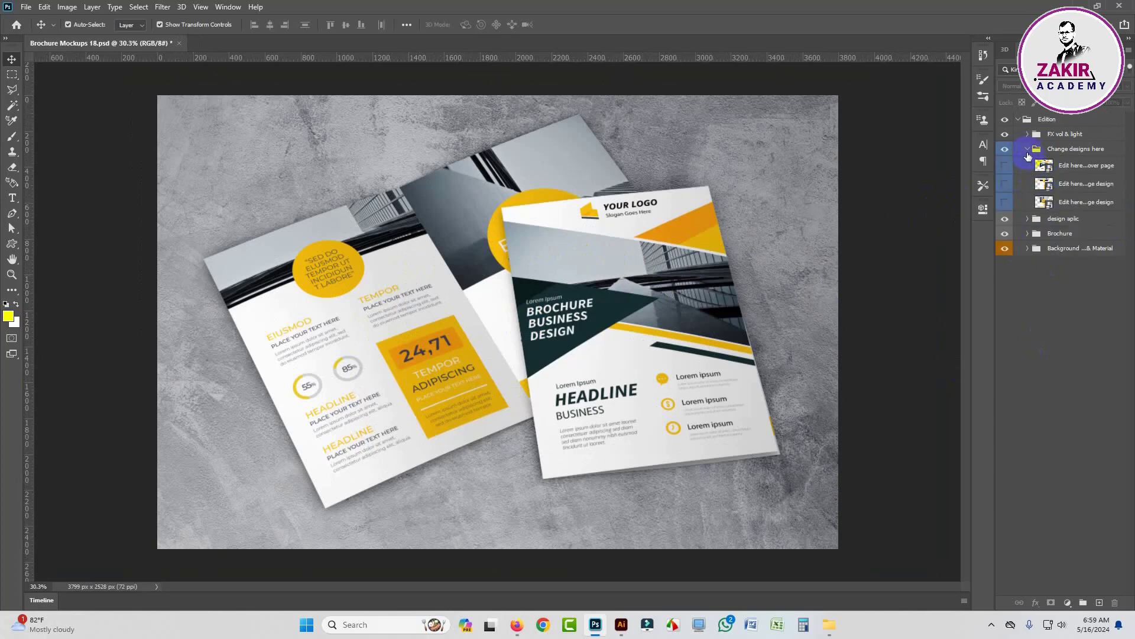
{"action": "left_click", "coordinate": [1028, 149]}
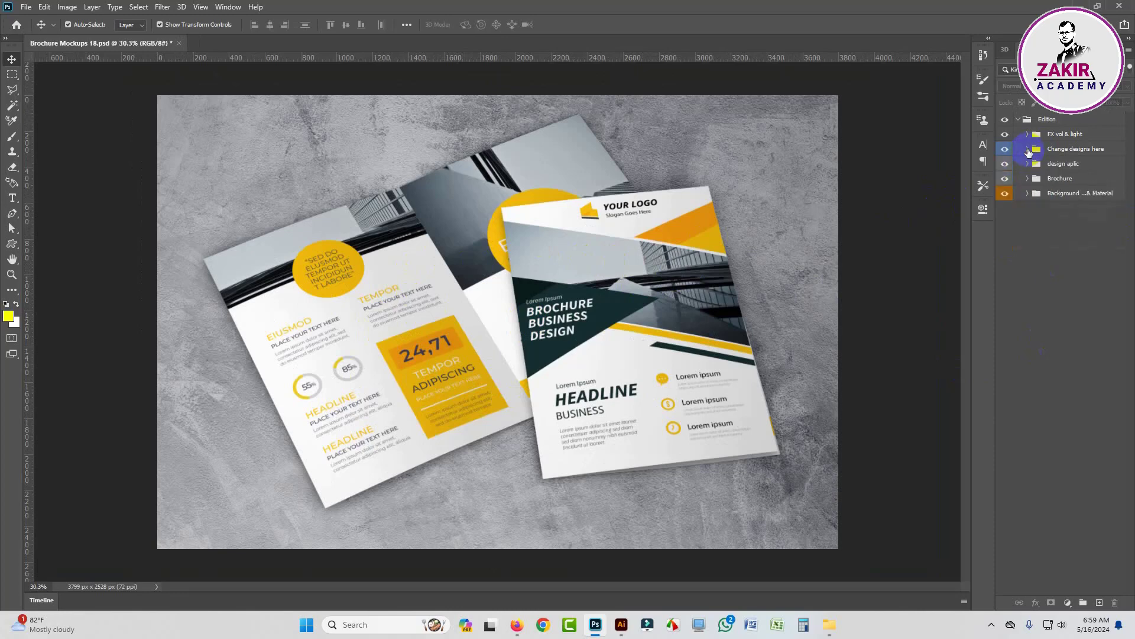
{"action": "left_click", "coordinate": [1018, 120]}
{"action": "left_click", "coordinate": [1017, 120]}
{"action": "left_click", "coordinate": [1029, 135]}
{"action": "left_click", "coordinate": [1028, 136]}
{"action": "left_click", "coordinate": [1028, 149]}
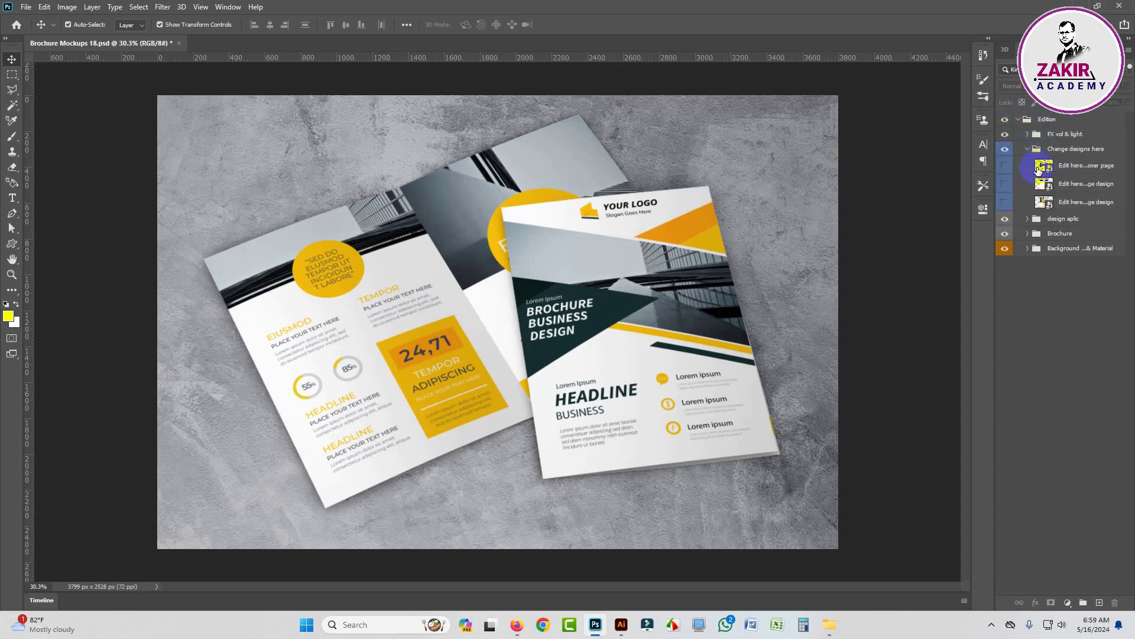
{"action": "left_click", "coordinate": [1039, 169]}
{"action": "left_click", "coordinate": [1006, 167]}
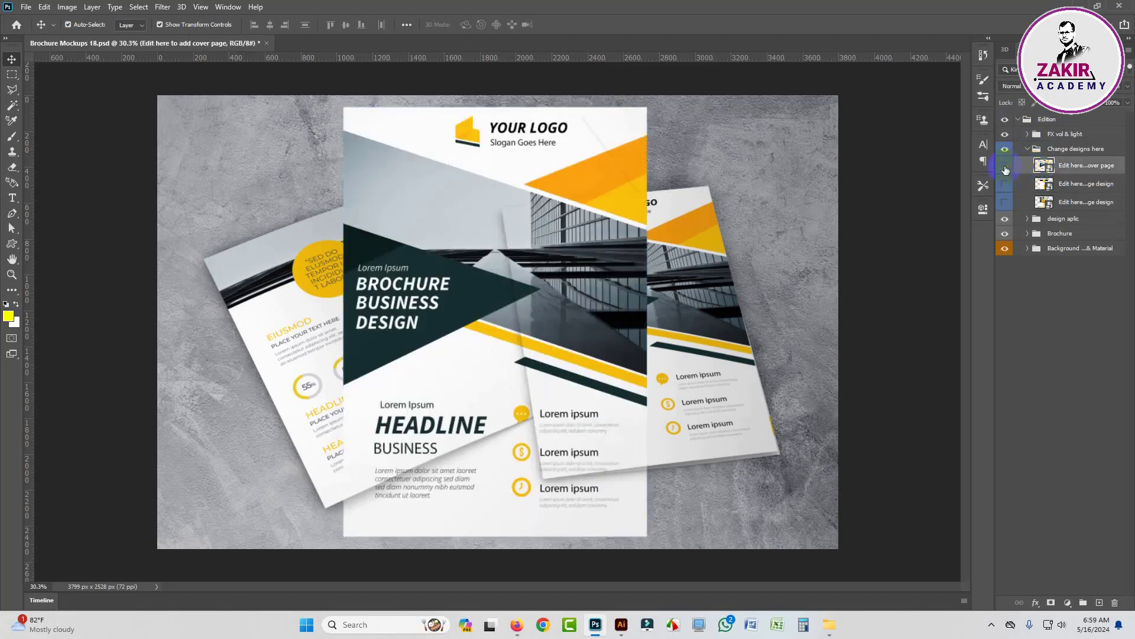
{"action": "left_click", "coordinate": [1006, 168]}
{"action": "left_click", "coordinate": [1029, 150]}
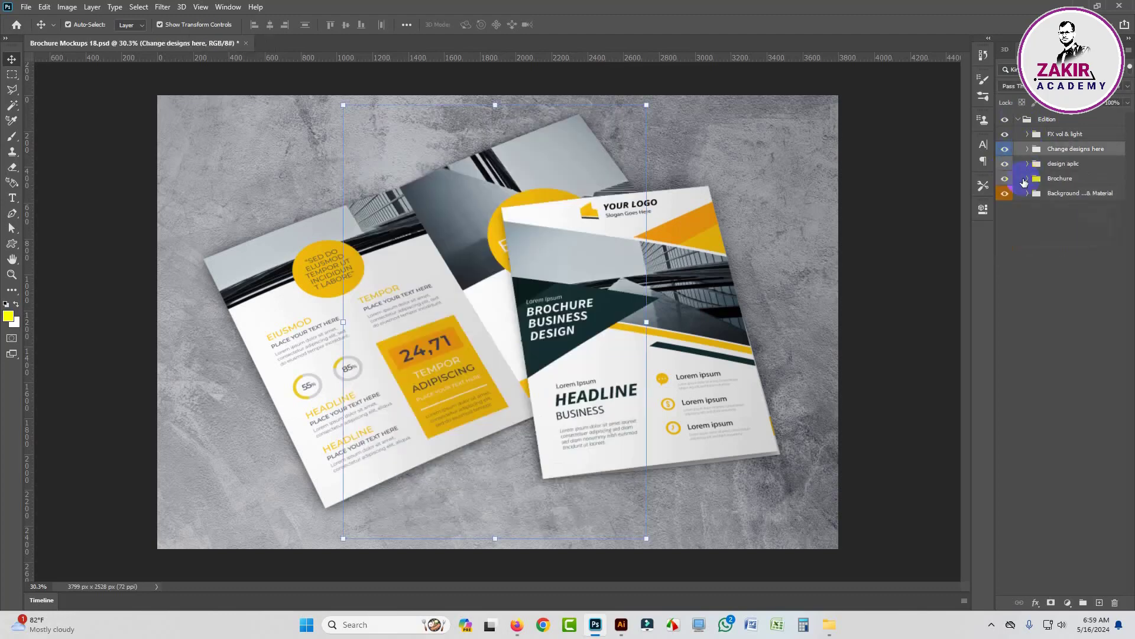
- Identify the cover page layer in the "design aplic" group by switching its visibility, and open its smart object for editing
{"action": "left_click", "coordinate": [1028, 164]}
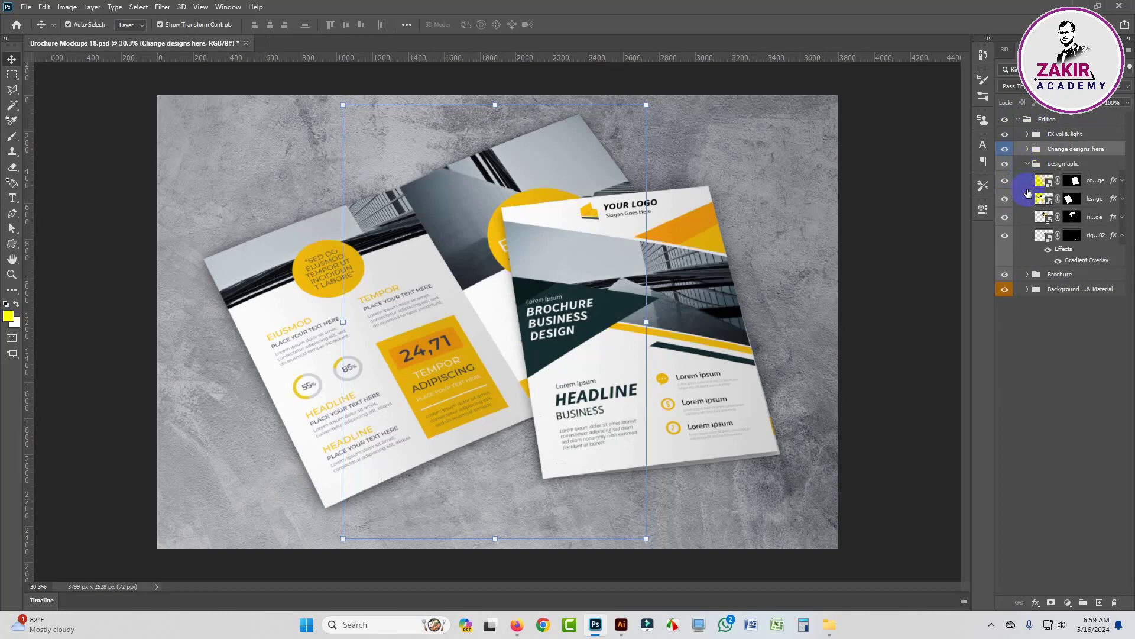
{"action": "left_click", "coordinate": [1005, 181]}
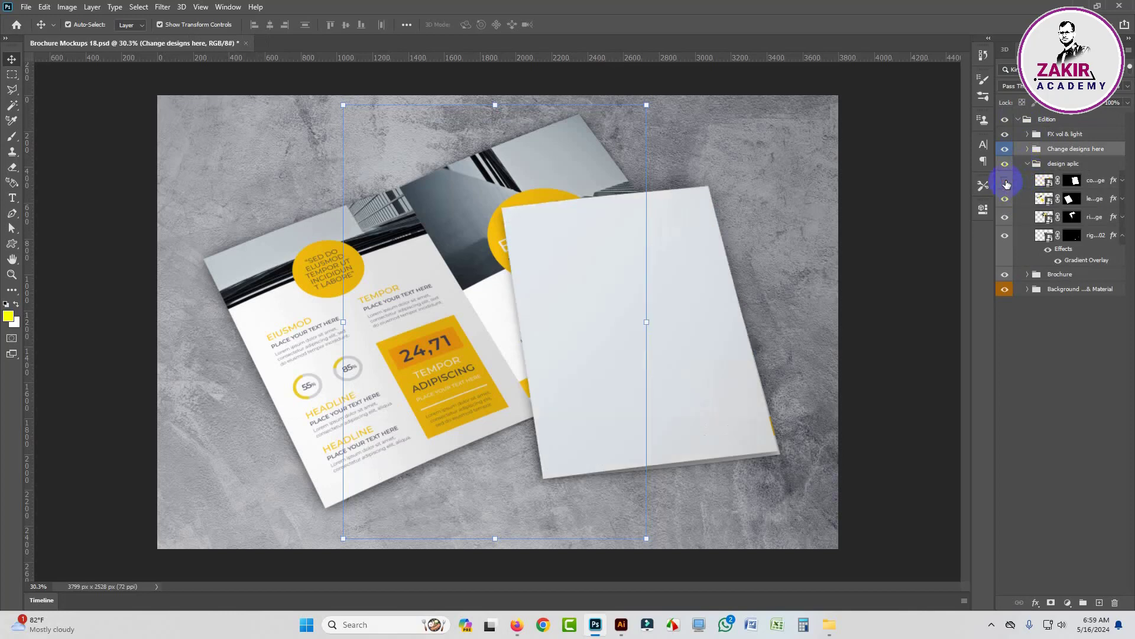
{"action": "left_click", "coordinate": [1005, 182]}
{"action": "left_click", "coordinate": [1005, 182]}
{"action": "left_click", "coordinate": [1006, 182]}
{"action": "double_click", "coordinate": [1044, 181]}
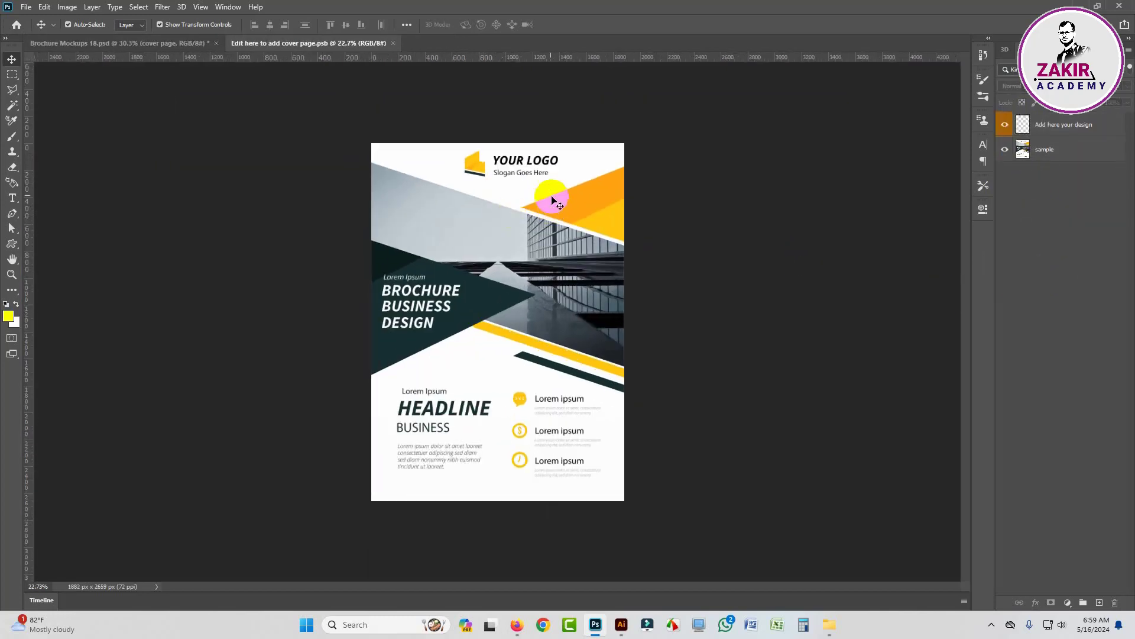
- Place the Desktop image "Bifold Brochure Design -01" as an embedded image in the cover page document, with its front cover filling the canvas
{"action": "key", "text": "ctrl+plus"}
{"action": "left_click", "coordinate": [19, 8]}
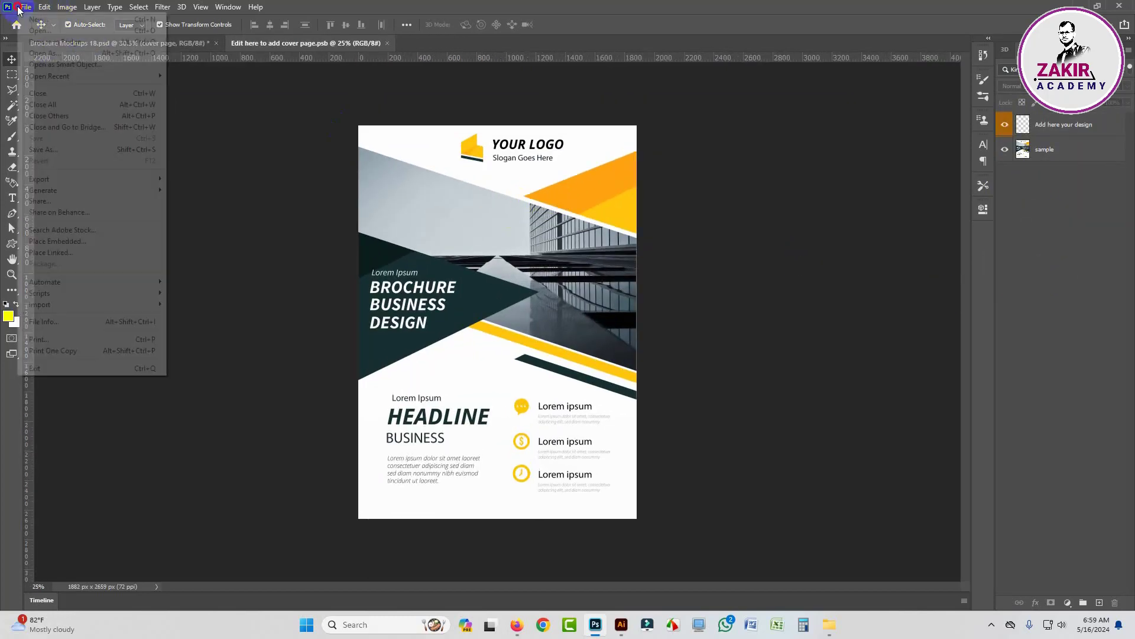
{"action": "left_click", "coordinate": [95, 241]}
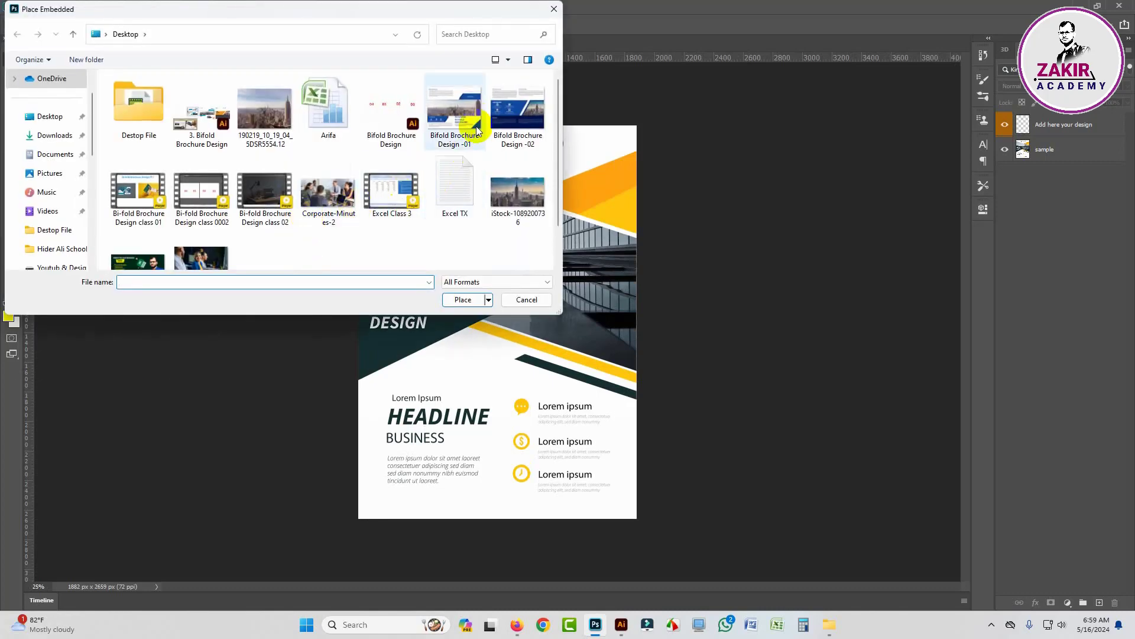
{"action": "left_click", "coordinate": [467, 125]}
{"action": "left_click", "coordinate": [467, 299]}
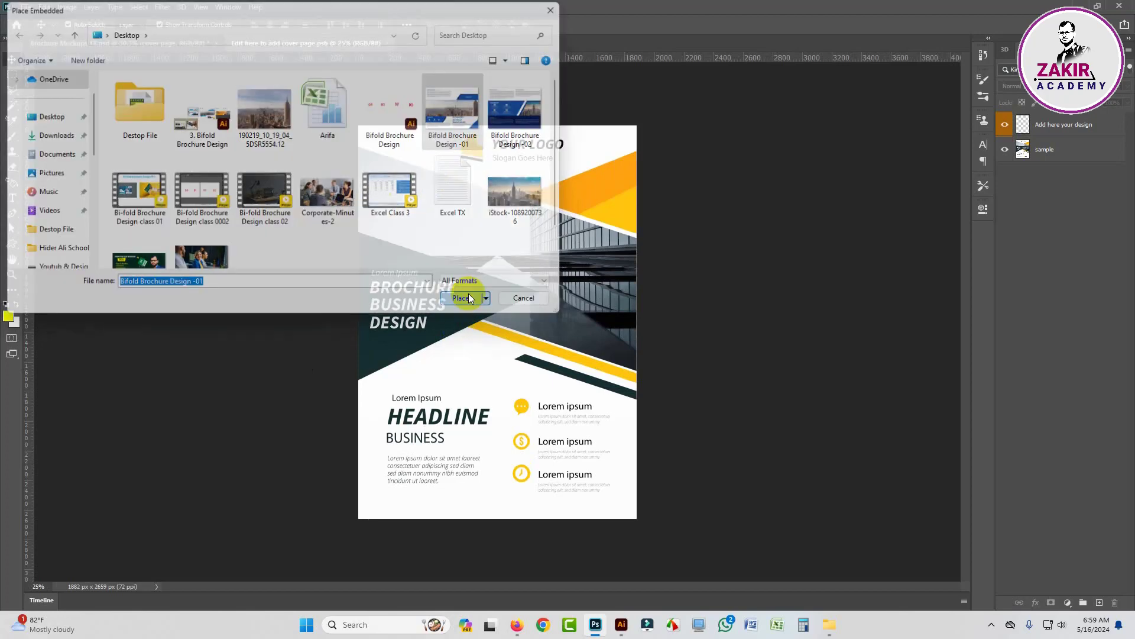
{"action": "key", "text": "Return"}
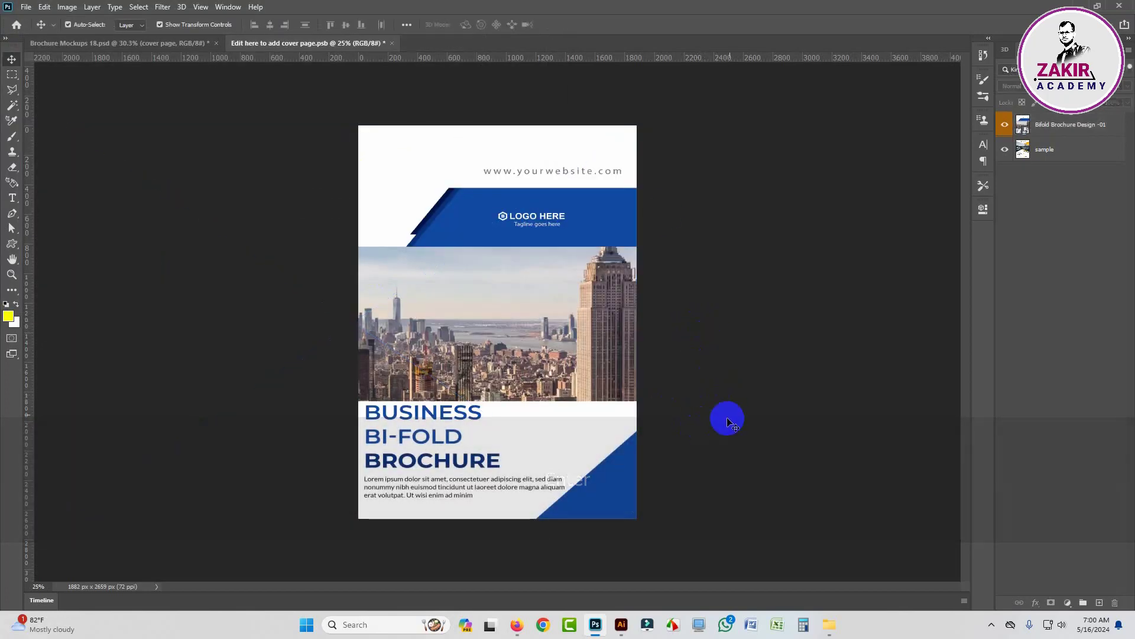
- Close the edited cover page document and save its changes back into the mockup
{"action": "left_click", "coordinate": [389, 43]}
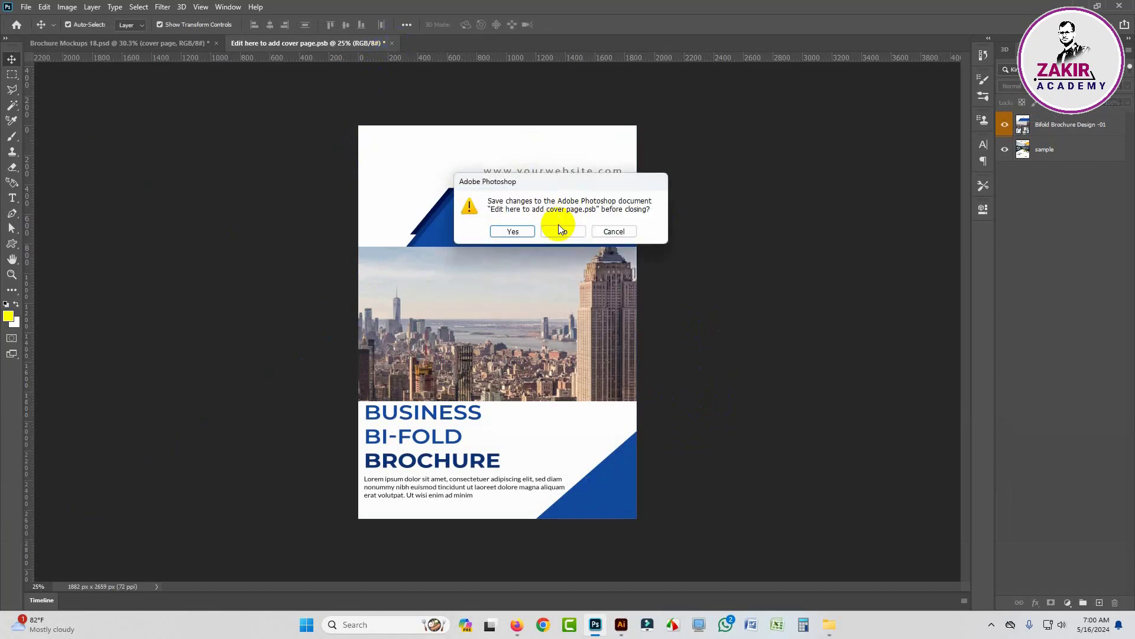
{"action": "left_click", "coordinate": [521, 231]}
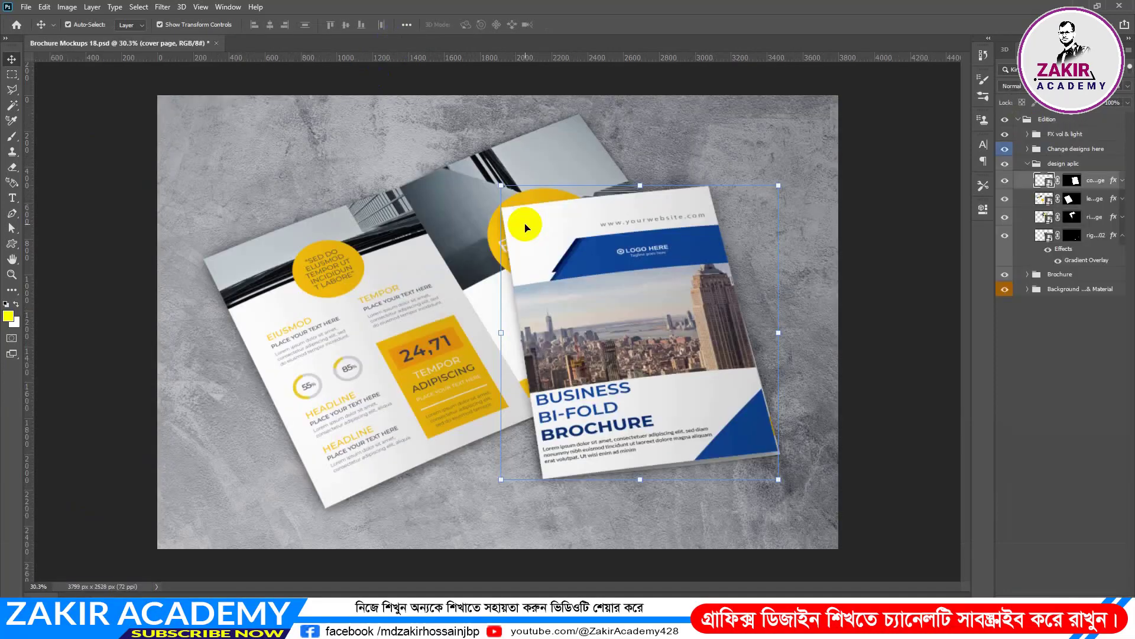
{"action": "left_click", "coordinate": [745, 375]}
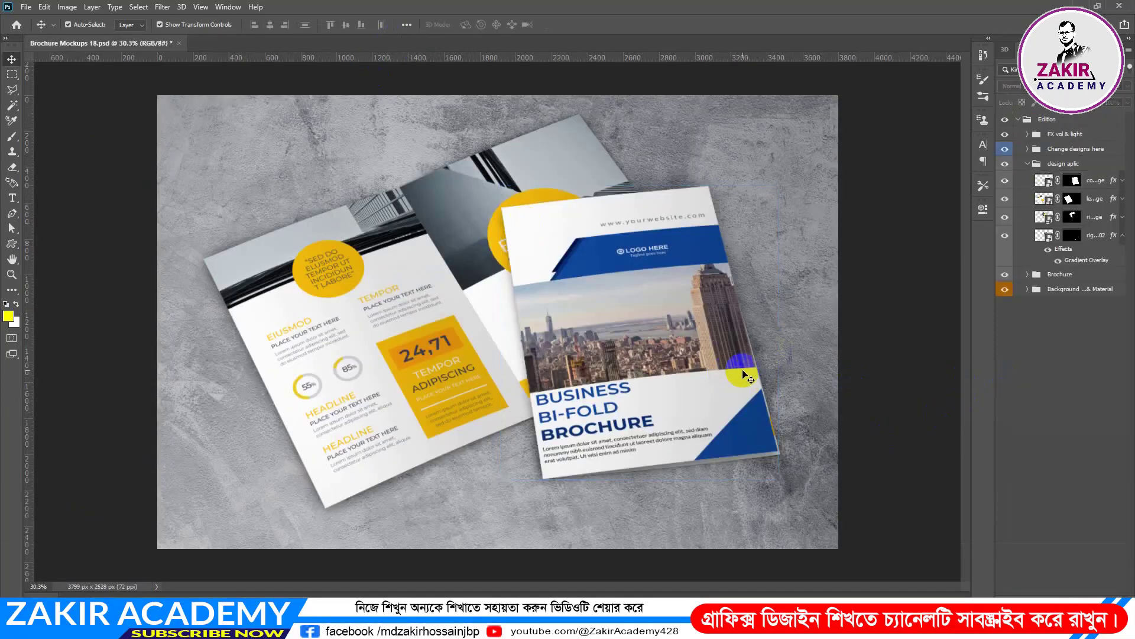
- Reopen the cover page smart object, hide its "sample" layer, and close it with the changes saved
{"action": "left_click", "coordinate": [1045, 181]}
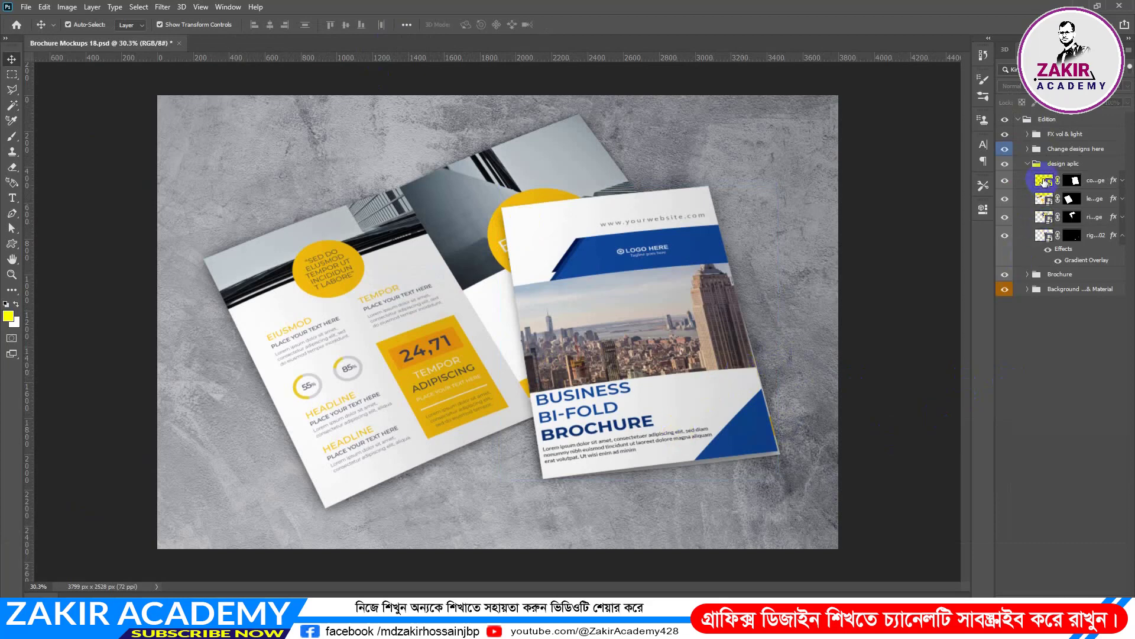
{"action": "double_click", "coordinate": [1045, 181]}
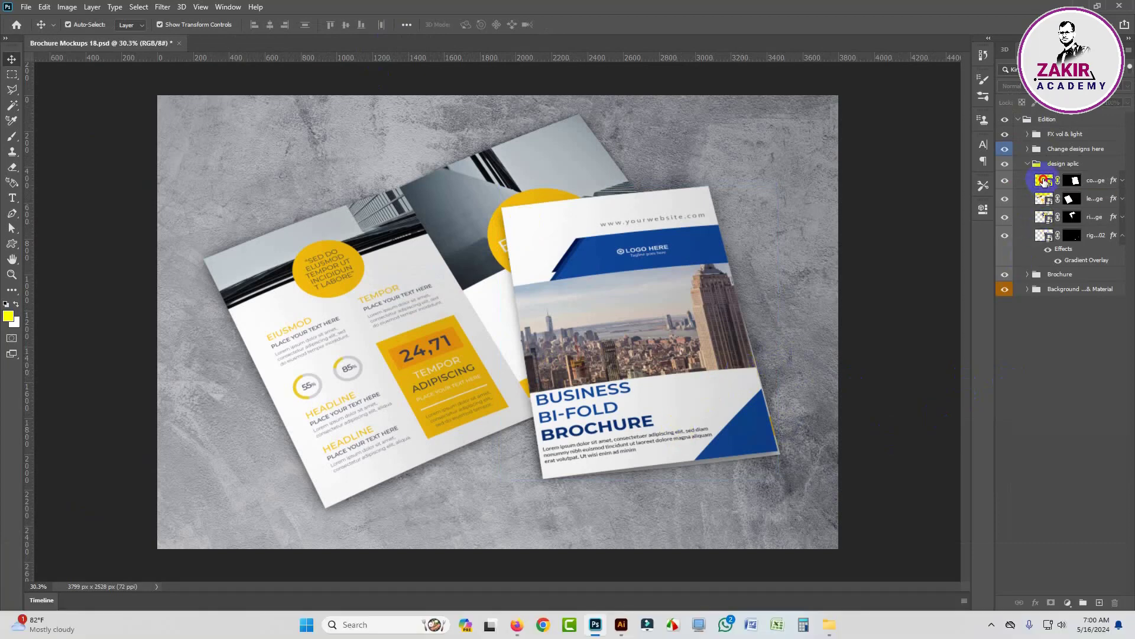
{"action": "left_click", "coordinate": [704, 338]}
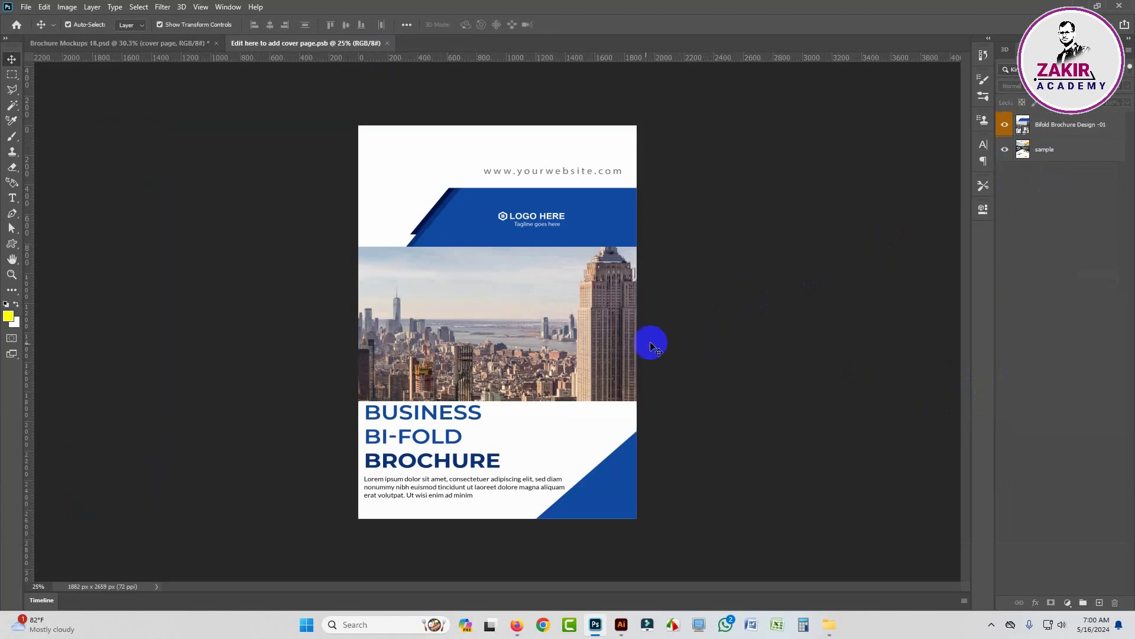
{"action": "left_click", "coordinate": [1064, 150]}
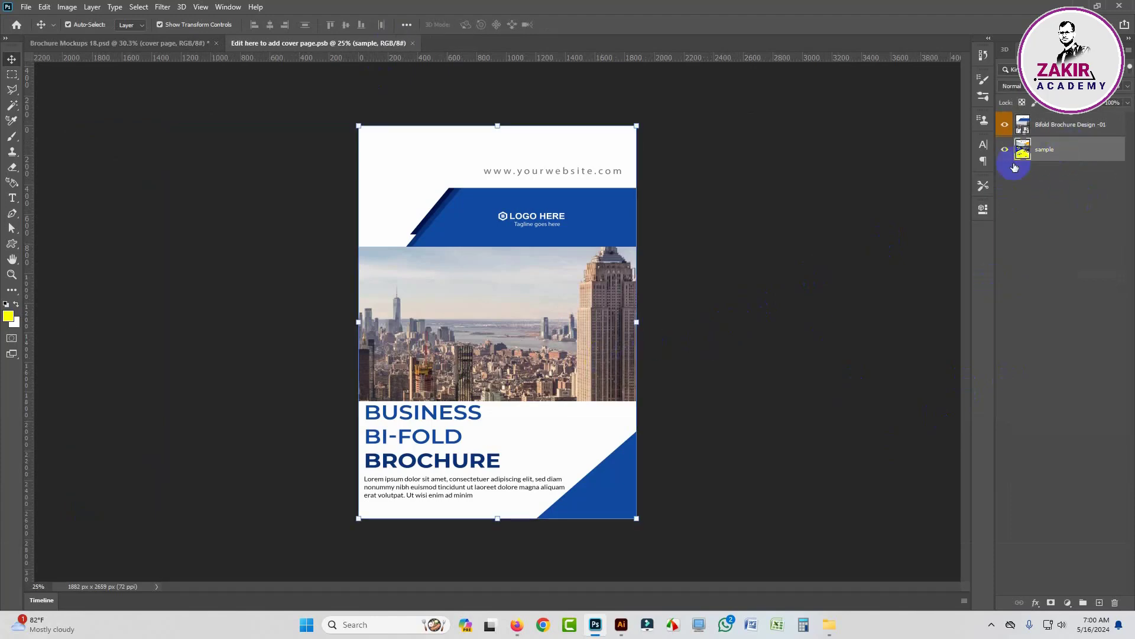
{"action": "left_click", "coordinate": [1006, 150]}
{"action": "left_click", "coordinate": [1033, 225]}
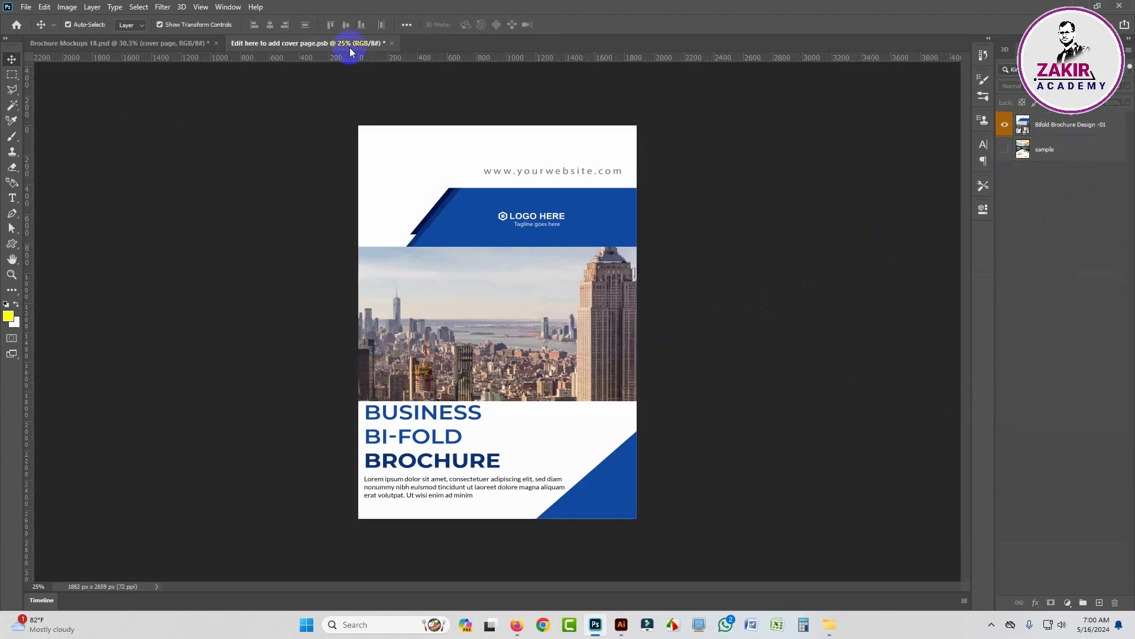
{"action": "left_click", "coordinate": [392, 44]}
{"action": "left_click", "coordinate": [512, 231]}
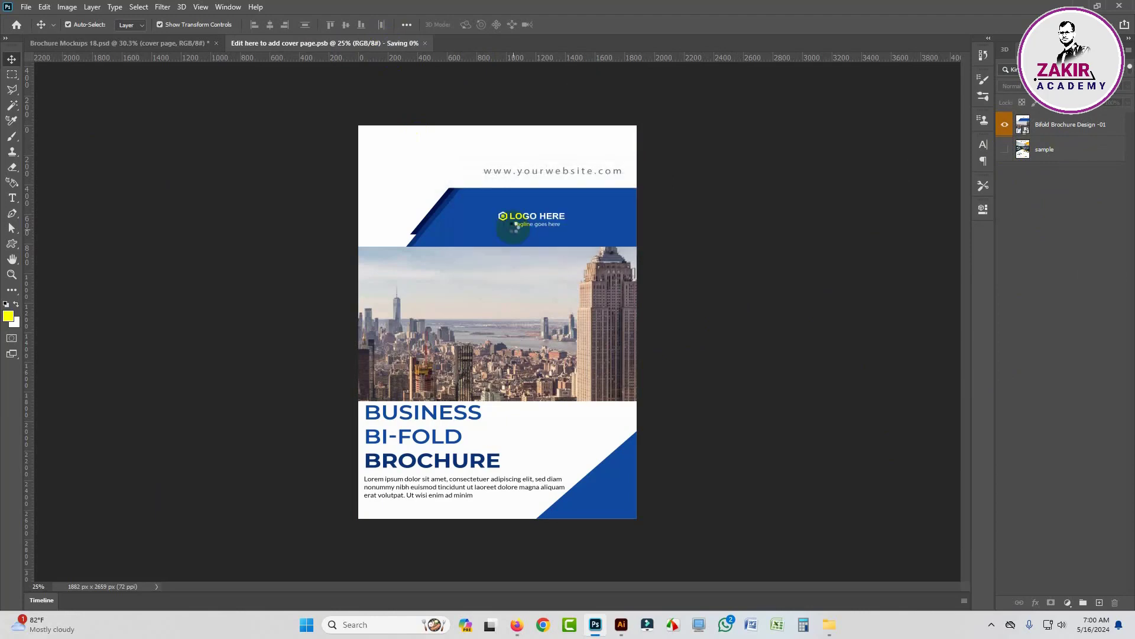
{"action": "left_click", "coordinate": [1035, 379]}
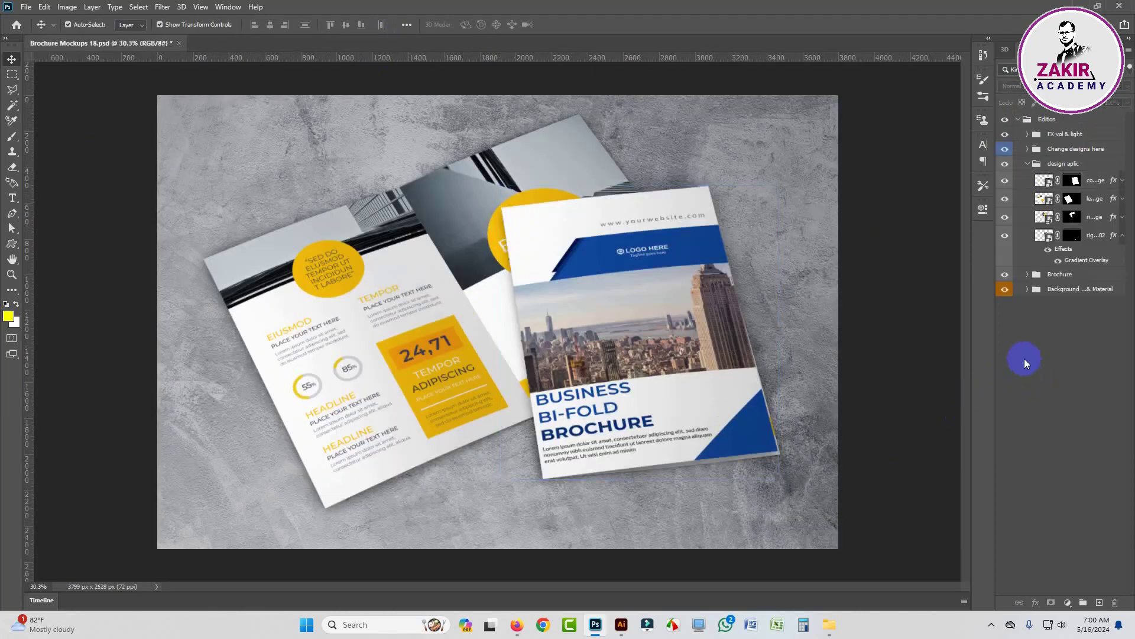
- Check which brochure pages the left page and right page layers control by switching their visibility, and select the left page layer
{"action": "left_click", "coordinate": [1006, 199]}
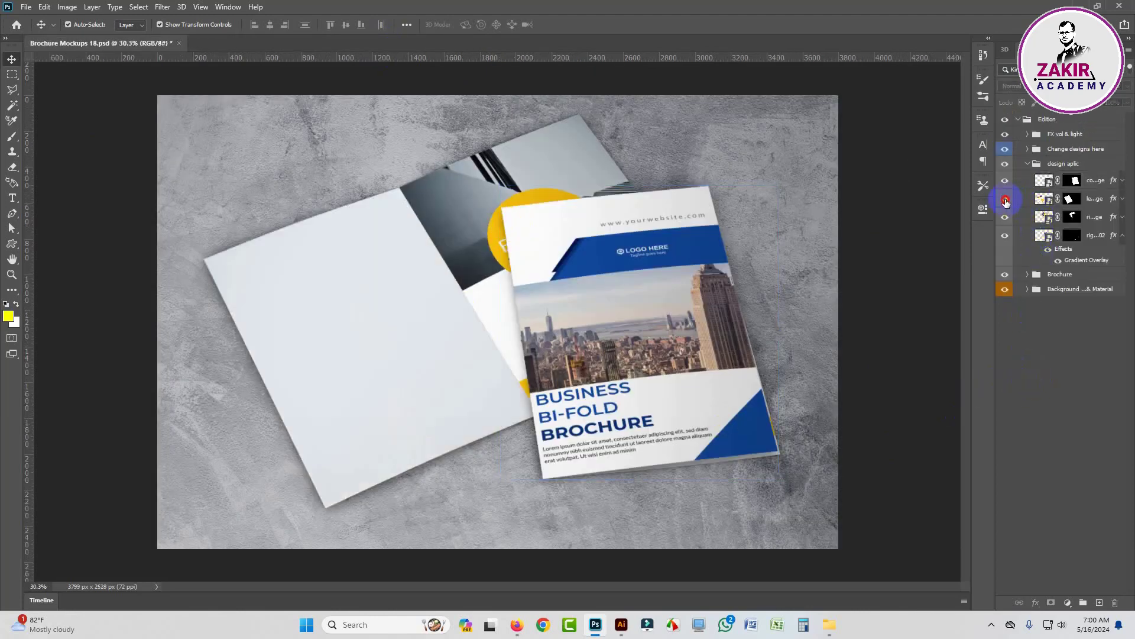
{"action": "left_click", "coordinate": [1005, 201]}
{"action": "left_click", "coordinate": [1006, 219]}
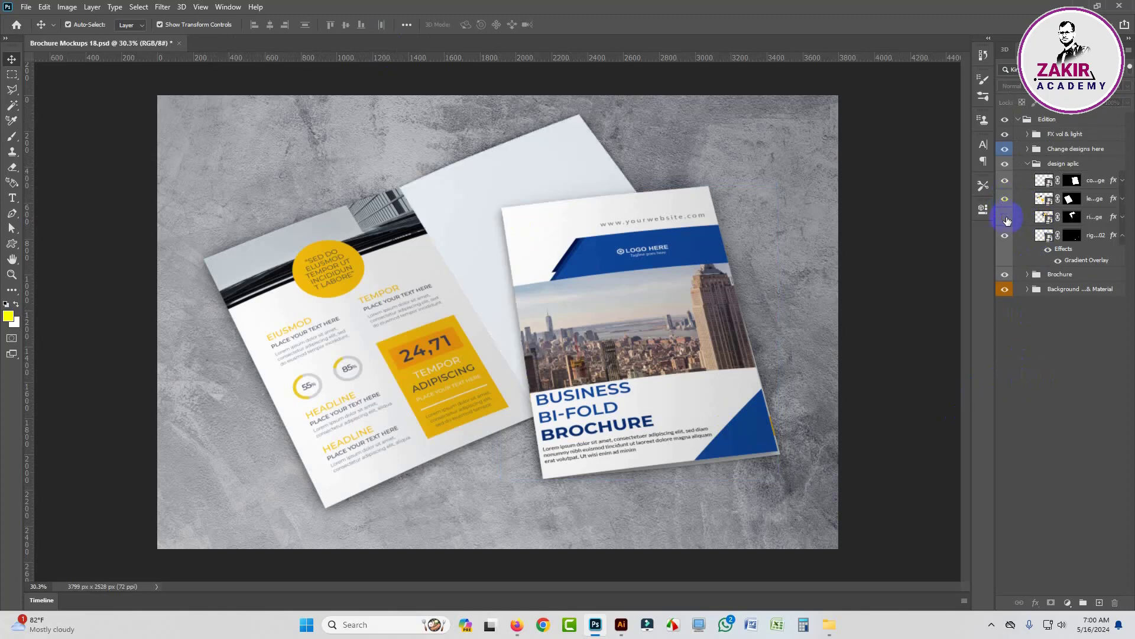
{"action": "left_click", "coordinate": [1006, 218]}
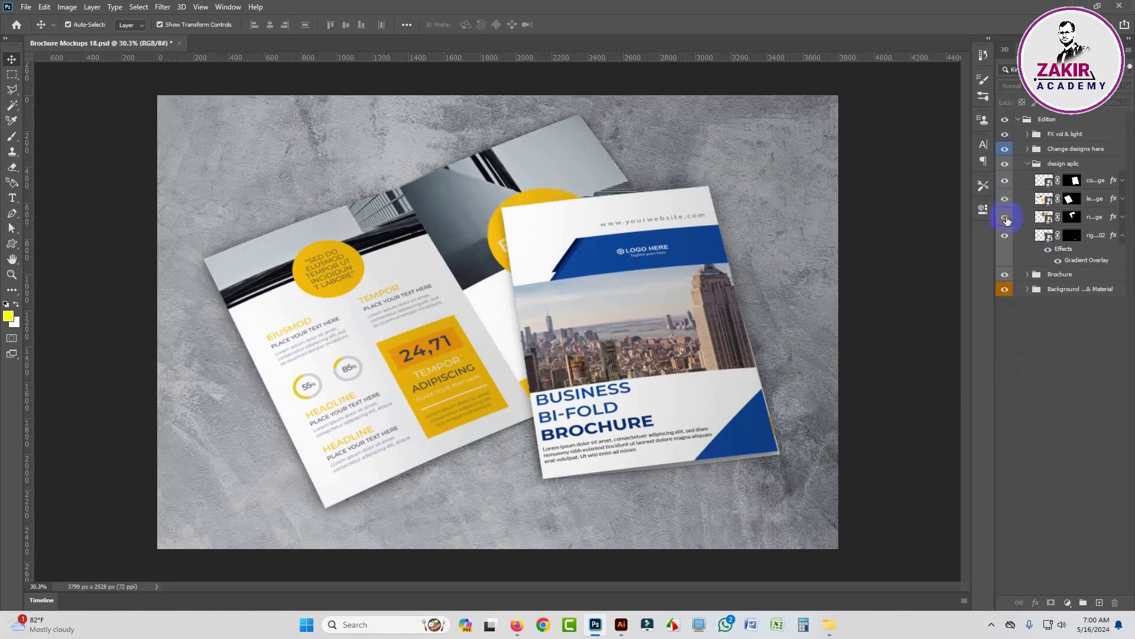
{"action": "left_click", "coordinate": [1044, 201]}
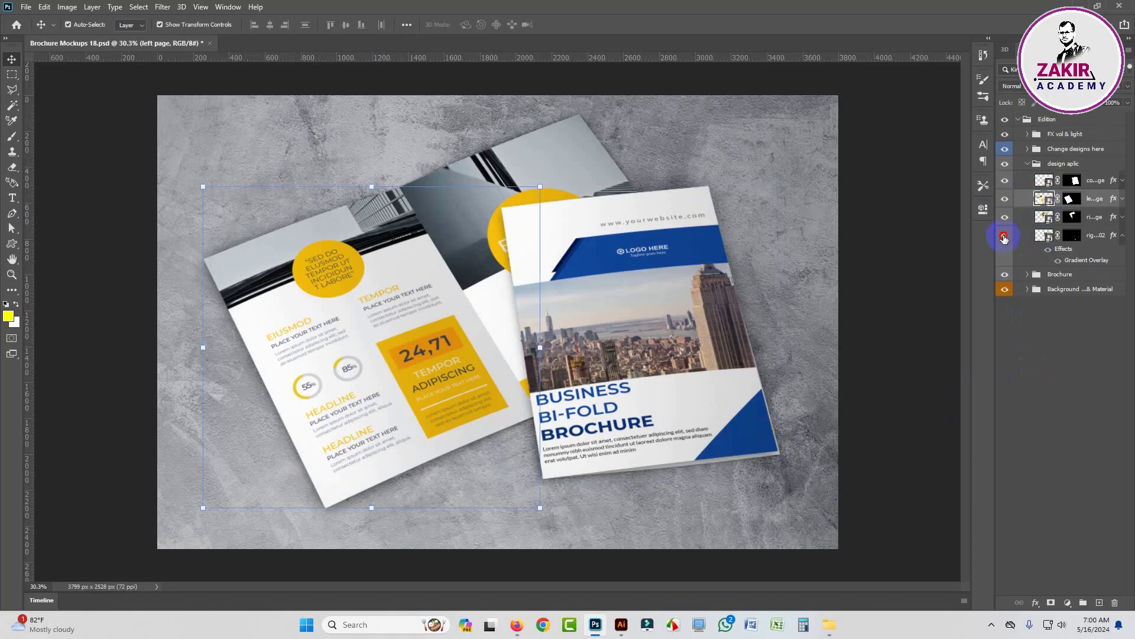
- Switch the visibility of the lowest layer in the "design aplic" group to check its effect, and leave it hidden
{"action": "left_click", "coordinate": [1004, 239]}
{"action": "left_click", "coordinate": [1004, 239]}
{"action": "left_click", "coordinate": [1006, 238]}
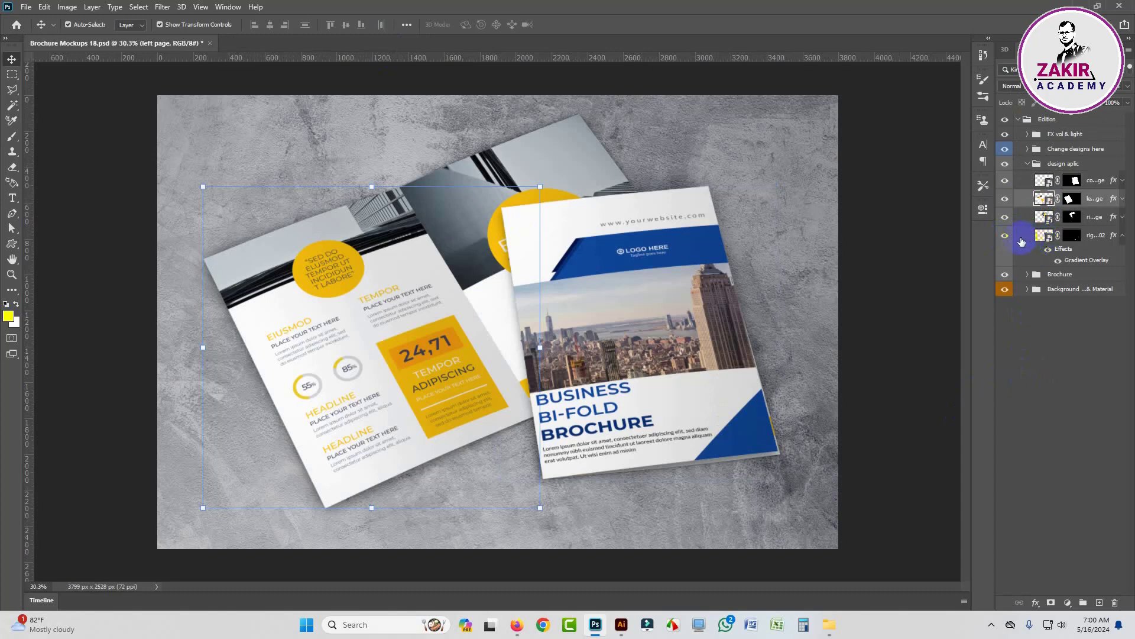
{"action": "left_click", "coordinate": [1005, 239]}
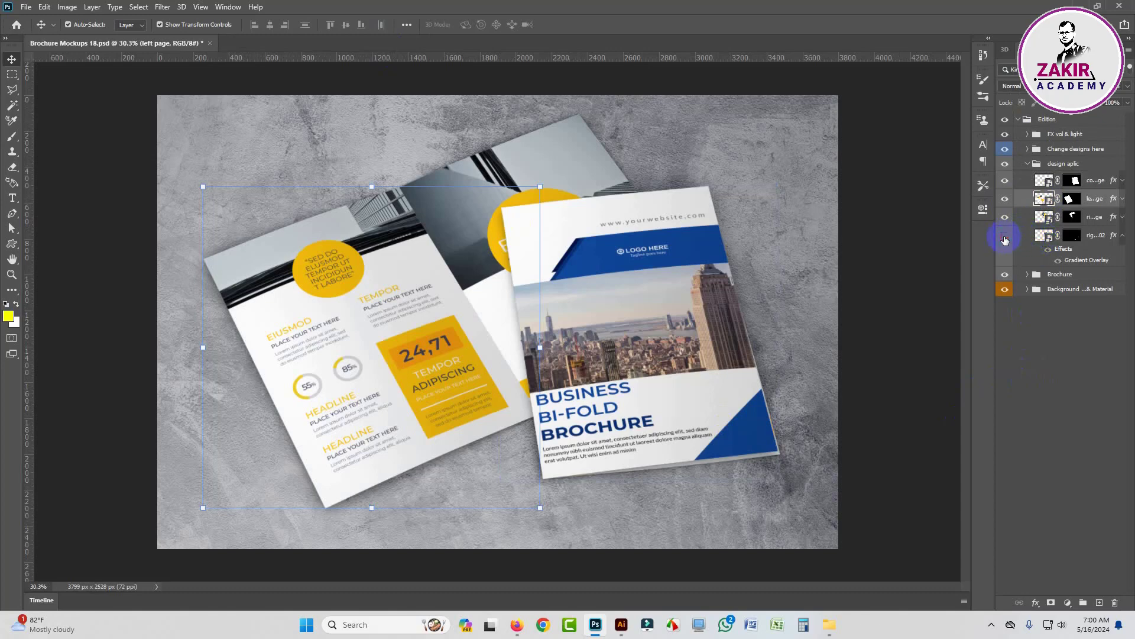
{"action": "left_click", "coordinate": [1061, 305]}
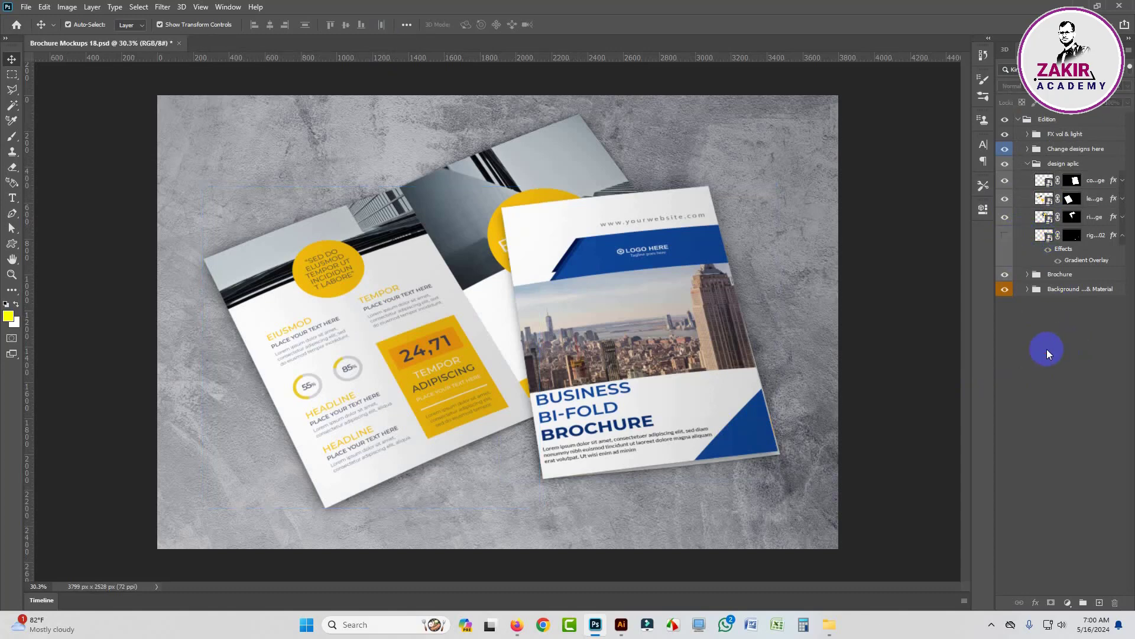
- Place "Bifold Brochure Design -02" in the left page smart object and close it with the changes saved to the mockup
{"action": "left_click", "coordinate": [1042, 203]}
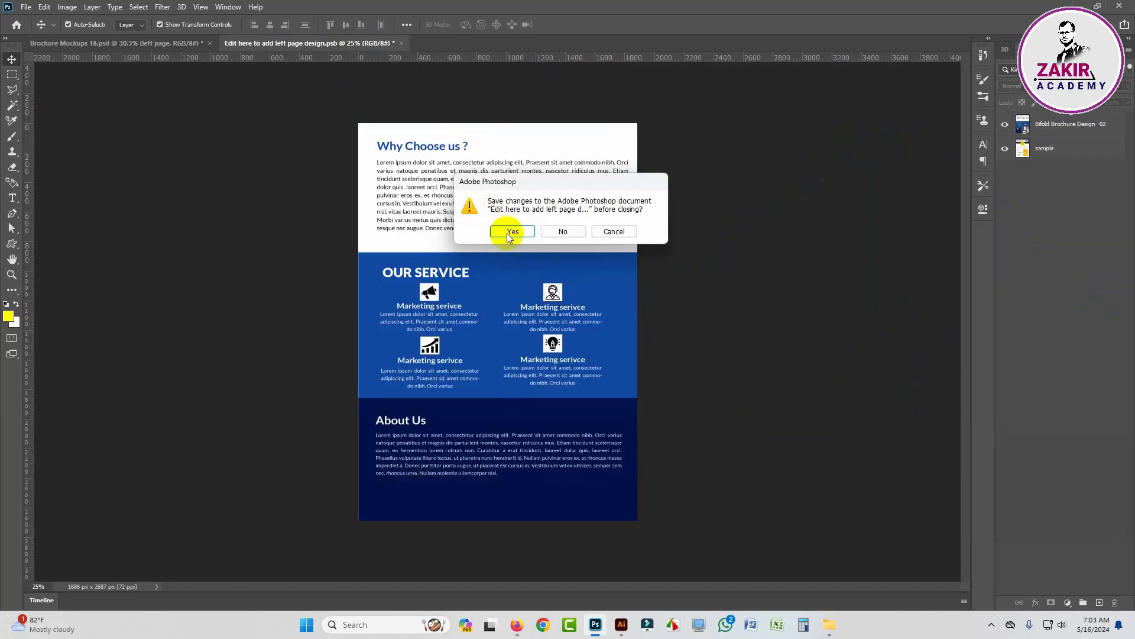
{"action": "left_click", "coordinate": [506, 233]}
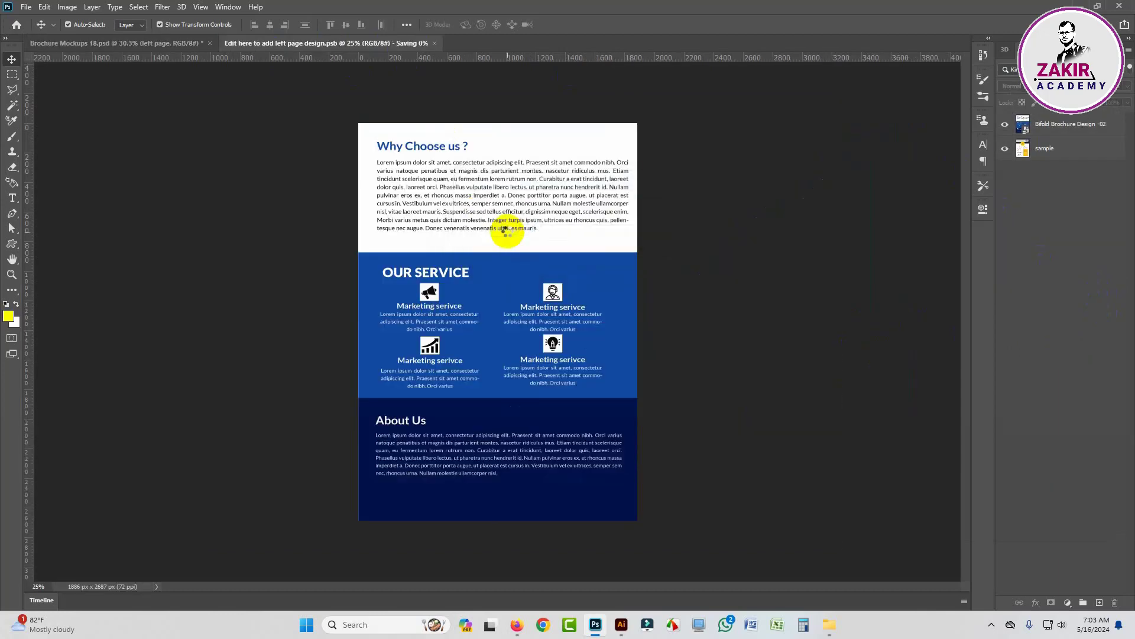
{"action": "left_click", "coordinate": [1013, 371]}
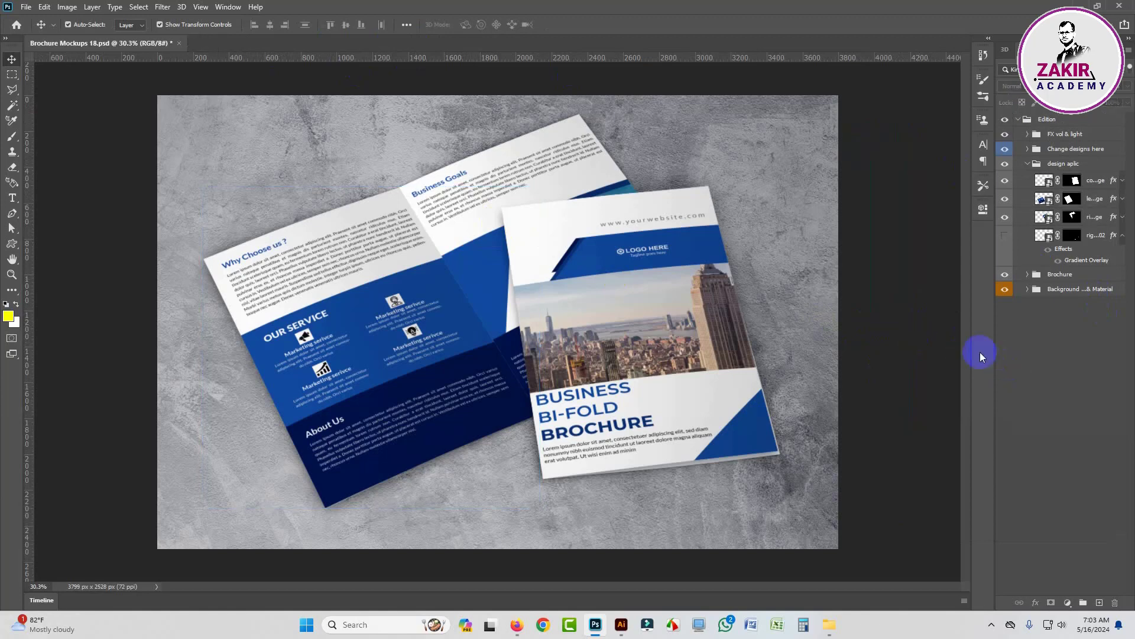
- Export the mockup with Save for Web as a Maximum quality 100 JPEG named "Brochure-Mockups-18" on the Desktop
{"action": "scroll", "coordinate": [563, 361], "scroll_direction": "down", "scroll_amount": 3}
{"action": "scroll", "coordinate": [564, 361], "scroll_direction": "up", "scroll_amount": 2}
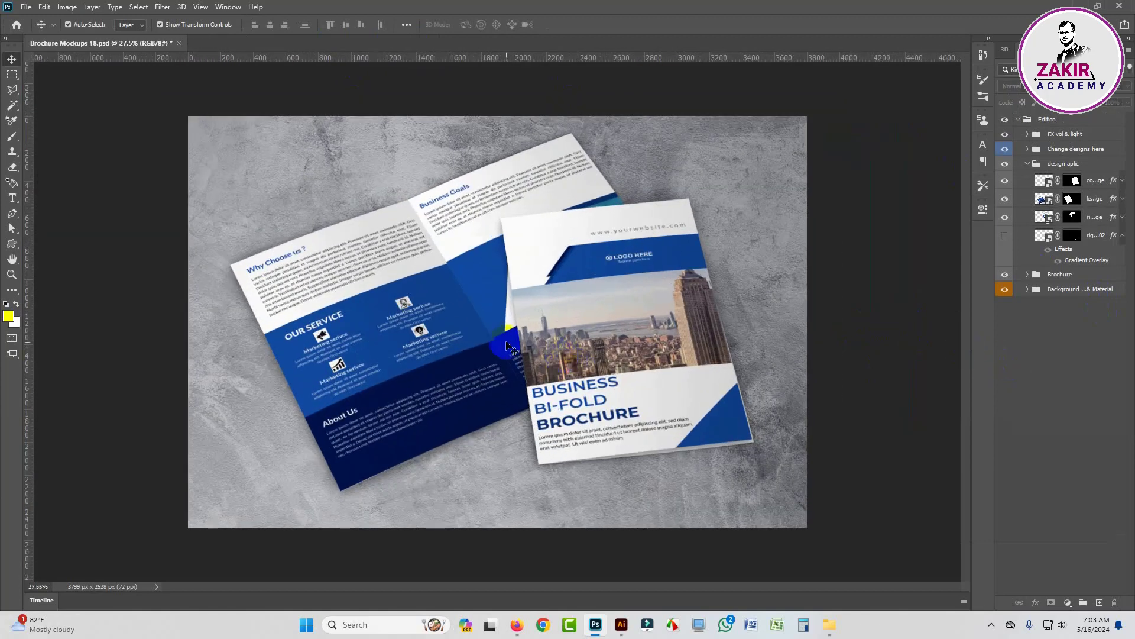
{"action": "scroll", "coordinate": [946, 372], "scroll_direction": "up", "scroll_amount": 1}
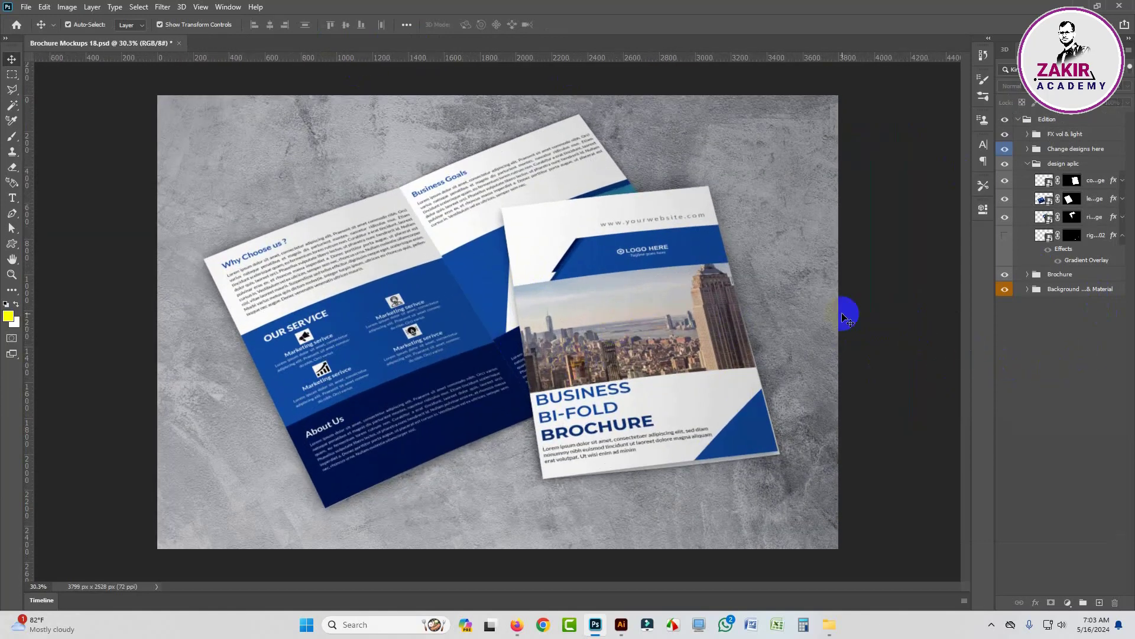
{"action": "left_click", "coordinate": [26, 7]}
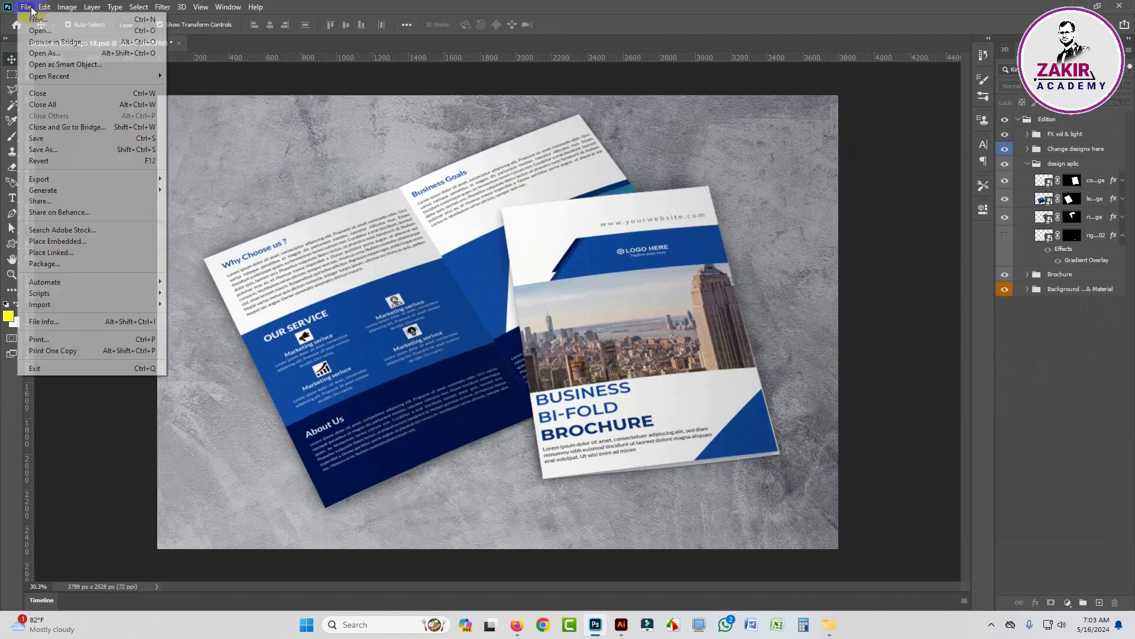
{"action": "mouse_move", "coordinate": [70, 179]}
{"action": "left_click", "coordinate": [248, 224]}
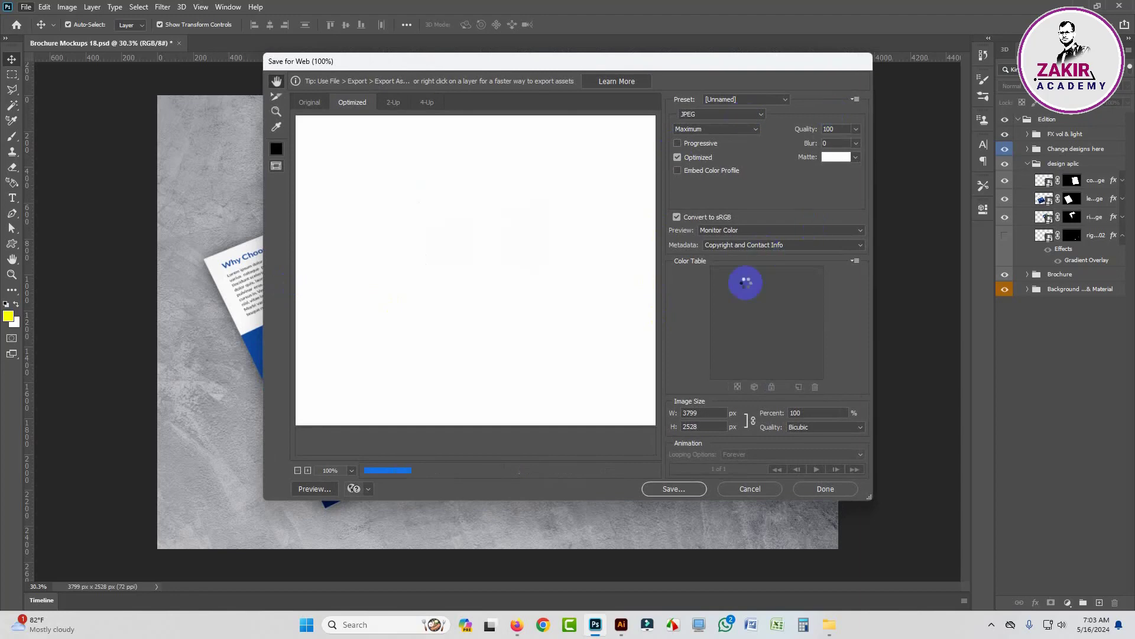
{"action": "left_click", "coordinate": [677, 489]}
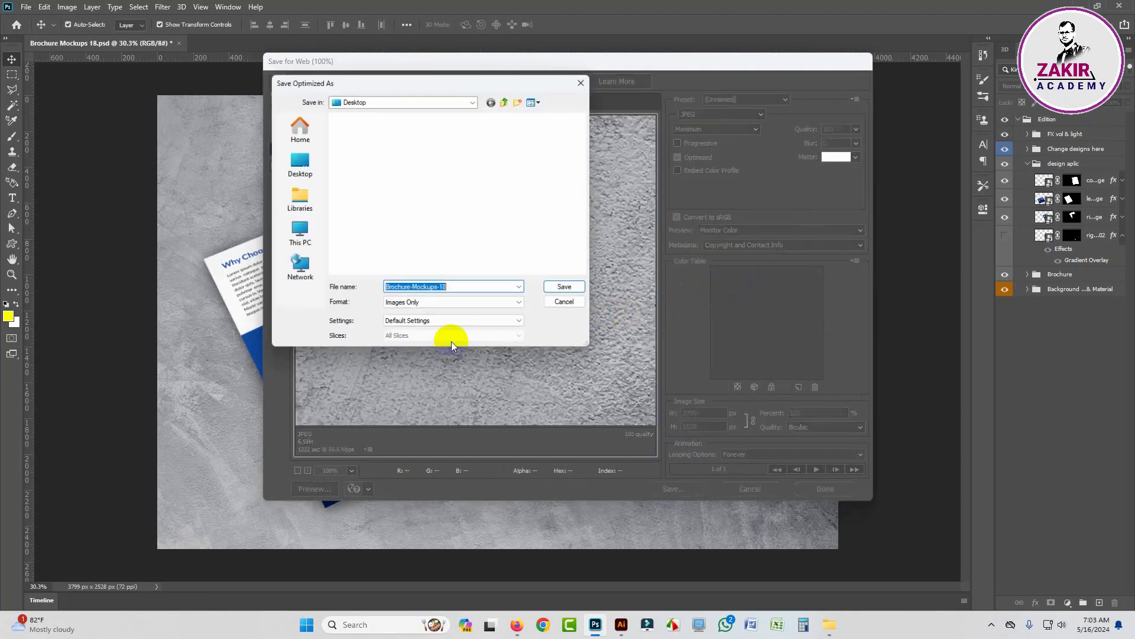
{"action": "left_click", "coordinate": [570, 289]}
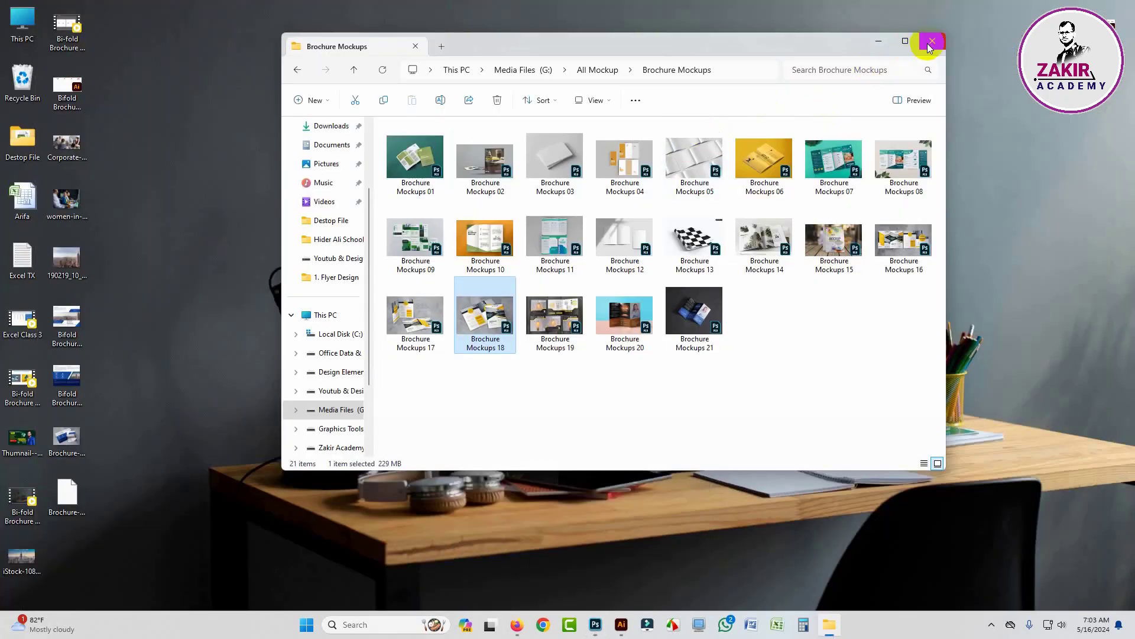
- Close the Brochure Mockups folder window, refresh the desktop, and open the exported mockup JPEG for viewing
{"action": "left_click", "coordinate": [930, 35]}
{"action": "right_click", "coordinate": [370, 146]}
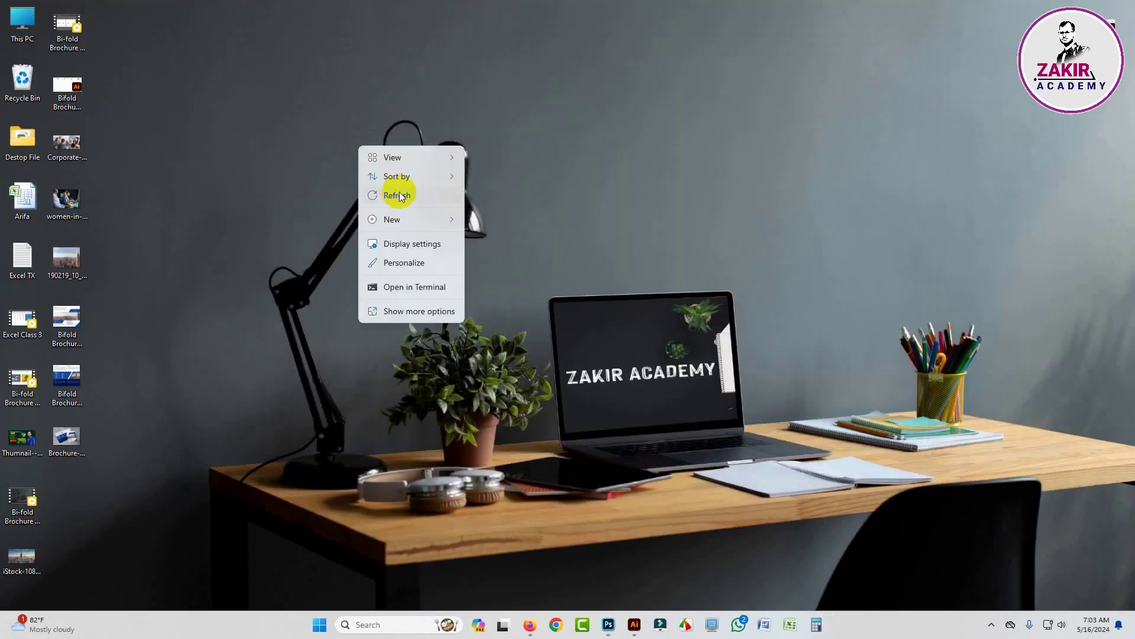
{"action": "left_click", "coordinate": [399, 196]}
{"action": "double_click", "coordinate": [67, 437]}
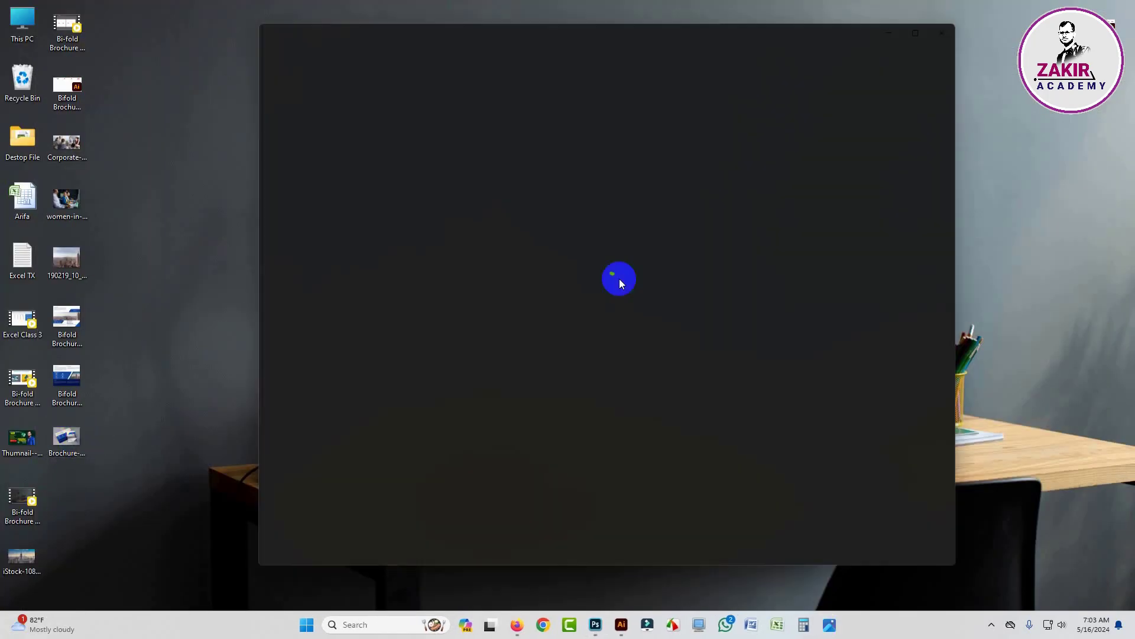